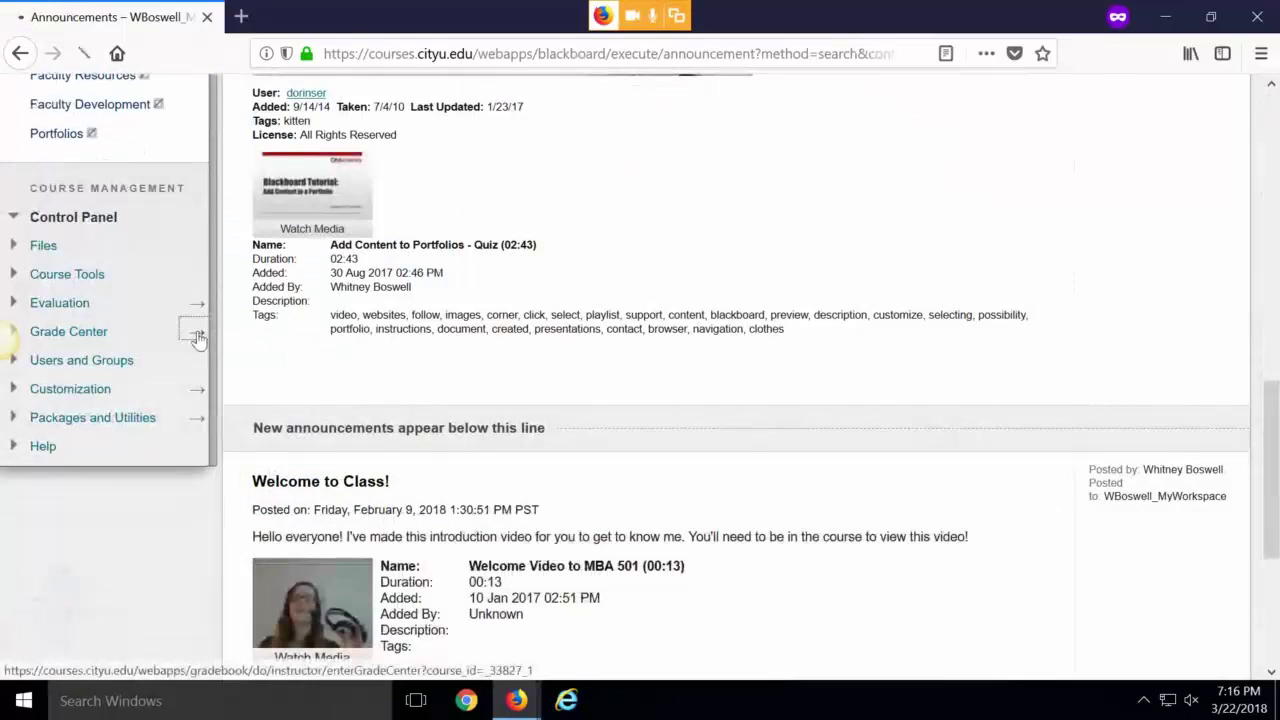
# Open the Full Grade Center of the course.
pyautogui.click(193, 333)
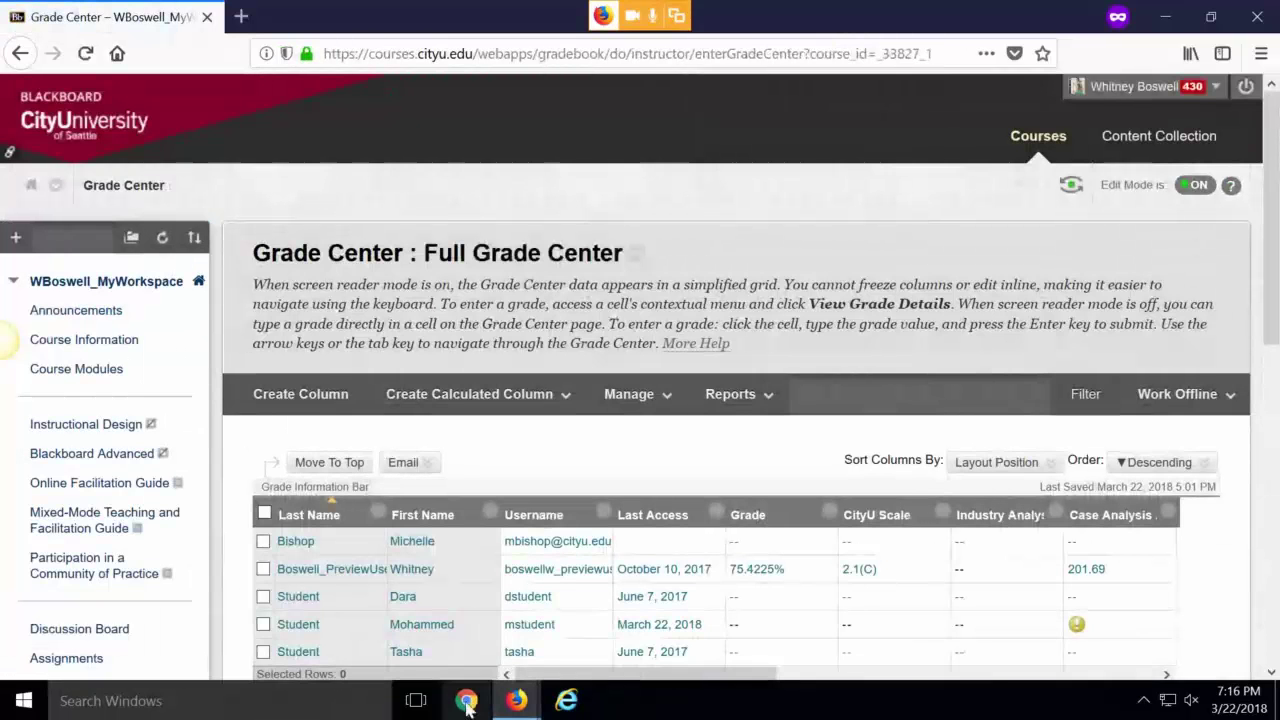
pyautogui.moveTo(519, 705)
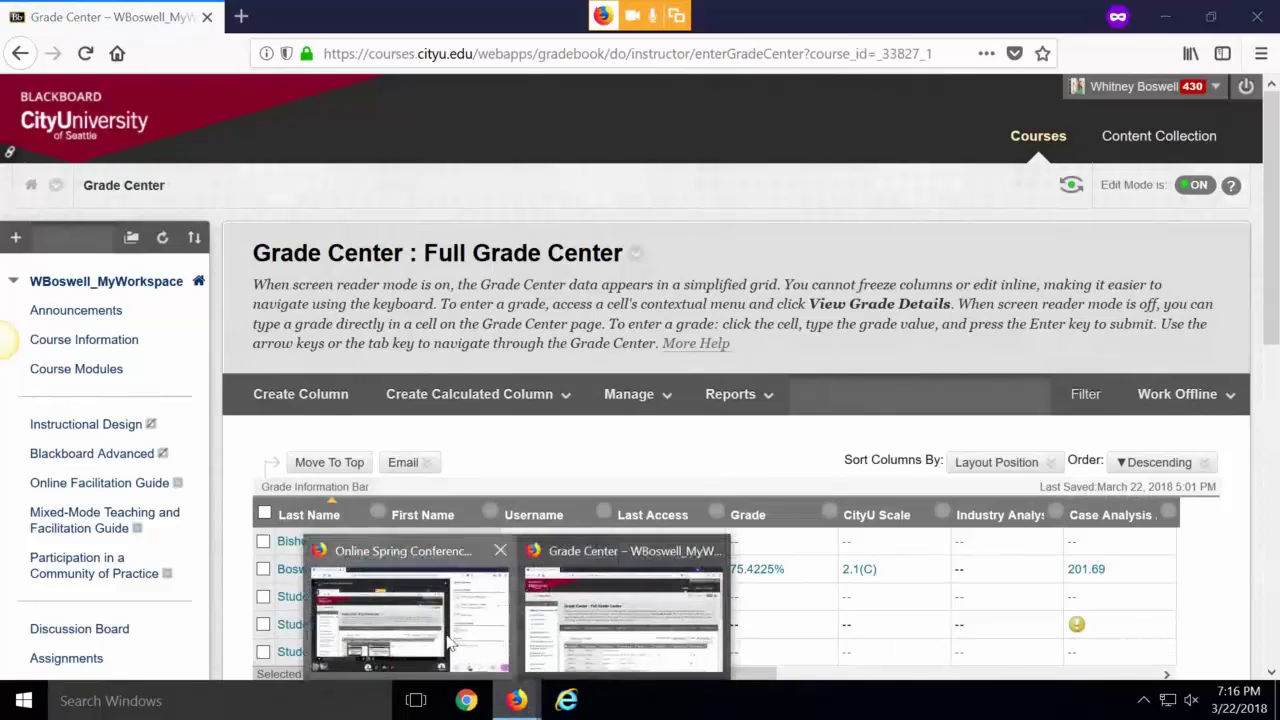
pyautogui.click(400, 600)
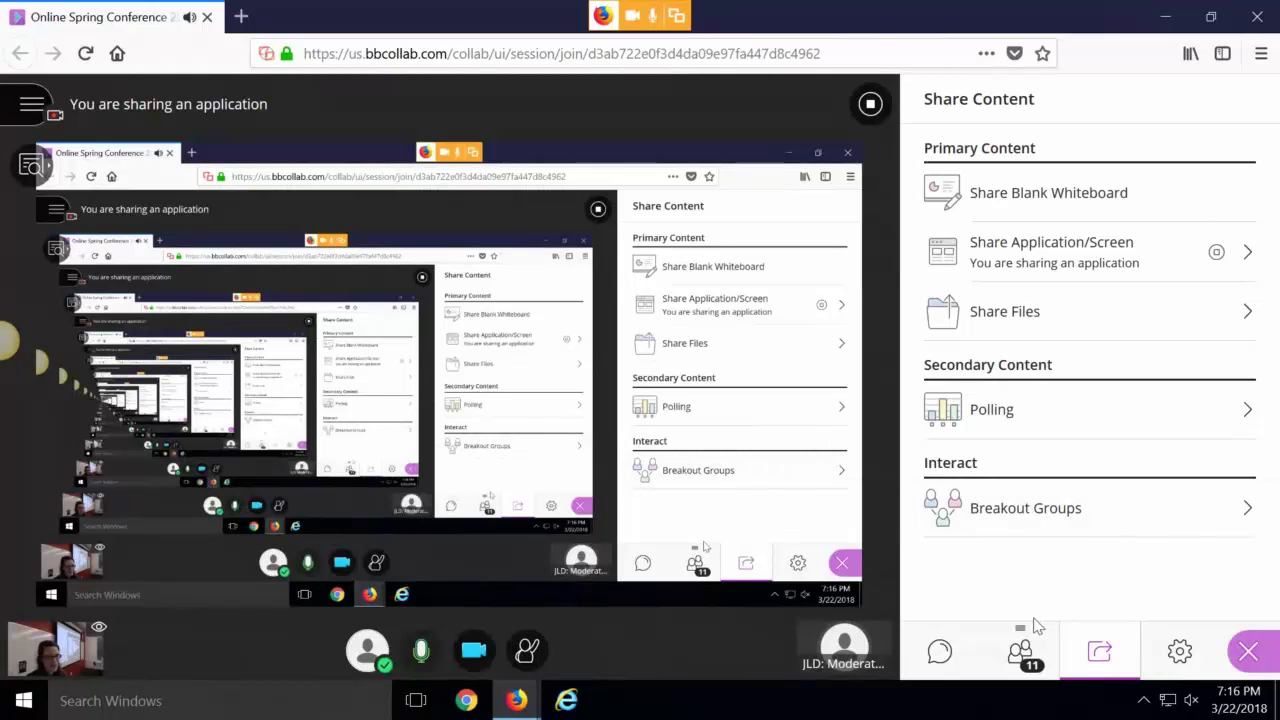
pyautogui.click(1165, 17)
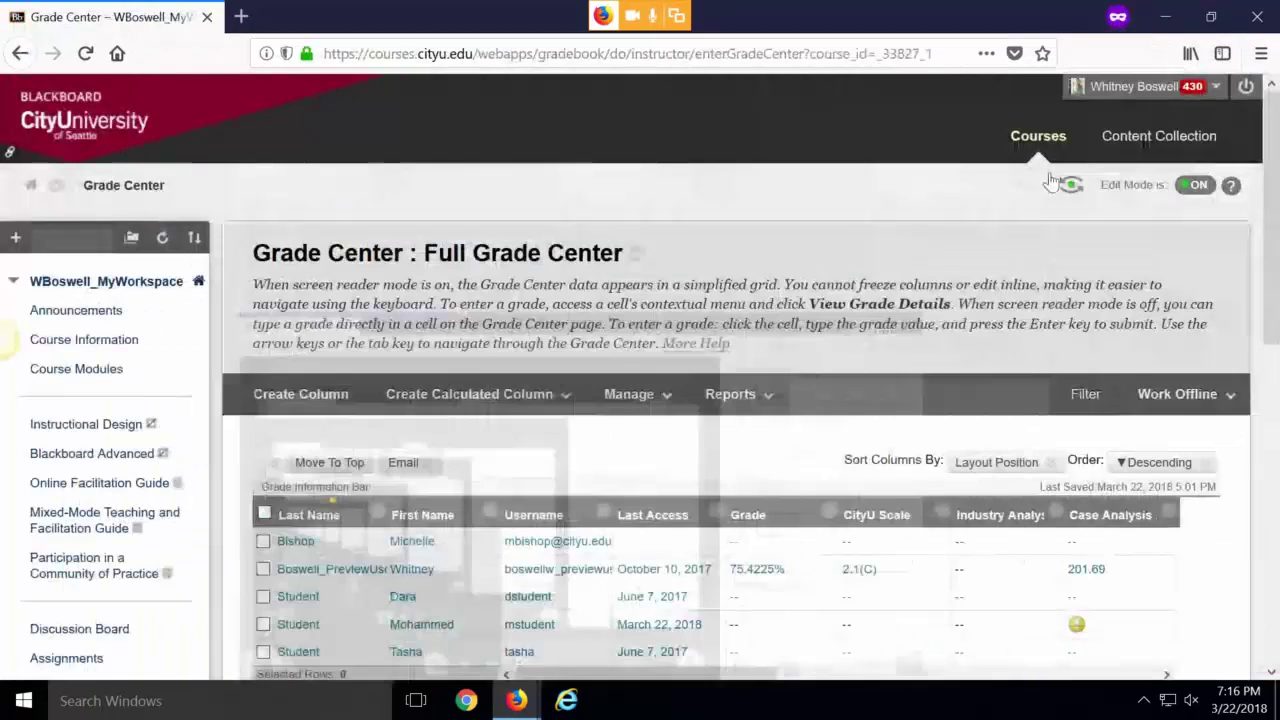
# Open the 3/22/18 Case Analysis attempt that is marked as needing grading.
pyautogui.scroll(-3, 925, 377)
pyautogui.scroll(2, 925, 377)
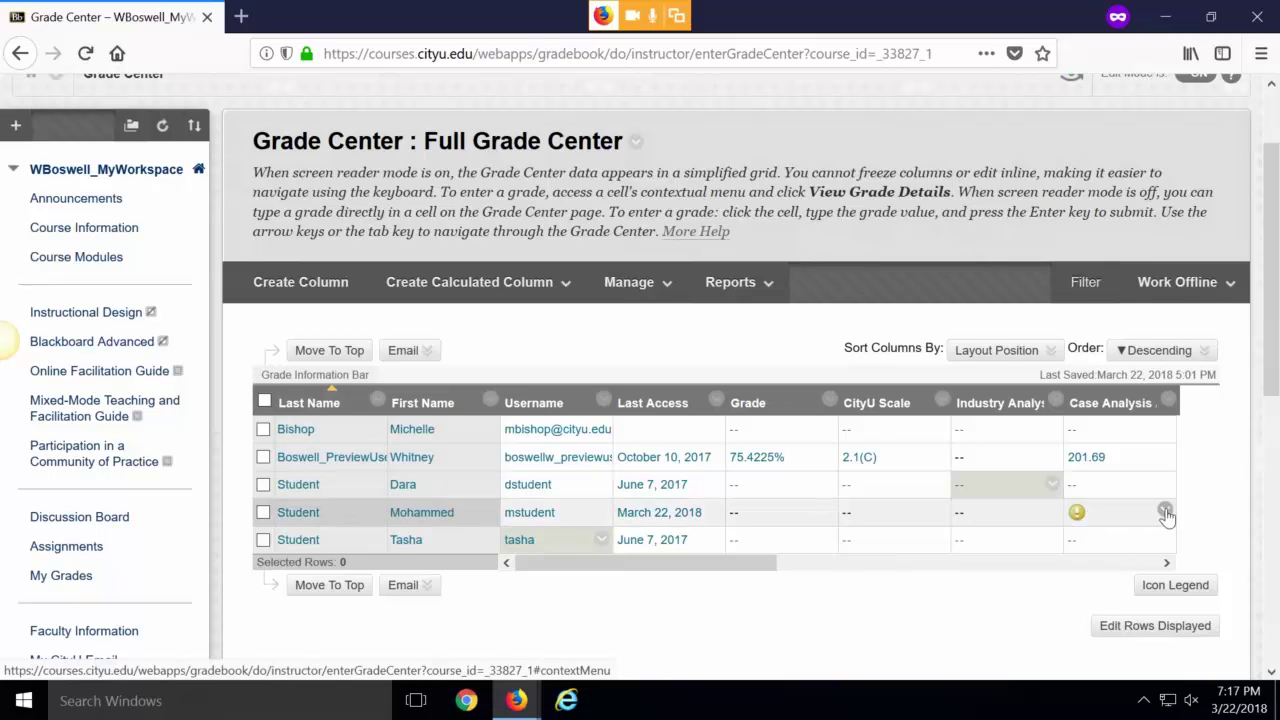
pyautogui.click(1166, 512)
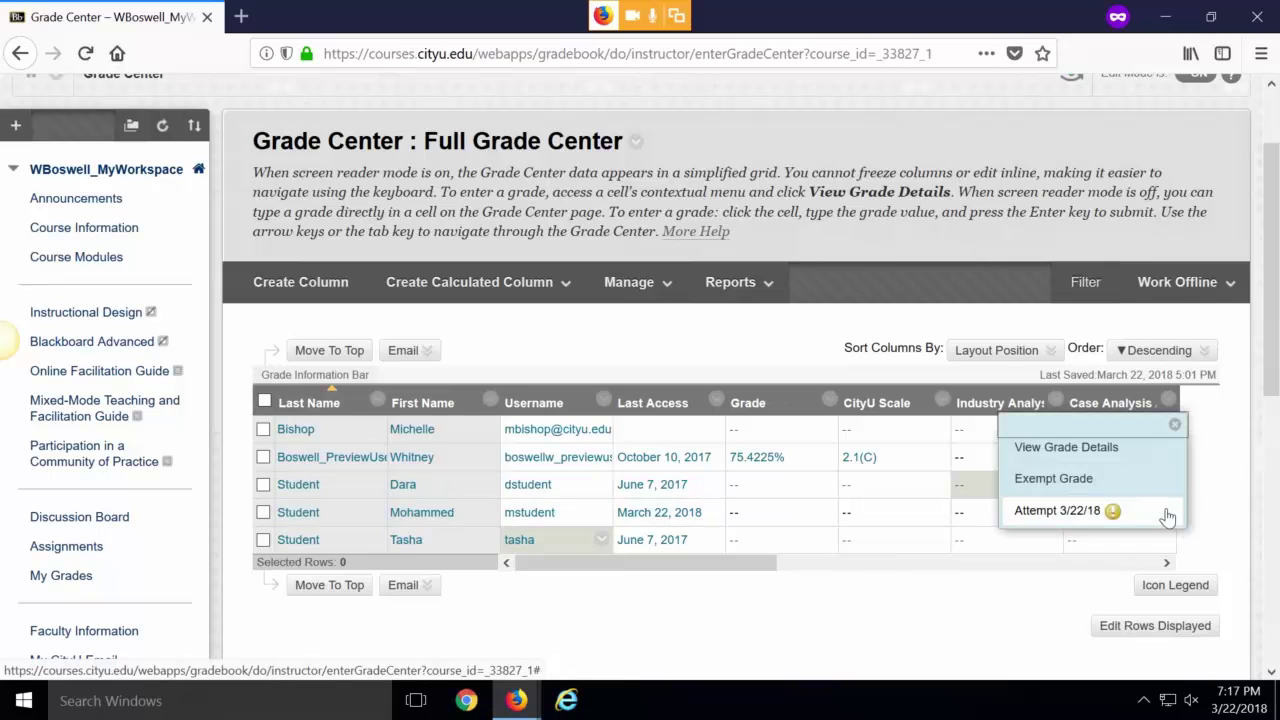
pyautogui.click(1060, 511)
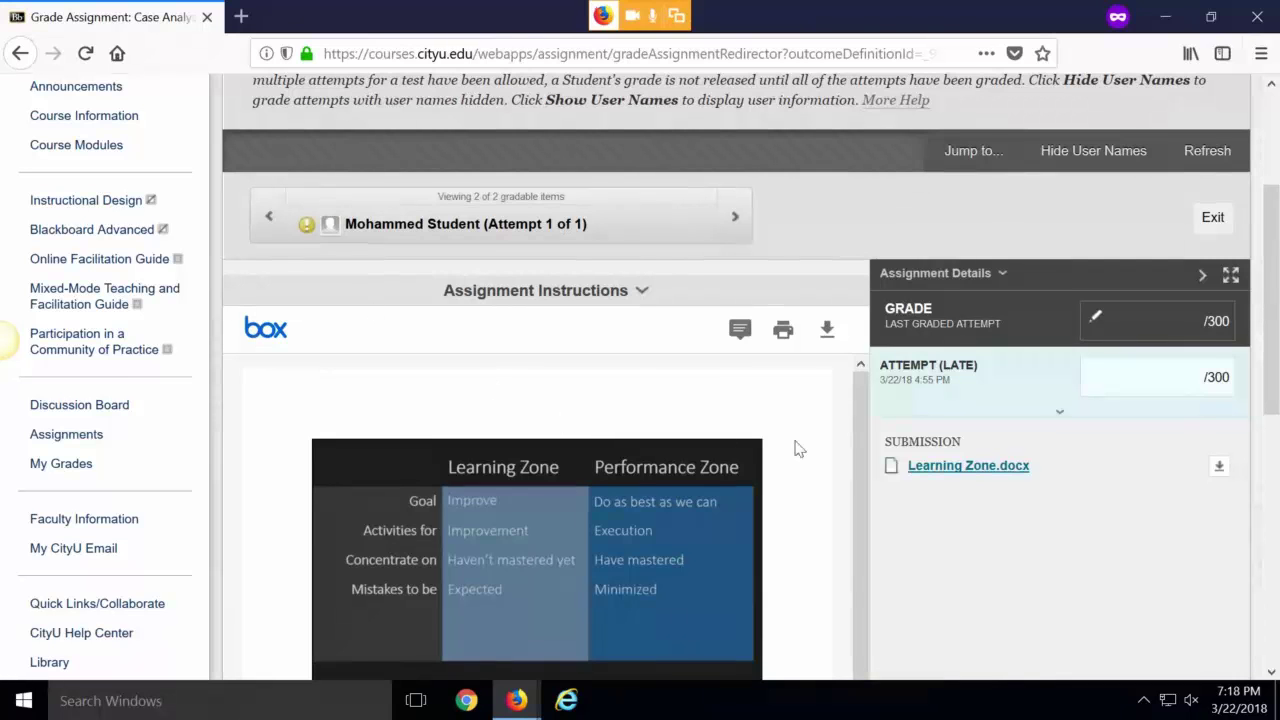
# Review the contents of the submitted Learning Zone.docx document in the inline viewer.
pyautogui.scroll(-1, 818, 470)
pyautogui.scroll(1, 814, 494)
pyautogui.scroll(-3, 540, 405)
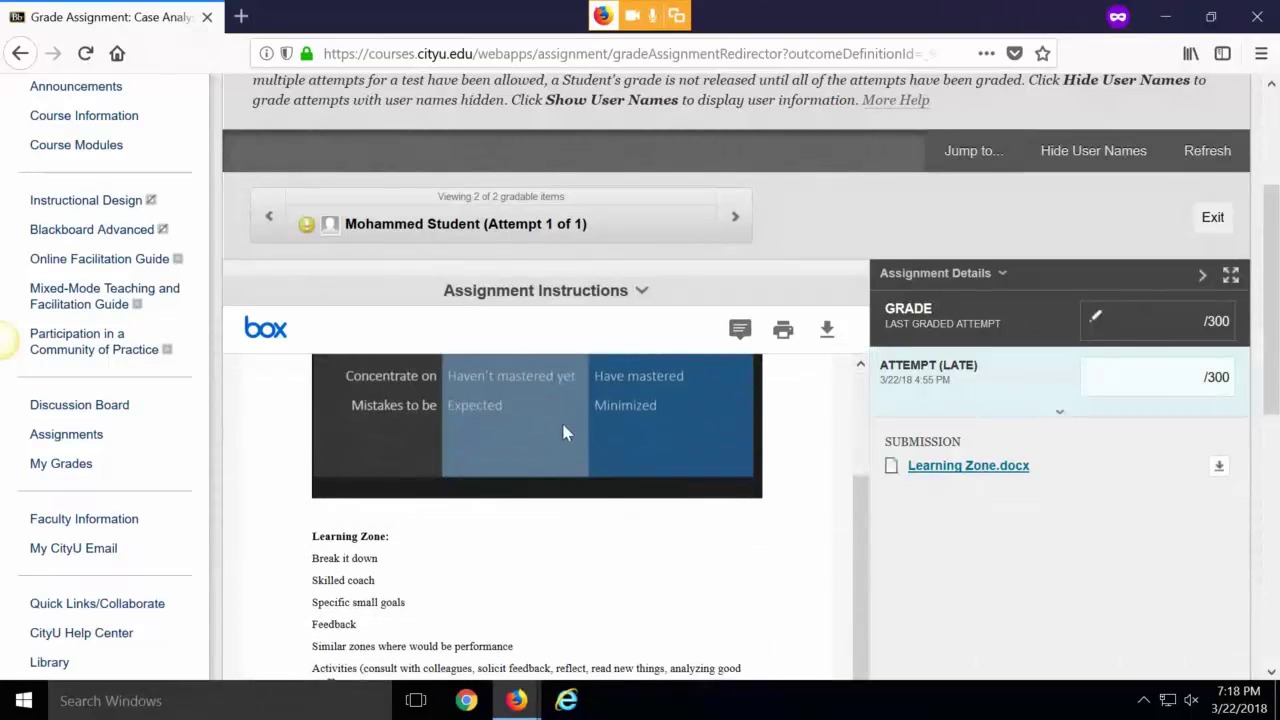
pyautogui.scroll(-2, 563, 432)
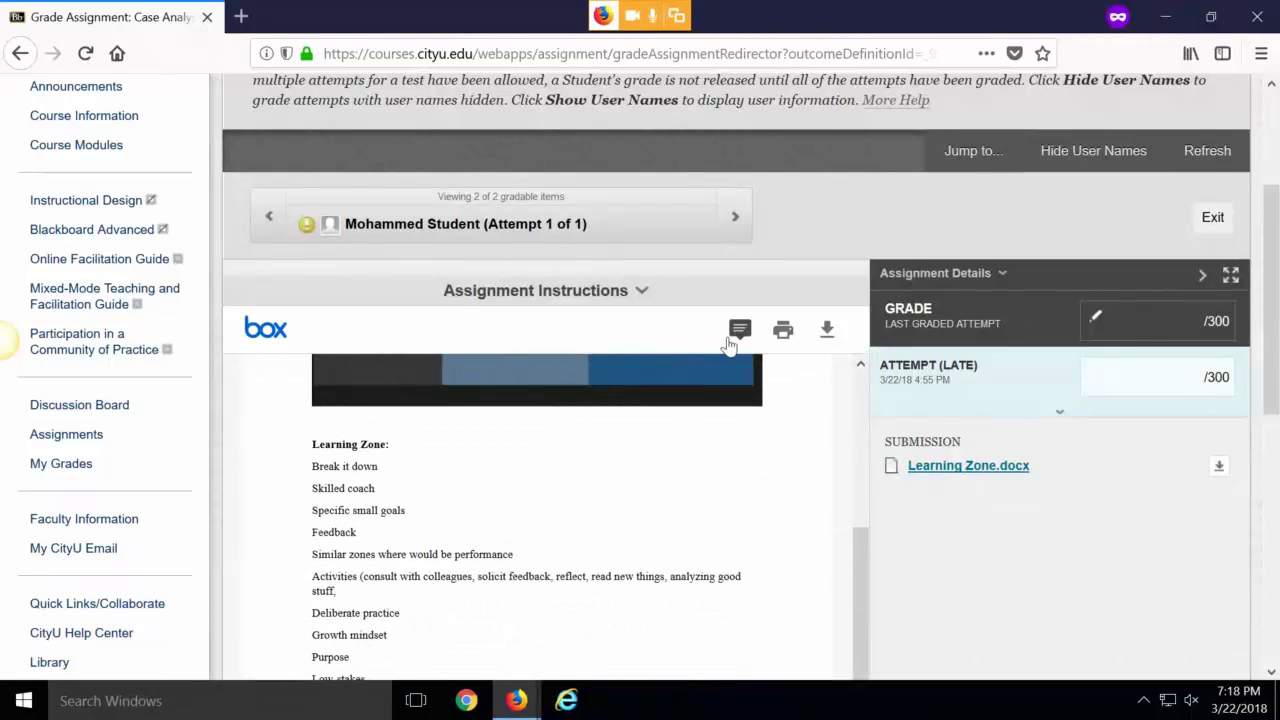
pyautogui.scroll(5, 745, 390)
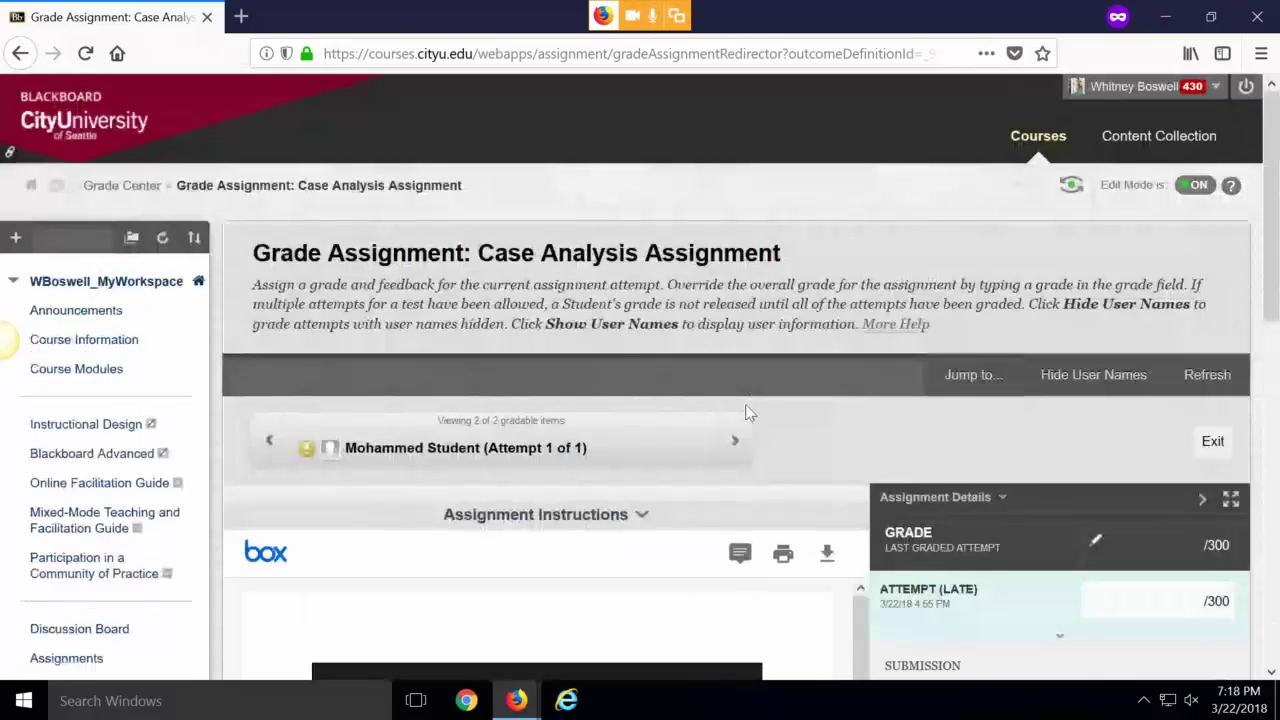
pyautogui.scroll(-3, 748, 412)
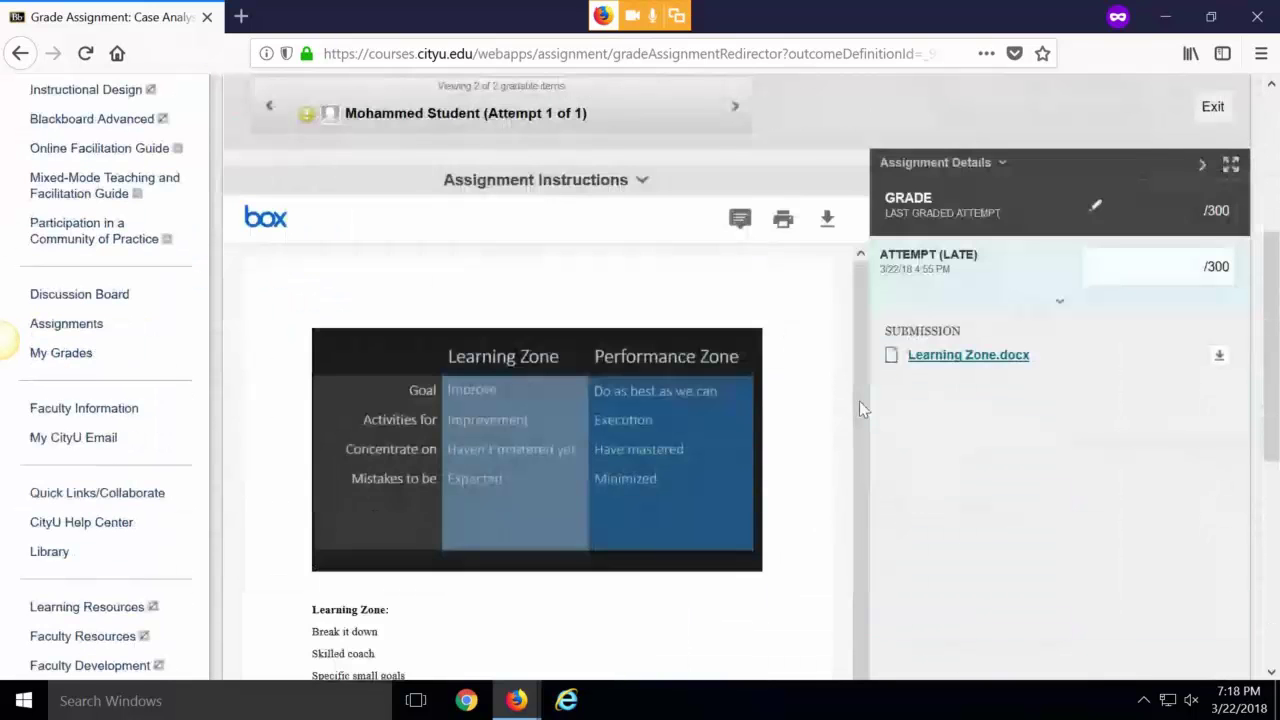
# Post a point comment reading "Feedback. It's right!" just beneath the table in the submission, and leave comment mode.
pyautogui.click(740, 219)
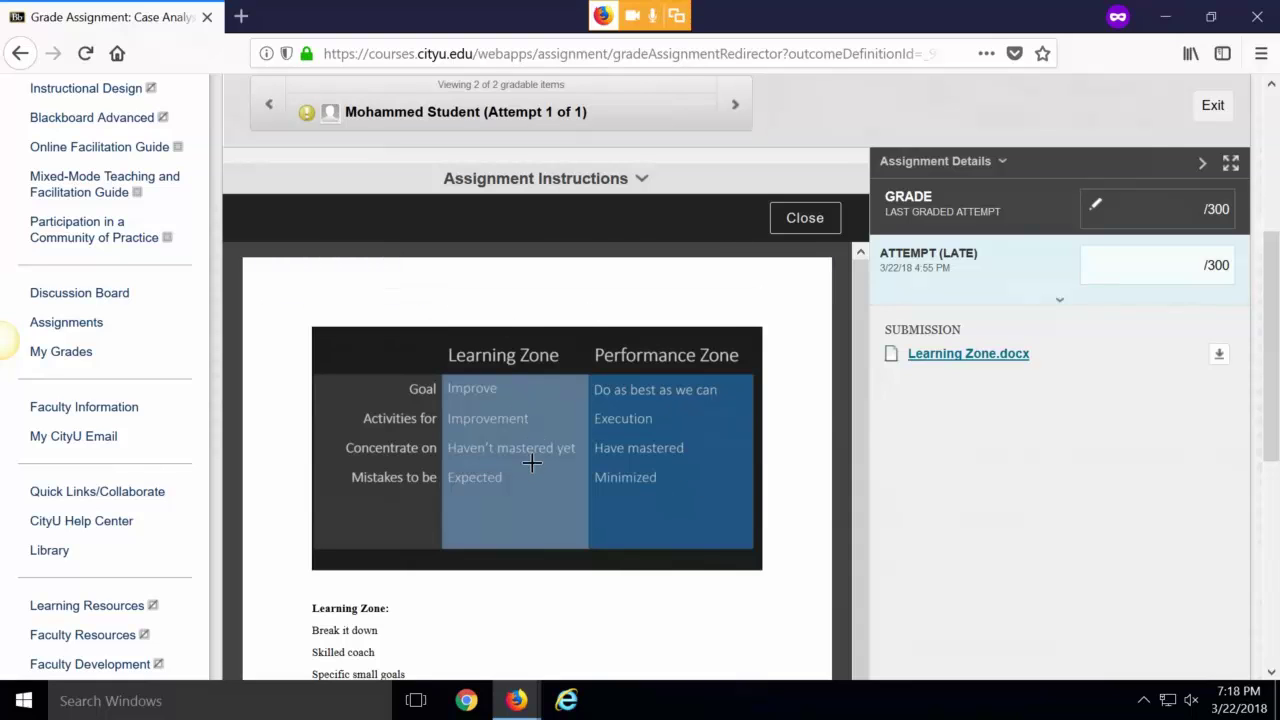
pyautogui.click(671, 584)
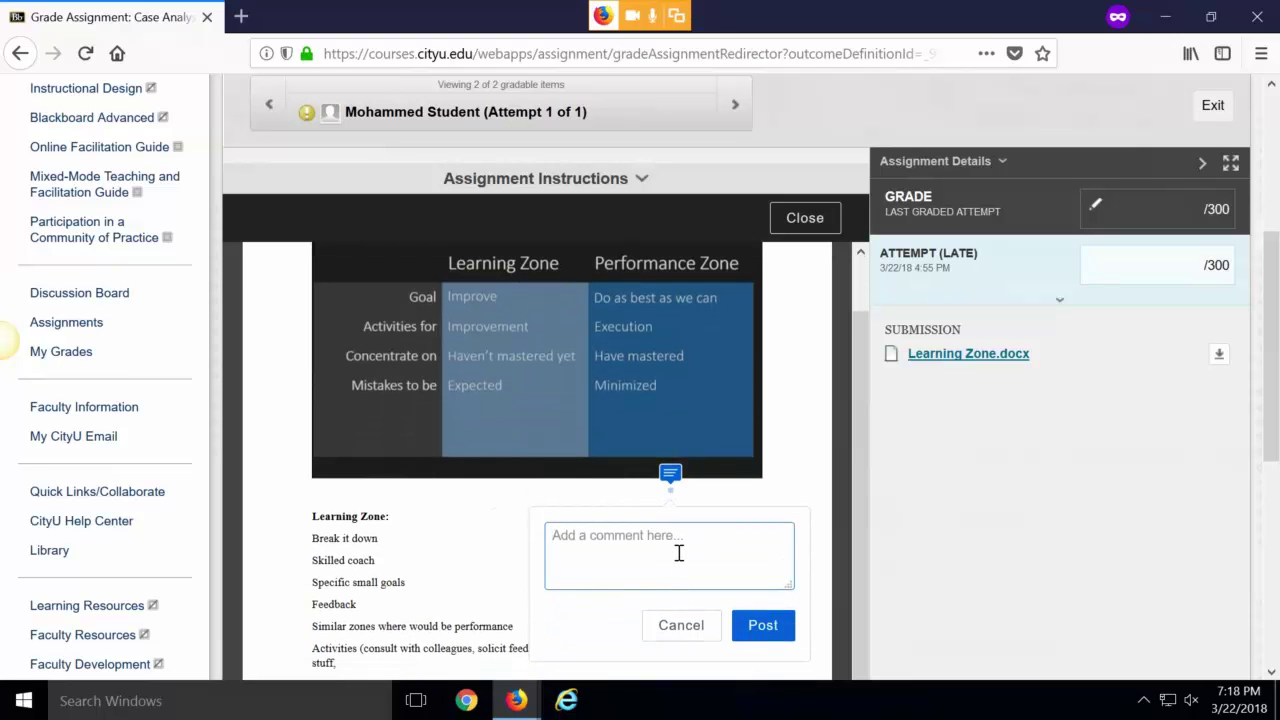
pyautogui.write("Feedback. It's right!")
pyautogui.click(768, 626)
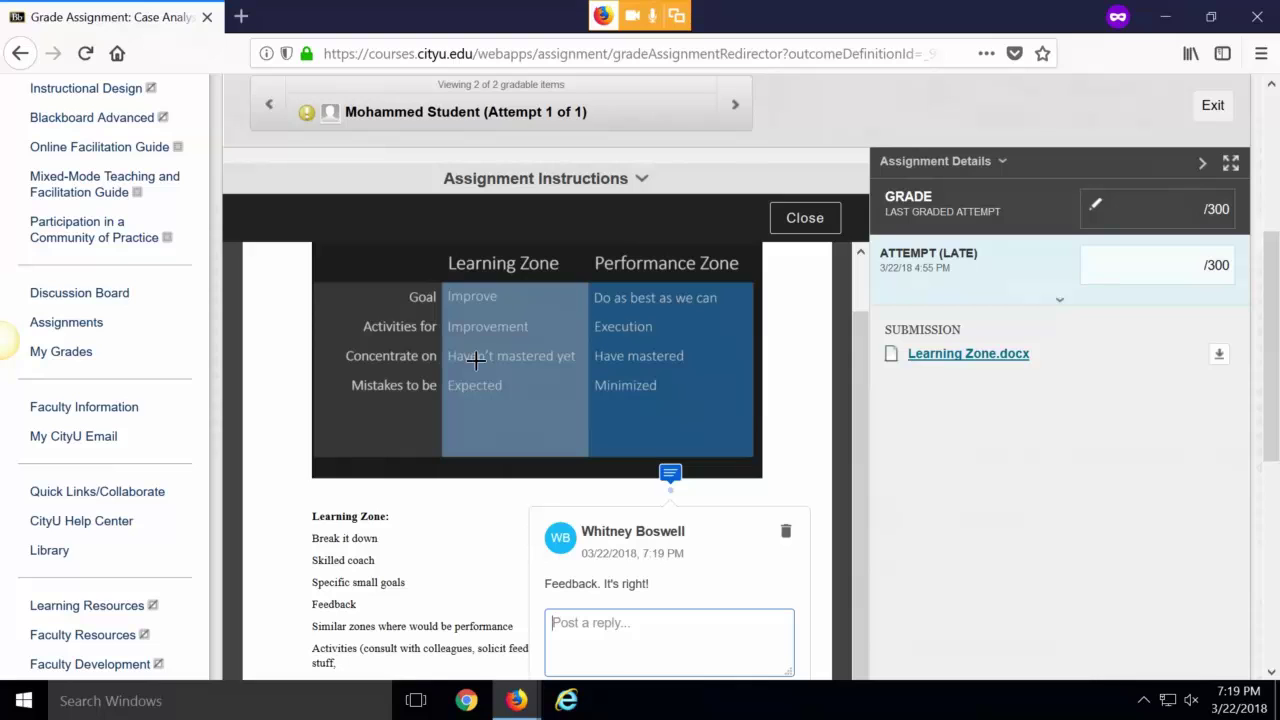
pyautogui.click(669, 474)
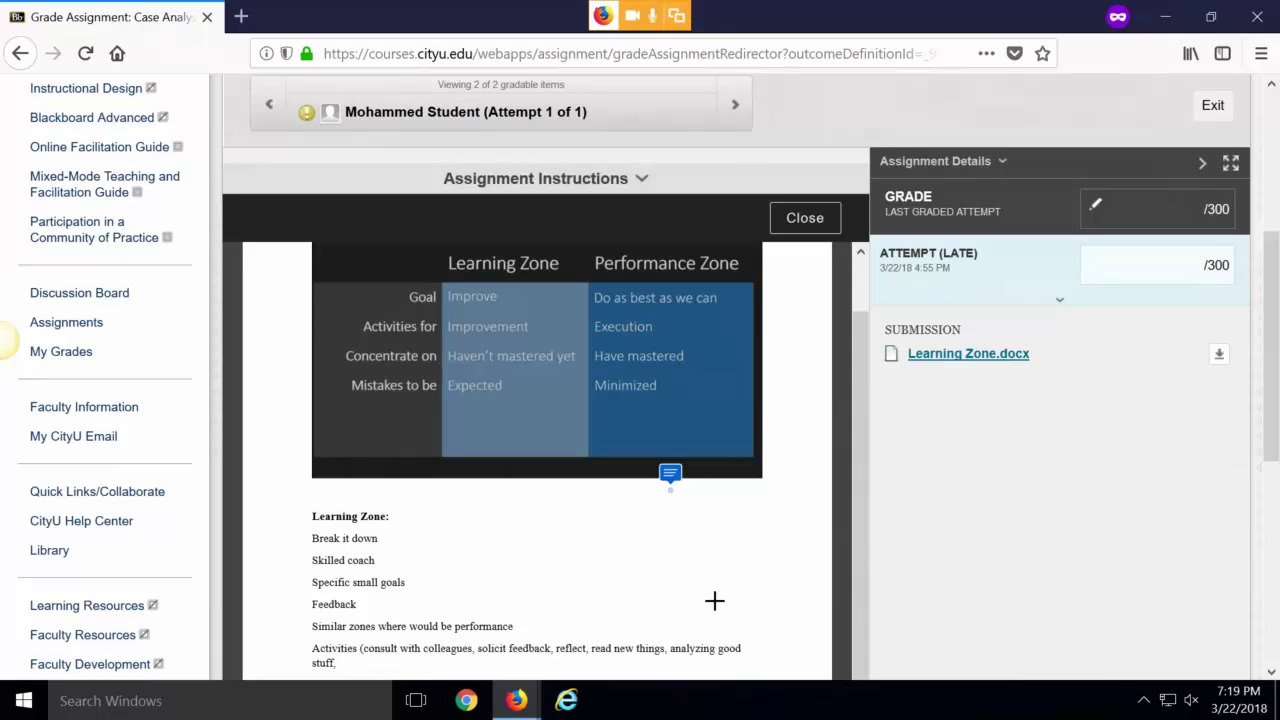
pyautogui.moveTo(857, 441); pyautogui.dragTo(837, 270)
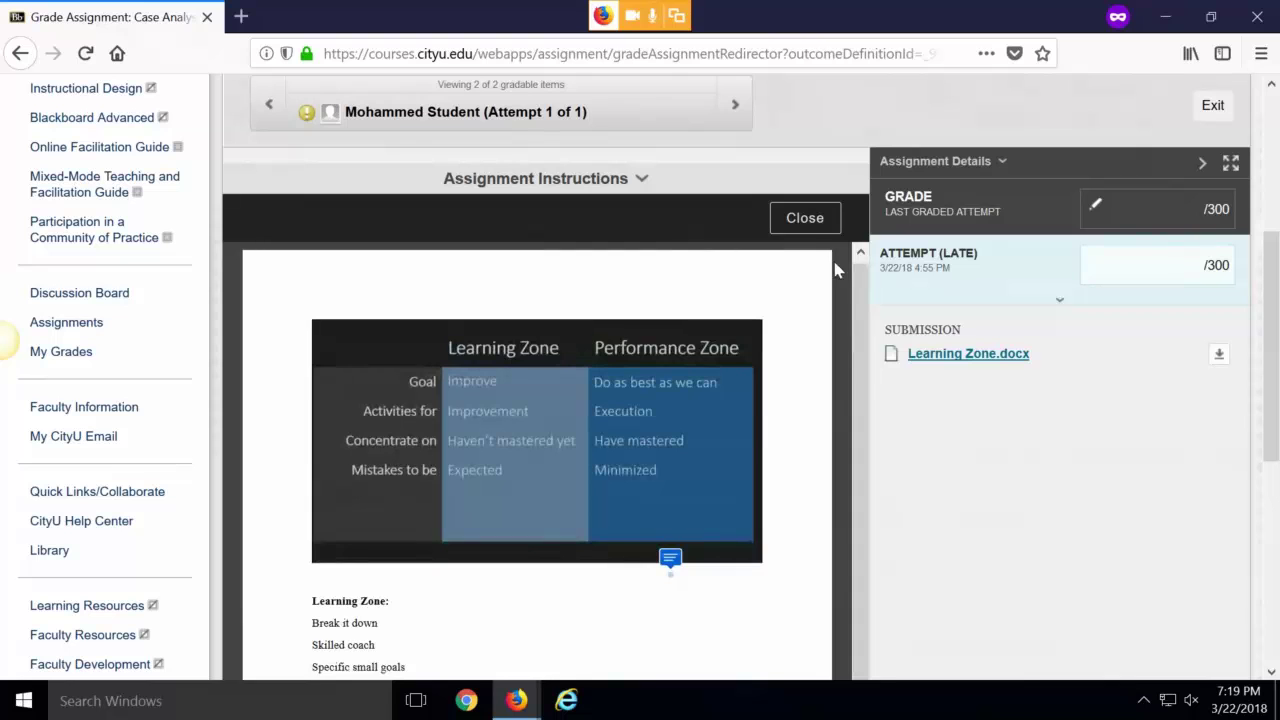
pyautogui.click(812, 222)
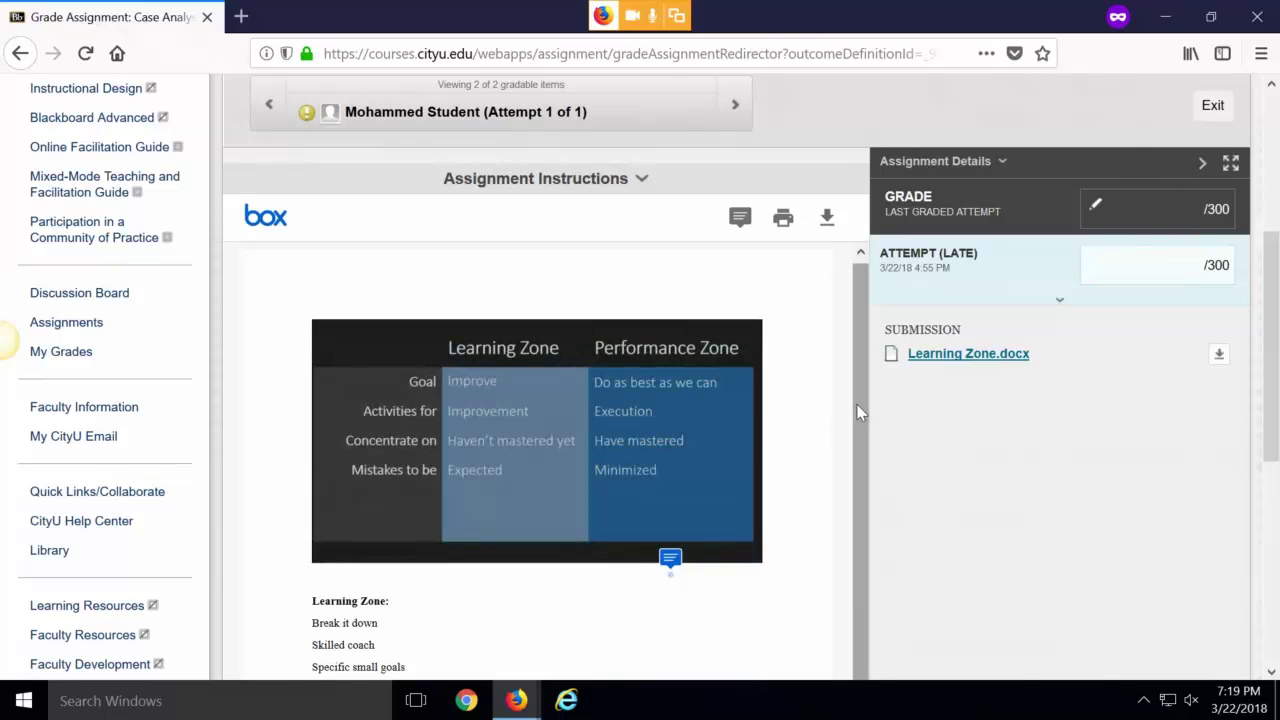
# Highlight the words "solicit feedback" in the Activities line of the submission, without adding a comment.
pyautogui.moveTo(857, 412); pyautogui.dragTo(870, 520)
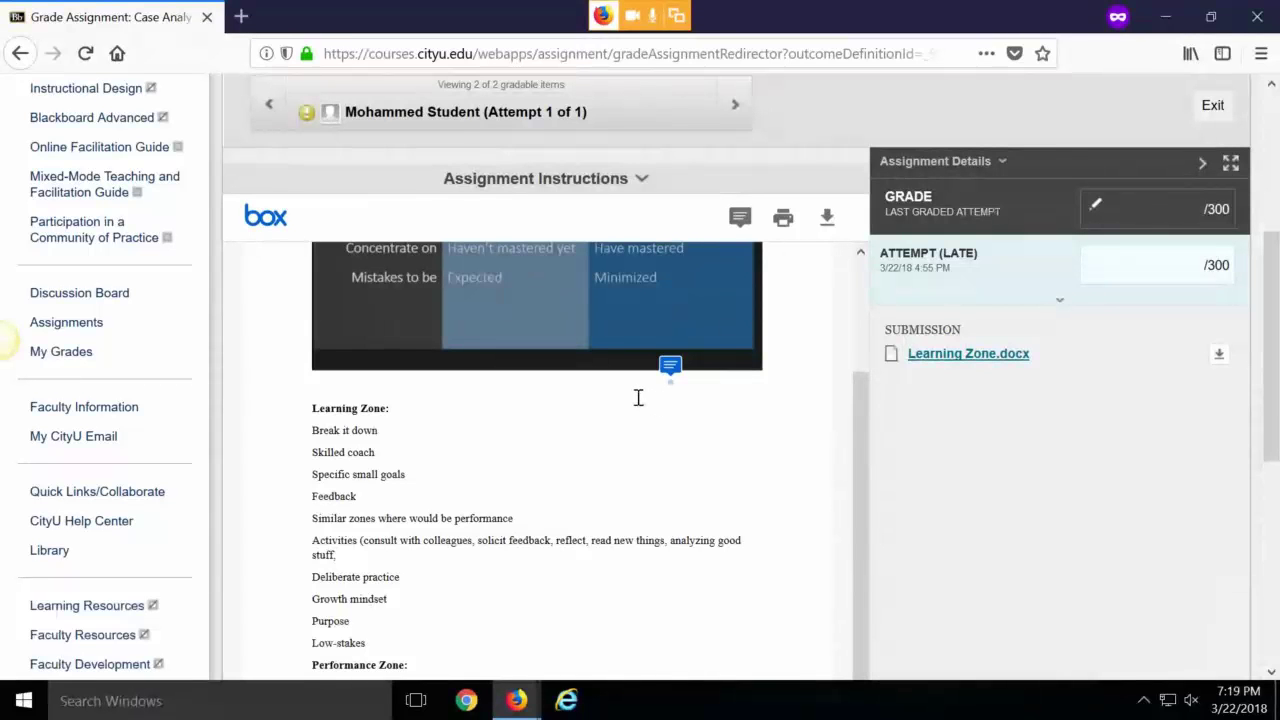
pyautogui.scroll(-2, 583, 440)
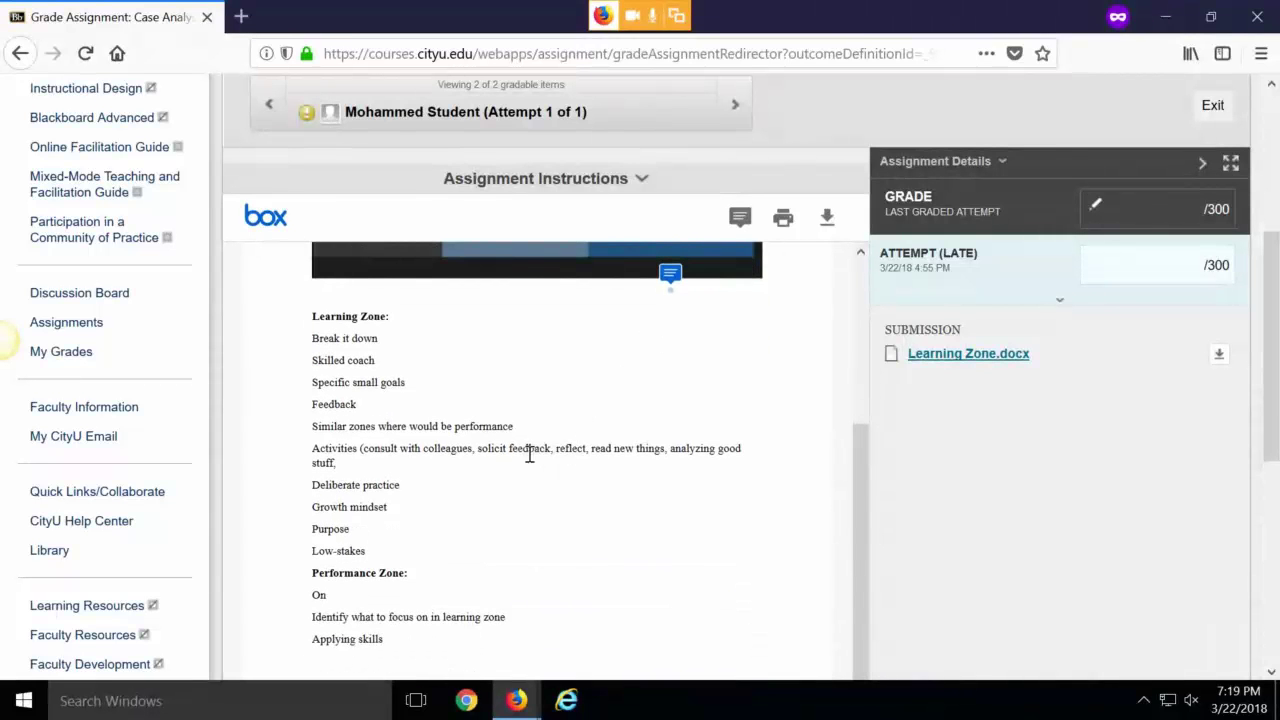
pyautogui.moveTo(548, 448); pyautogui.dragTo(551, 452)
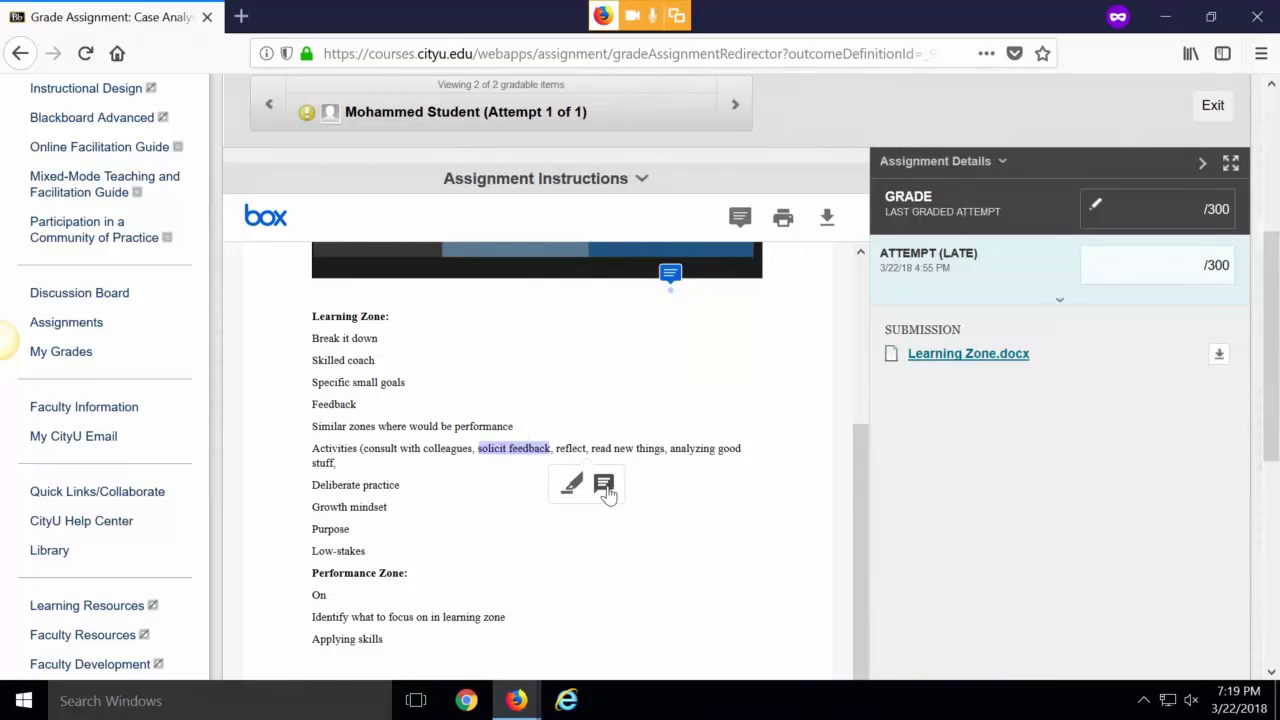
pyautogui.click(571, 485)
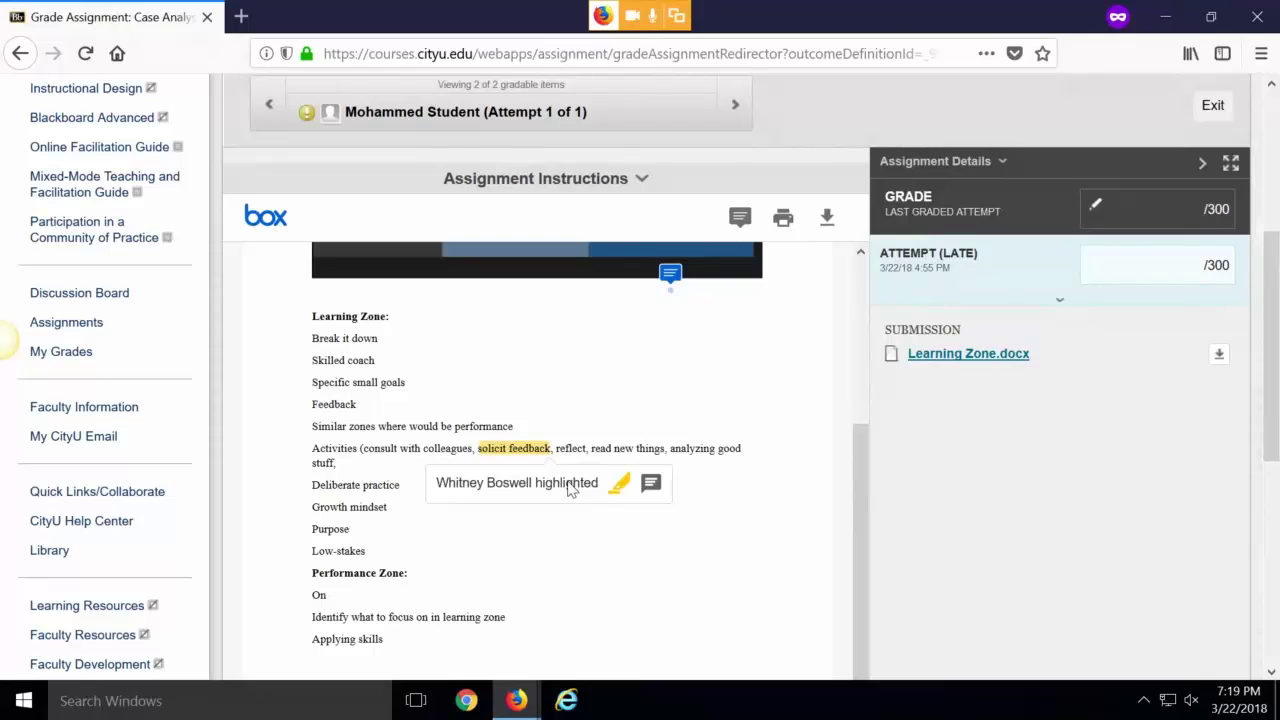
pyautogui.click(651, 485)
pyautogui.click(579, 581)
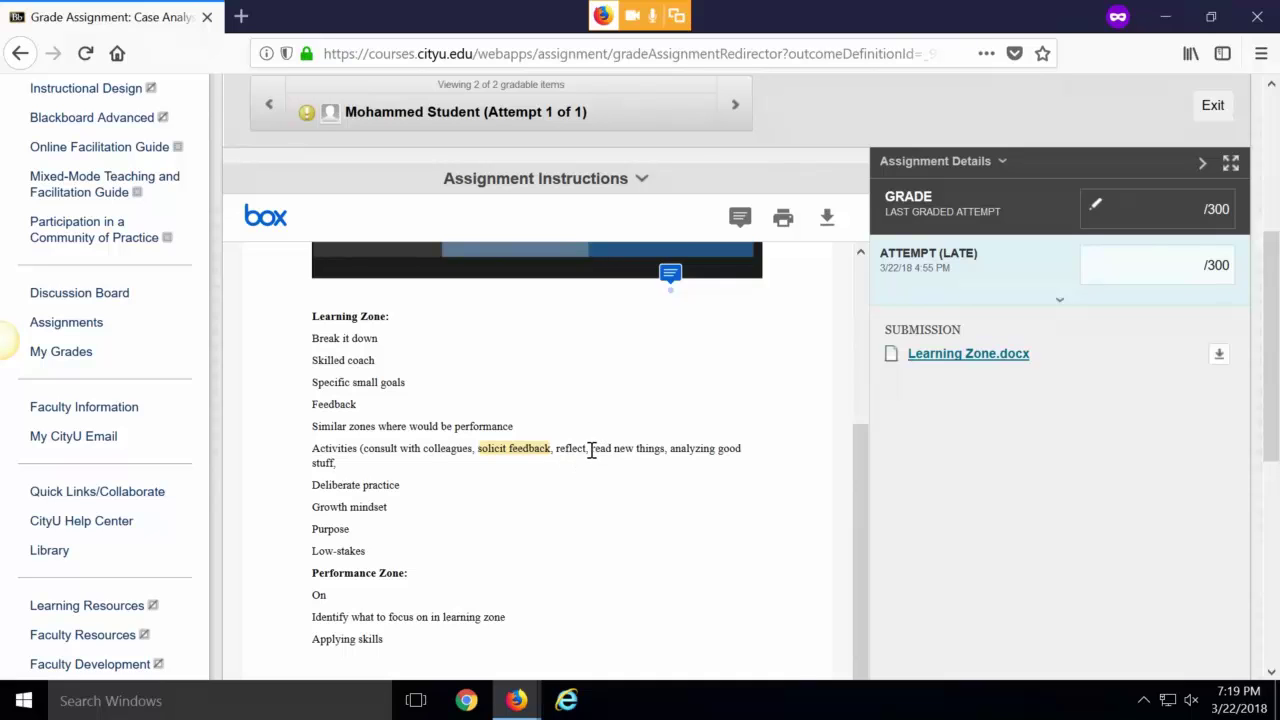
# Highlight "read new things" in the Activities line and post the comment "Choose better words here." on it.
pyautogui.moveTo(591, 451); pyautogui.dragTo(664, 449)
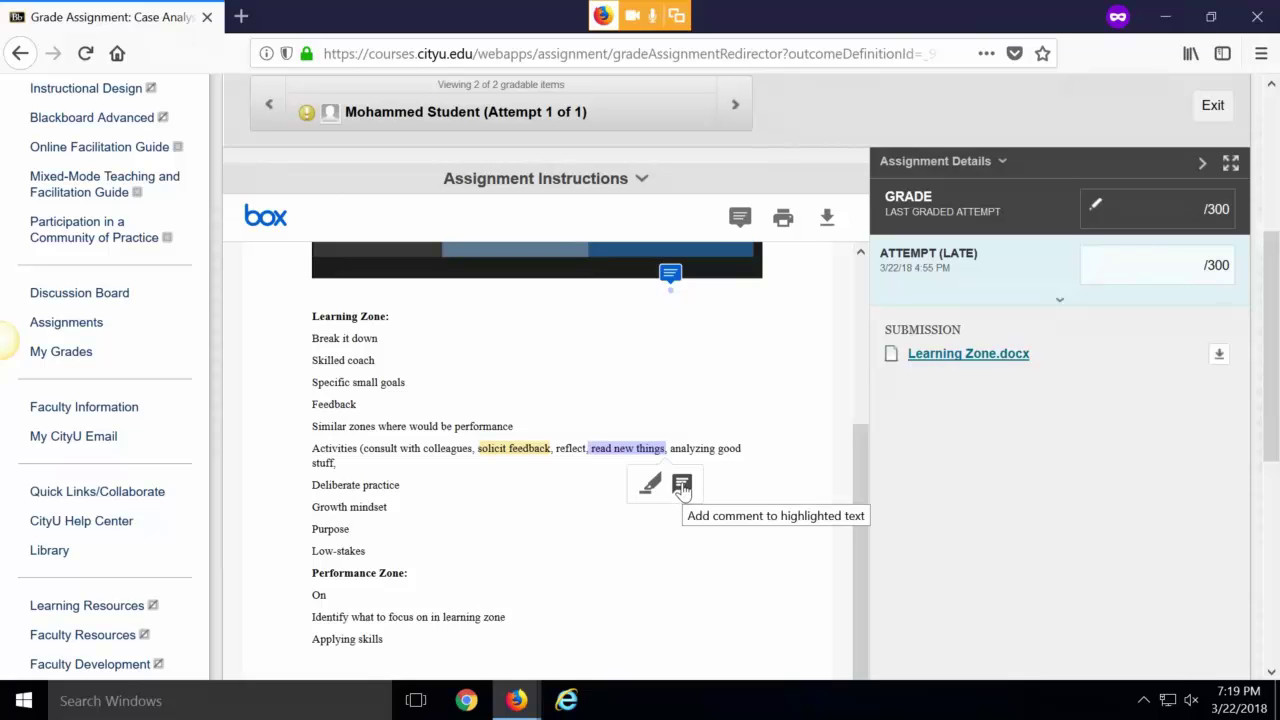
pyautogui.click(682, 485)
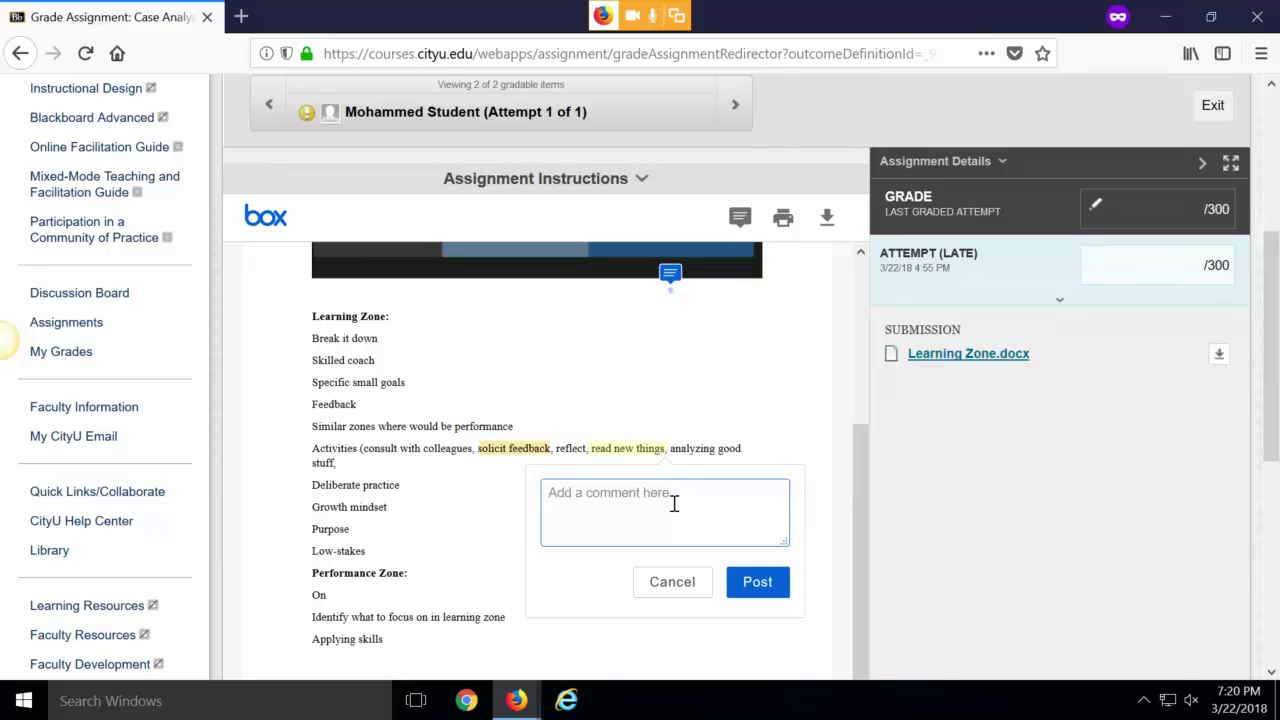
pyautogui.write('Choose better words here.')
pyautogui.click(756, 584)
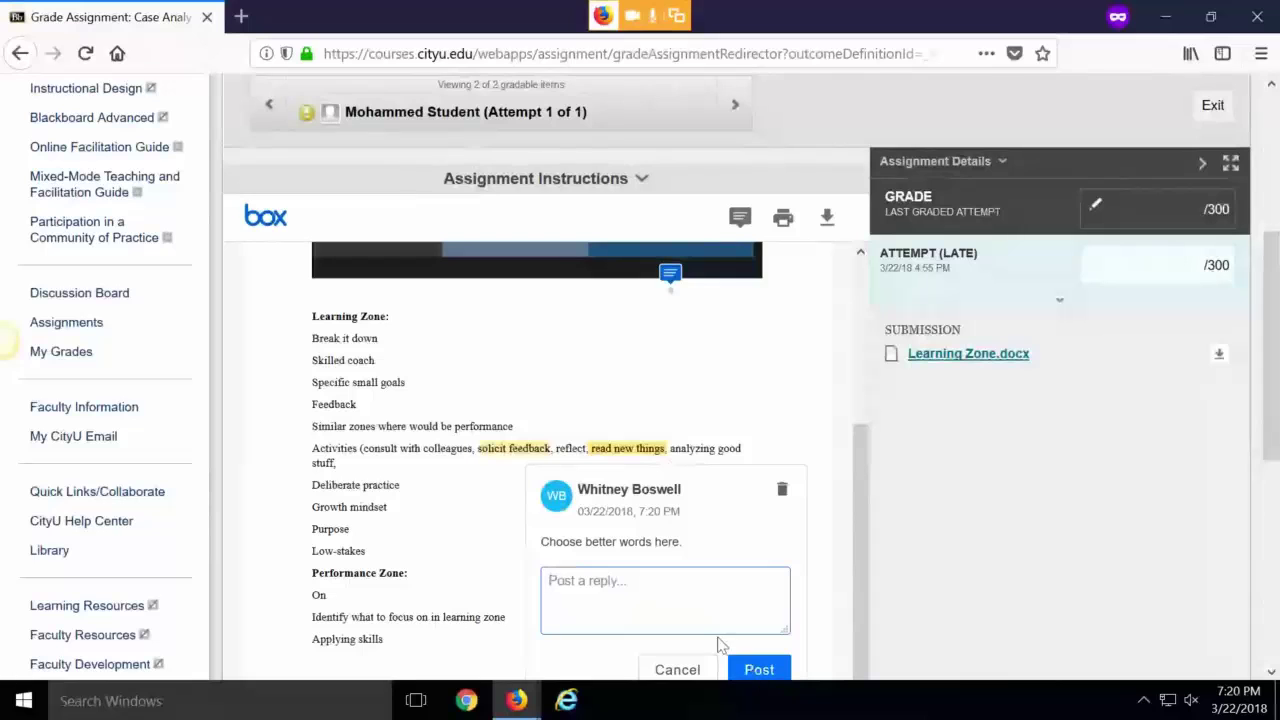
pyautogui.click(717, 470)
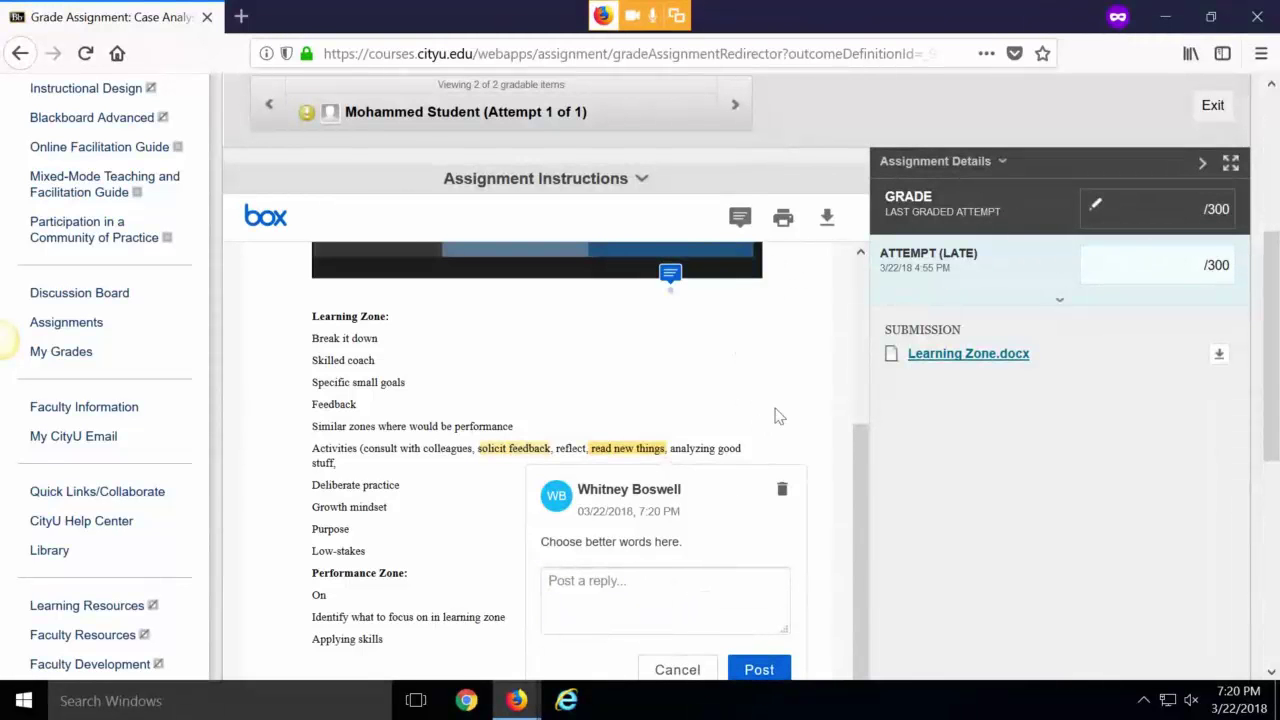
pyautogui.scroll(-3, 790, 573)
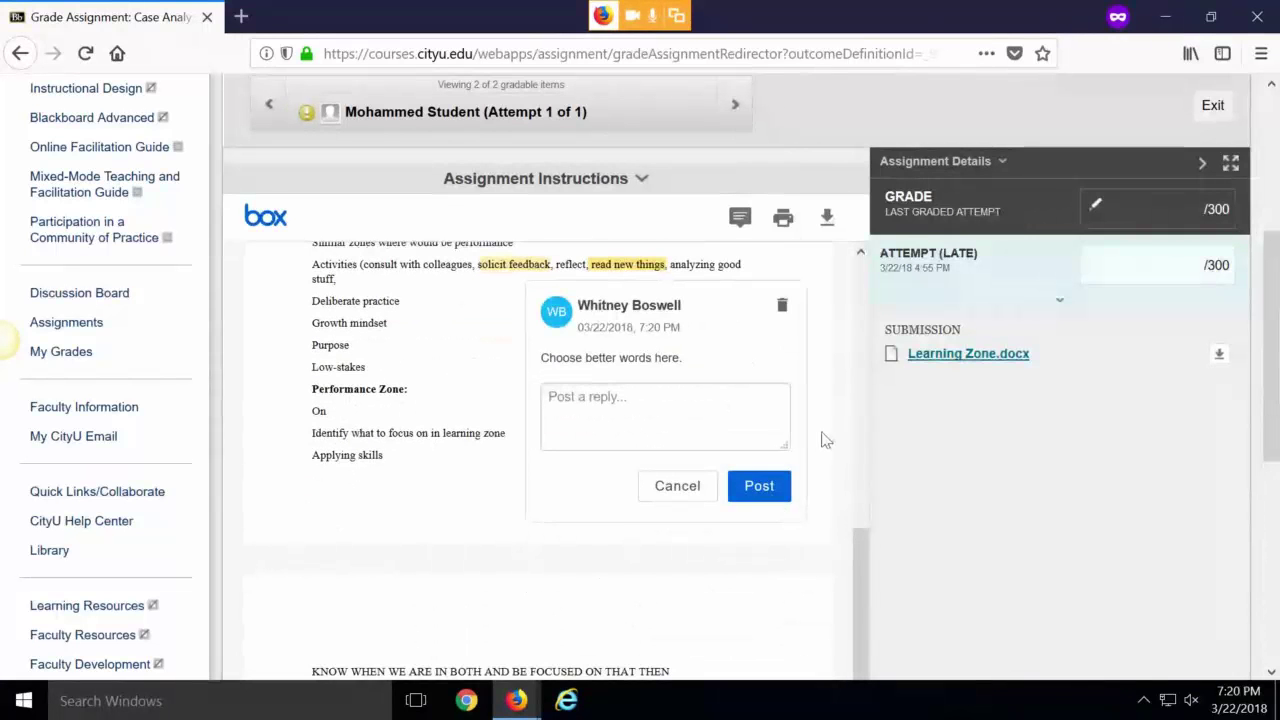
pyautogui.scroll(3, 823, 437)
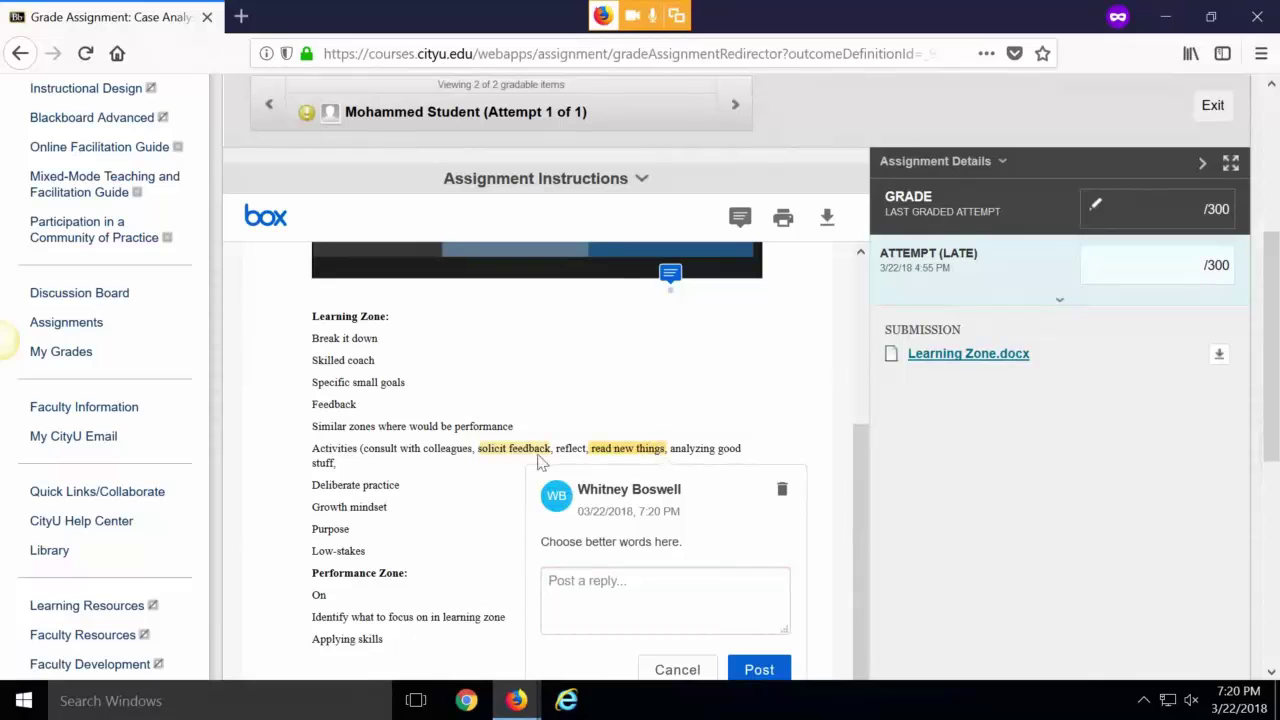
pyautogui.click(692, 669)
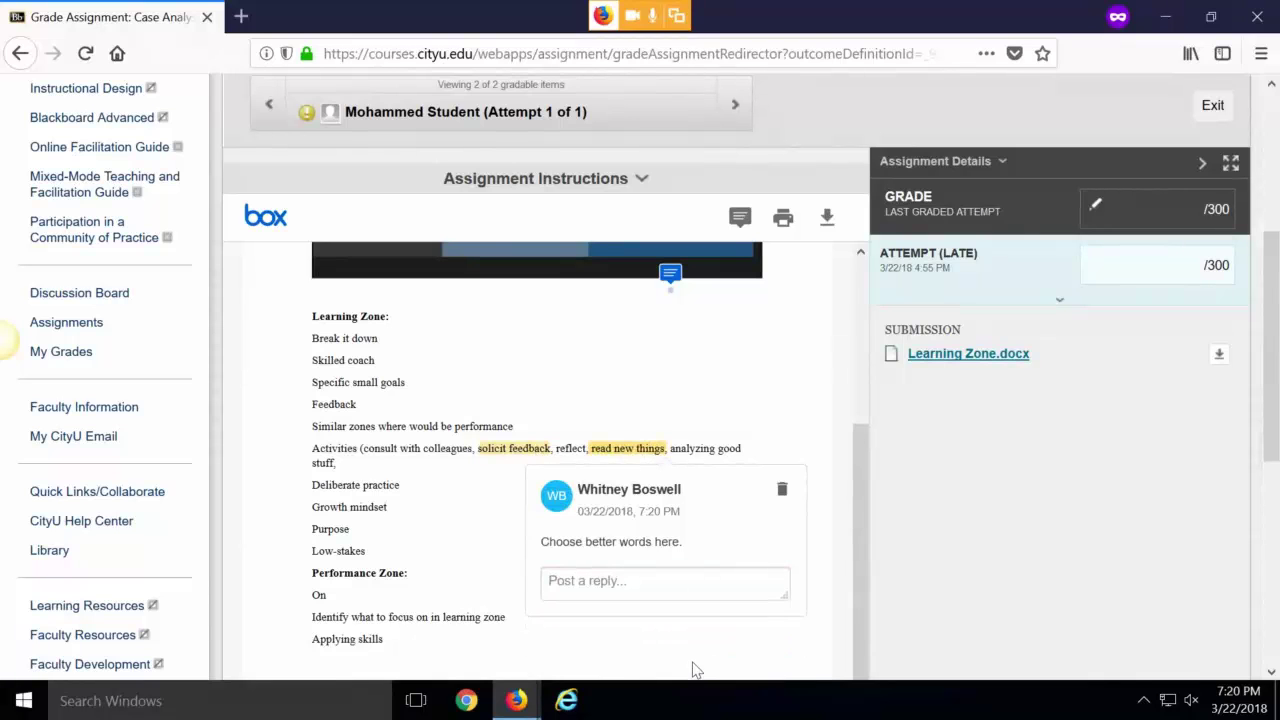
pyautogui.click(664, 583)
# Delete the "Feedback. It's right!" comment beneath the table and remove the highlight from "solicit feedback".
pyautogui.click(670, 276)
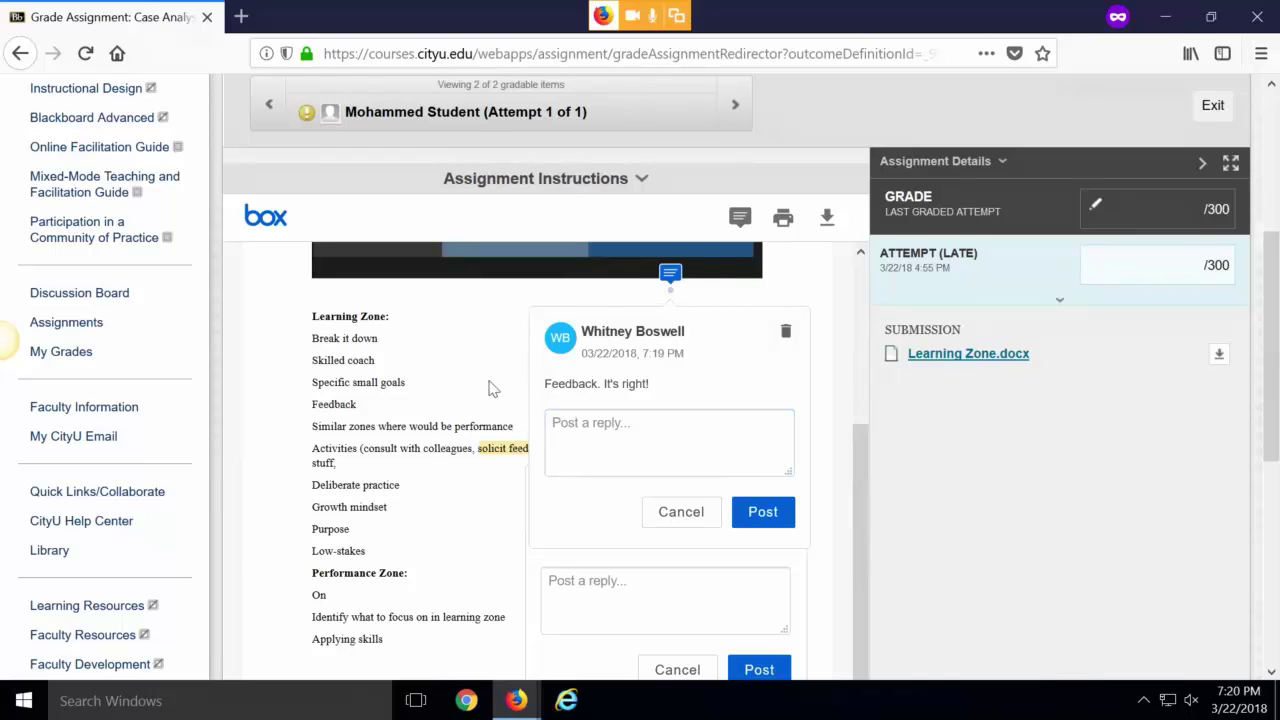
pyautogui.click(670, 276)
pyautogui.click(670, 276)
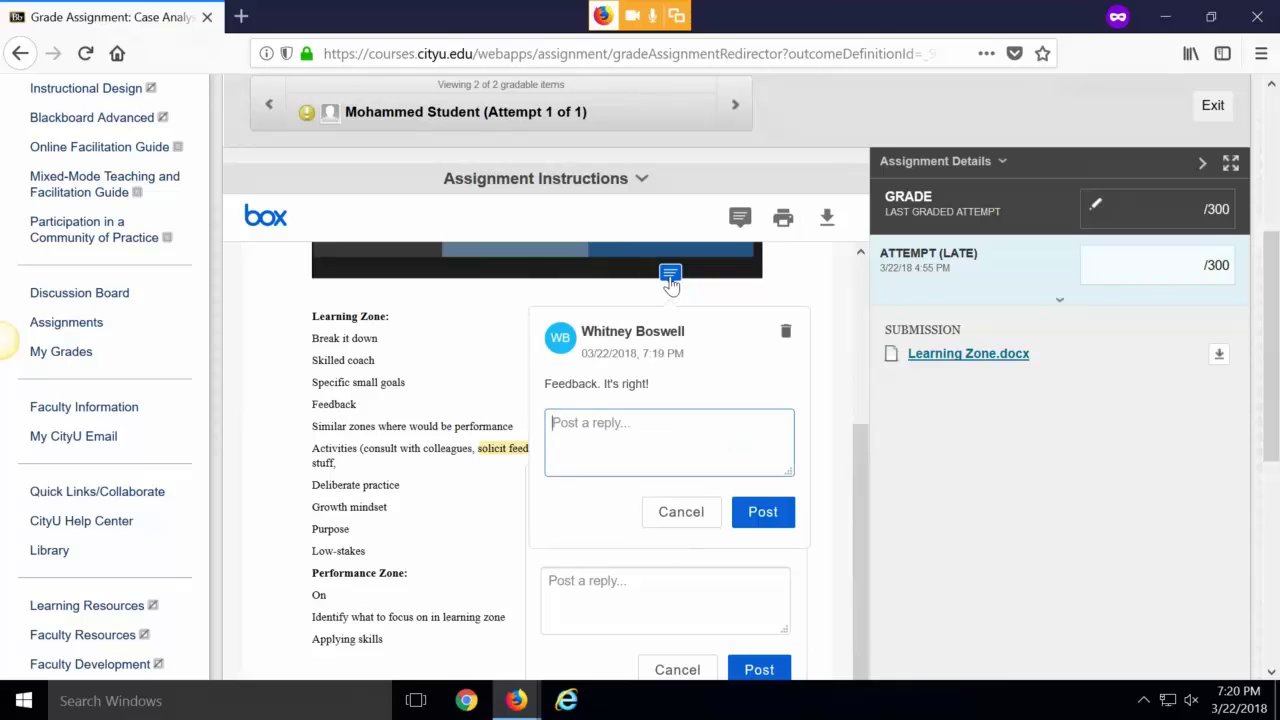
pyautogui.click(788, 334)
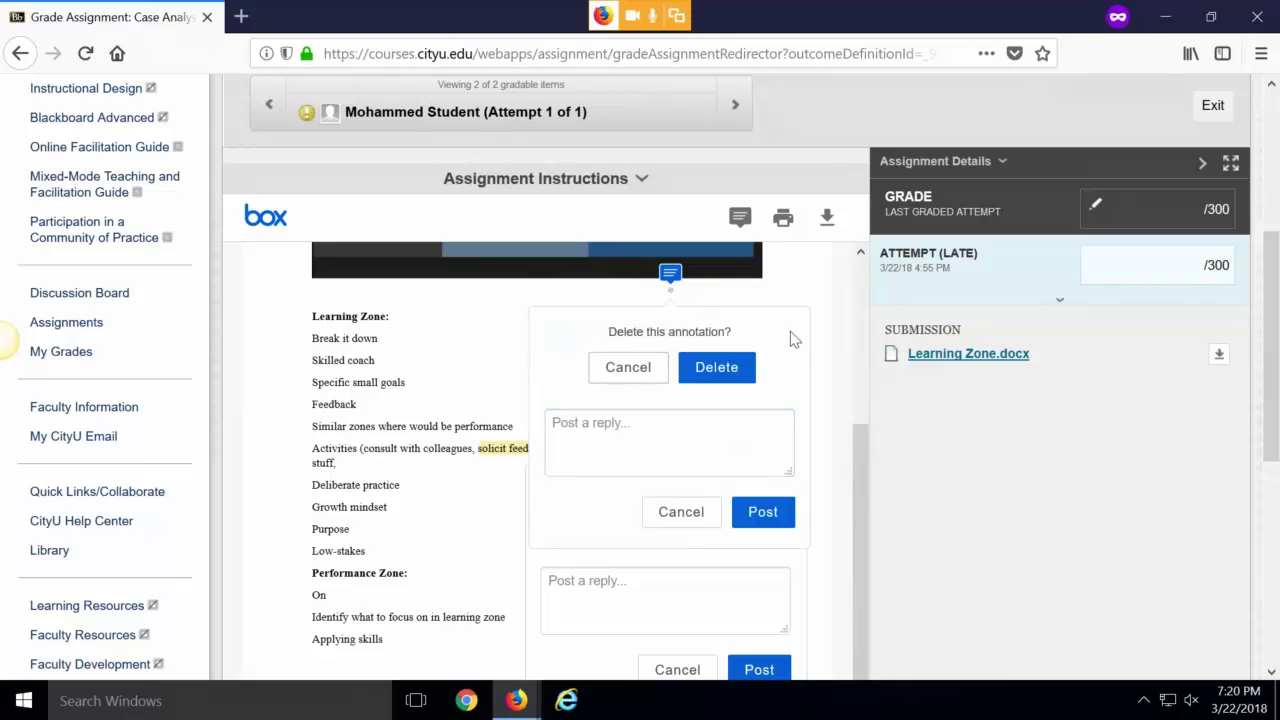
pyautogui.click(730, 370)
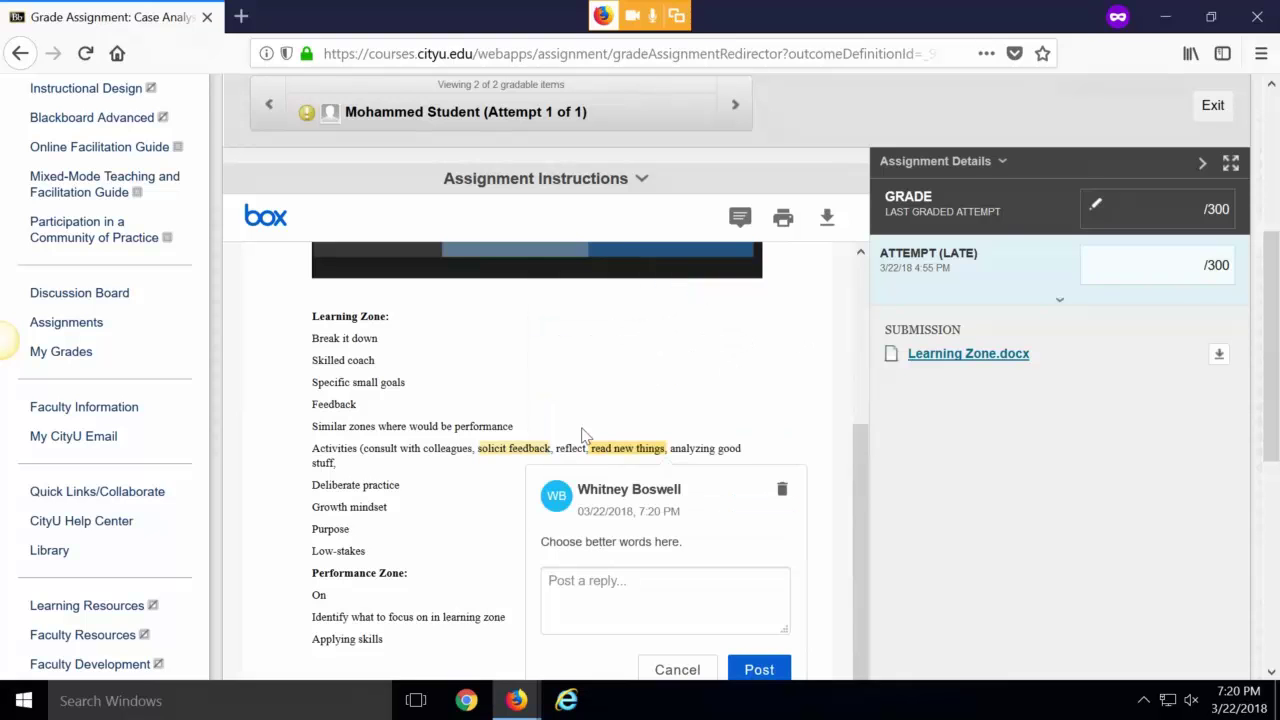
pyautogui.moveTo(523, 447)
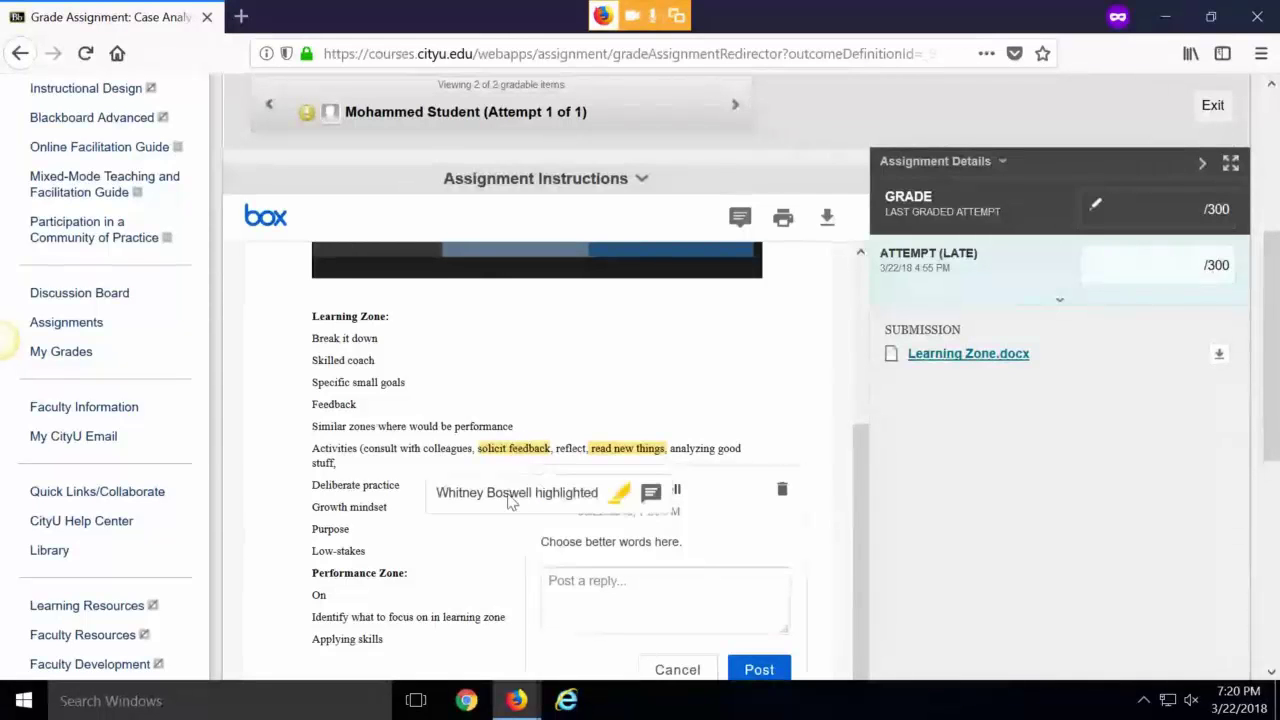
pyautogui.click(620, 493)
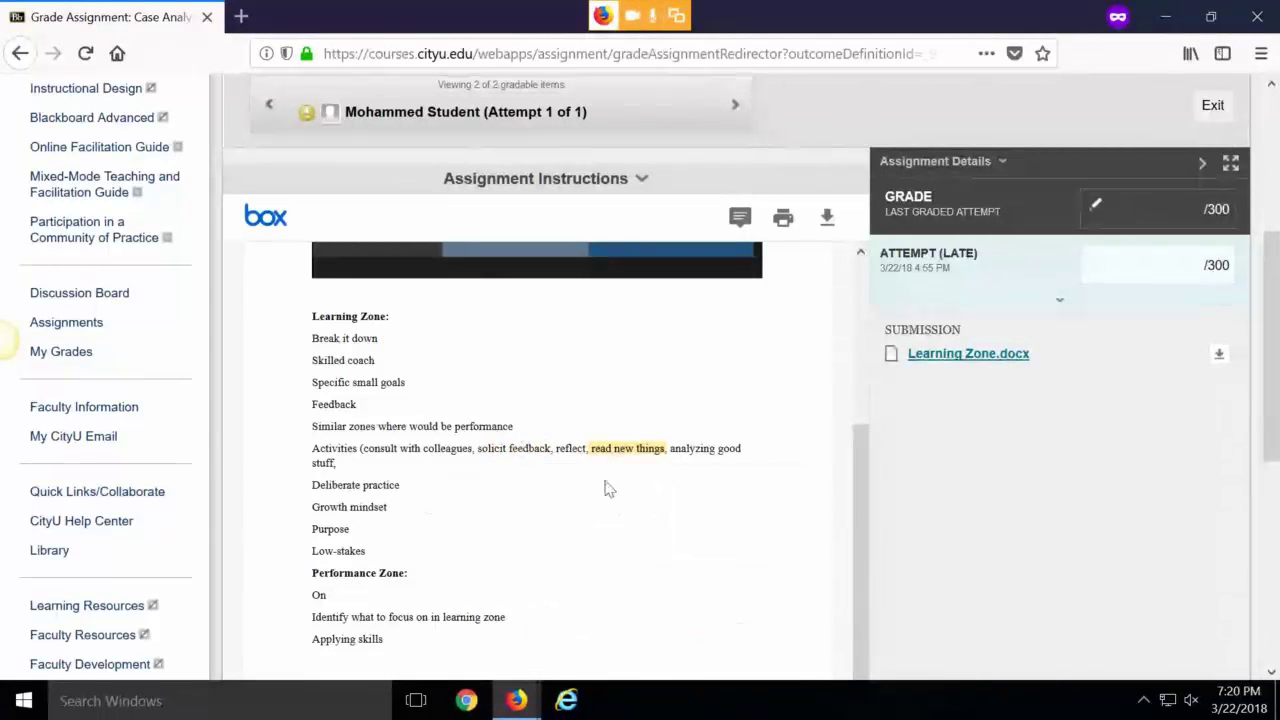
# Delete the commented highlight on "read new things" in the Activities line of the submission.
pyautogui.click(628, 449)
pyautogui.click(779, 490)
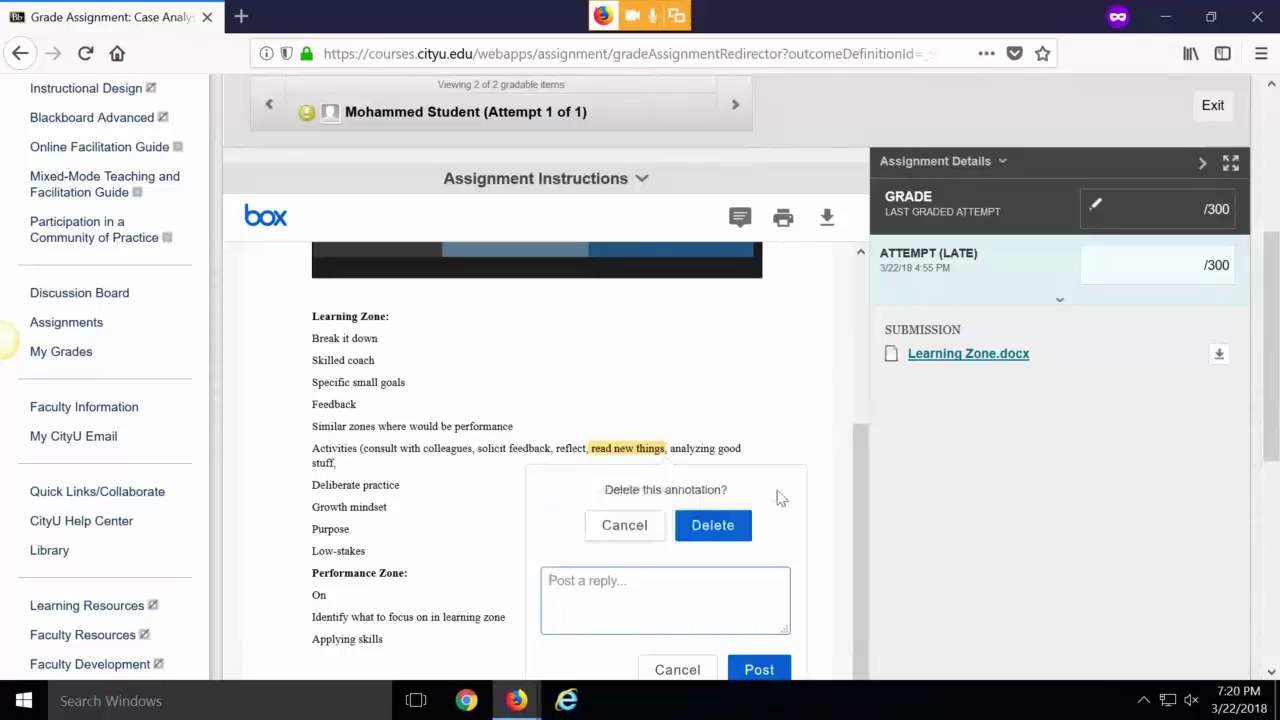
pyautogui.click(713, 525)
# Highlight "read new things" in the Activities line with the posted comment "Better word choice!", and check the comment on the highlight.
pyautogui.moveTo(594, 450); pyautogui.dragTo(666, 455)
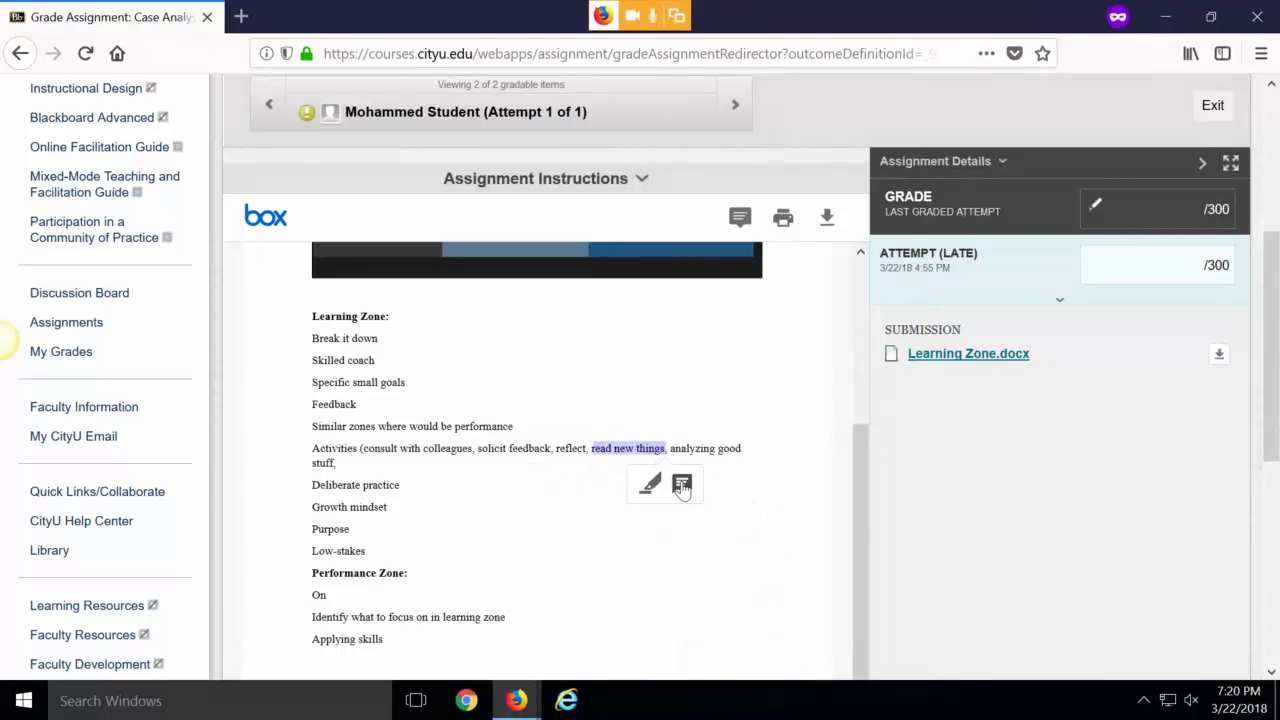
pyautogui.click(682, 483)
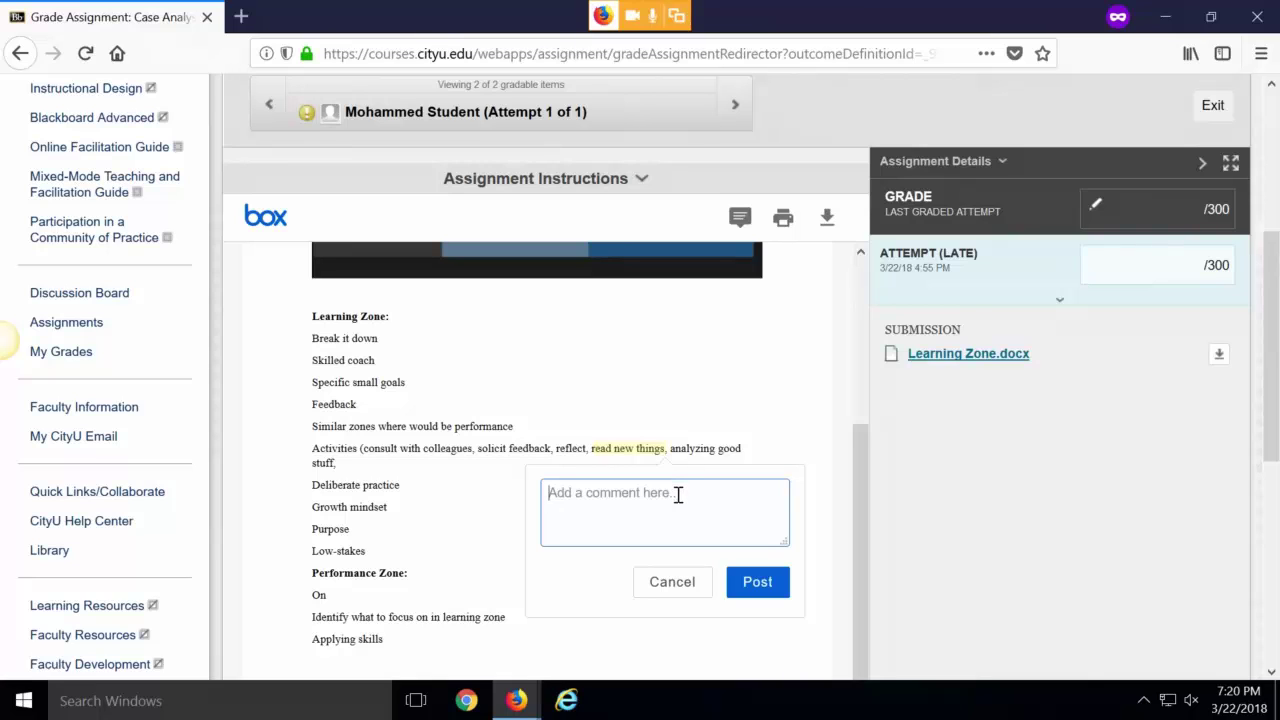
pyautogui.write('Better word choice!')
pyautogui.click(763, 590)
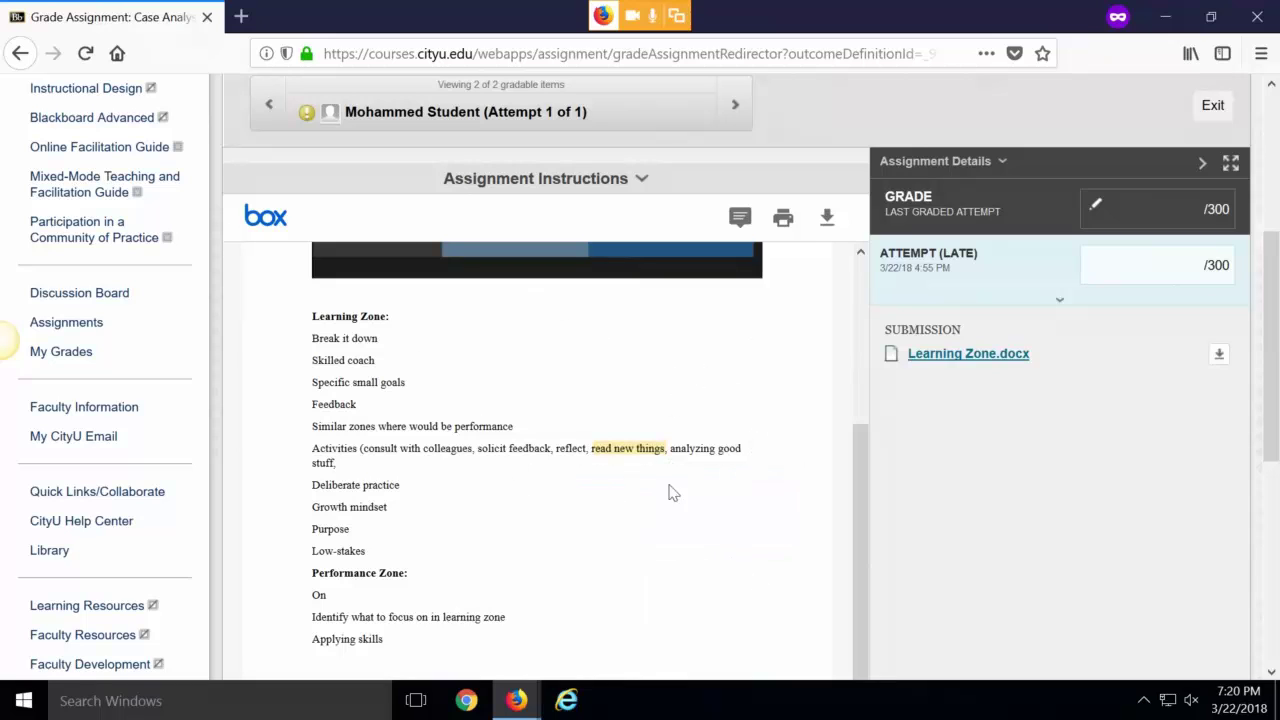
pyautogui.click(641, 452)
pyautogui.click(617, 425)
pyautogui.moveTo(860, 490); pyautogui.dragTo(846, 363)
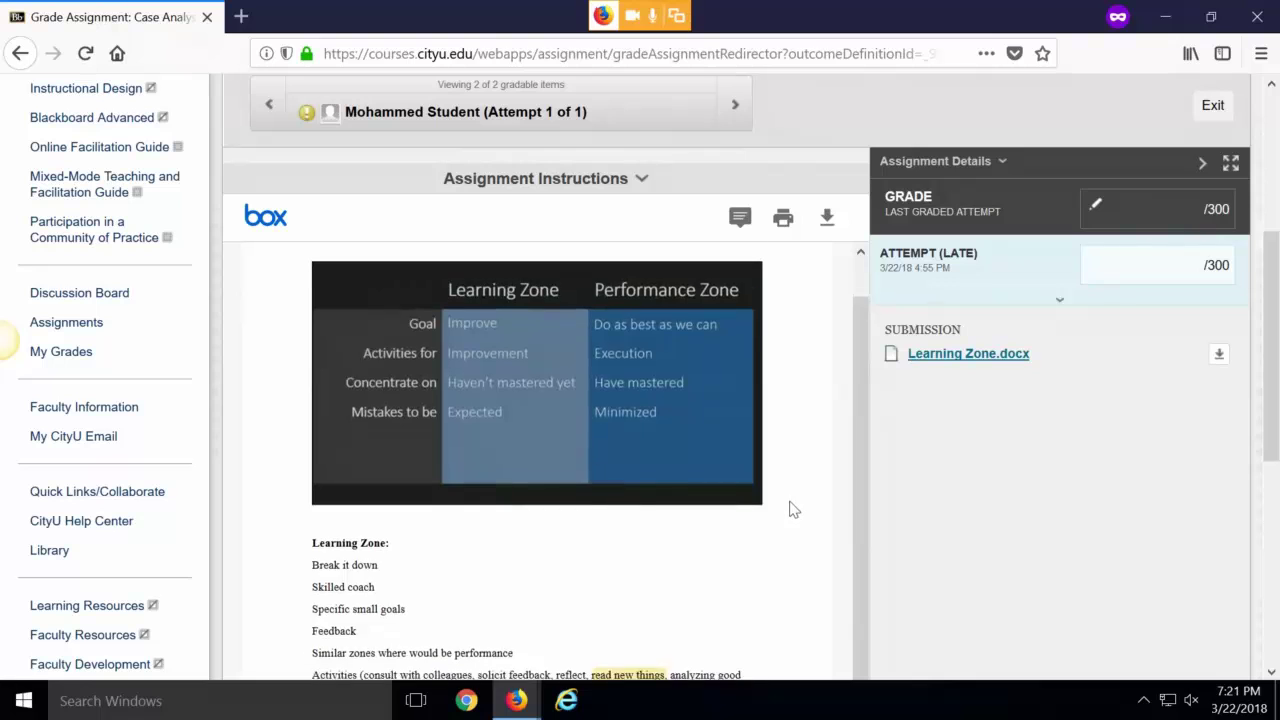
pyautogui.scroll(-3, 790, 510)
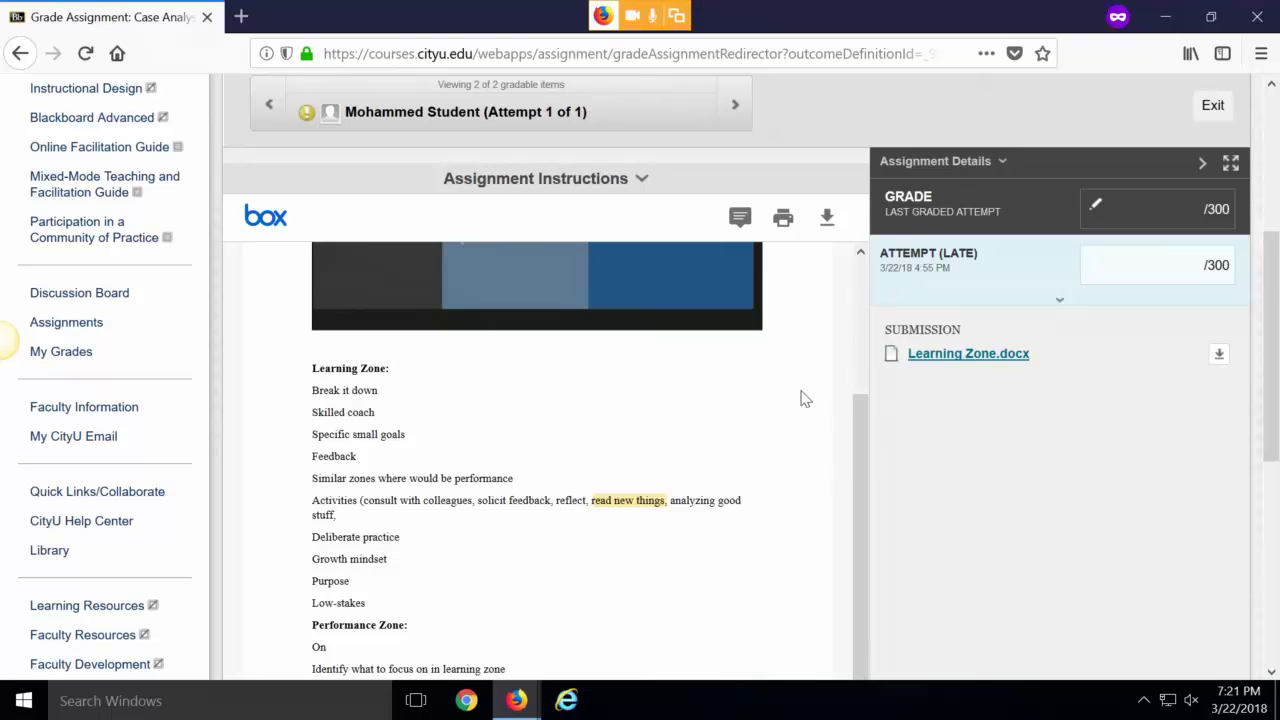
pyautogui.click(1024, 304)
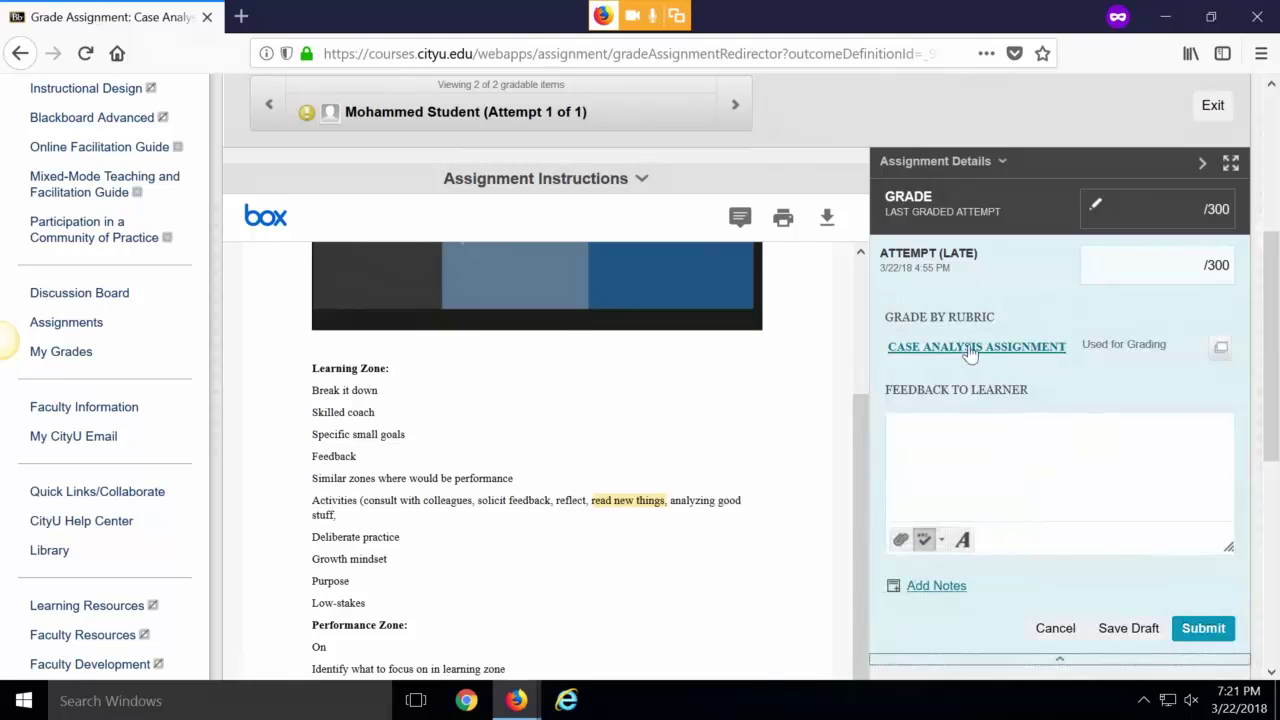
pyautogui.scroll(-3, 853, 399)
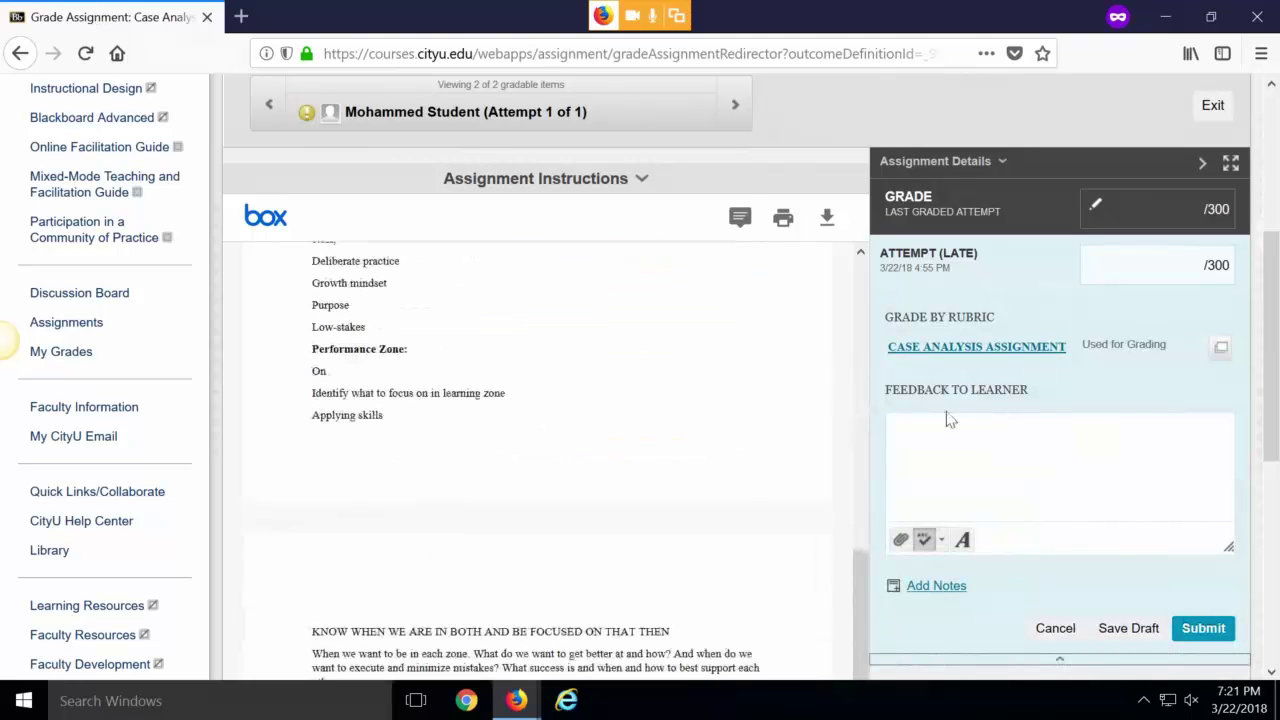
pyautogui.click(1060, 630)
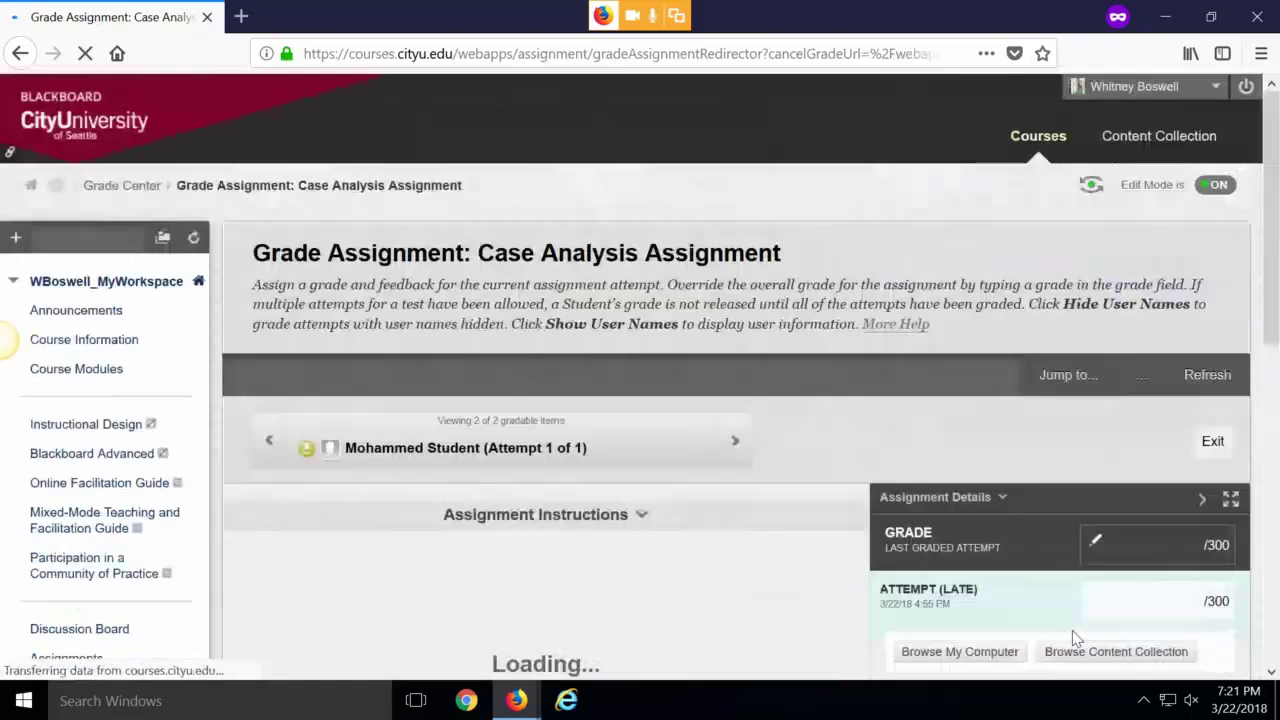
# Download the submitted Learning Zone.docx, open it in Microsoft Word and switch it from reading view to editing.
pyautogui.scroll(-2, 884, 445)
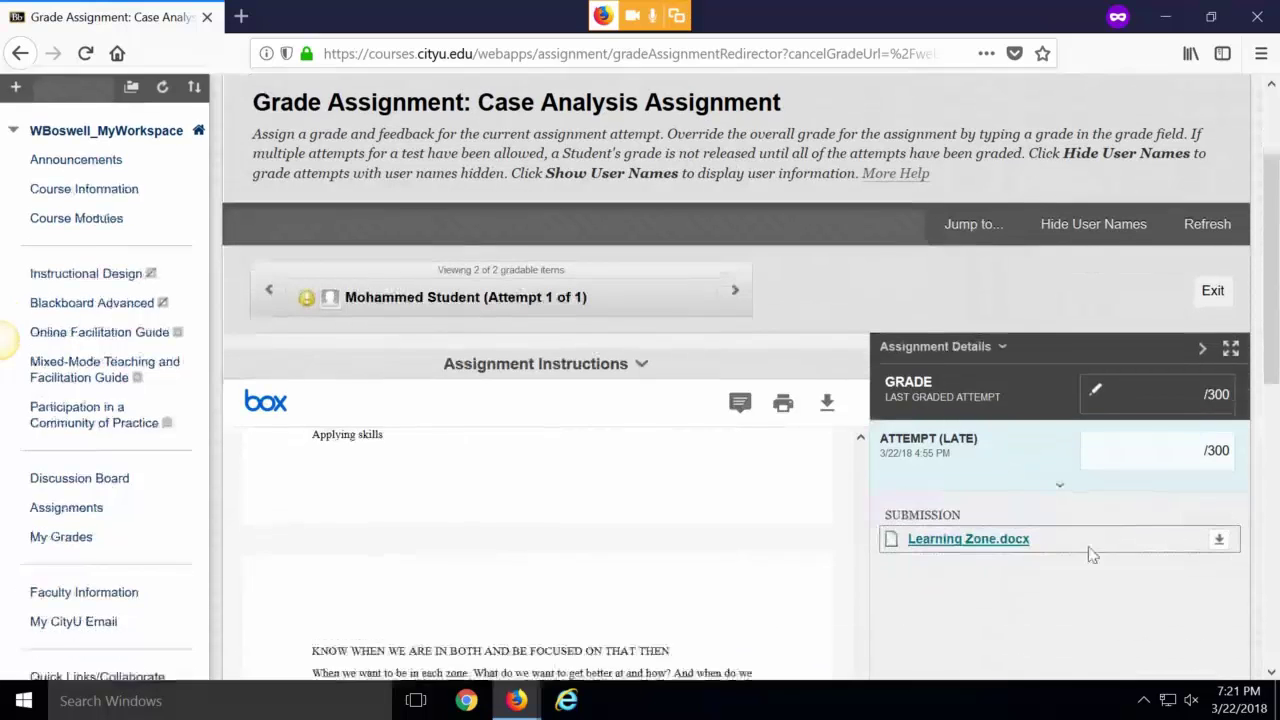
pyautogui.scroll(-2, 1219, 477)
pyautogui.click(1219, 470)
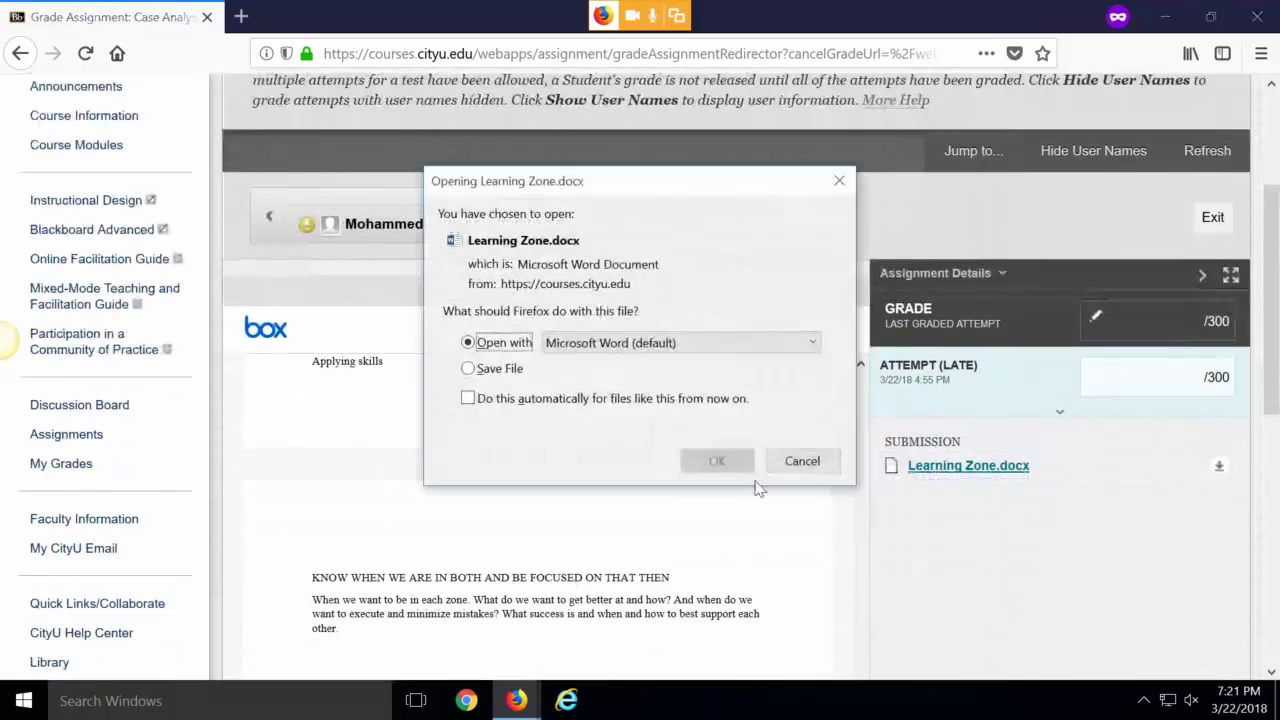
pyautogui.click(716, 461)
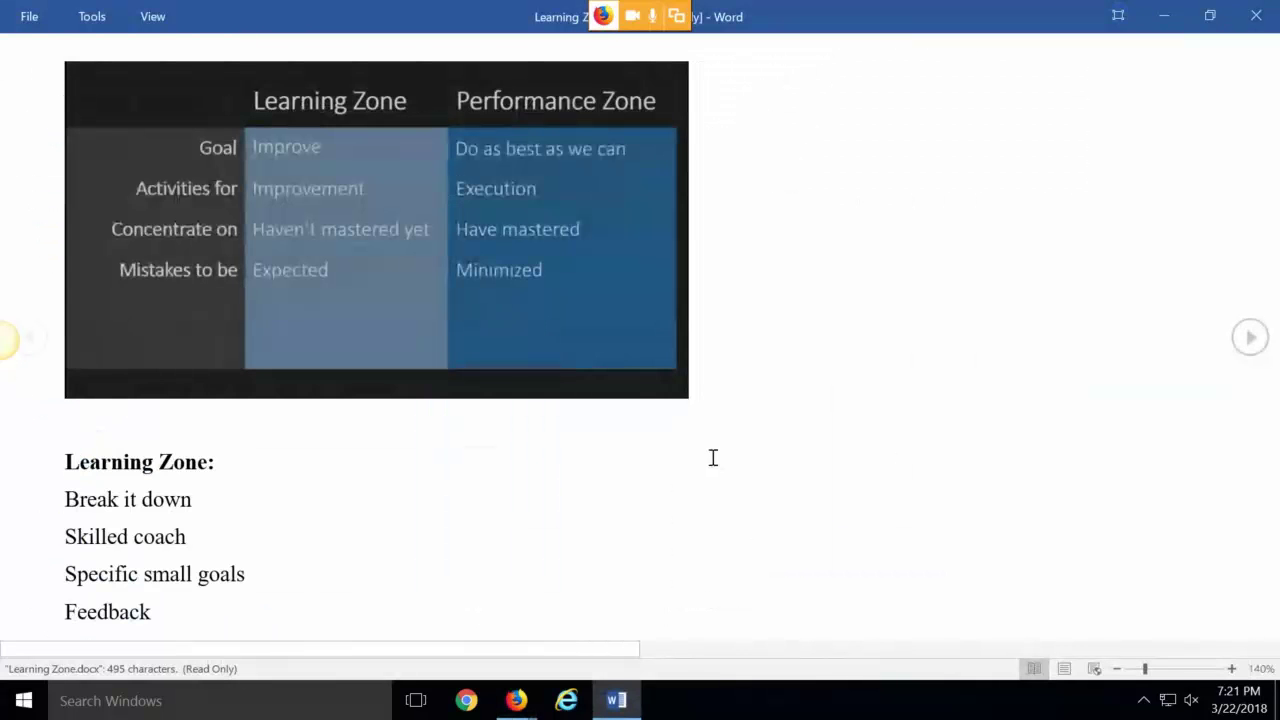
pyautogui.click(155, 17)
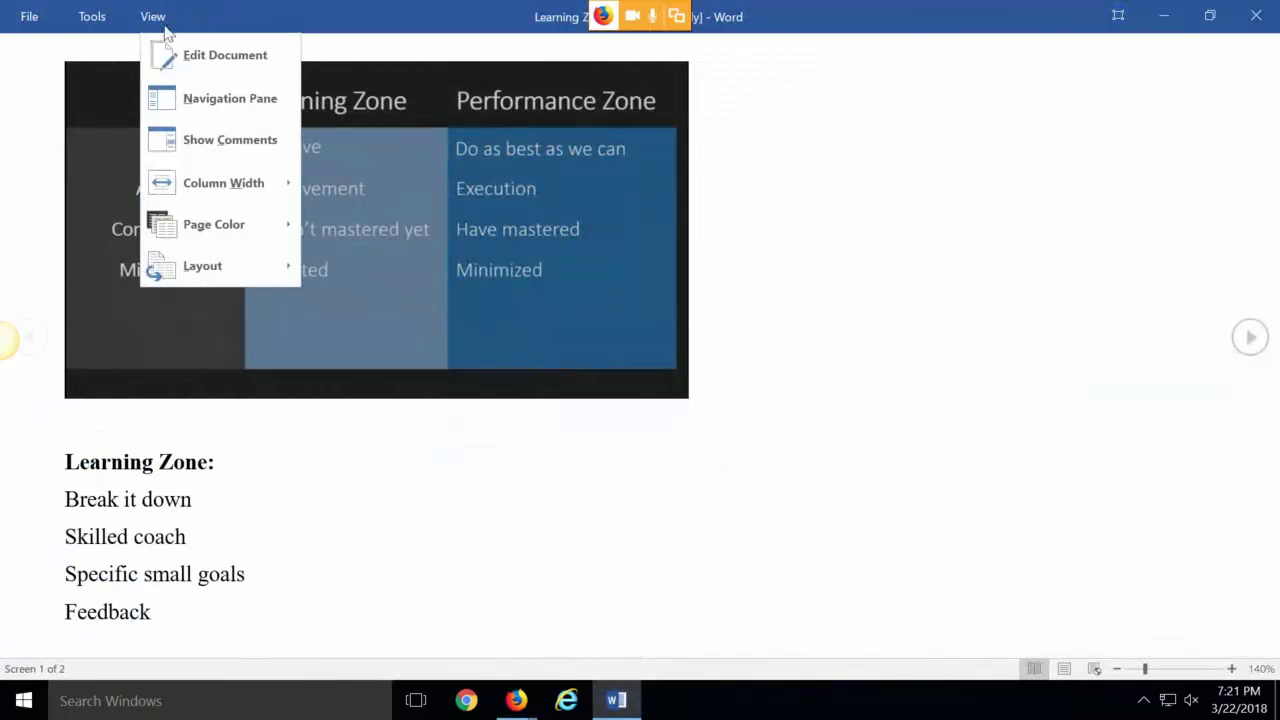
pyautogui.click(174, 54)
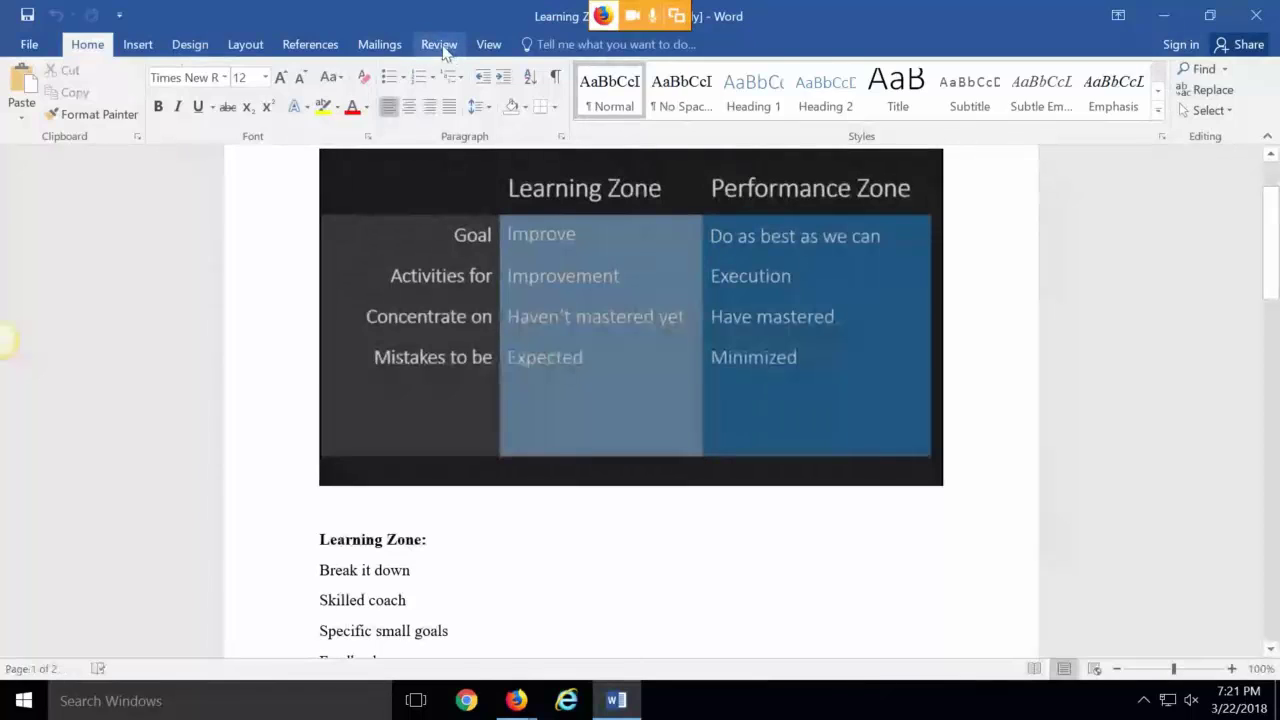
# Turn on Track Changes for the document and select the line "Break it down" under the Learning Zone heading.
pyautogui.click(439, 44)
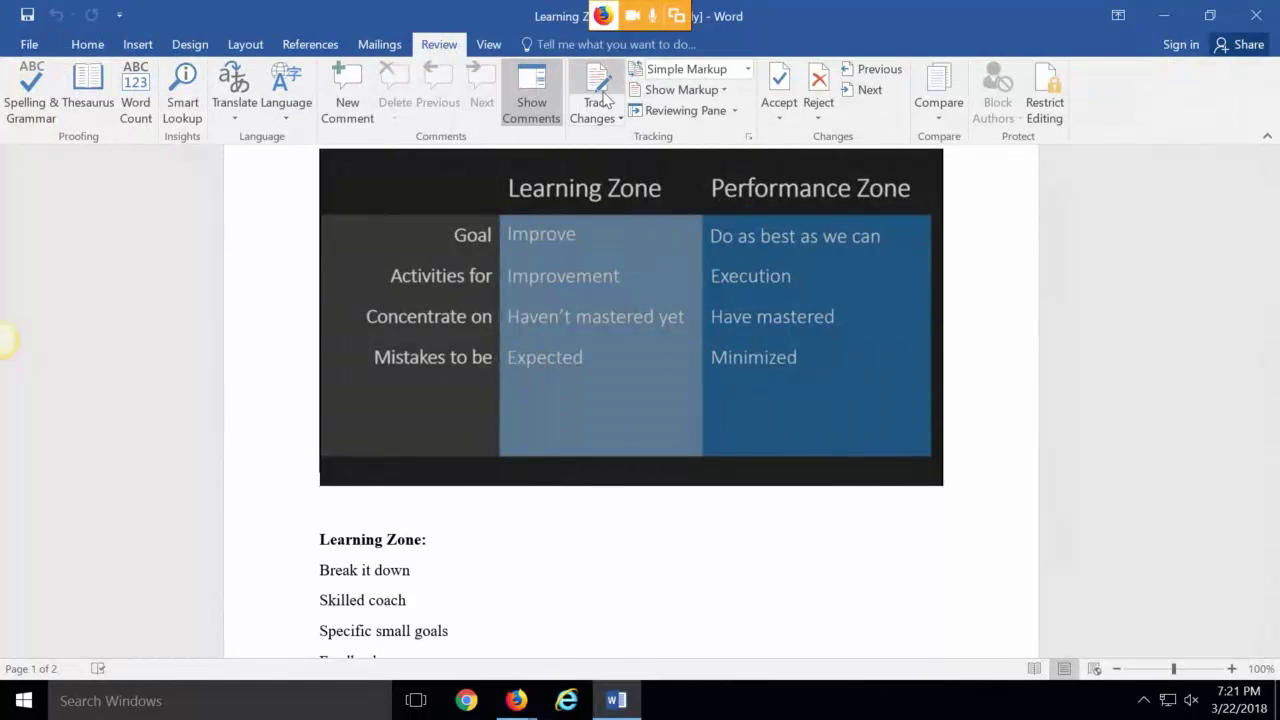
pyautogui.hotkey('ctrl', 'shift', 'e')
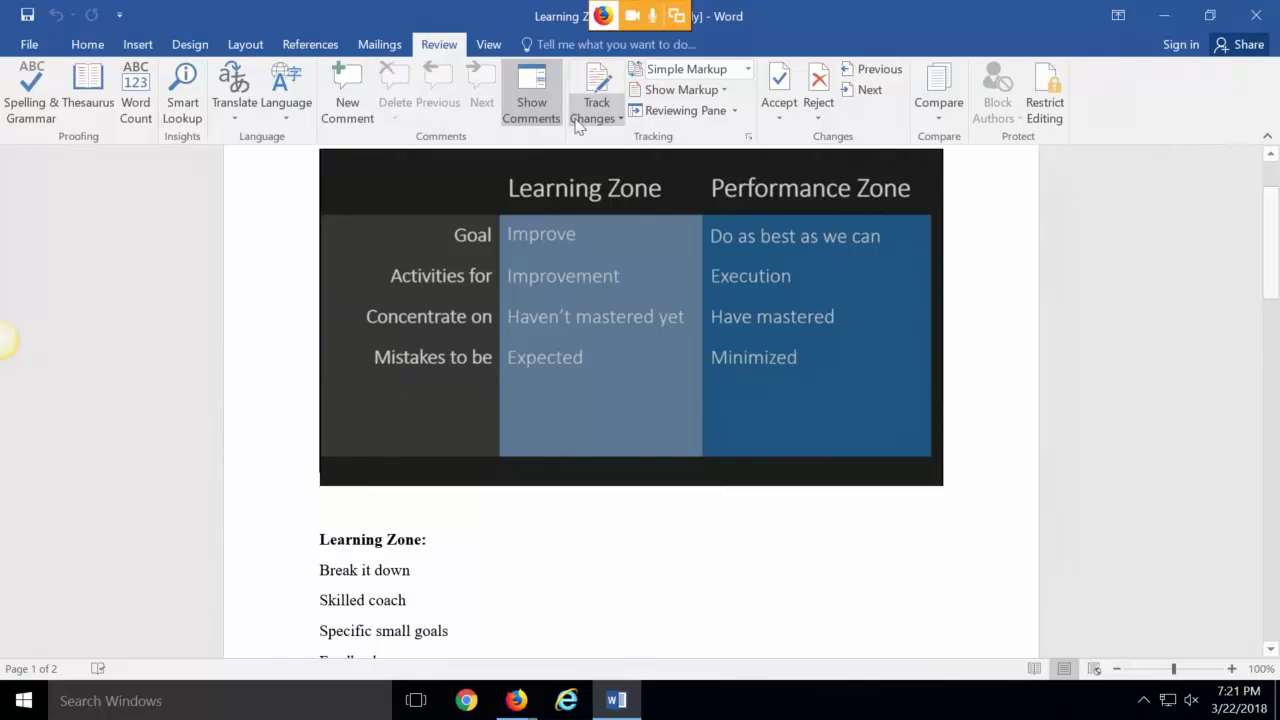
pyautogui.moveTo(408, 570); pyautogui.dragTo(327, 577)
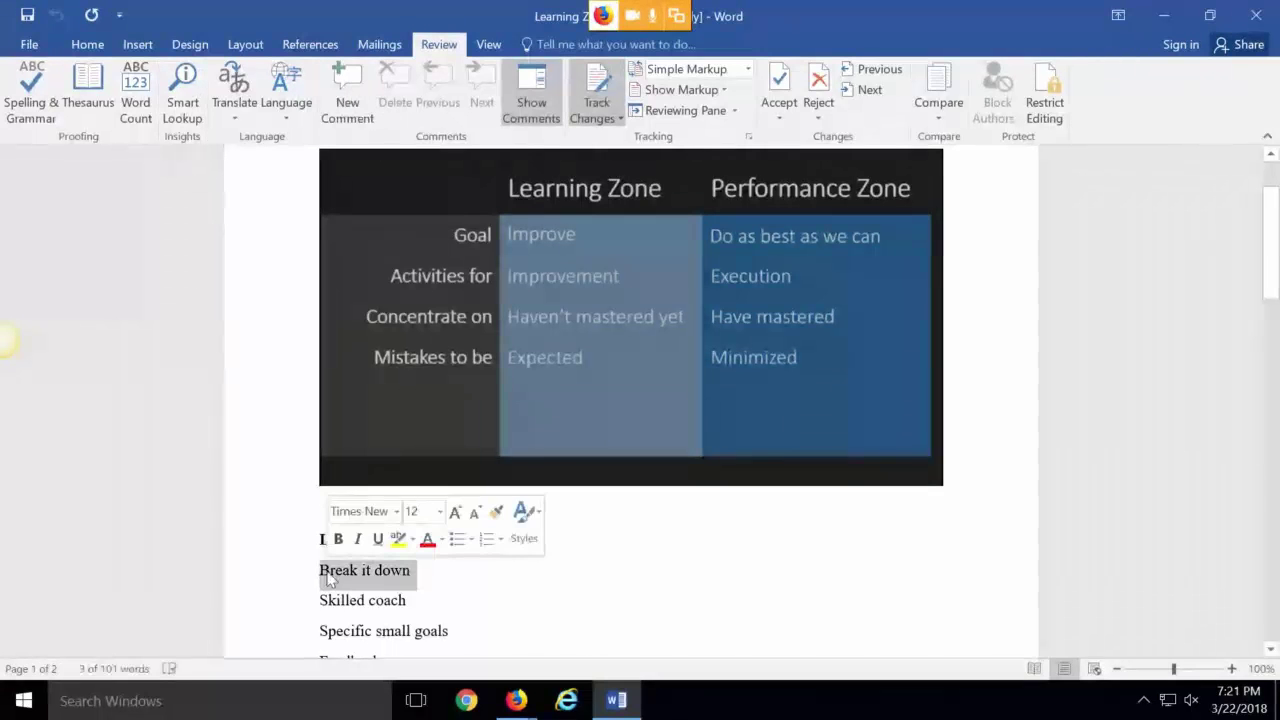
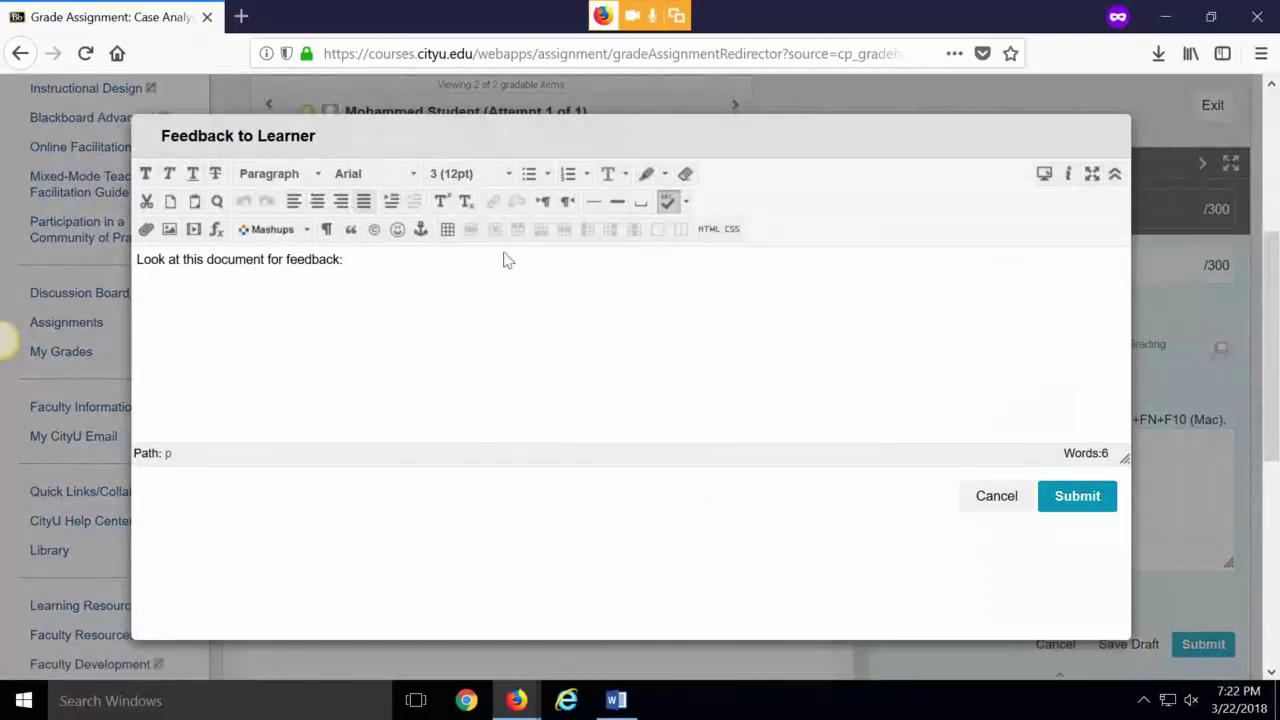
# Attach Learning Zone_InstructorFeedback.docx from the Documents folder on a new line beneath the learner feedback text, and submit the feedback editor.
pyautogui.click(323, 259)
pyautogui.press('Return')
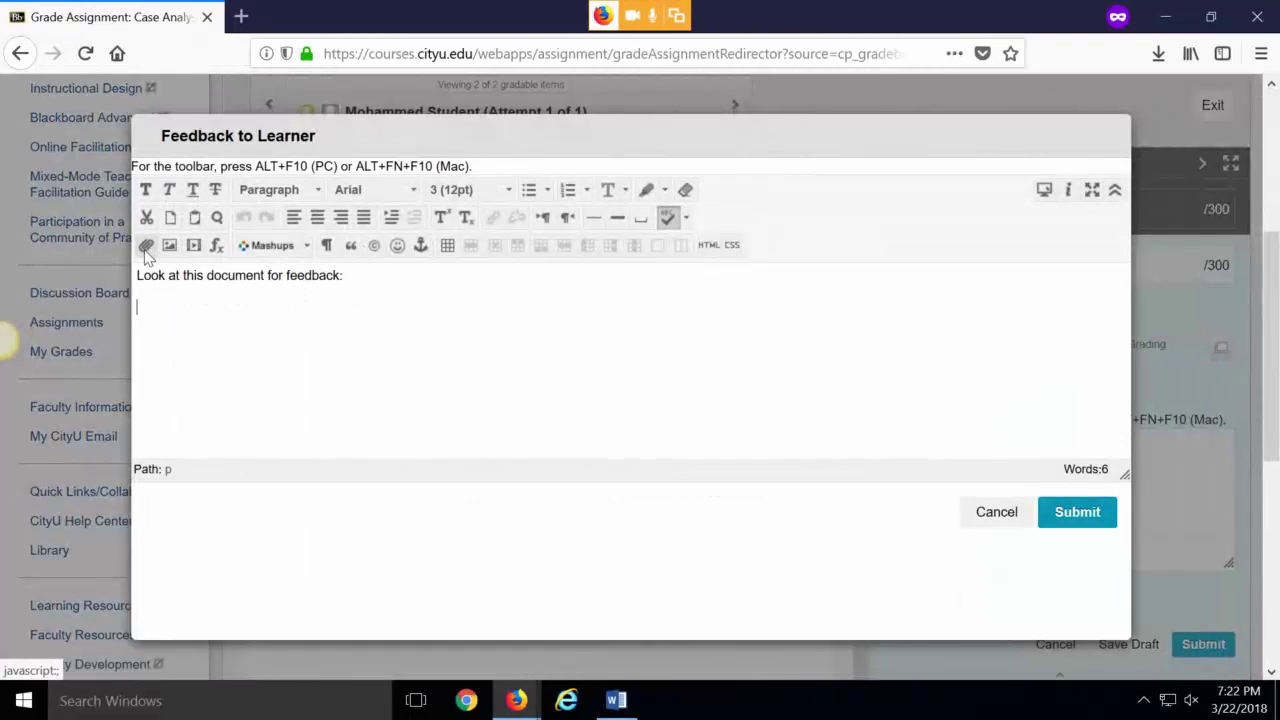
pyautogui.click(145, 250)
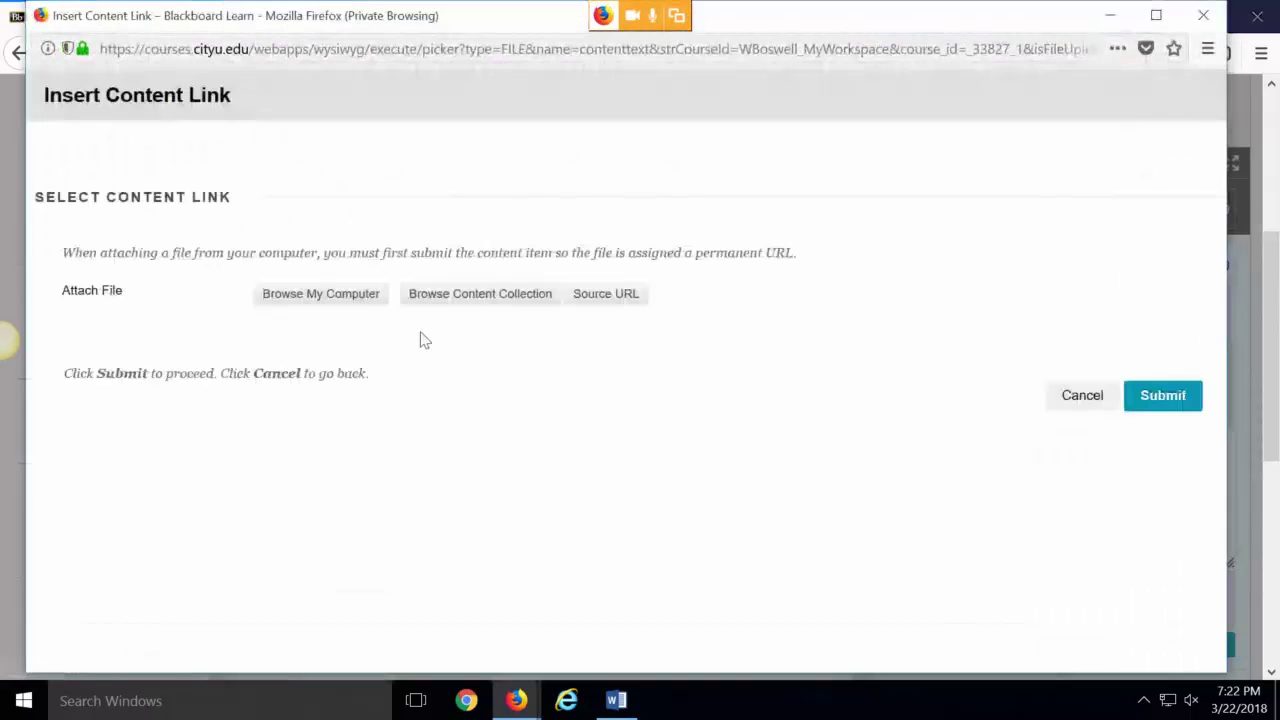
pyautogui.click(360, 294)
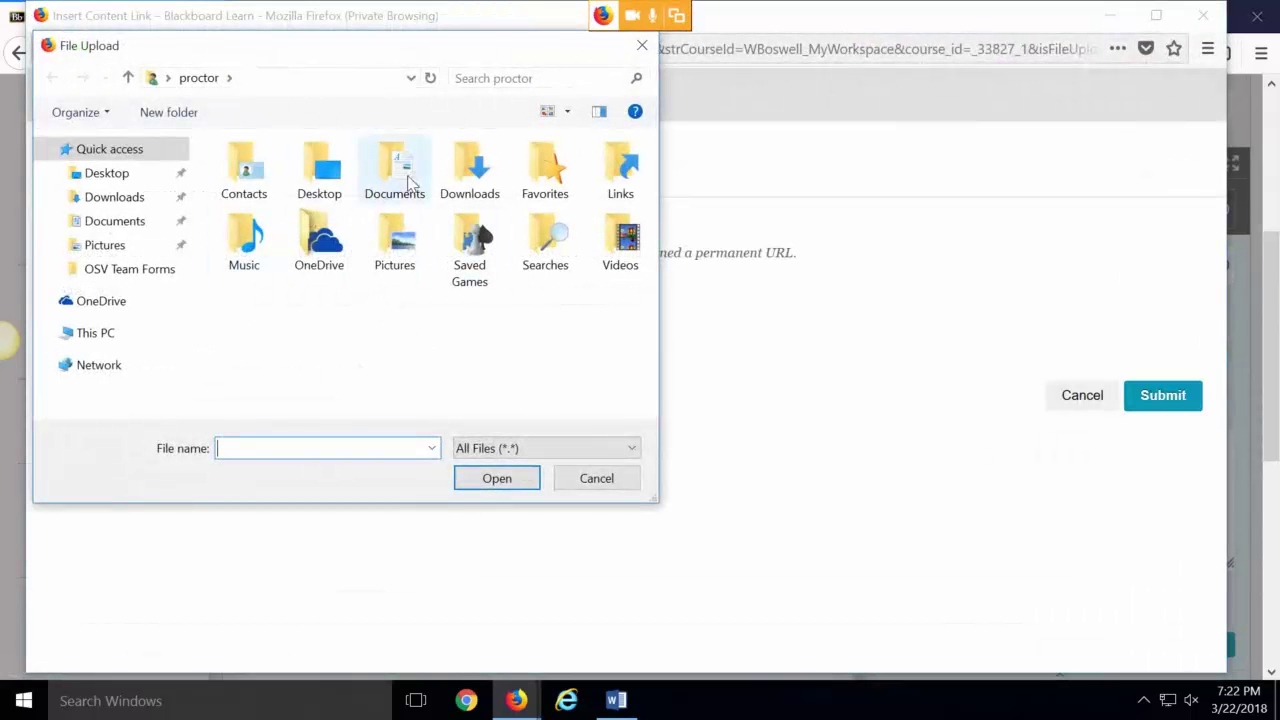
pyautogui.doubleClick(322, 175)
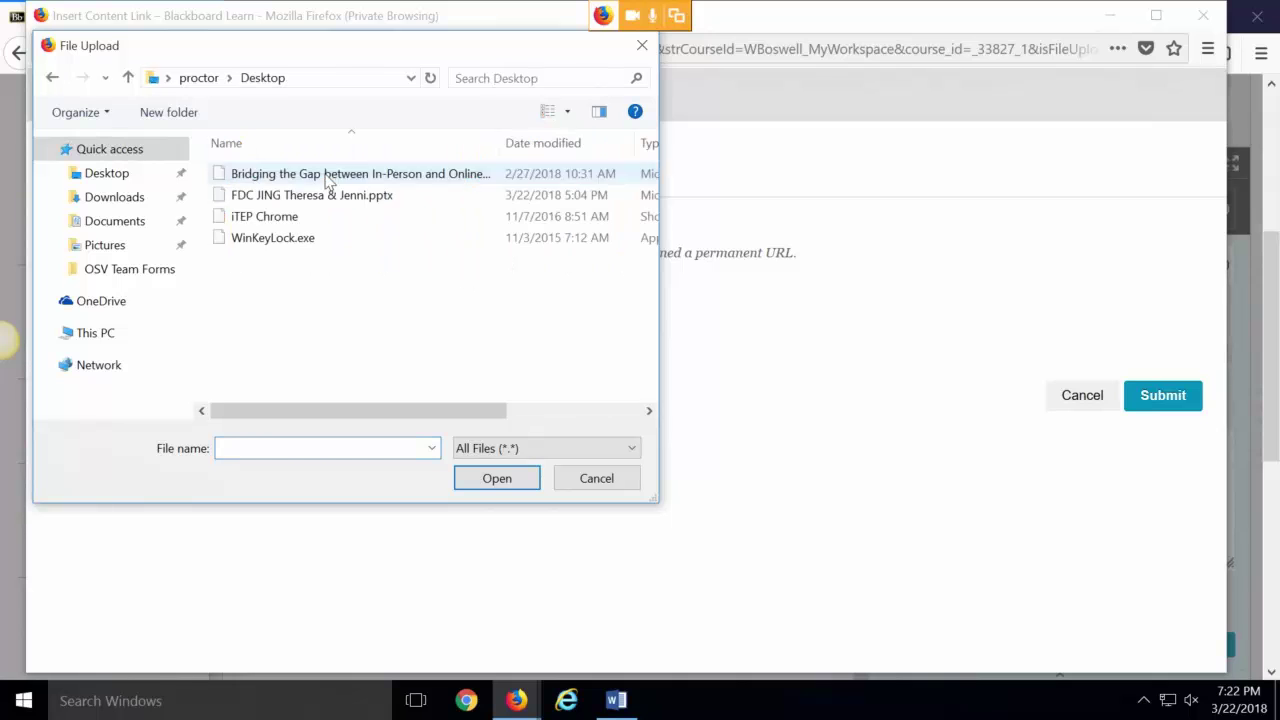
pyautogui.click(140, 198)
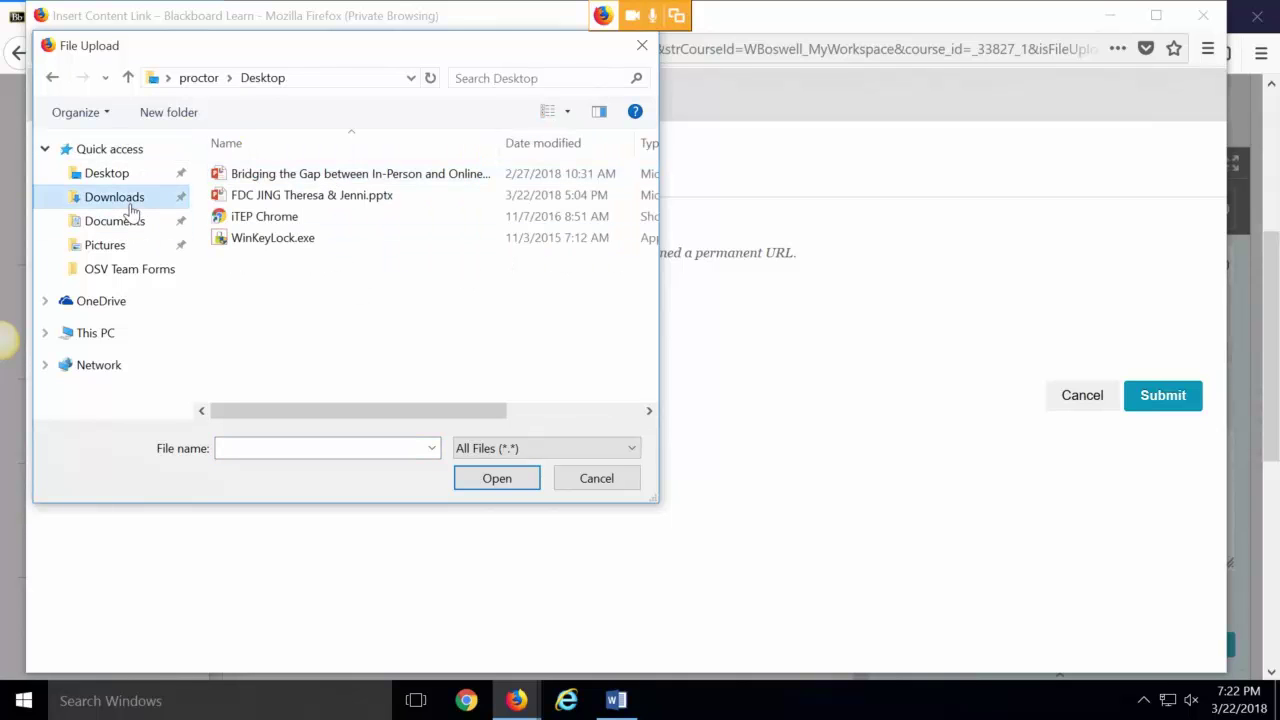
pyautogui.click(140, 230)
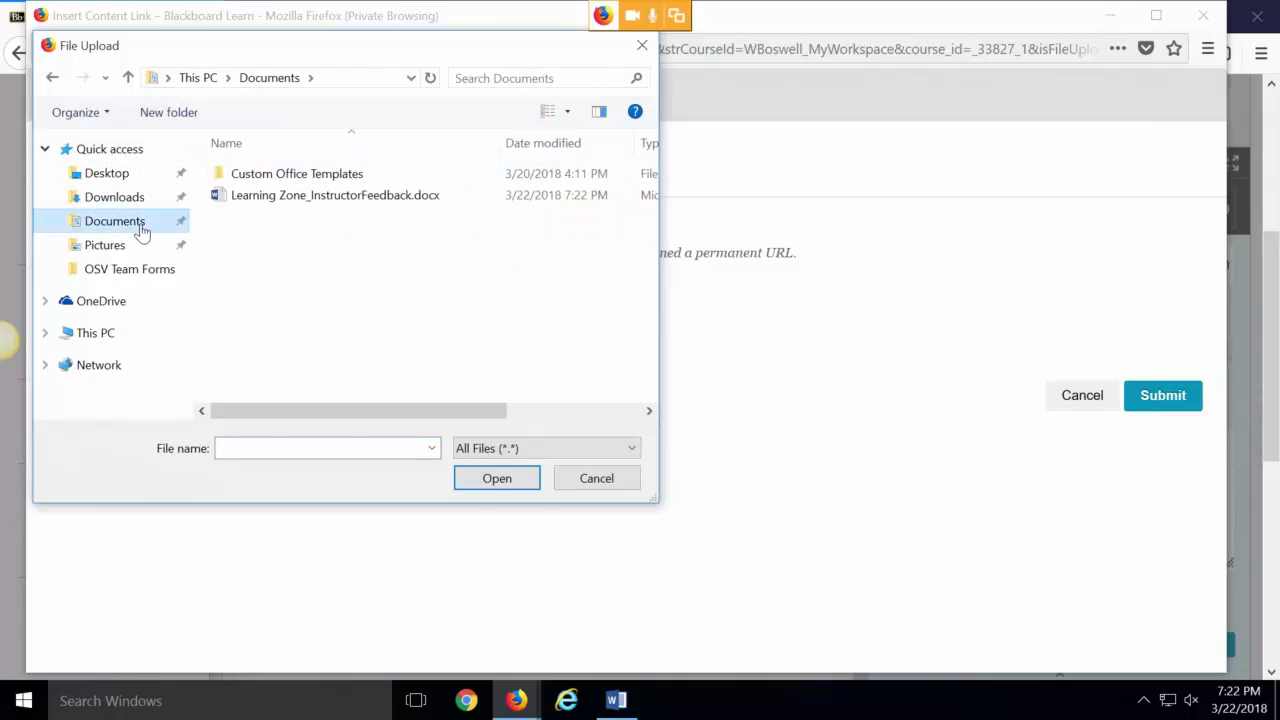
pyautogui.doubleClick(257, 197)
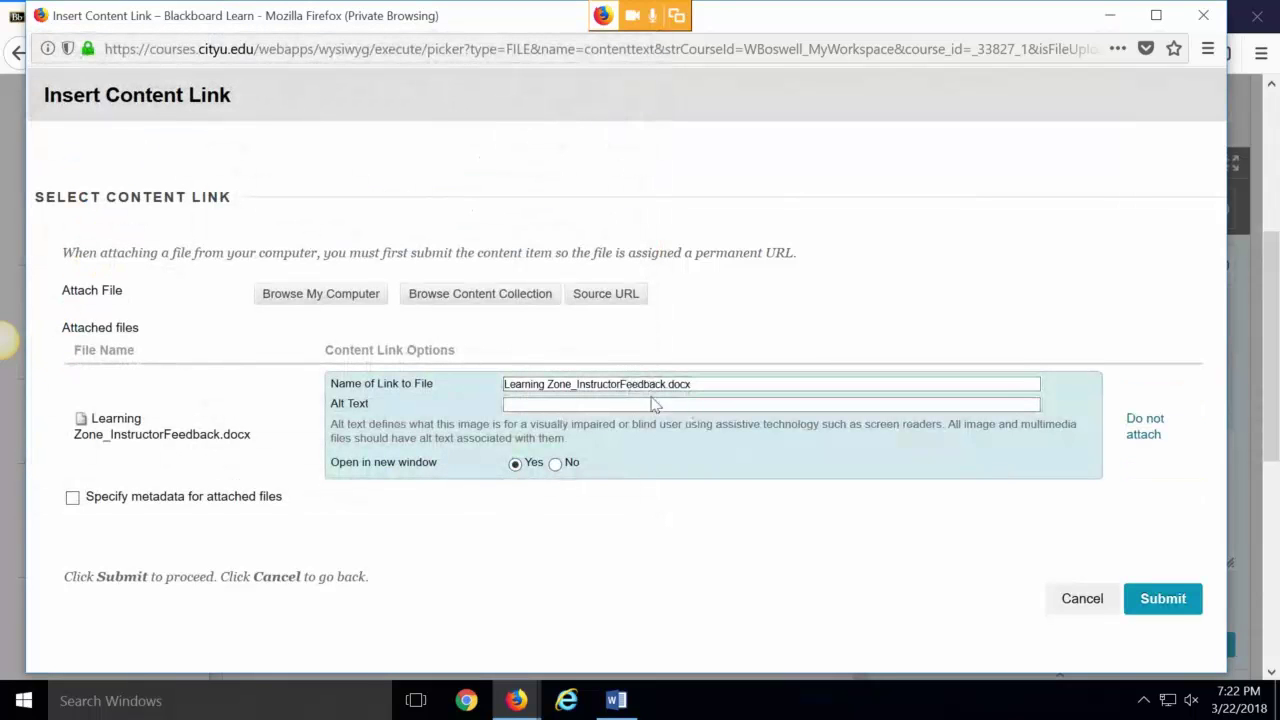
pyautogui.click(1155, 598)
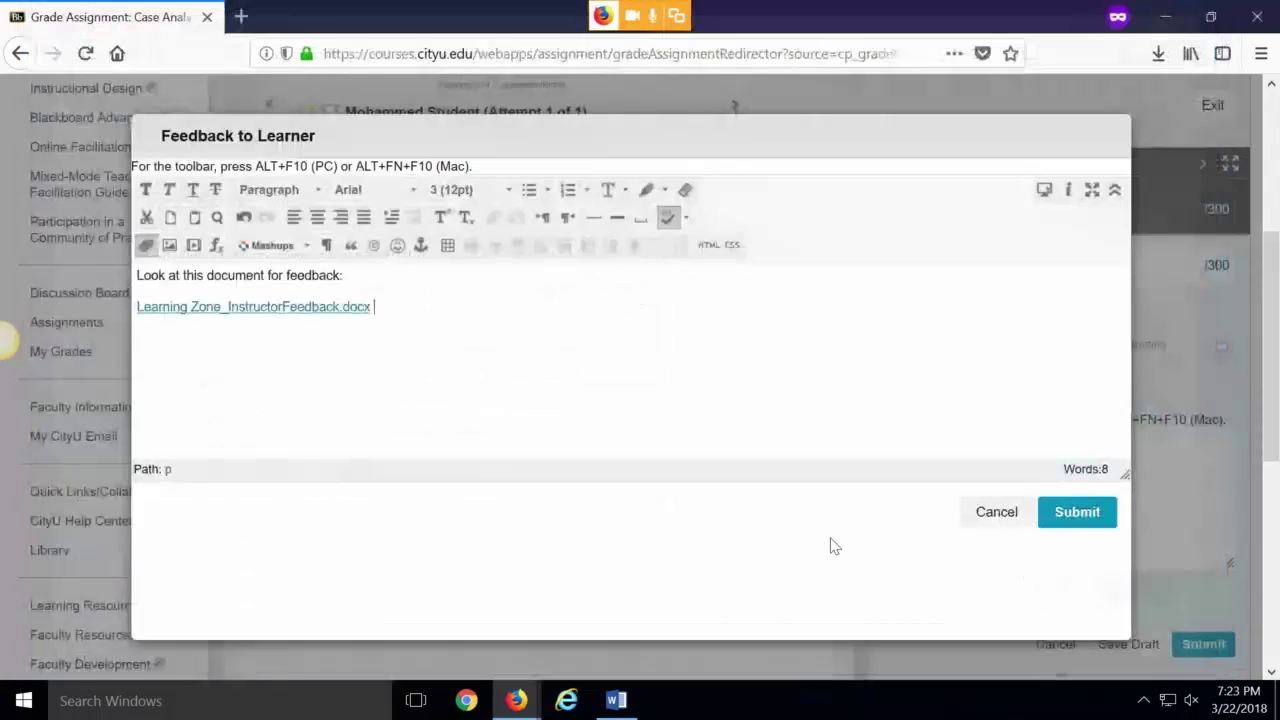
pyautogui.click(1100, 513)
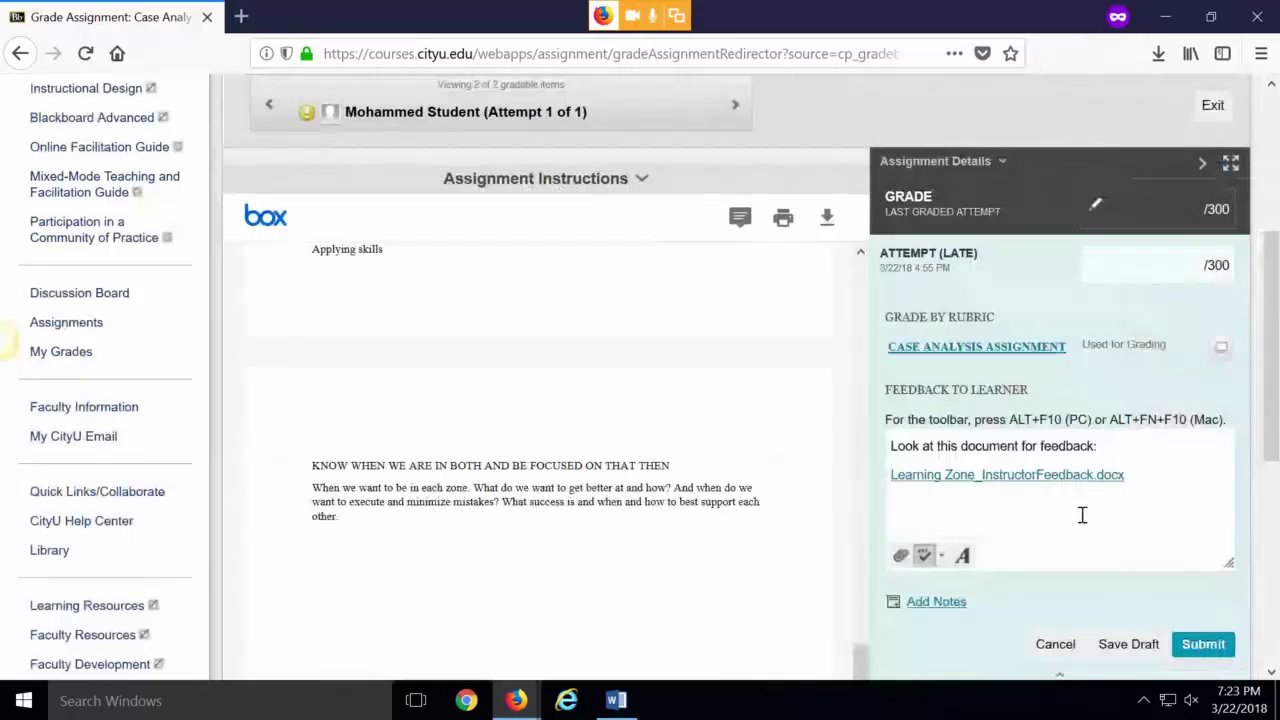
# Try to submit the attempt with the learner feedback but without a grade.
pyautogui.click(1203, 644)
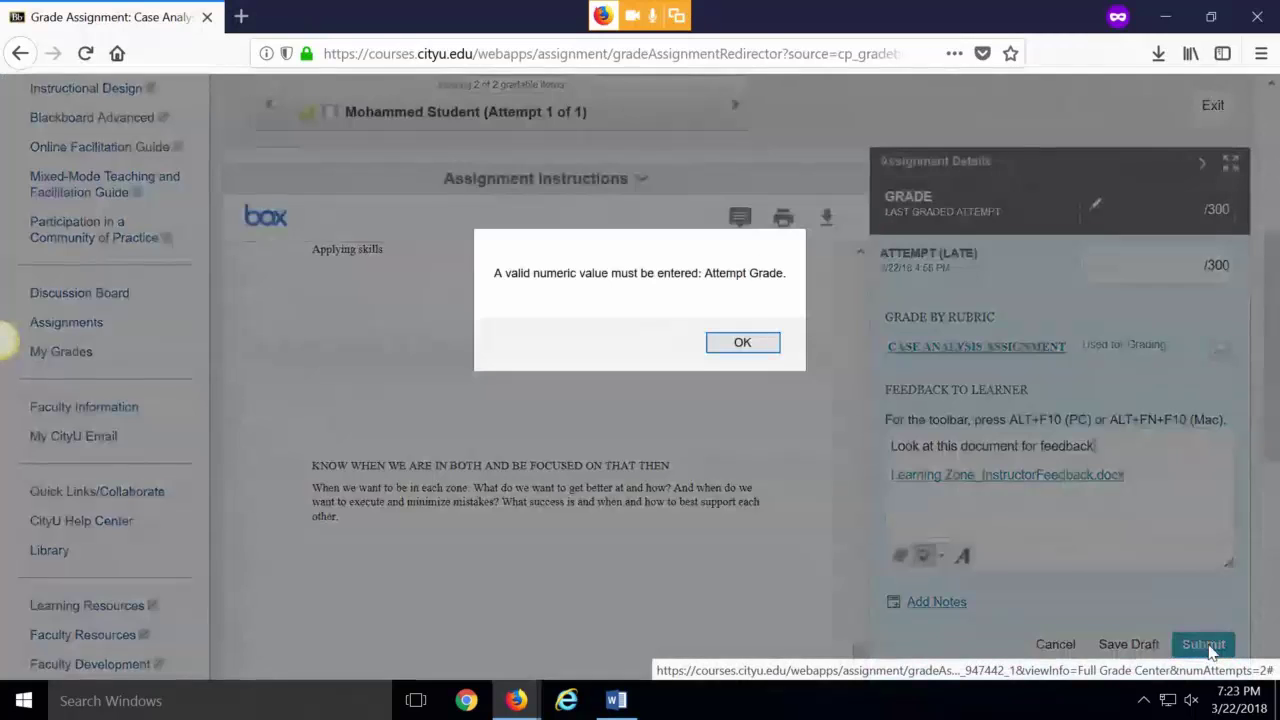
pyautogui.click(743, 340)
# Open the Case Analysis Assignment rubric and rate the strategic issues, valid arguments and appropriate analysis criteria At Standard.
pyautogui.scroll(-3, 1100, 322)
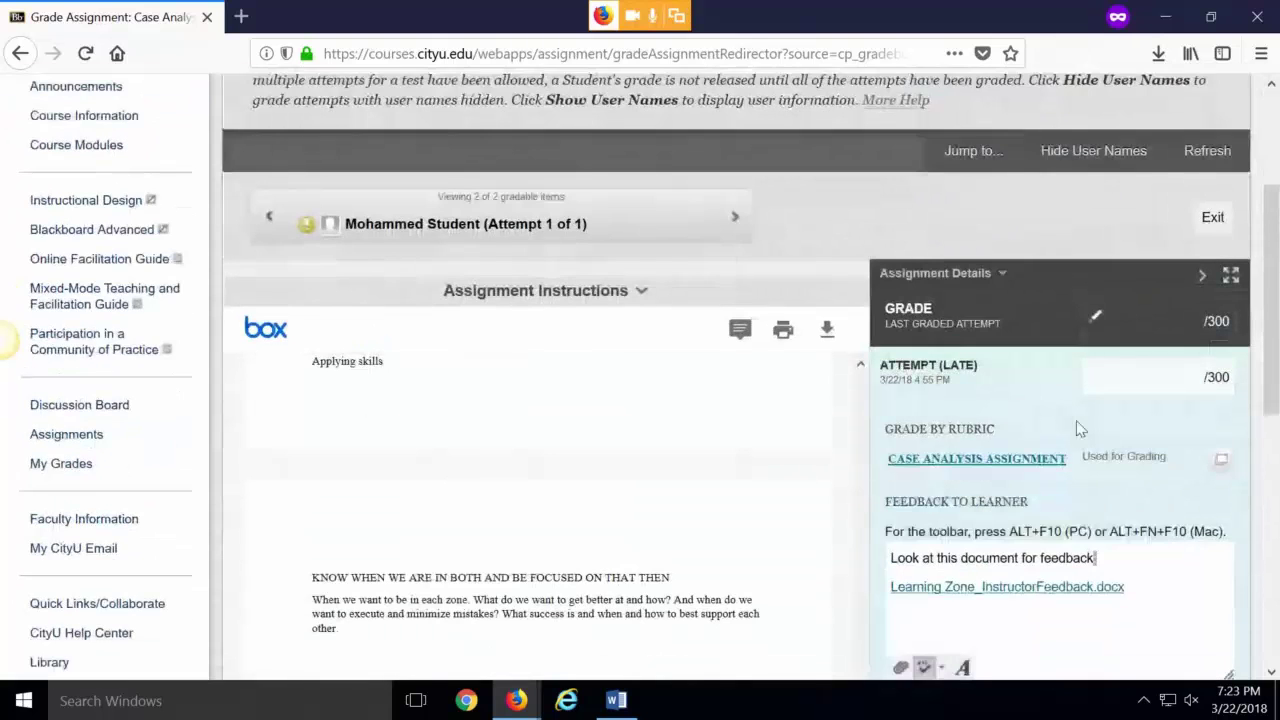
pyautogui.click(1050, 458)
pyautogui.scroll(-1, 1000, 492)
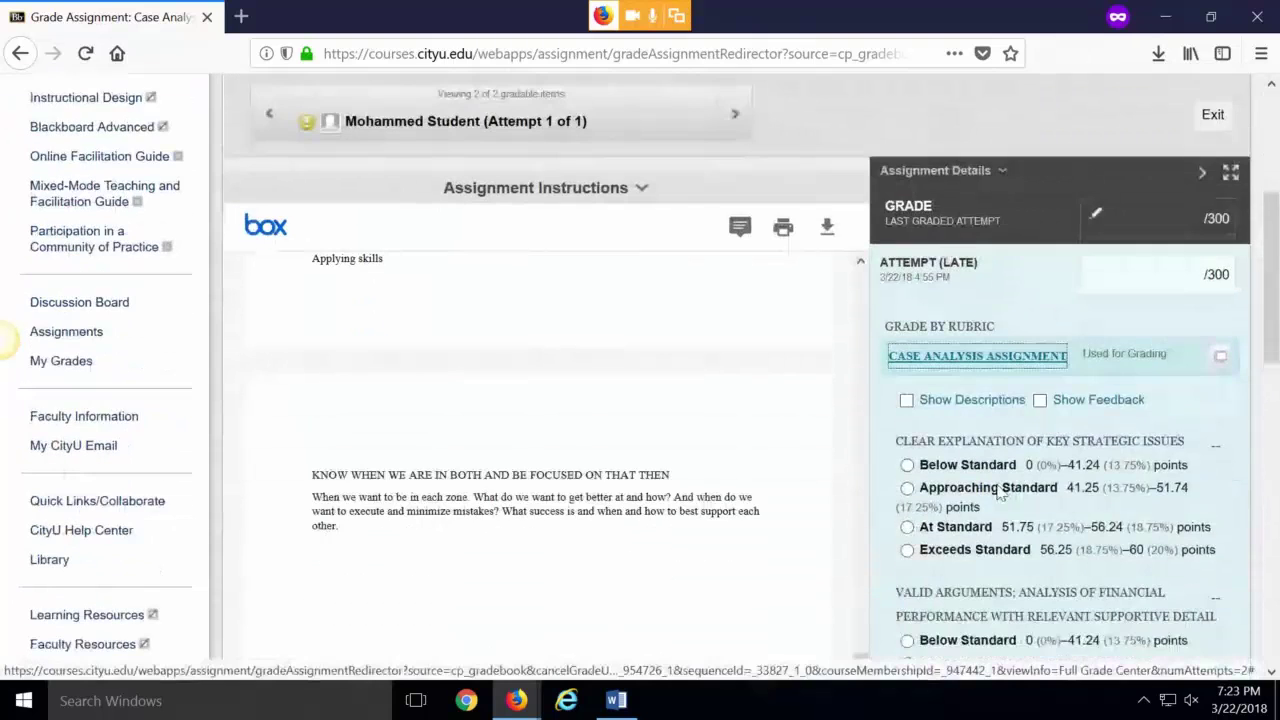
pyautogui.click(955, 527)
pyautogui.scroll(-6, 960, 420)
pyautogui.click(960, 307)
pyautogui.scroll(2, 968, 340)
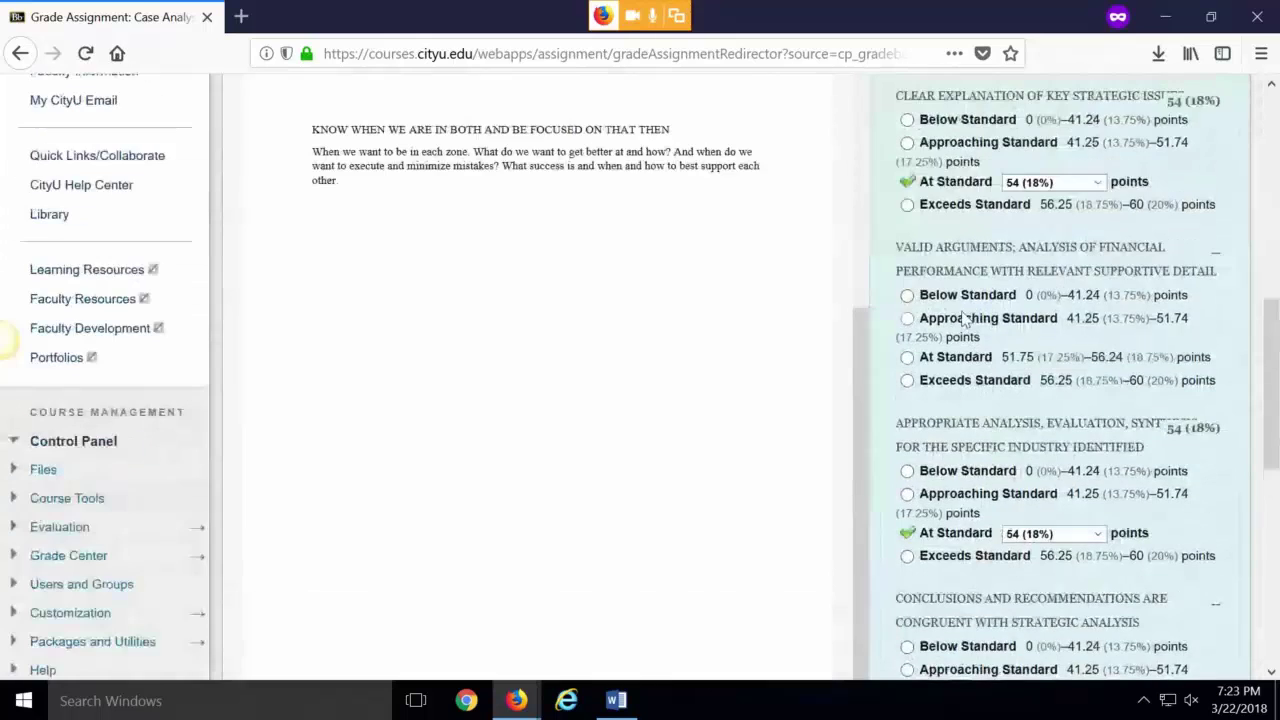
pyautogui.click(955, 358)
# Rate the conclusions and recommendations and the proper organization criteria At Standard, and save the rubric.
pyautogui.scroll(-7, 1000, 386)
pyautogui.click(960, 330)
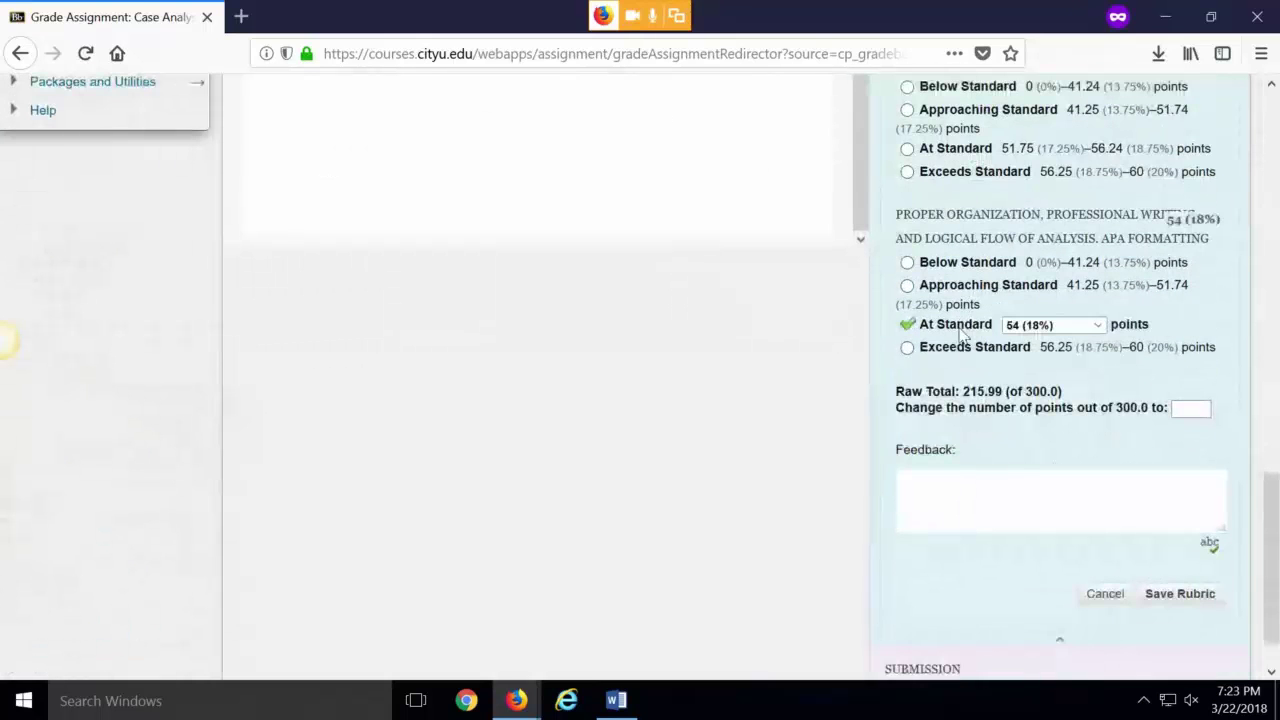
pyautogui.click(955, 149)
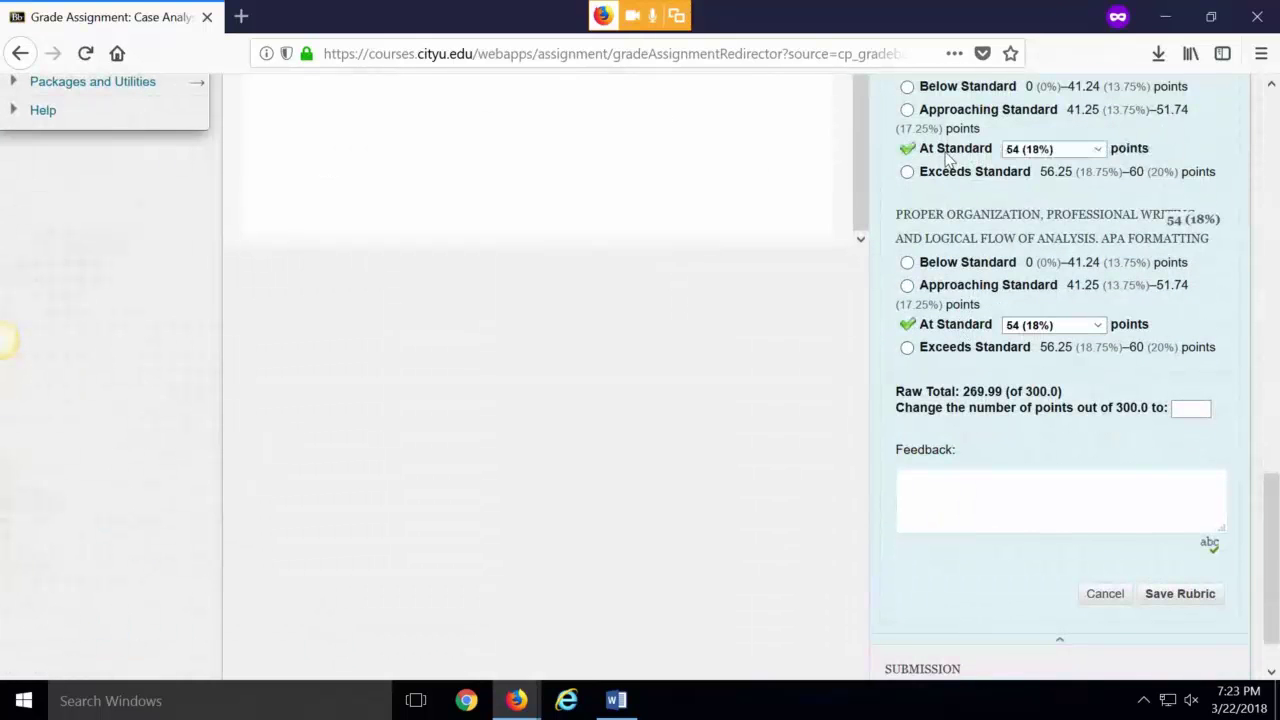
pyautogui.click(1178, 594)
# Submit the attempt with its rubric grade and the attached feedback document.
pyautogui.scroll(3, 1150, 550)
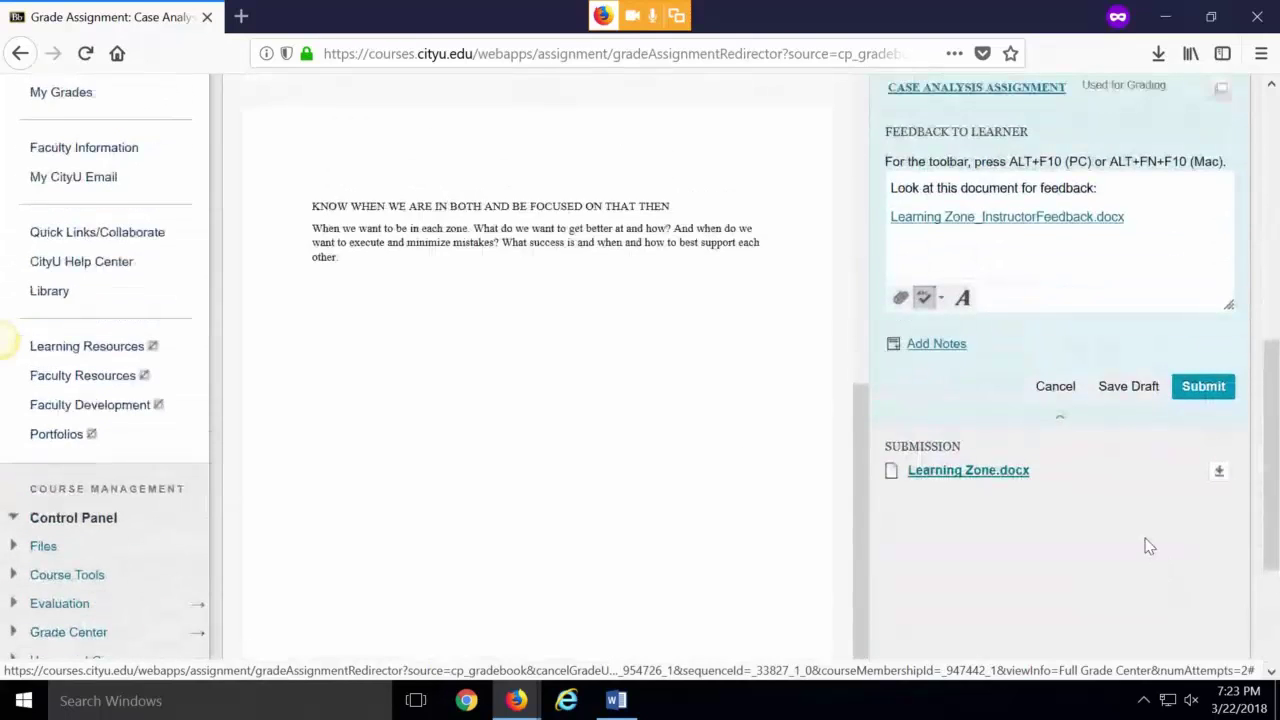
pyautogui.scroll(2, 1149, 546)
pyautogui.click(1200, 609)
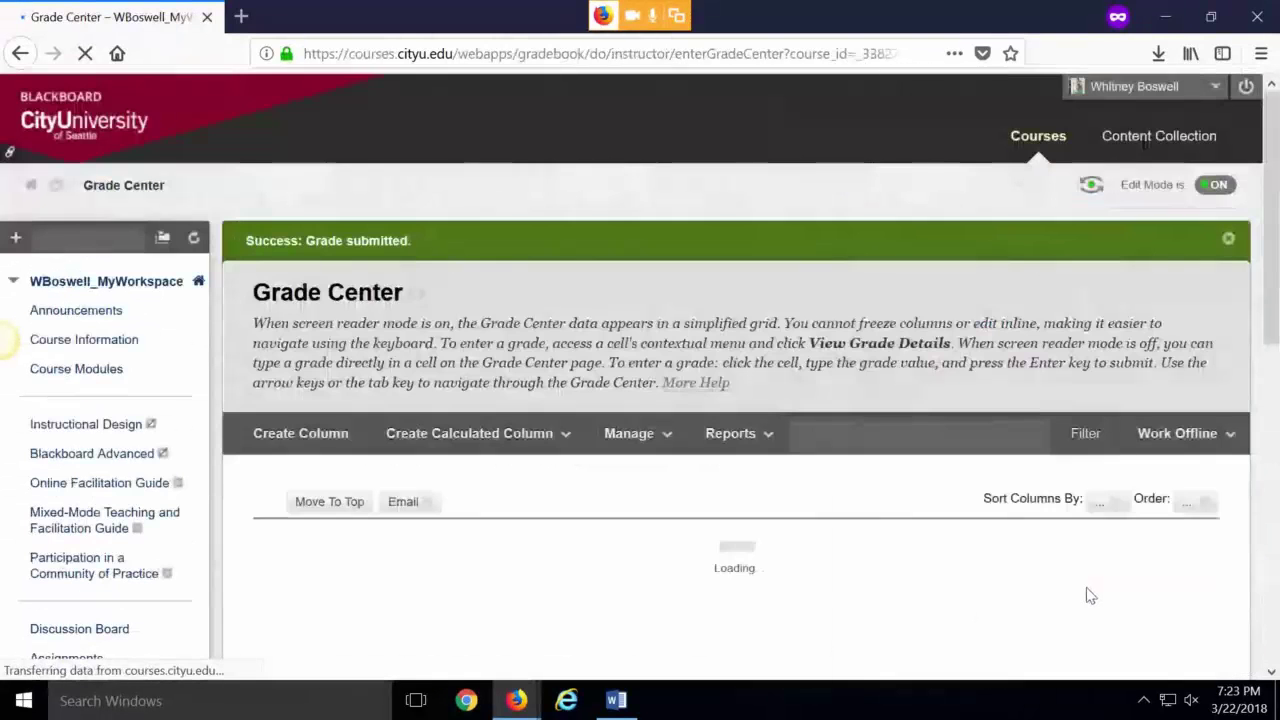
# Start an assignment file download for the Case Analysis column and package the submissions of both users who have attempts.
pyautogui.scroll(-4, 604, 413)
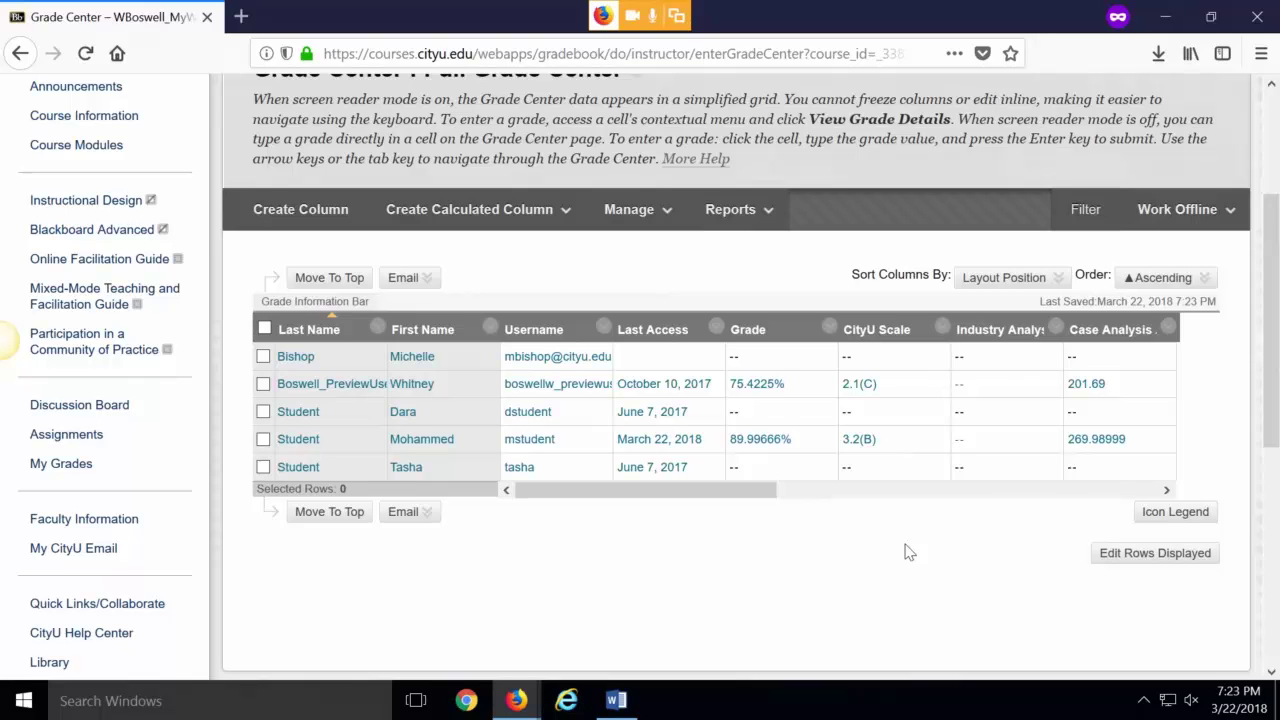
pyautogui.moveTo(715, 490); pyautogui.dragTo(826, 495)
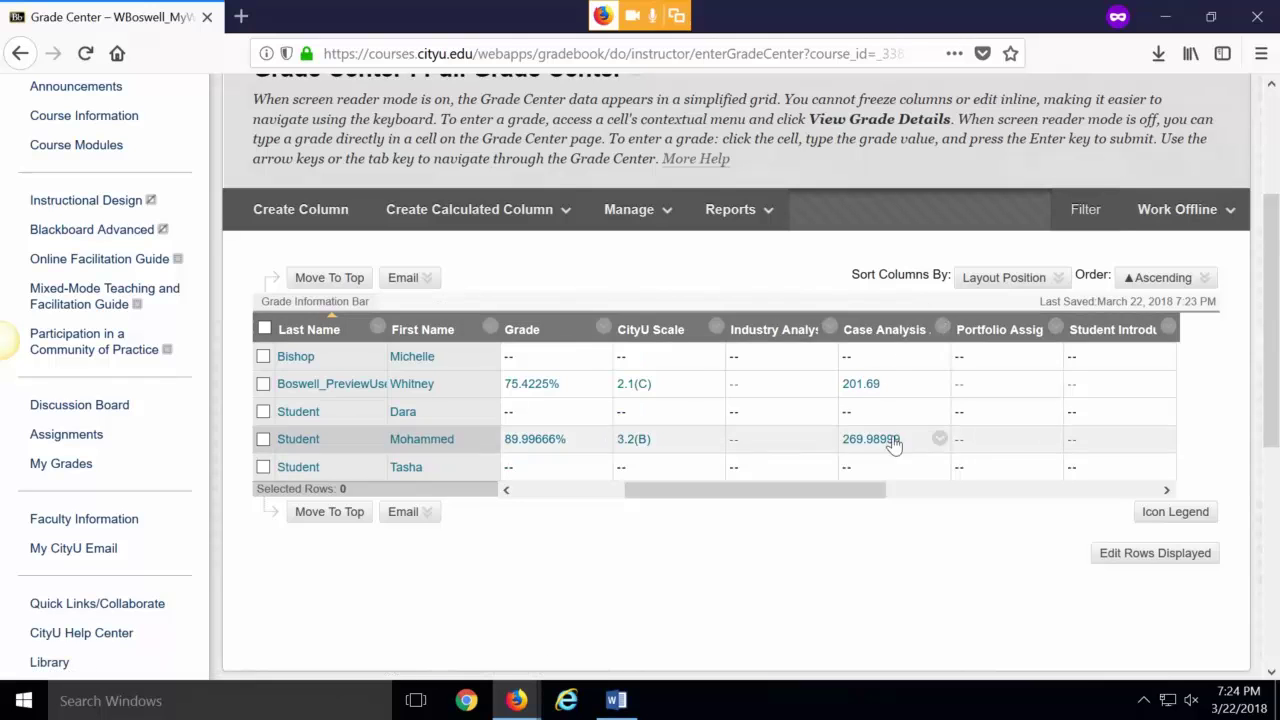
pyautogui.click(942, 329)
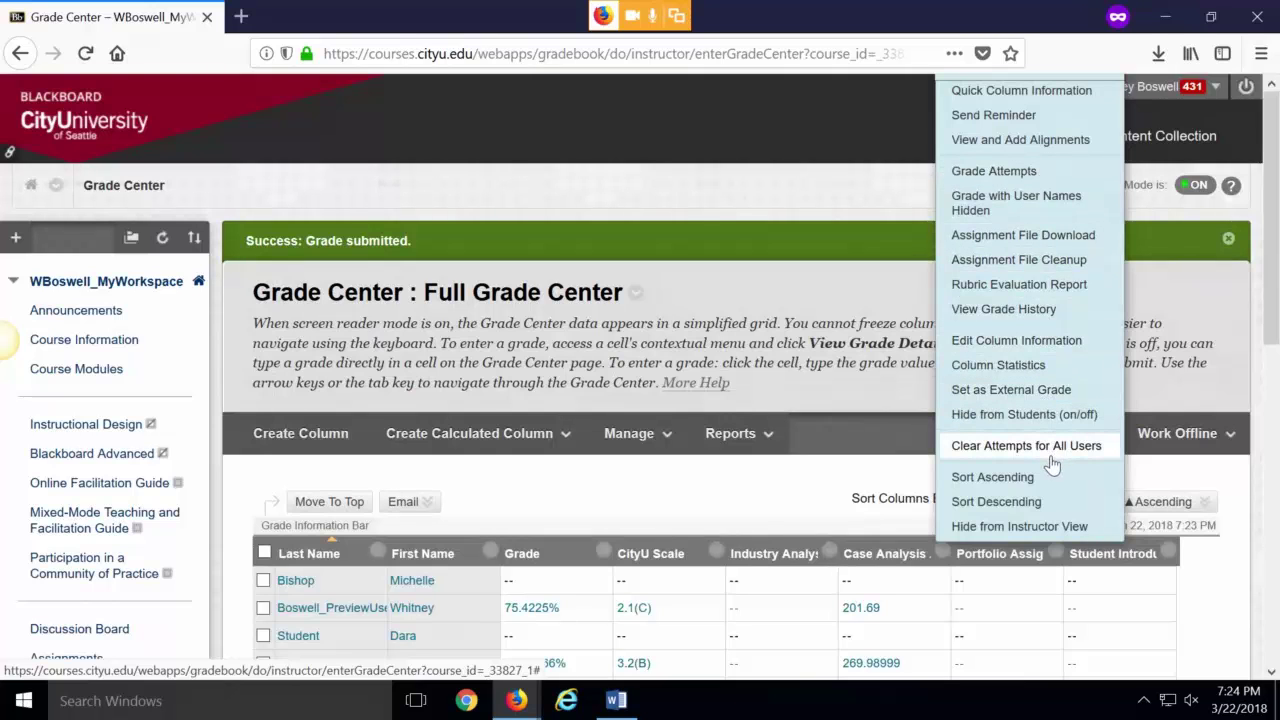
pyautogui.click(1037, 240)
pyautogui.scroll(-3, 829, 434)
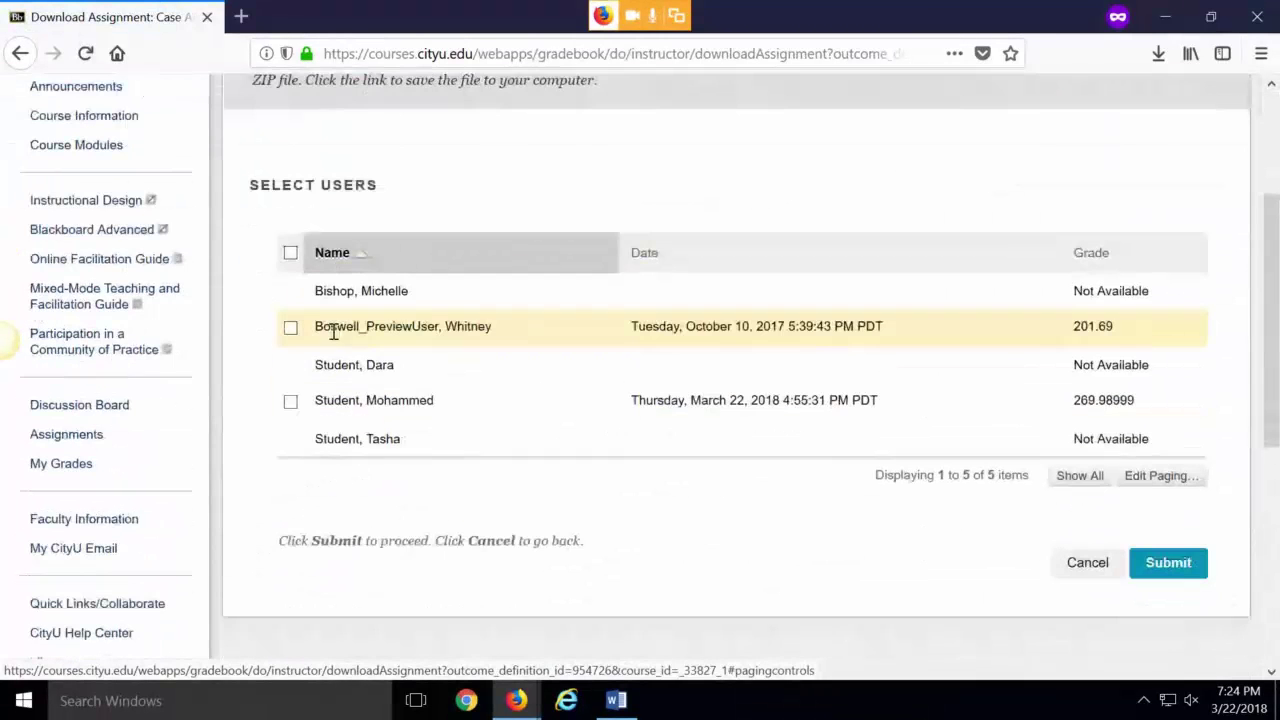
pyautogui.click(290, 327)
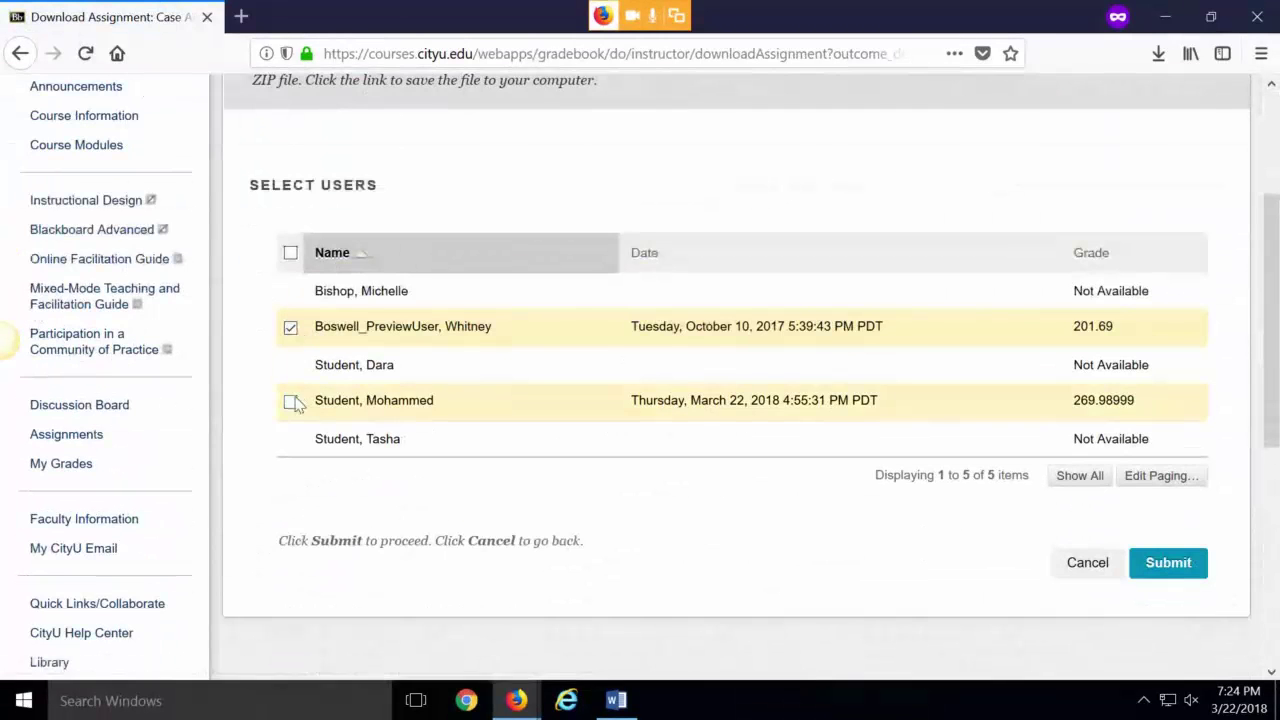
pyautogui.click(290, 401)
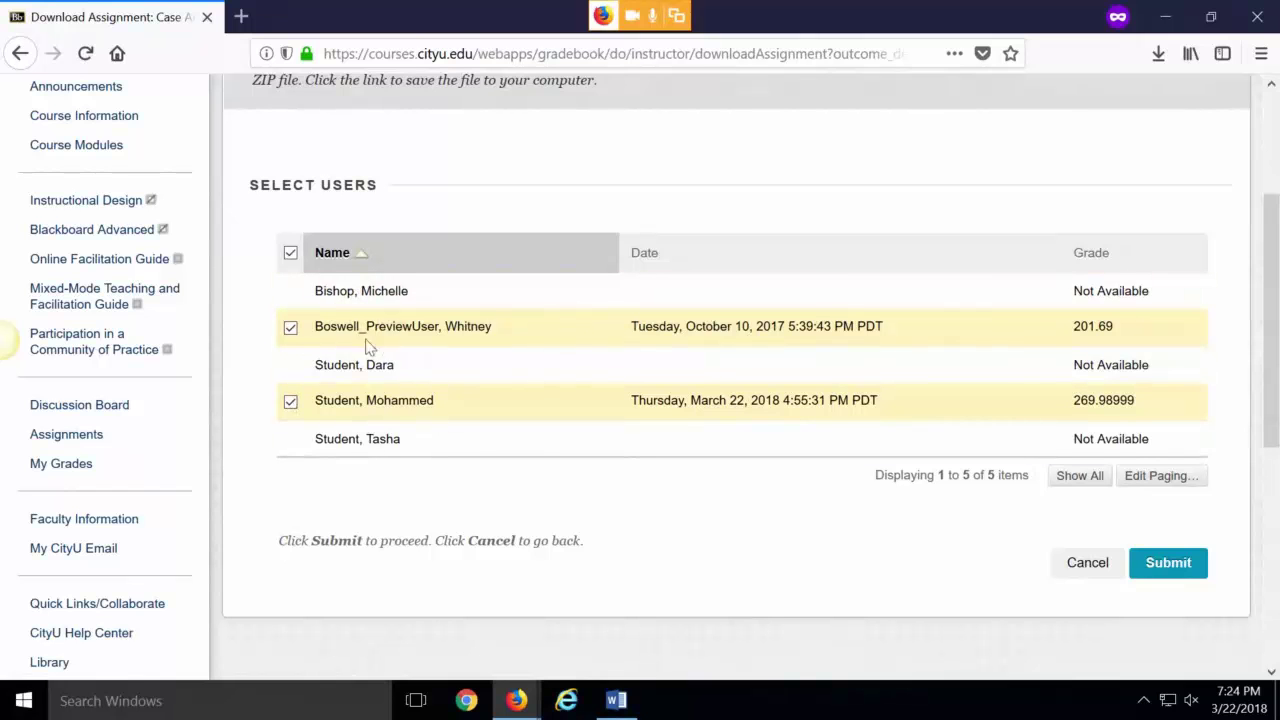
pyautogui.click(1170, 565)
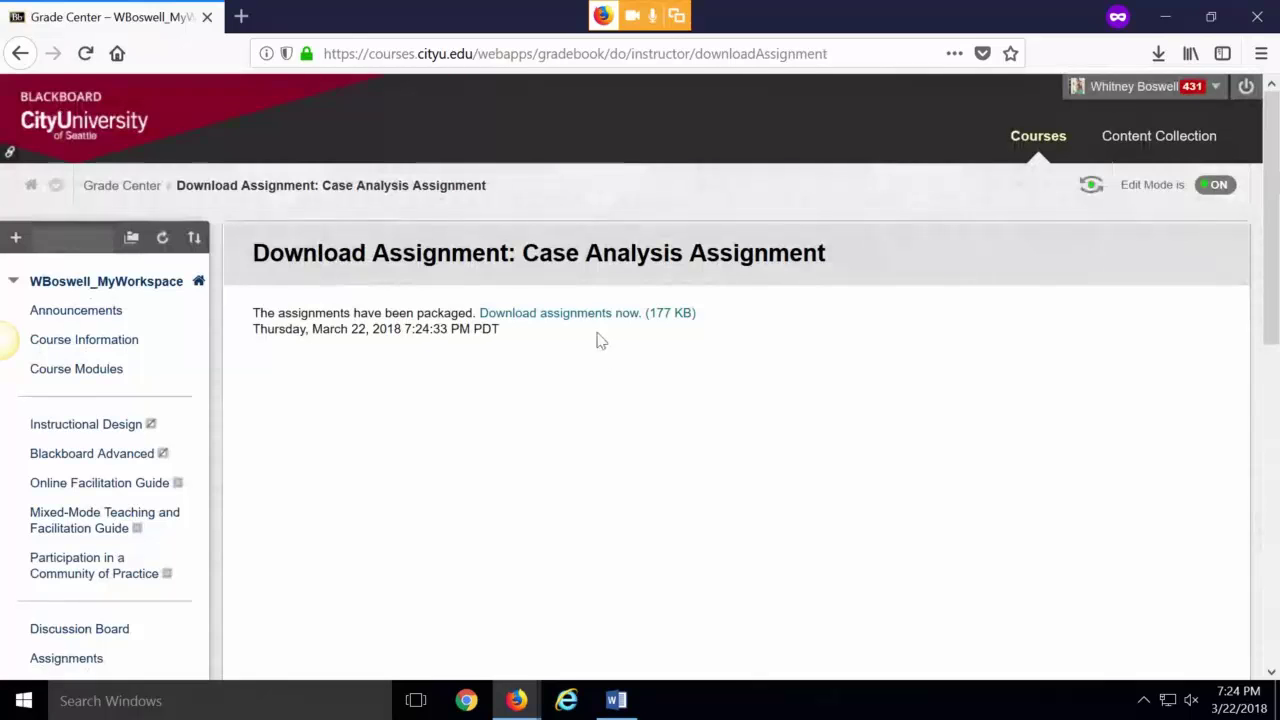
# Download the packaged Case Analysis assignments and save the ZIP file to the computer.
pyautogui.click(527, 316)
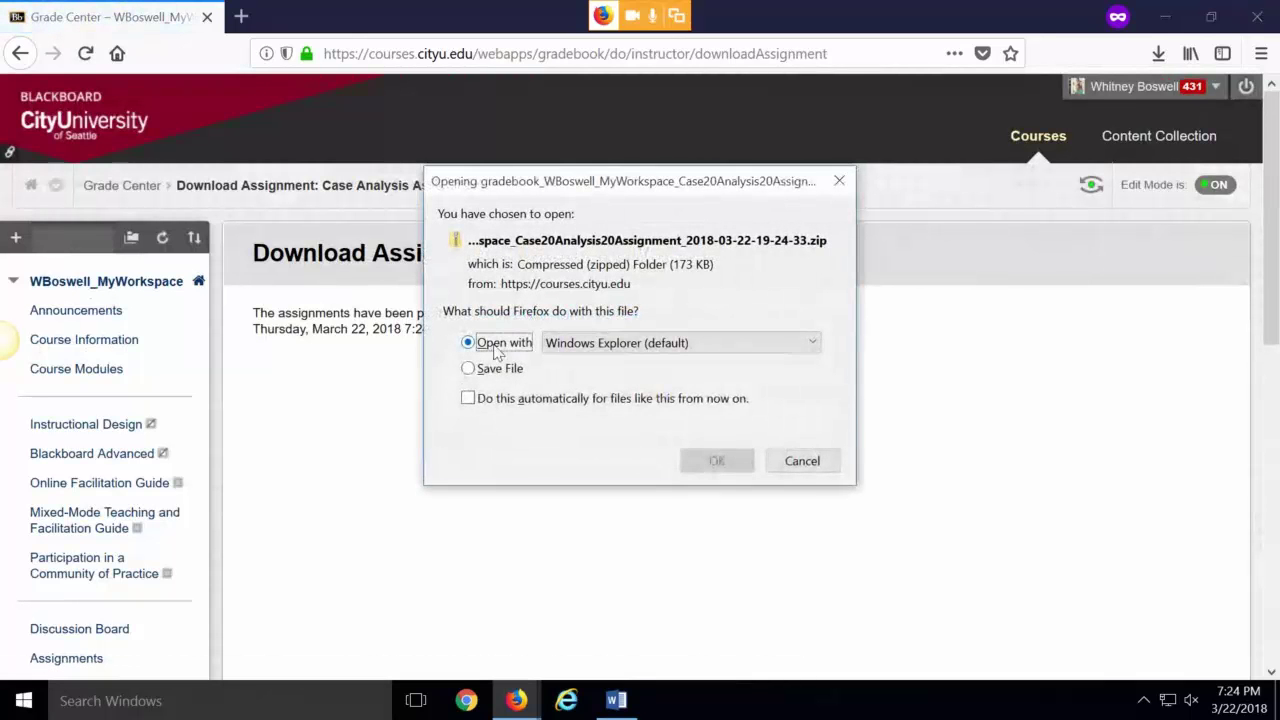
pyautogui.click(499, 369)
pyautogui.click(722, 462)
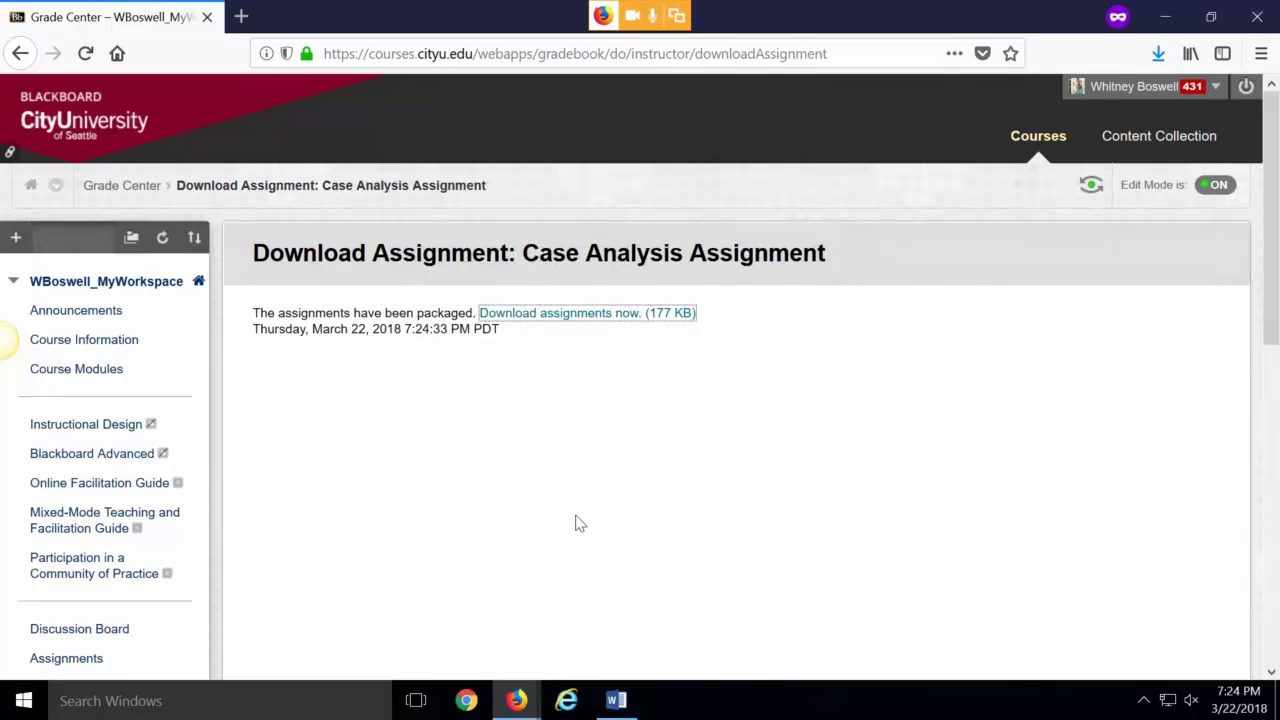
# Locate the downloaded gradebook ZIP file in the Downloads folder and extract all its files to the default destination.
pyautogui.click(1158, 53)
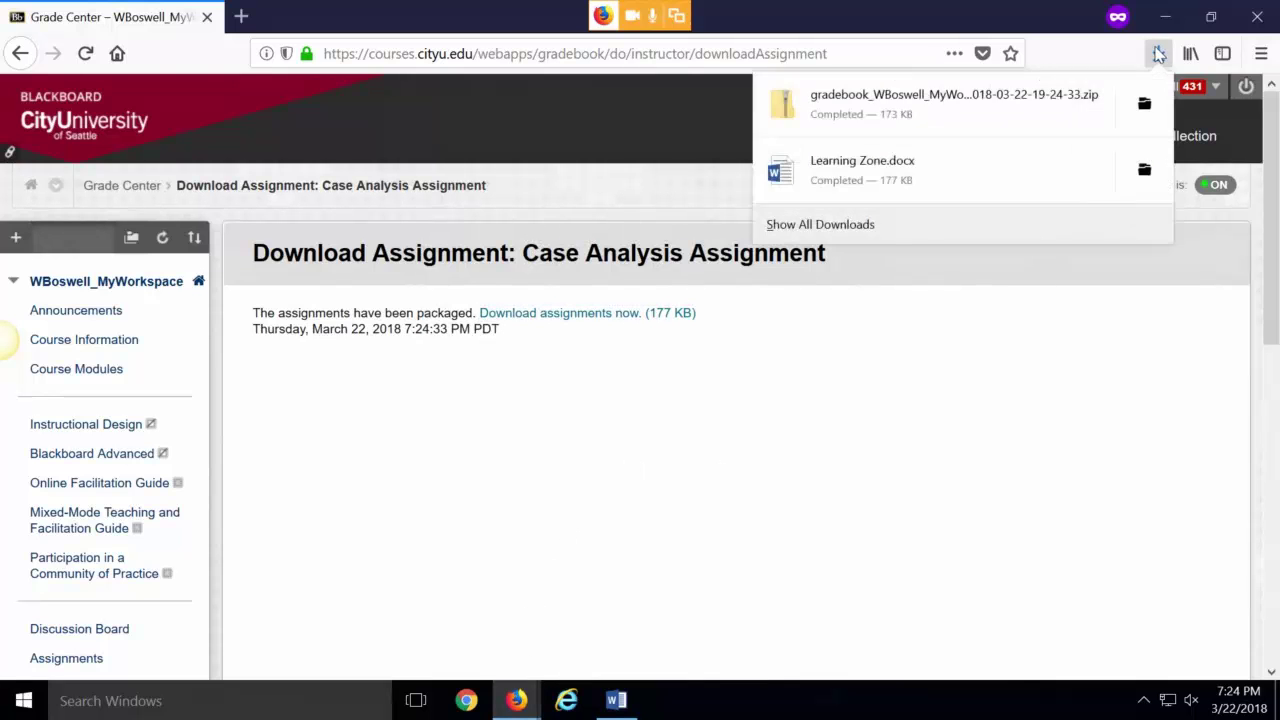
pyautogui.click(1057, 104)
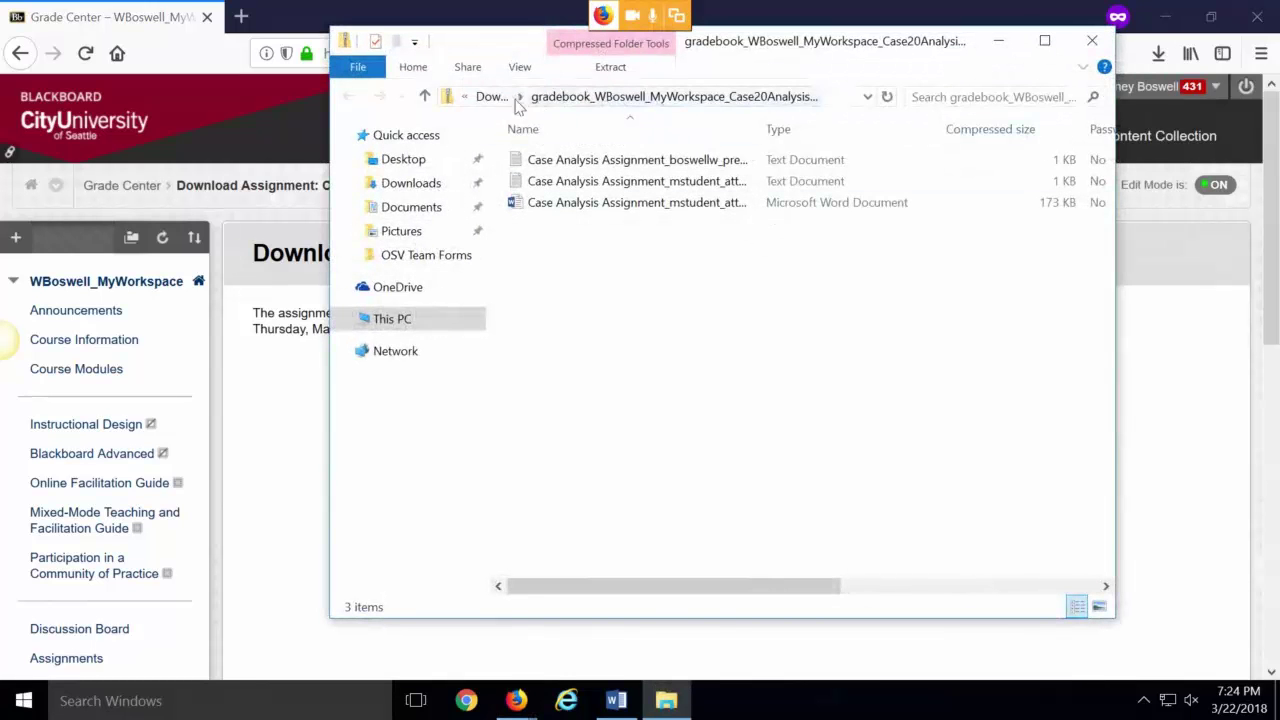
pyautogui.click(505, 100)
pyautogui.rightClick(718, 163)
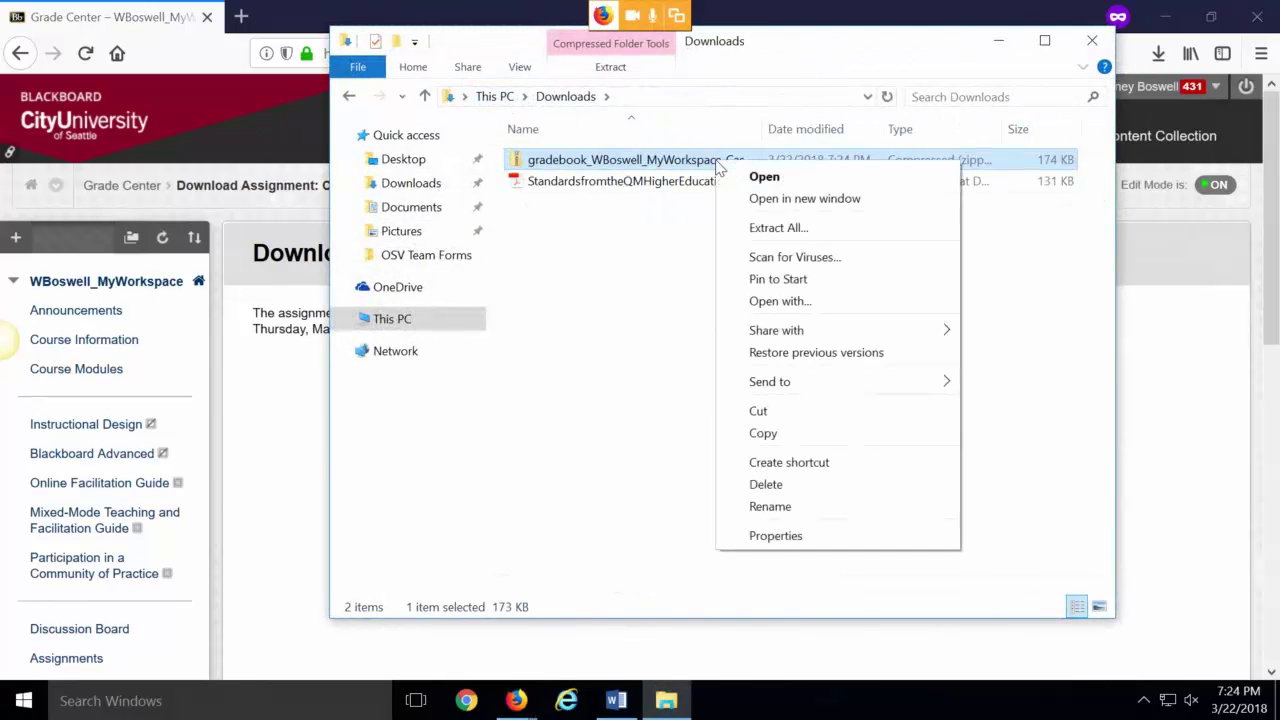
pyautogui.click(774, 233)
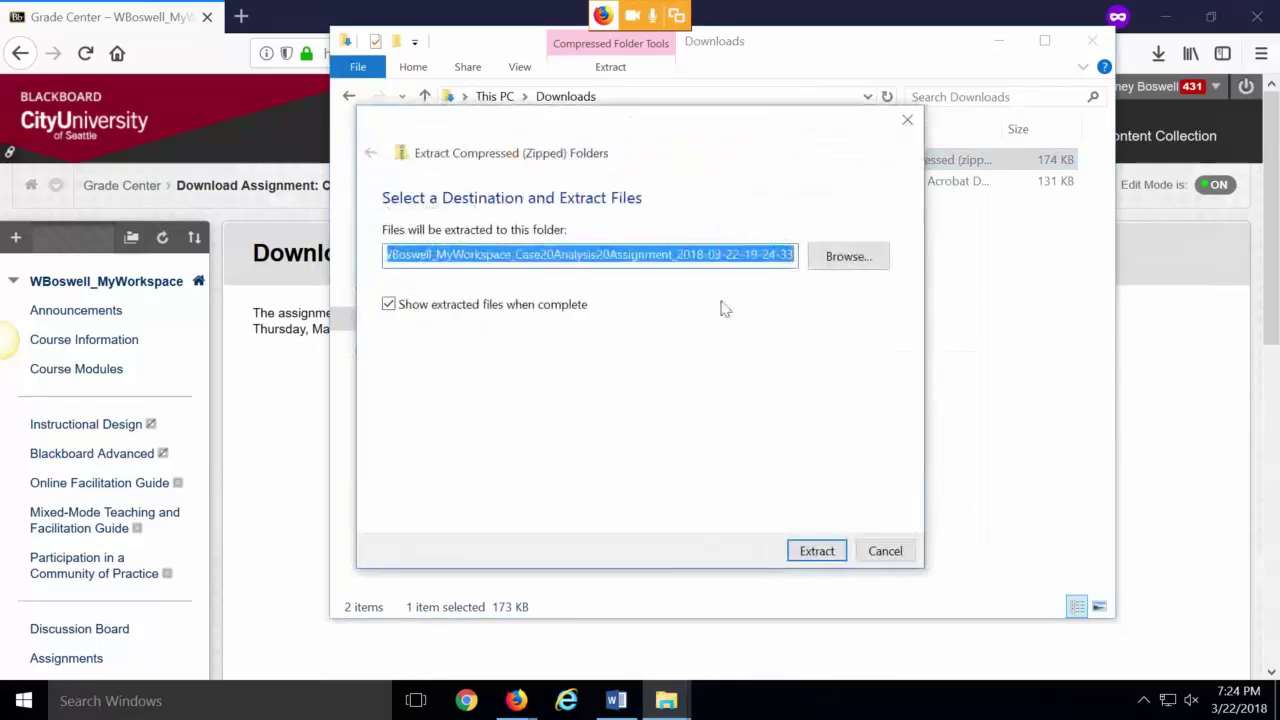
pyautogui.click(816, 551)
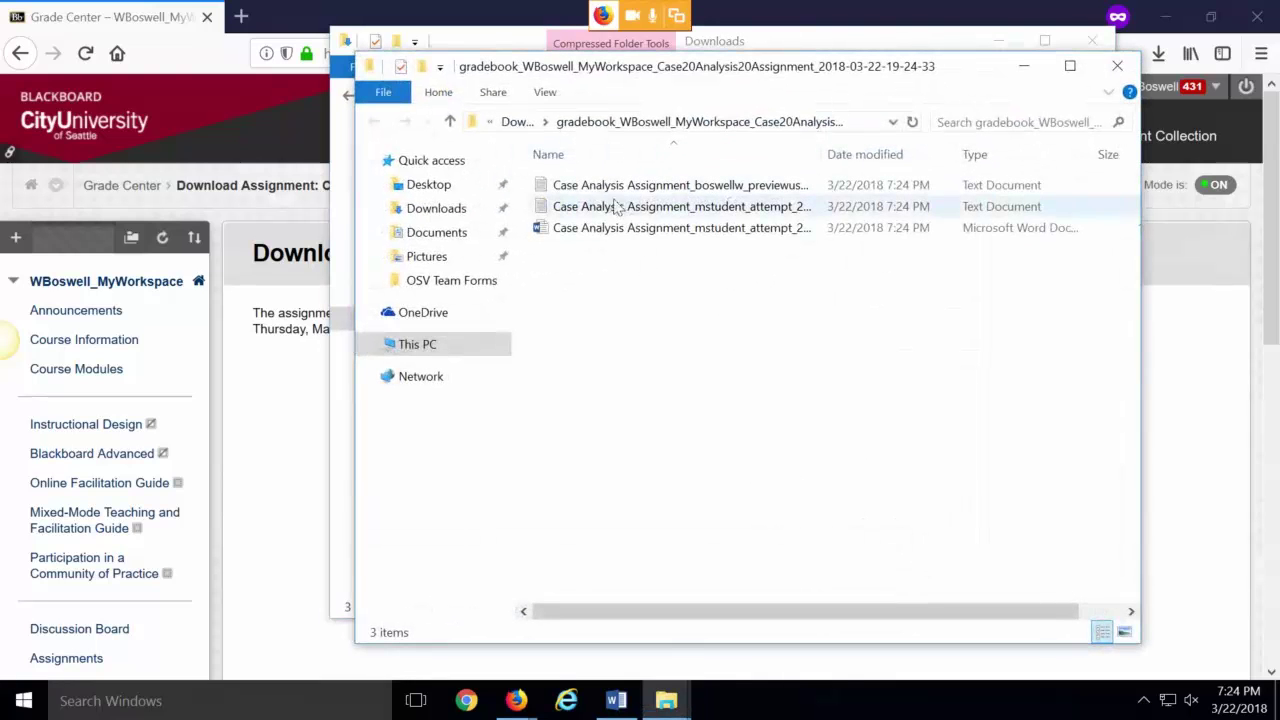
# View the extracted Case Analysis Word document, and close Word and both folder windows.
pyautogui.doubleClick(615, 227)
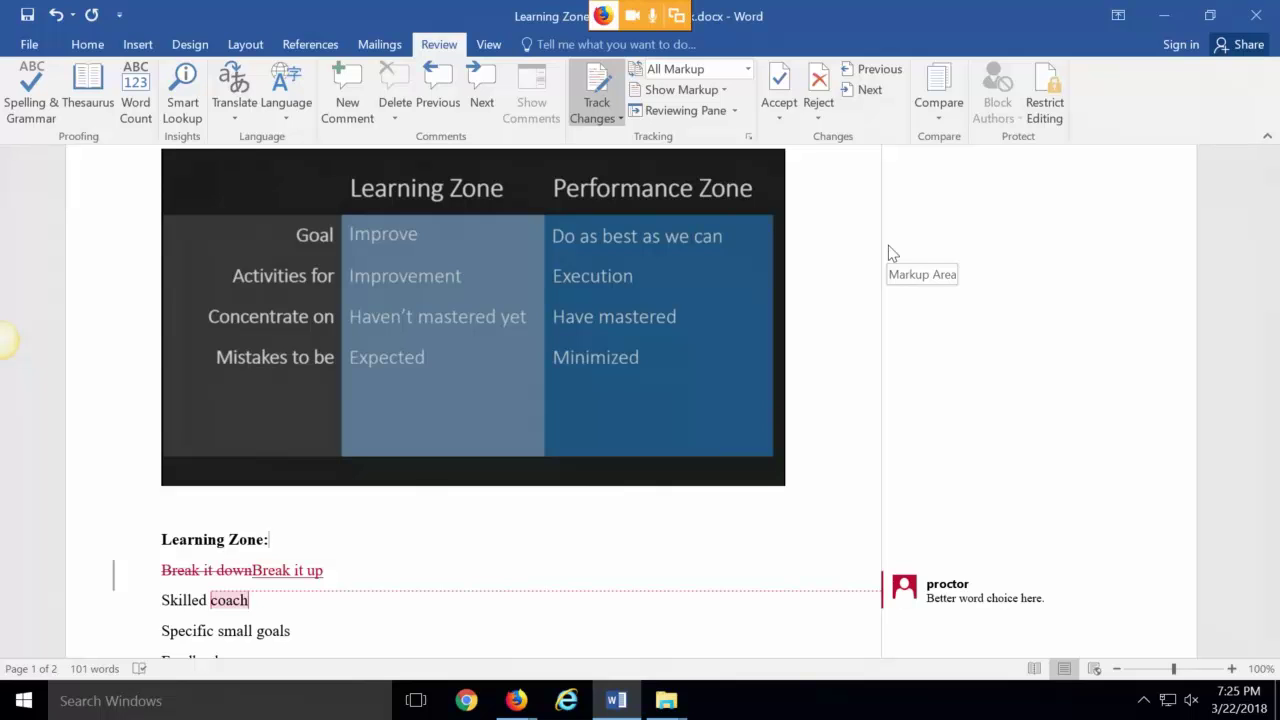
pyautogui.click(1255, 16)
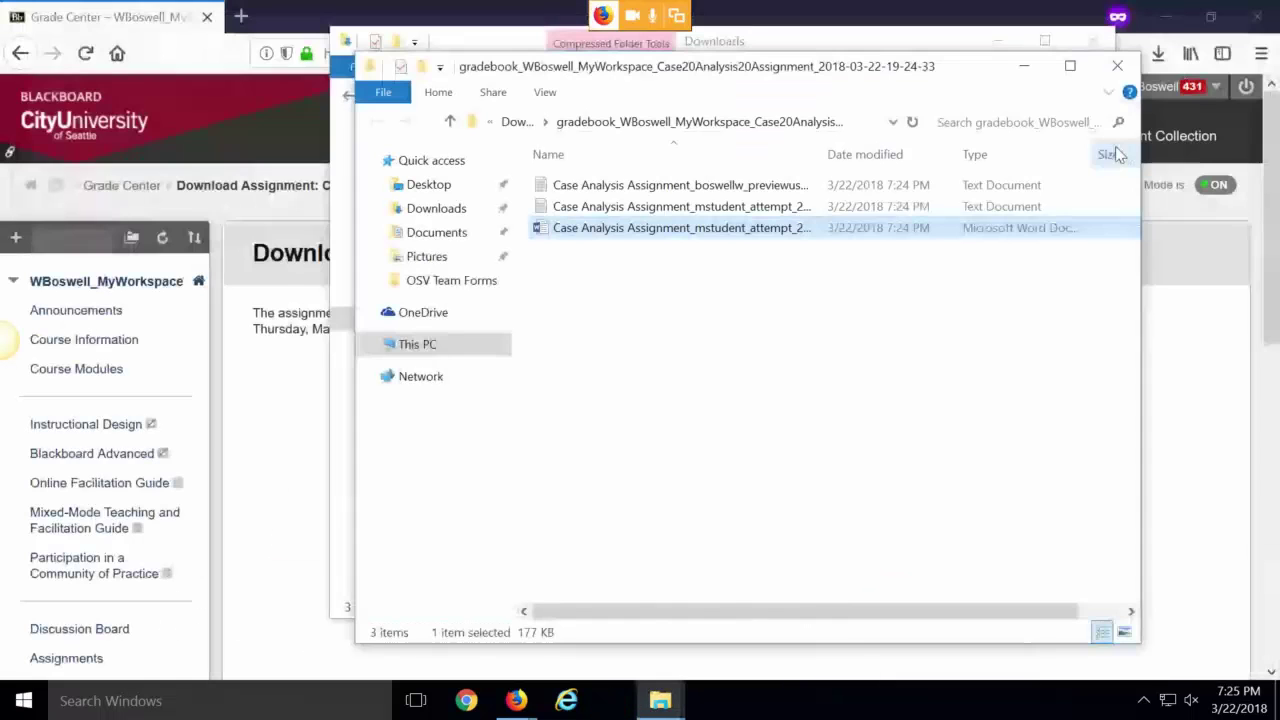
pyautogui.click(1117, 66)
pyautogui.click(1090, 40)
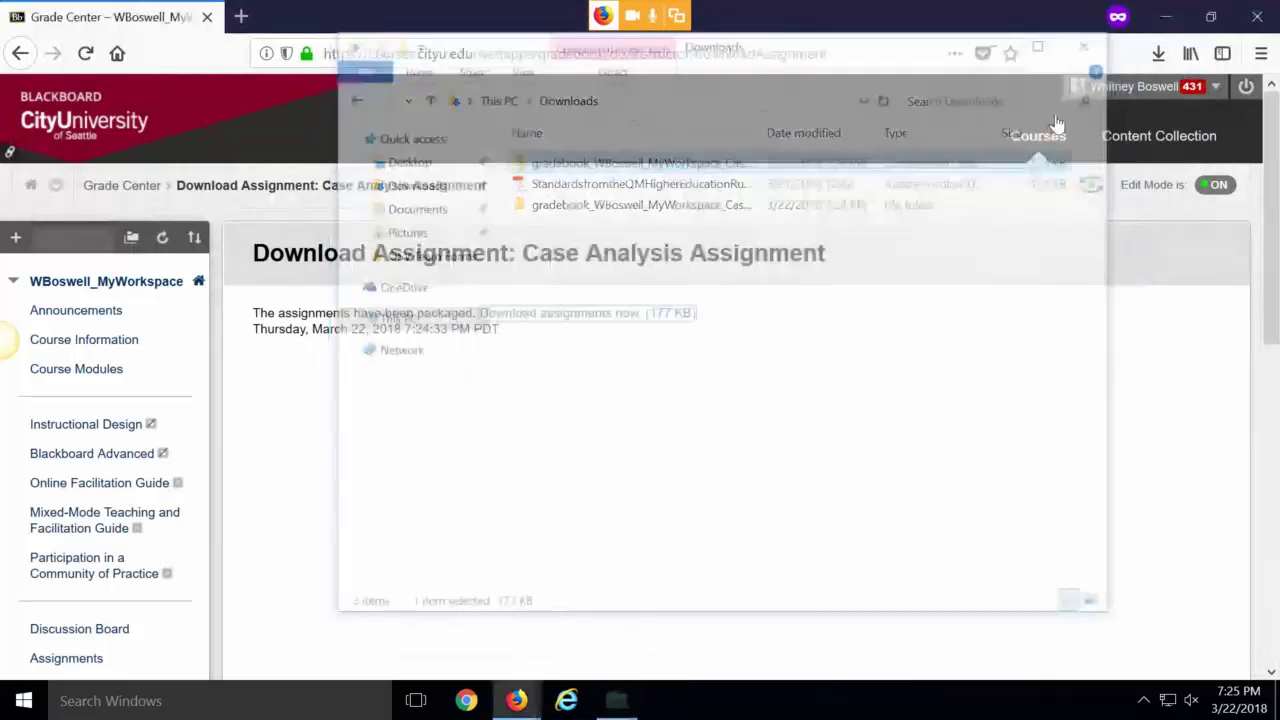
# Return to the Full Grade Center and bring the Case Analysis column into view.
pyautogui.click(134, 187)
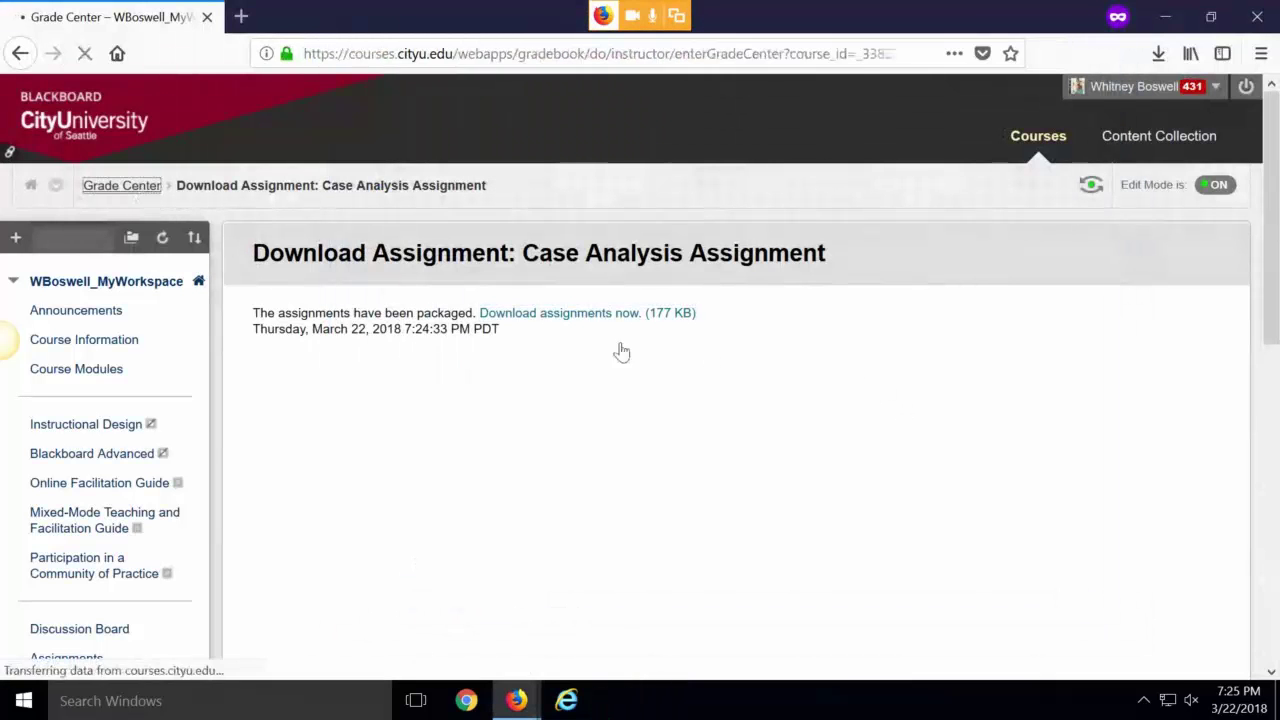
pyautogui.scroll(-2, 886, 400)
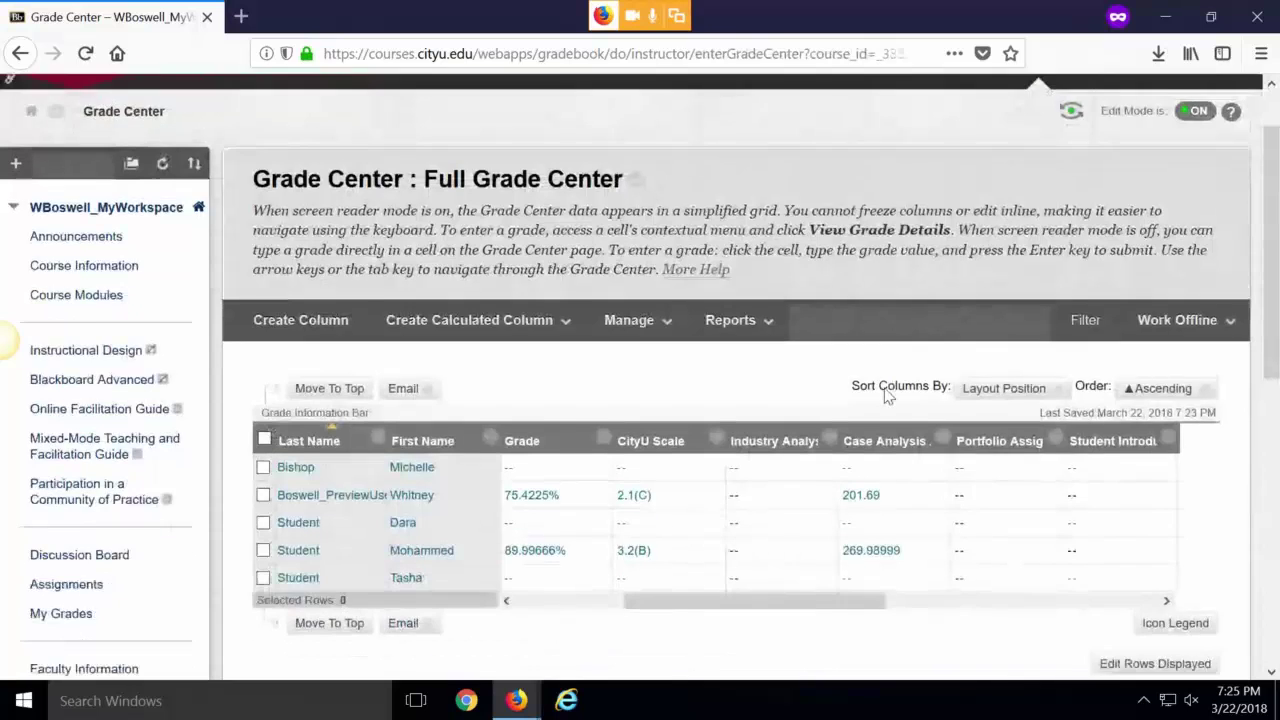
pyautogui.scroll(-1, 886, 396)
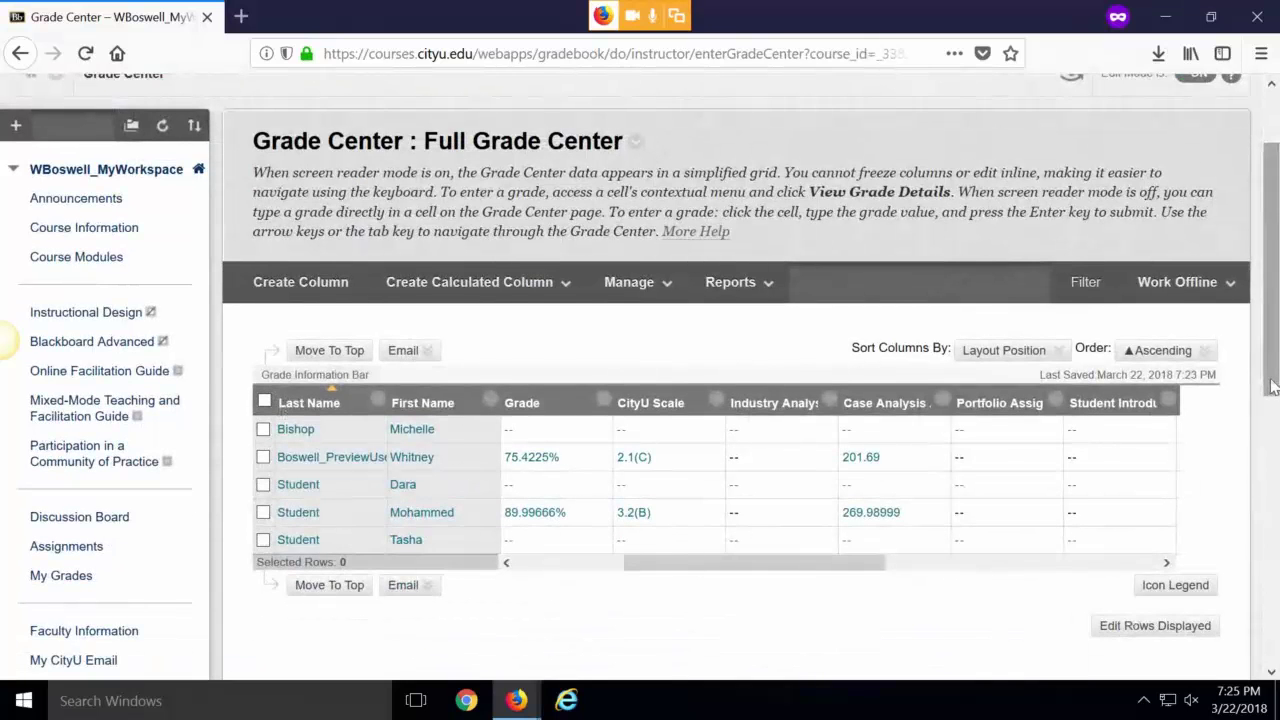
pyautogui.moveTo(1273, 388); pyautogui.dragTo(1275, 403)
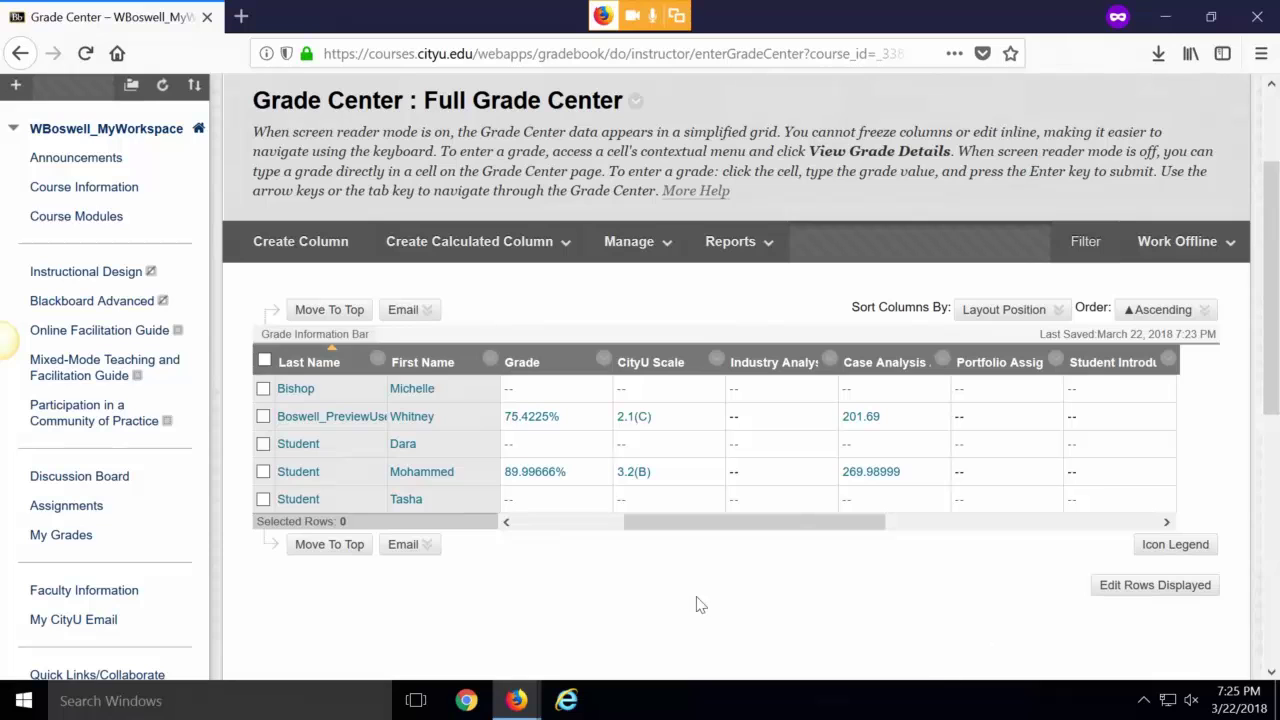
pyautogui.moveTo(700, 543); pyautogui.dragTo(591, 537)
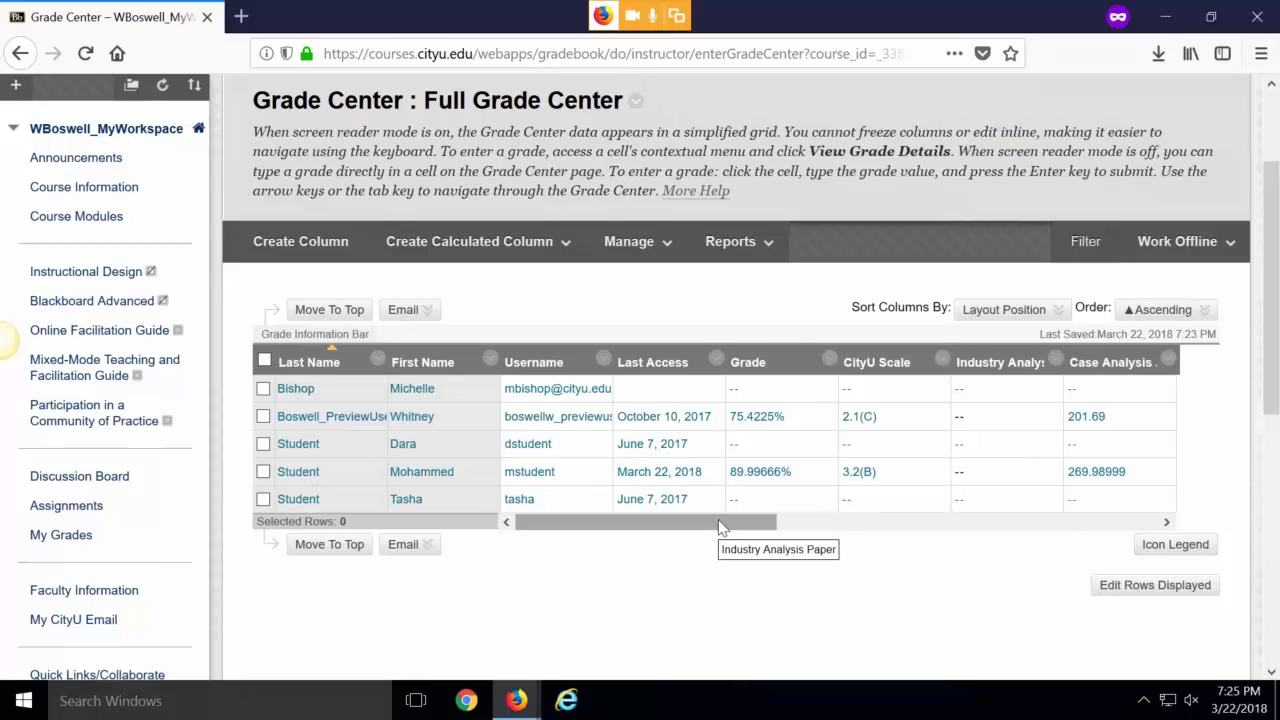
pyautogui.moveTo(720, 527); pyautogui.dragTo(836, 534)
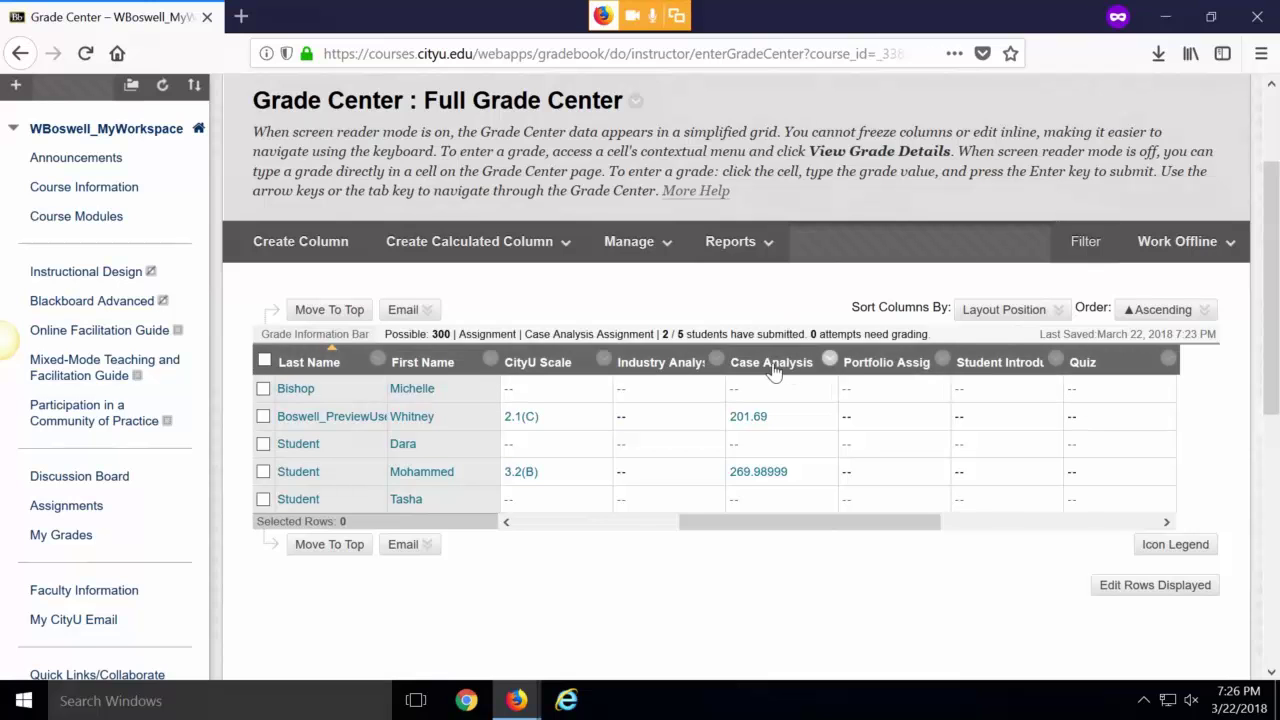
# Hide the Case Analysis column from students and make it visible to them again.
pyautogui.click(829, 362)
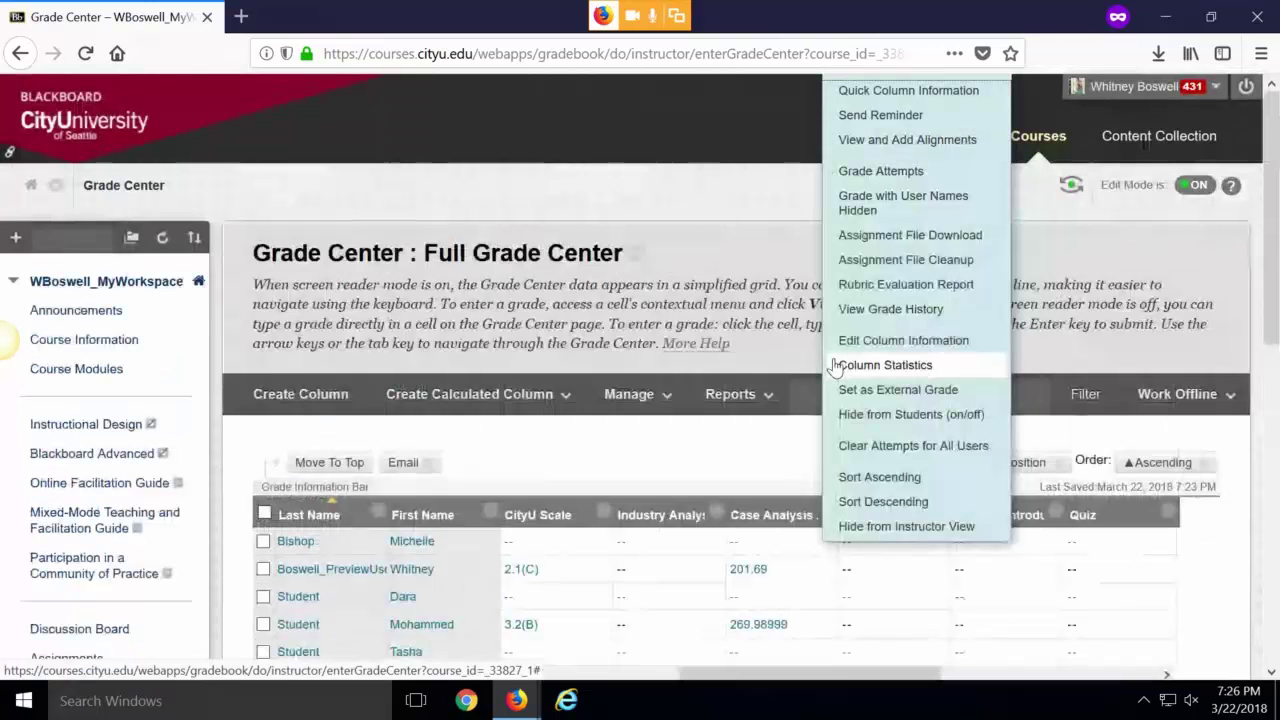
pyautogui.click(906, 418)
pyautogui.scroll(-2, 817, 449)
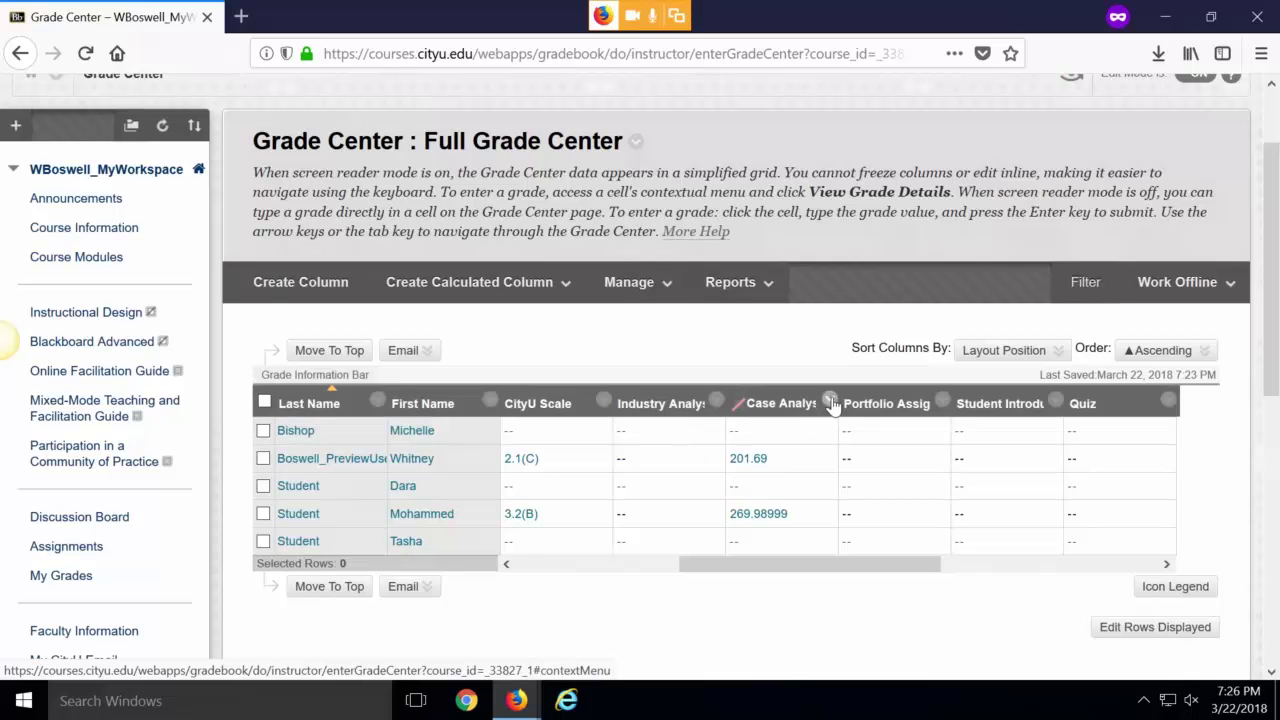
pyautogui.click(829, 402)
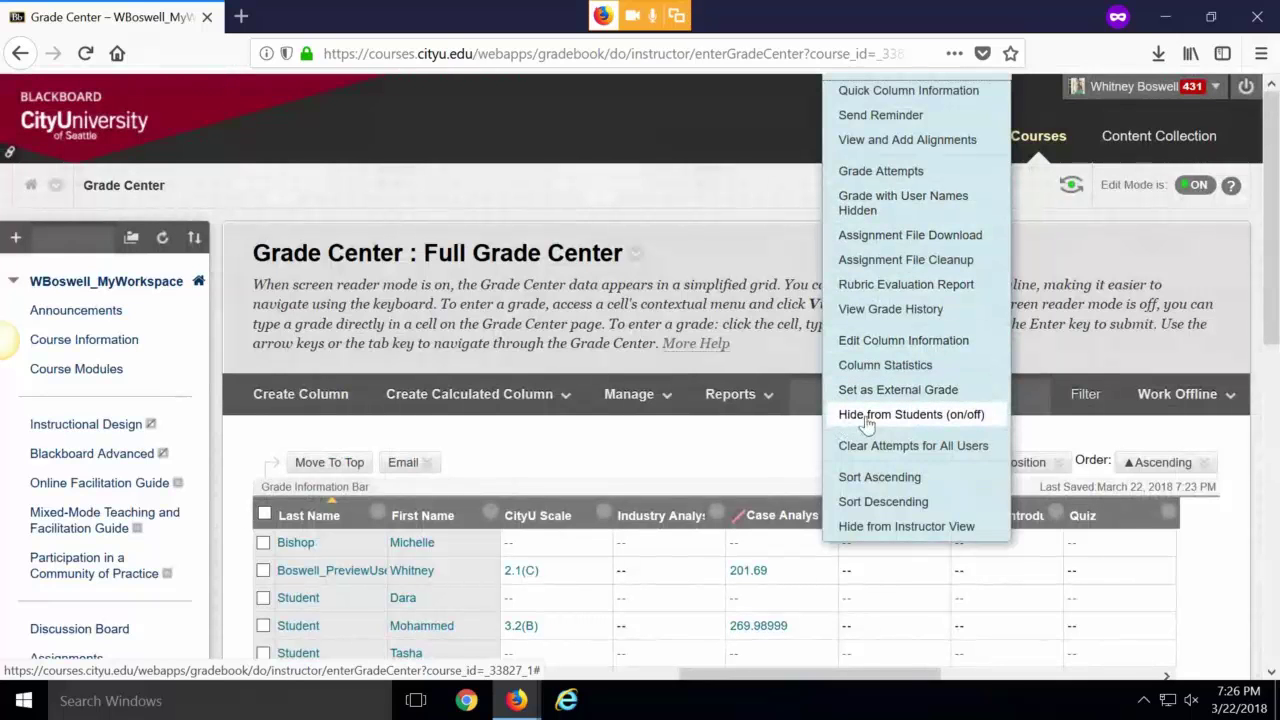
pyautogui.click(945, 424)
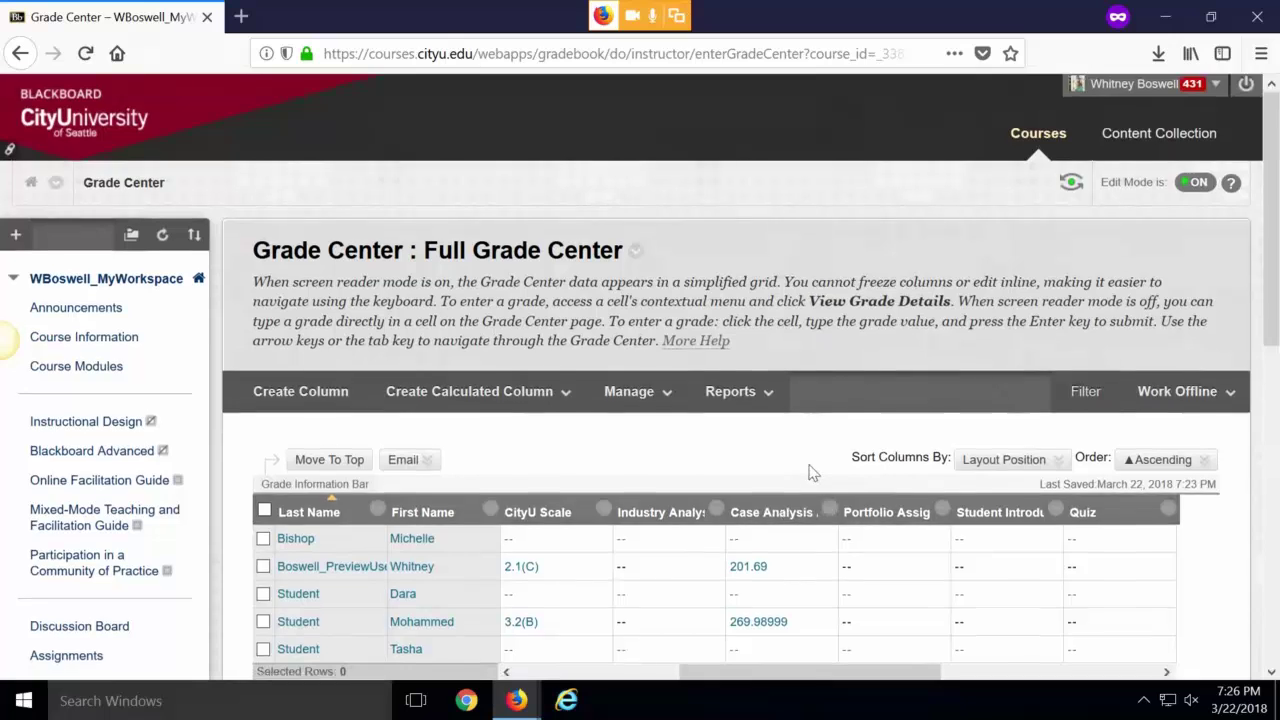
# Repeat switching the Hide from Students option on and back off for the Case Analysis column.
pyautogui.scroll(-2, 830, 495)
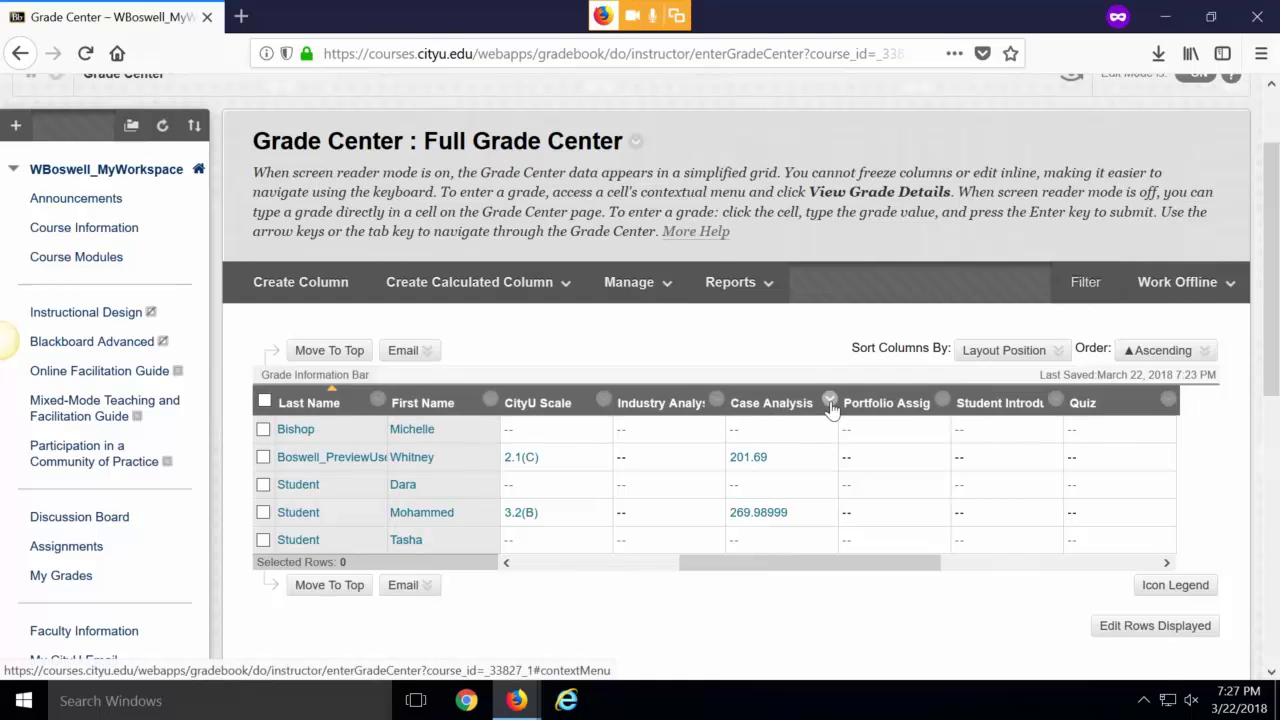
pyautogui.click(829, 401)
pyautogui.click(874, 418)
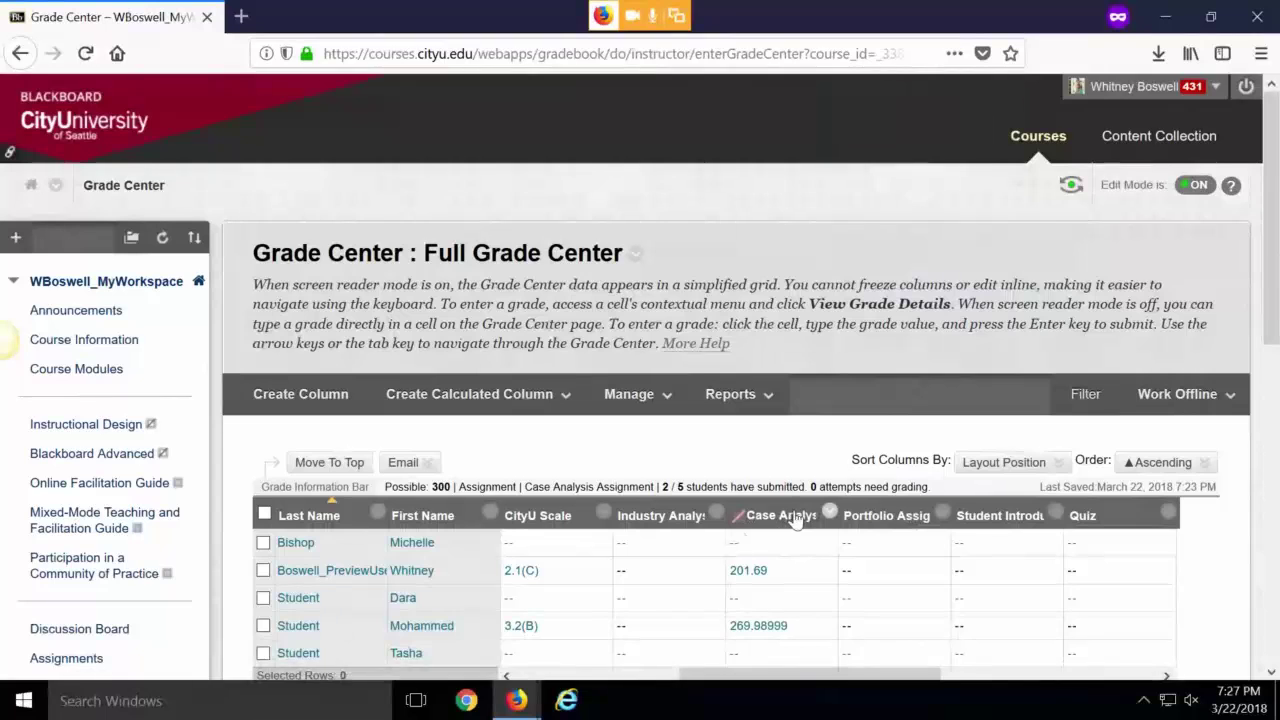
pyautogui.scroll(-2, 781, 522)
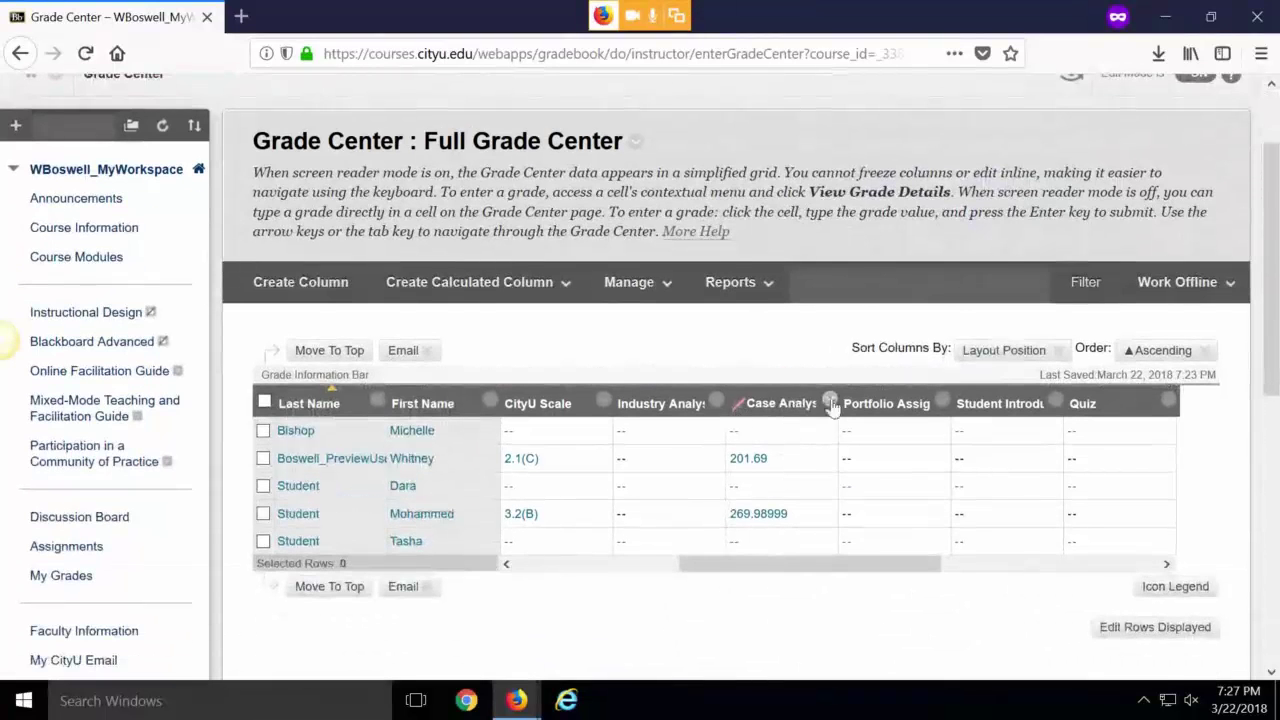
pyautogui.click(829, 401)
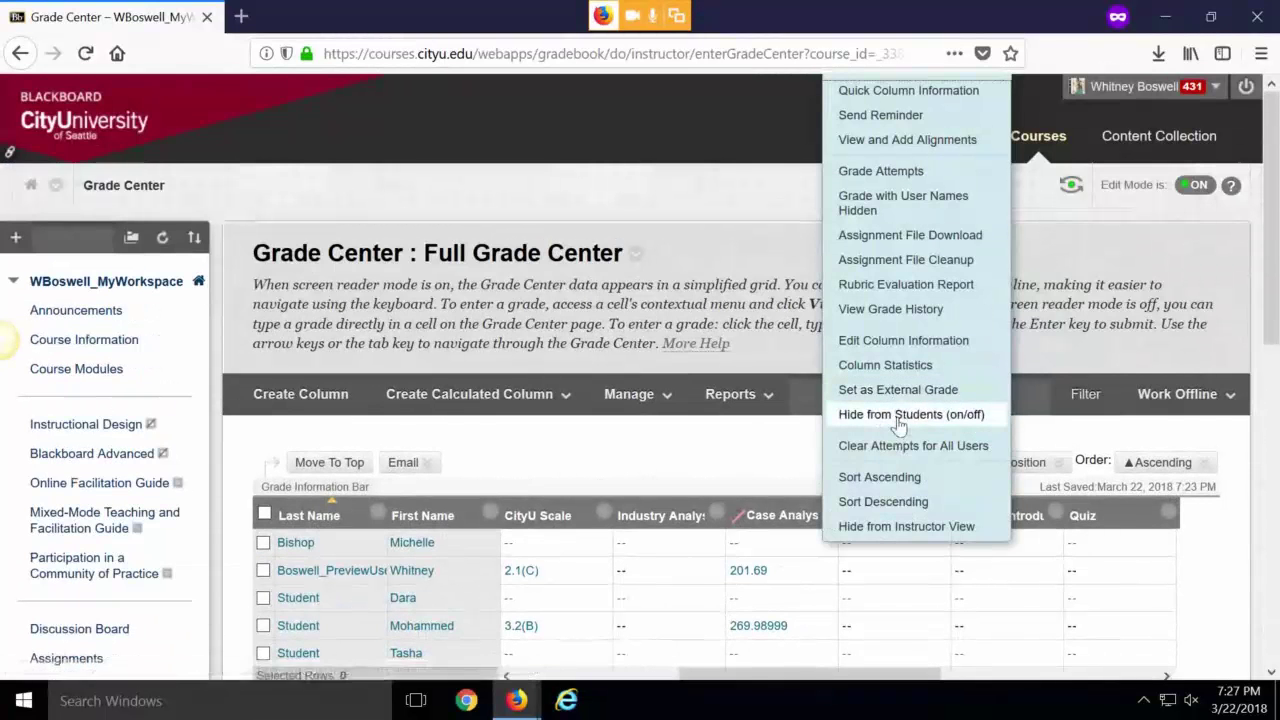
pyautogui.click(902, 414)
# Open the column information of the Grade column for editing and bring its display settings into view.
pyautogui.scroll(-2, 840, 450)
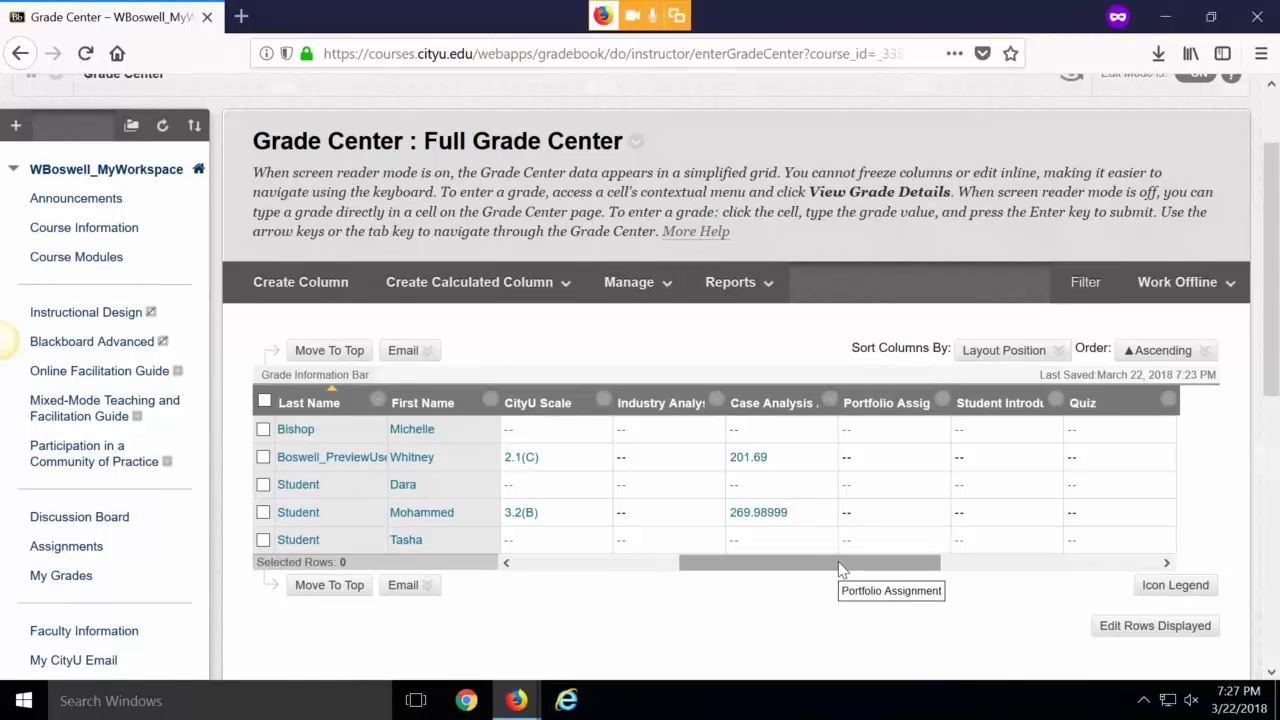
pyautogui.moveTo(840, 568); pyautogui.dragTo(813, 571)
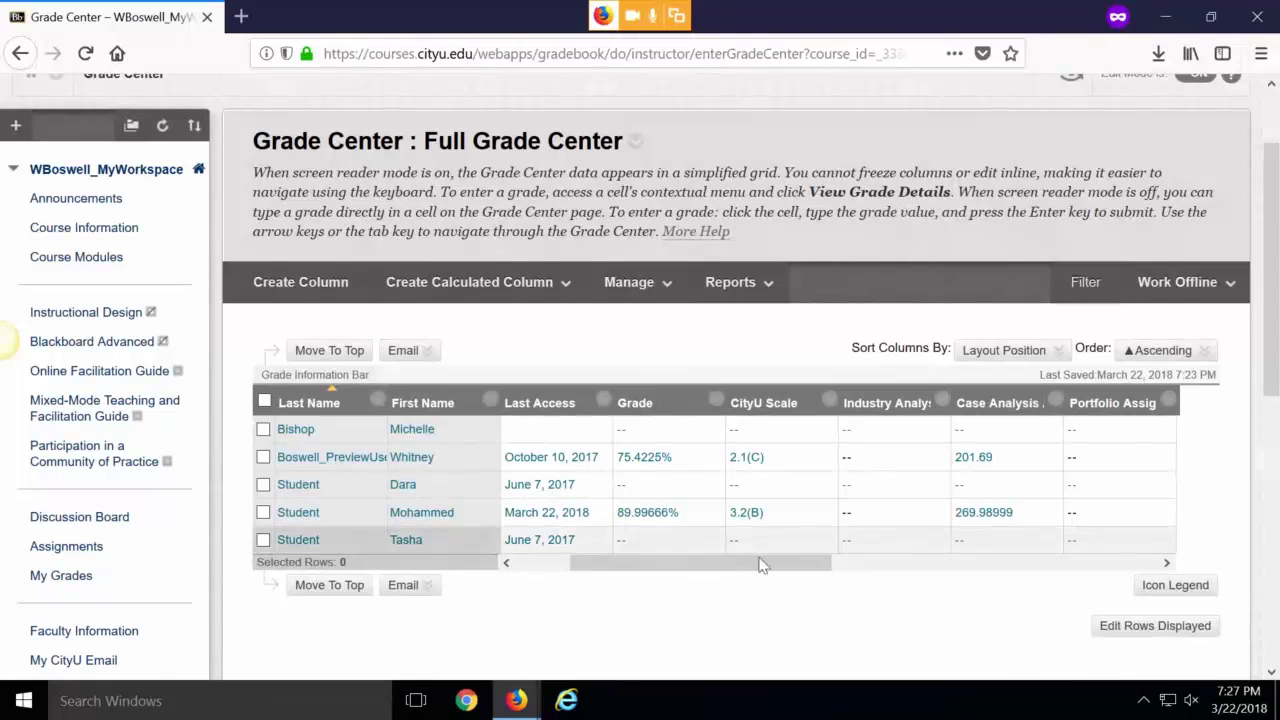
pyautogui.moveTo(762, 412)
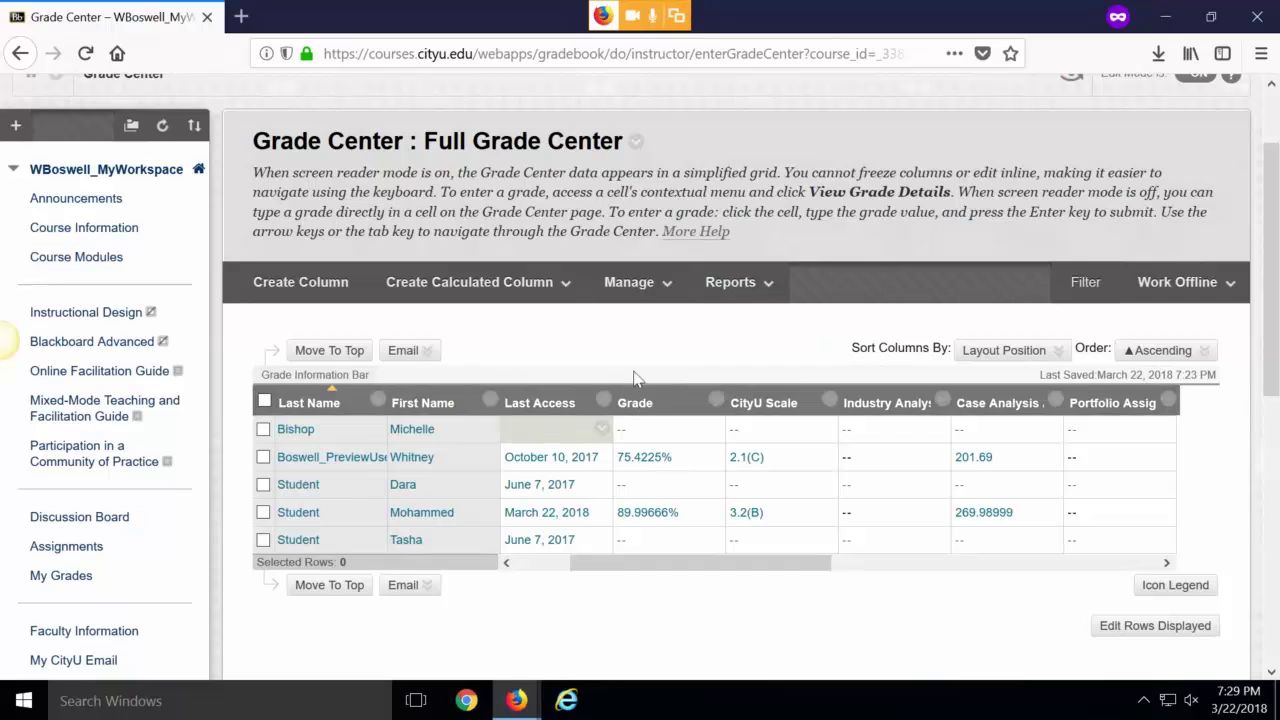
pyautogui.click(716, 401)
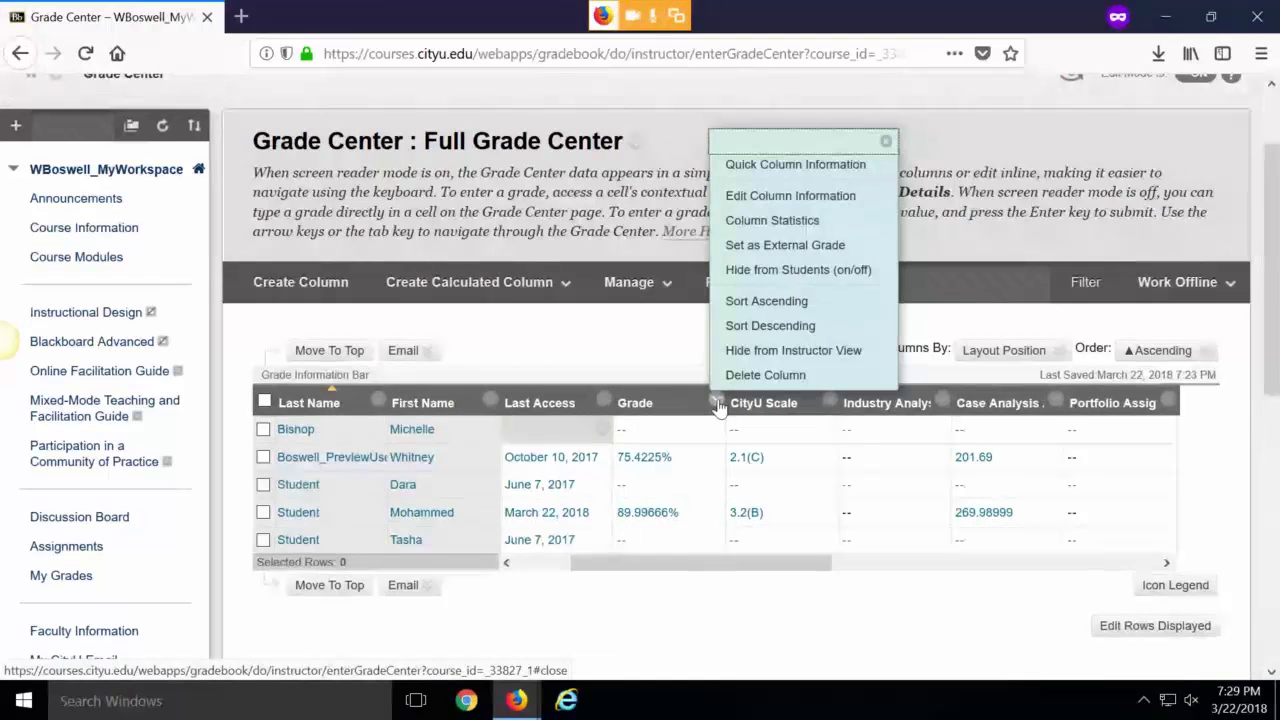
pyautogui.click(765, 196)
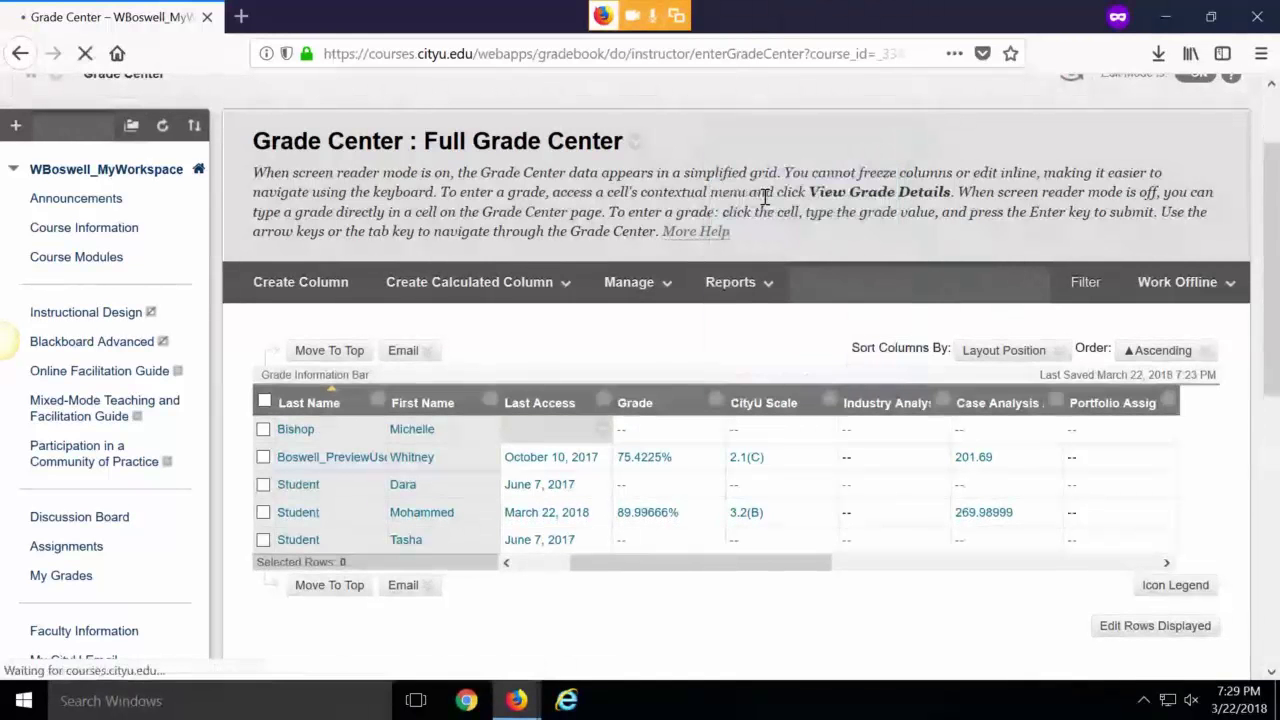
pyautogui.scroll(-4, 733, 392)
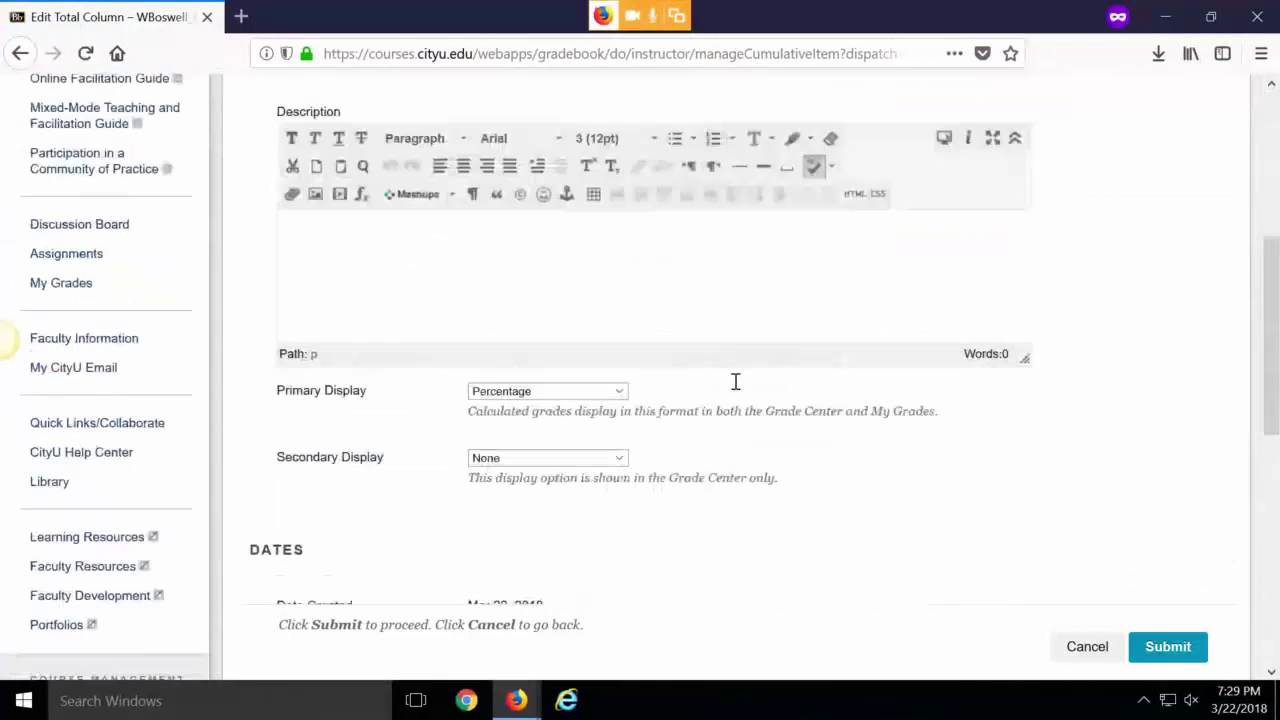
pyautogui.scroll(-2, 736, 385)
pyautogui.scroll(3, 737, 551)
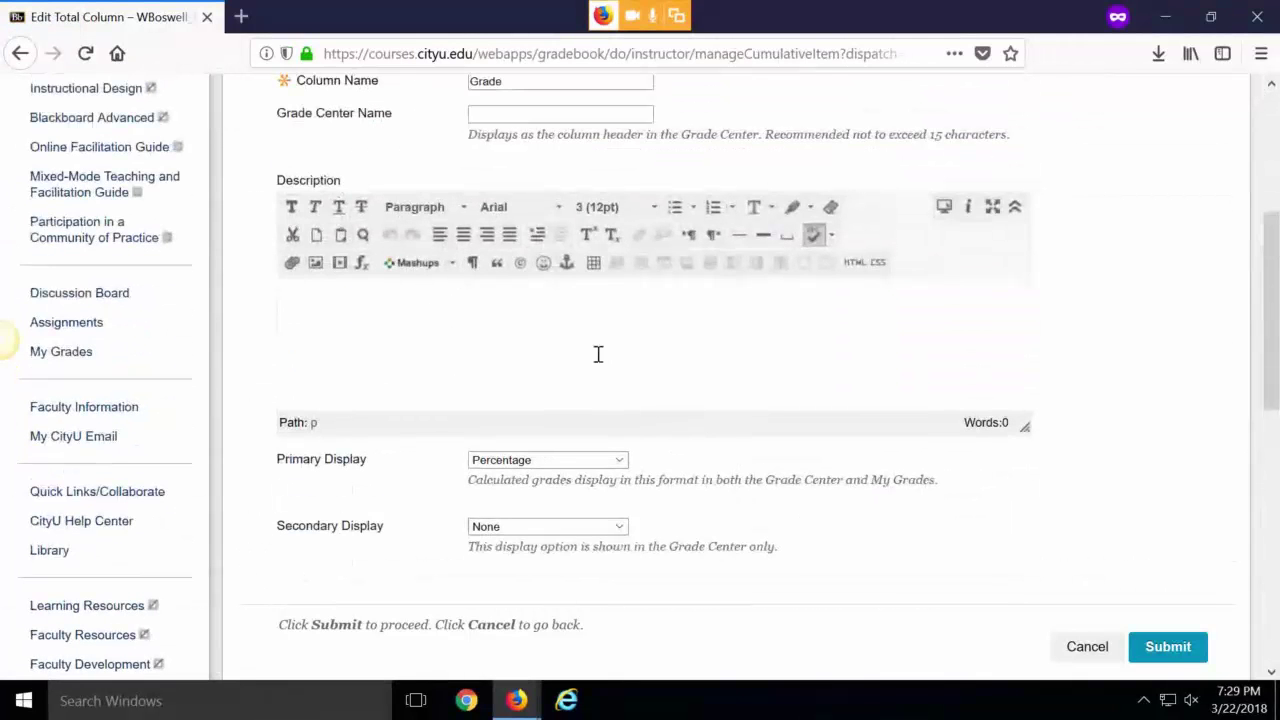
# Keep the Grade column's primary display as Percentage, set its secondary display to CU Scale, and submit the changes.
pyautogui.moveTo(281, 467); pyautogui.dragTo(357, 463)
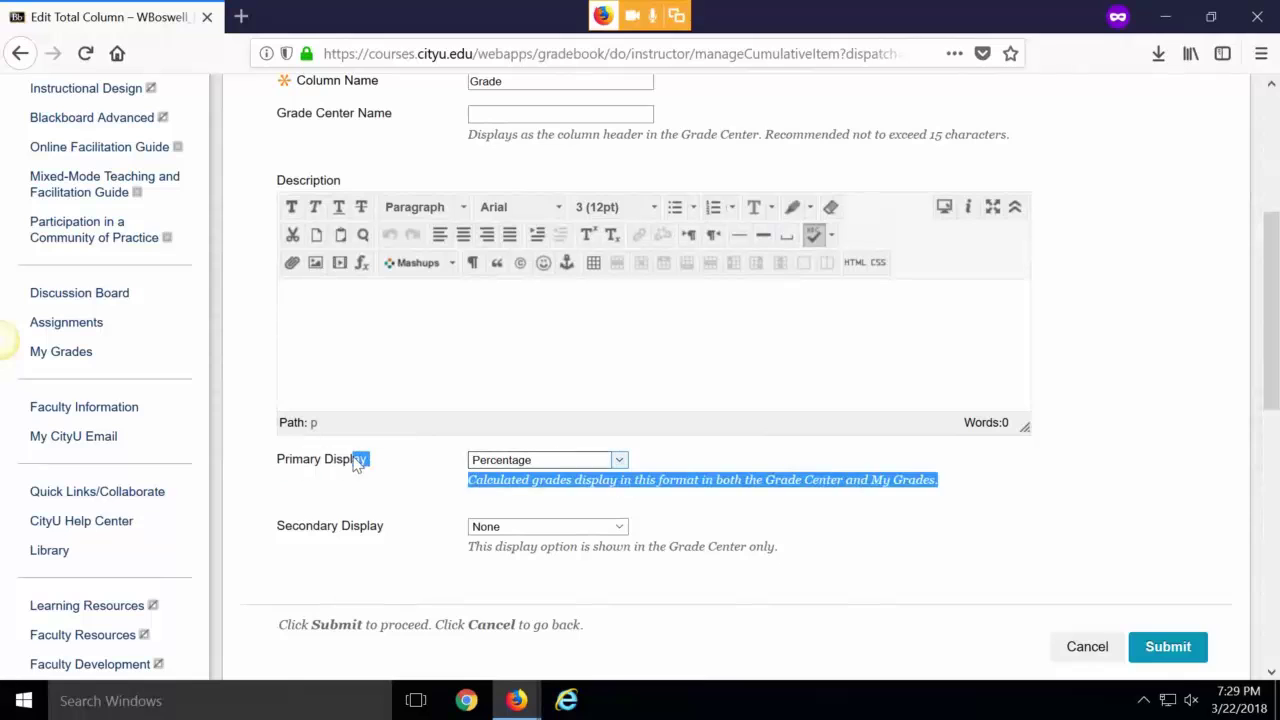
pyautogui.click(286, 534)
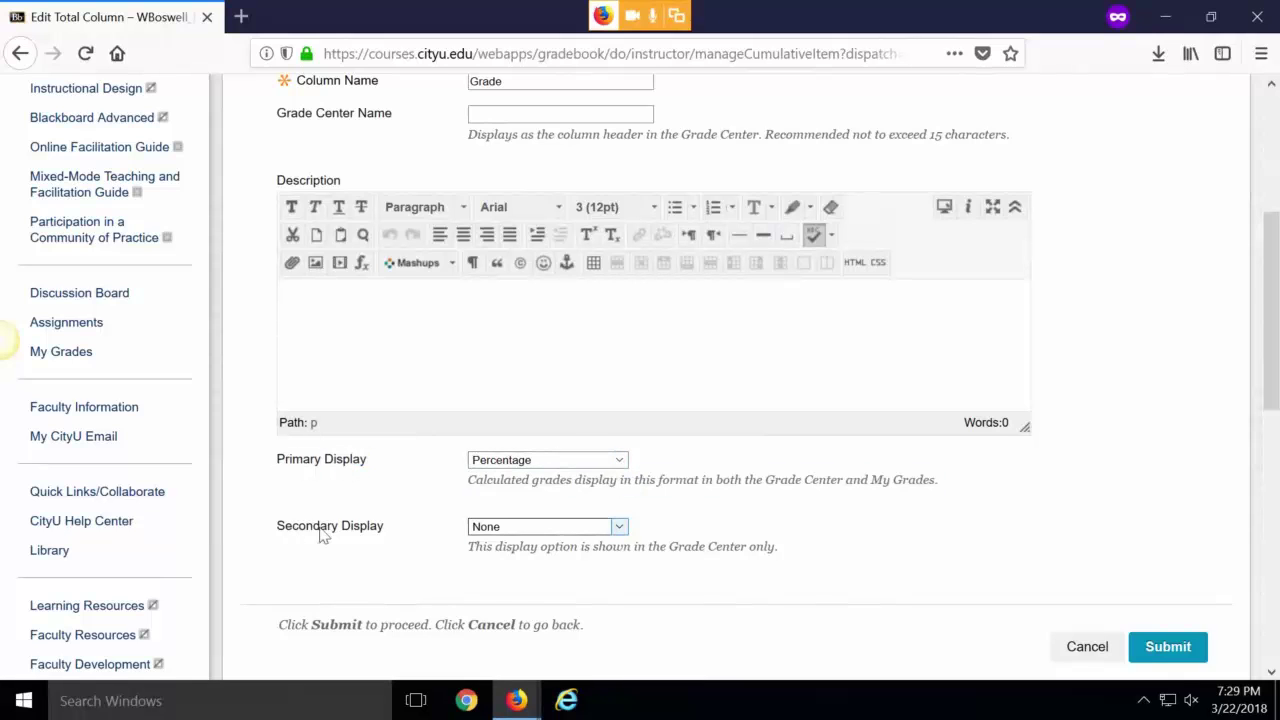
pyautogui.click(552, 460)
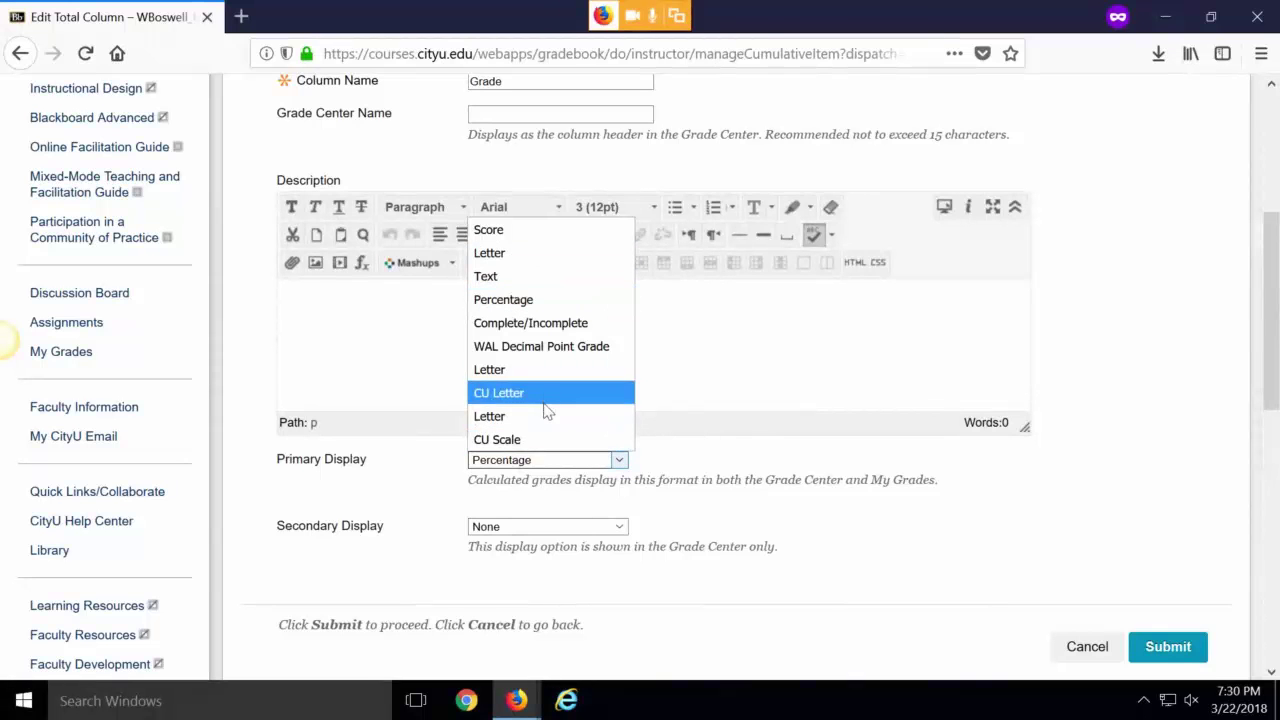
pyautogui.click(519, 303)
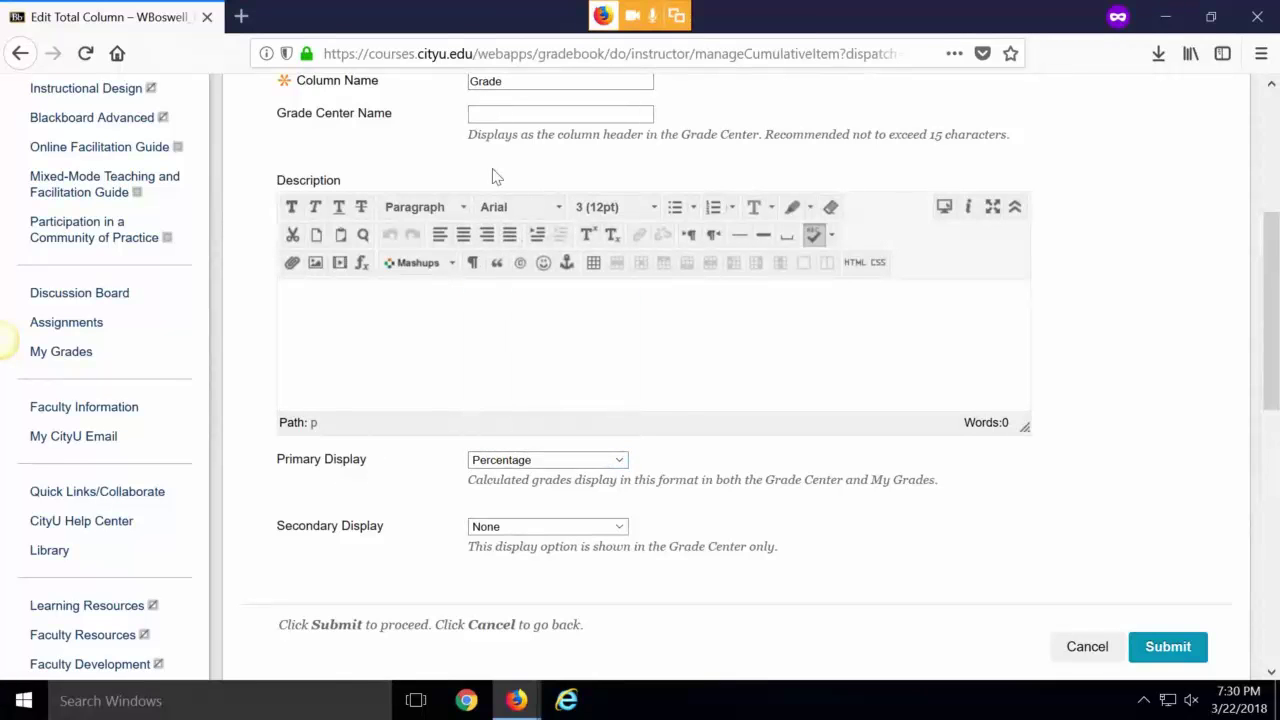
pyautogui.click(495, 530)
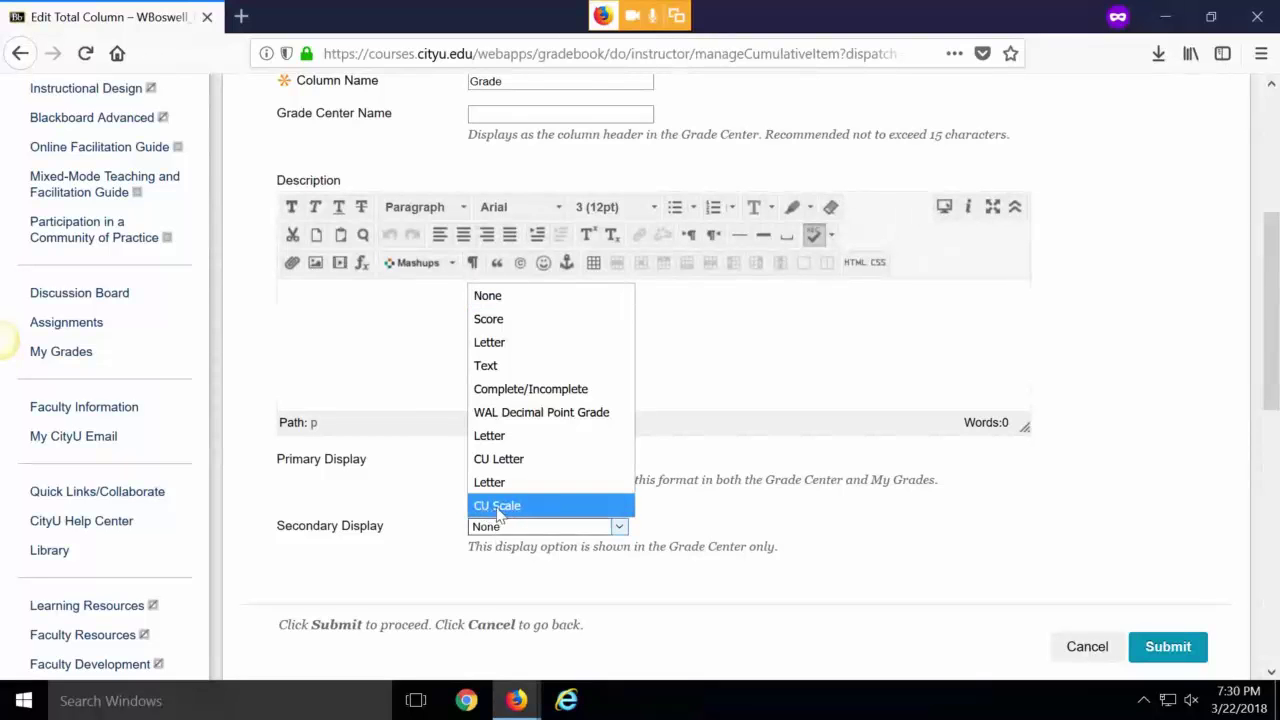
pyautogui.click(516, 507)
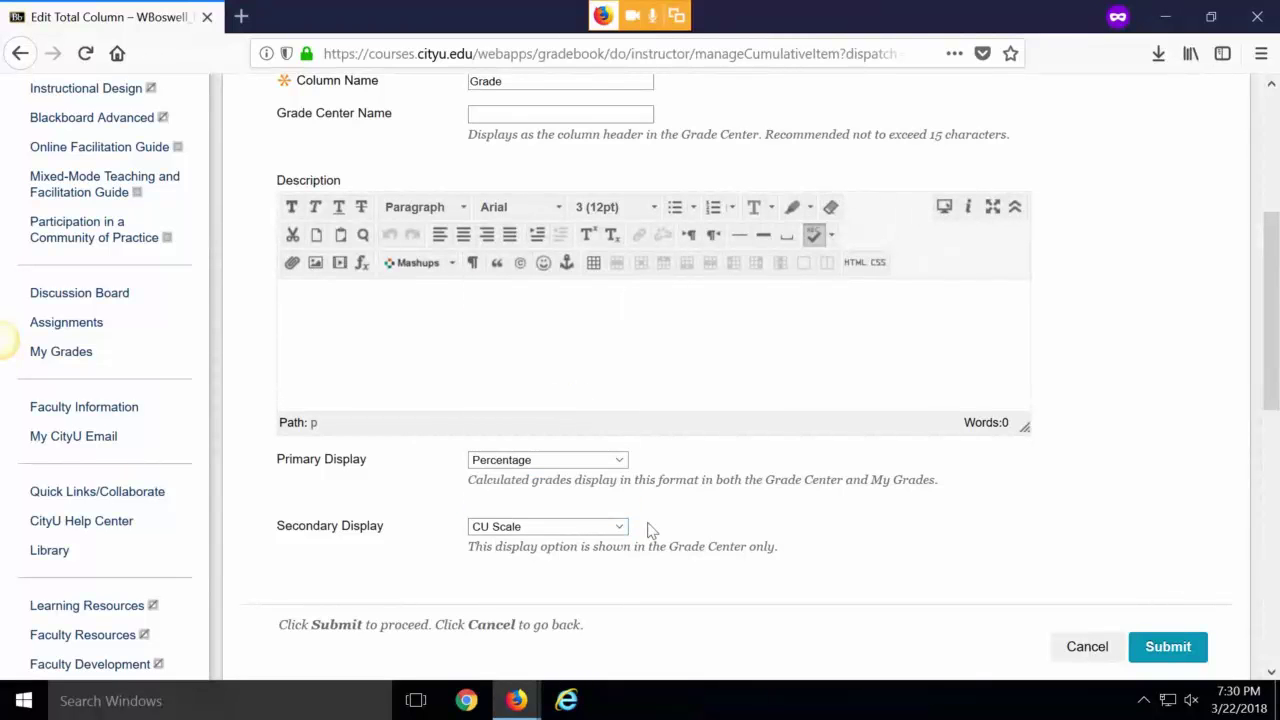
pyautogui.click(1168, 647)
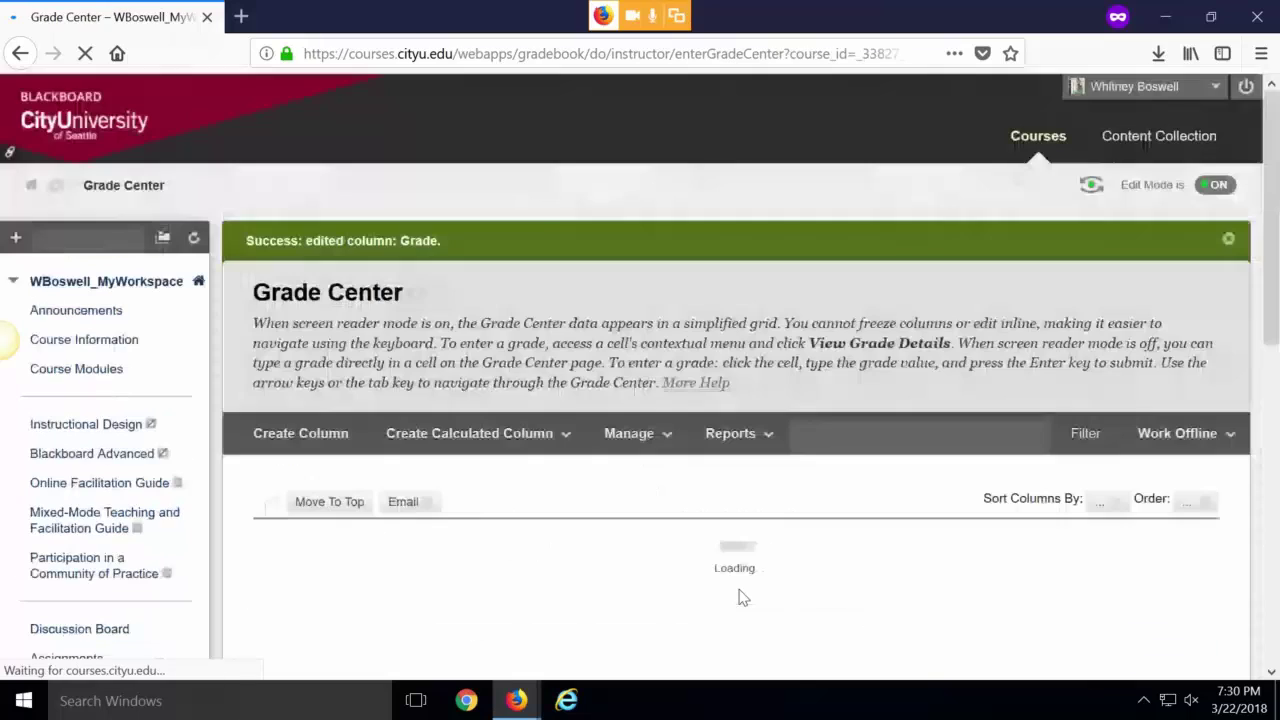
# Start a new calculated Total column with CU Scale as its primary display, and try submitting it without a name.
pyautogui.scroll(-3, 760, 480)
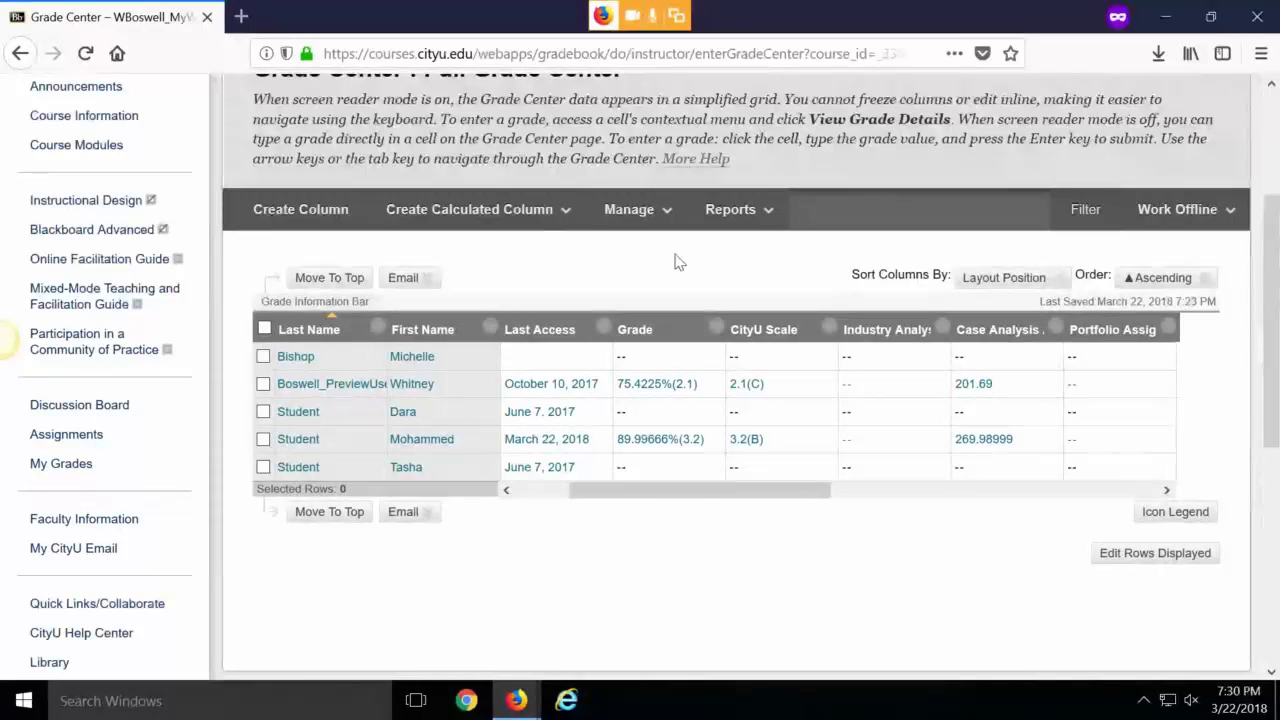
pyautogui.moveTo(431, 220)
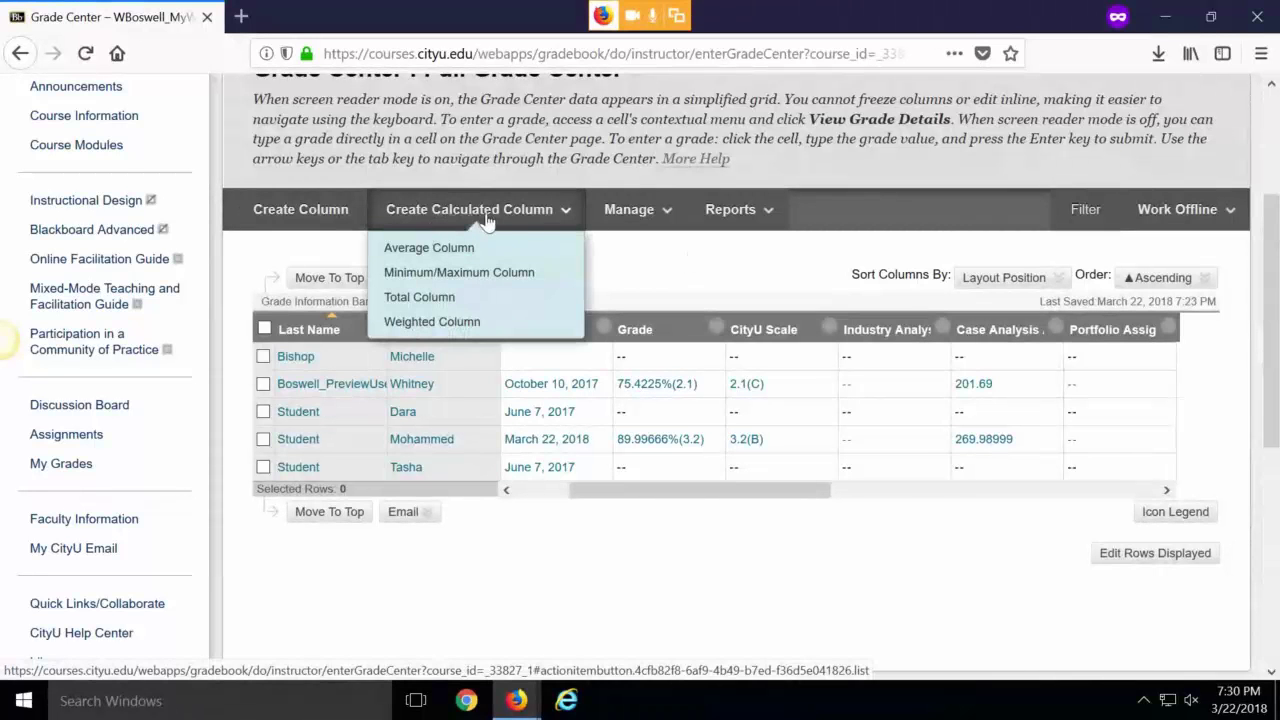
pyautogui.click(424, 300)
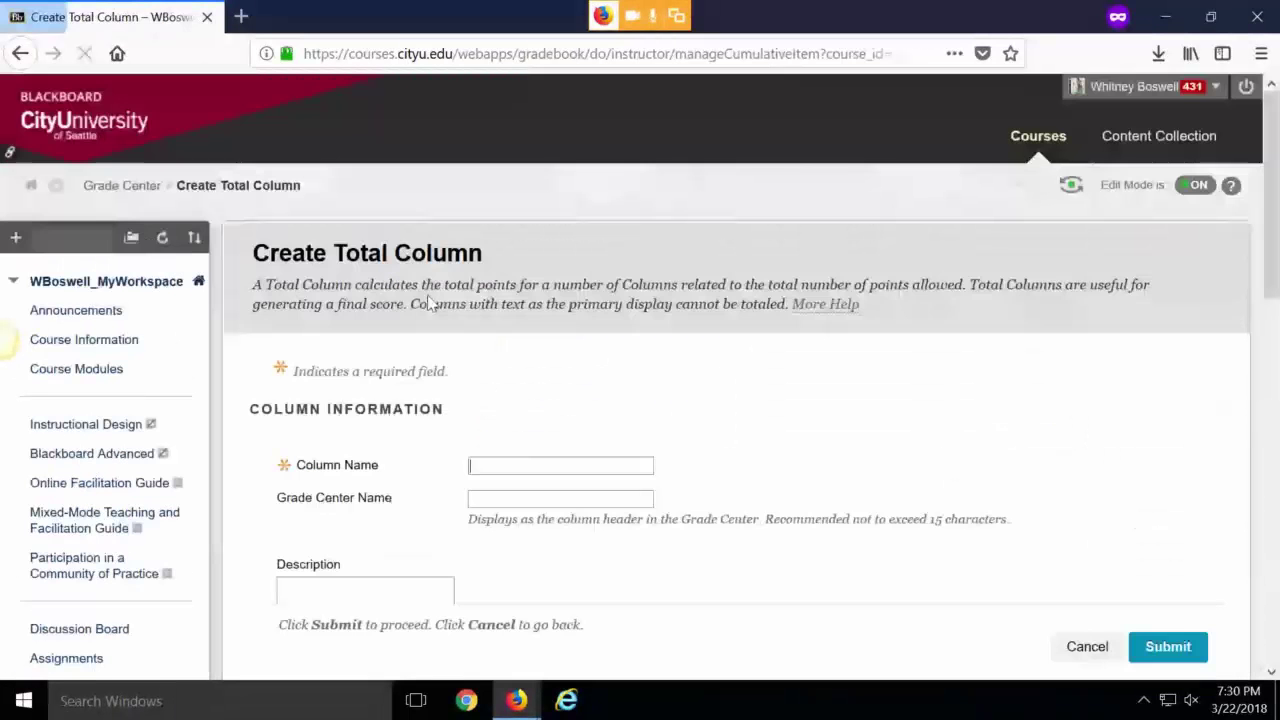
pyautogui.scroll(-3, 634, 334)
pyautogui.scroll(-3, 686, 349)
pyautogui.scroll(2, 669, 386)
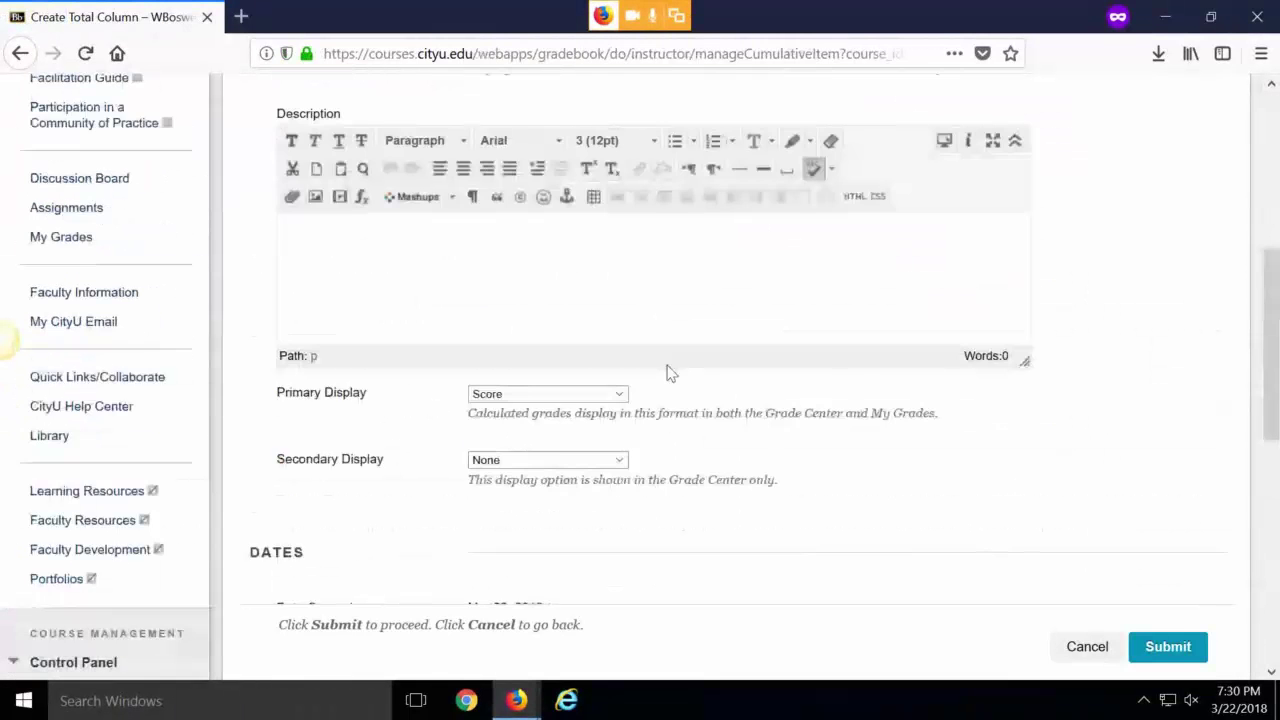
pyautogui.click(540, 397)
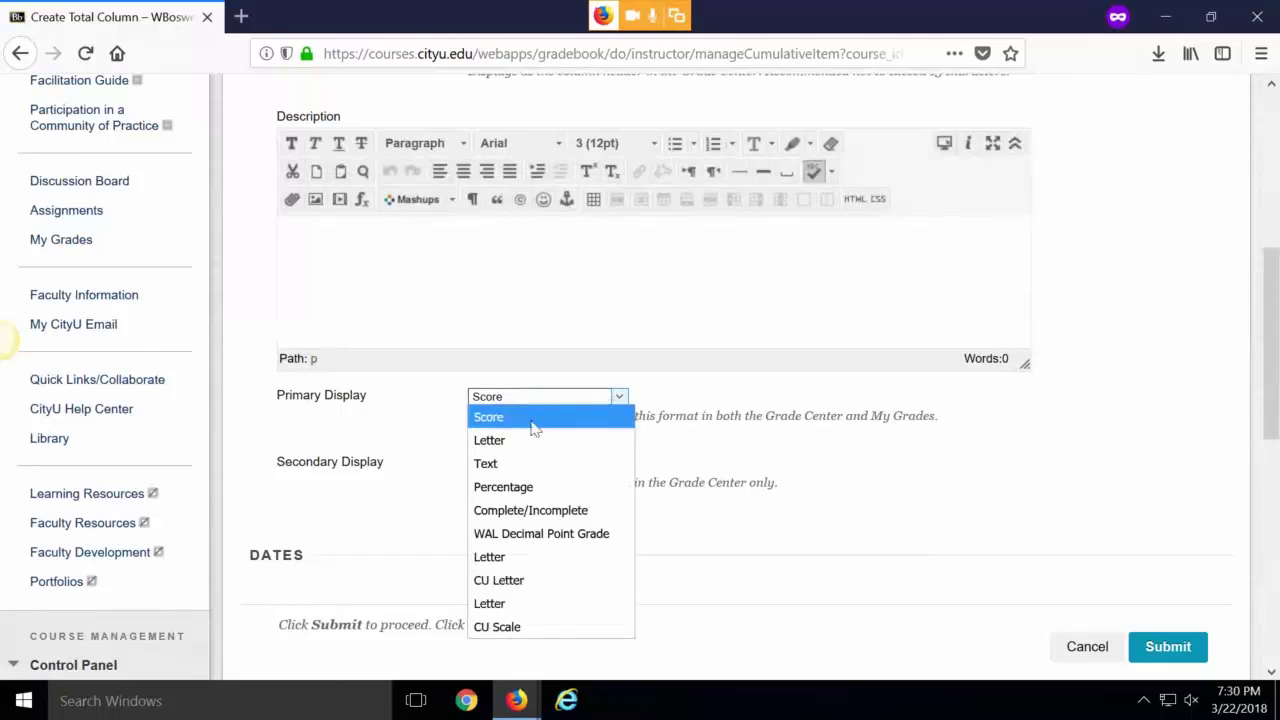
pyautogui.click(532, 627)
pyautogui.scroll(-1, 670, 504)
pyautogui.scroll(-6, 670, 504)
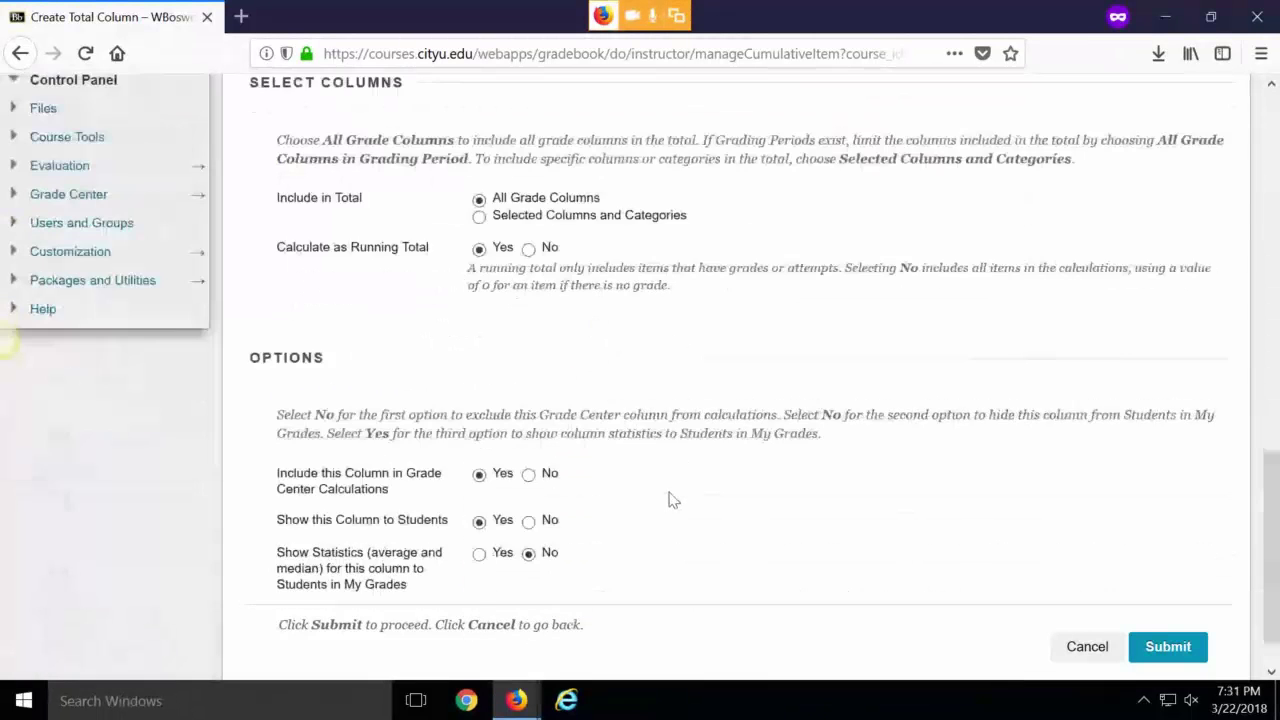
pyautogui.click(1168, 627)
pyautogui.click(705, 340)
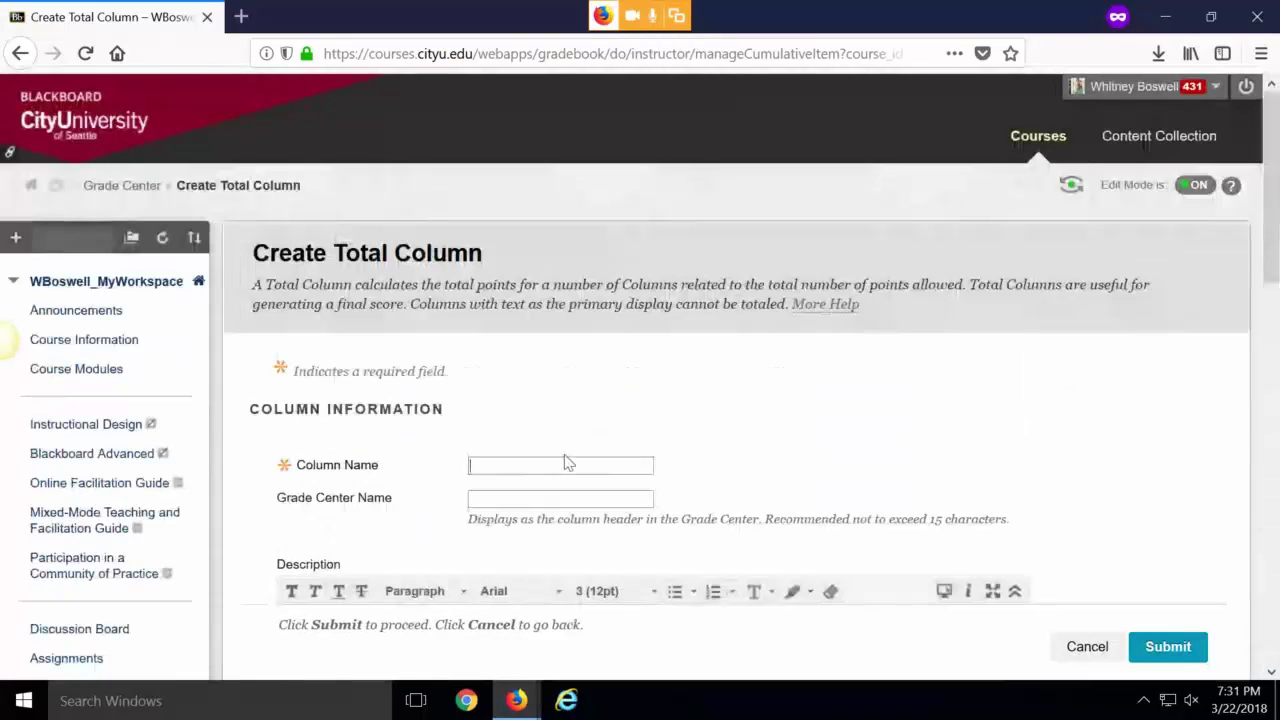
# Name the new total column "Second Scale" and submit it.
pyautogui.click(565, 461)
pyautogui.write('Secti')
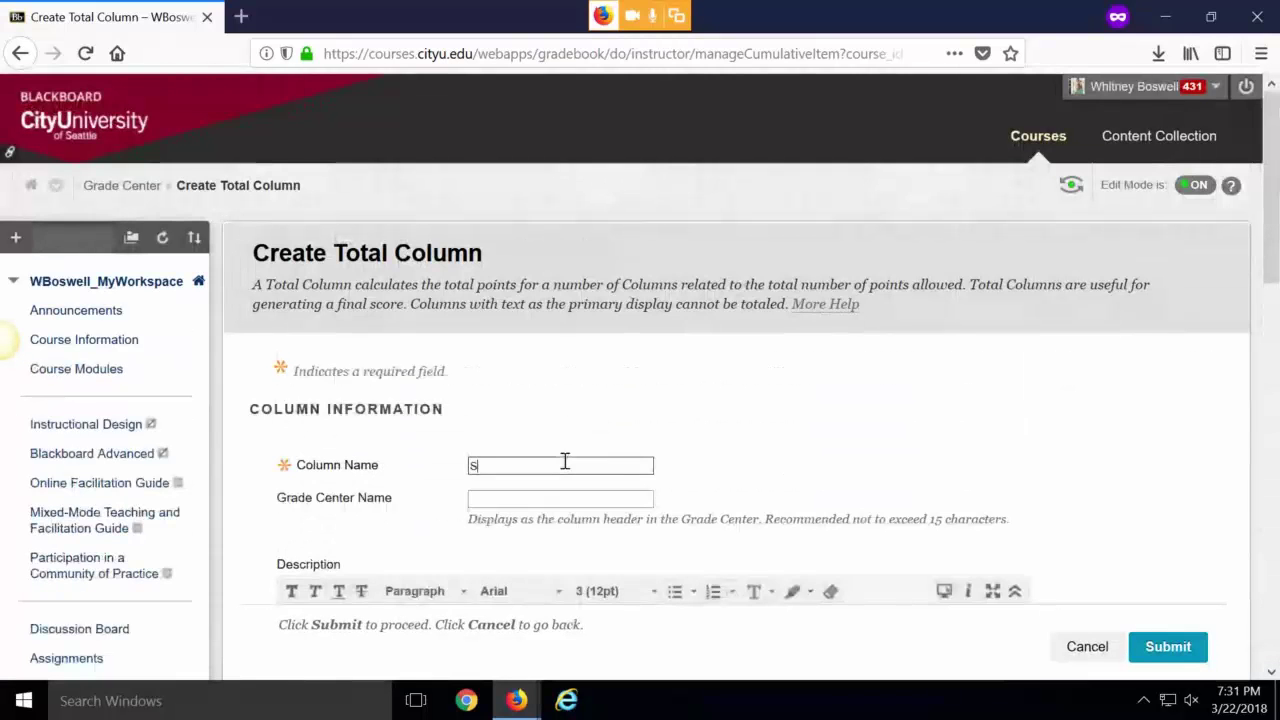
pyautogui.press('BackSpace')
pyautogui.press('BackSpace')
pyautogui.write('ond')
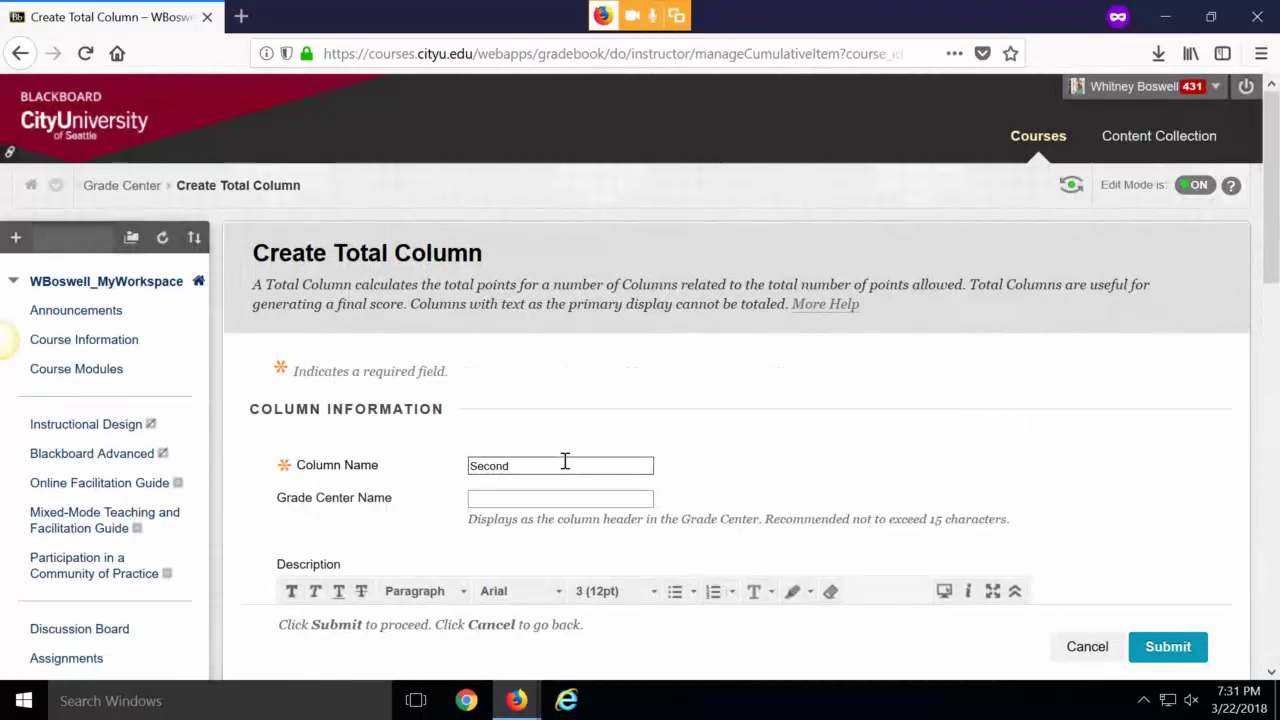
pyautogui.write(' Scale')
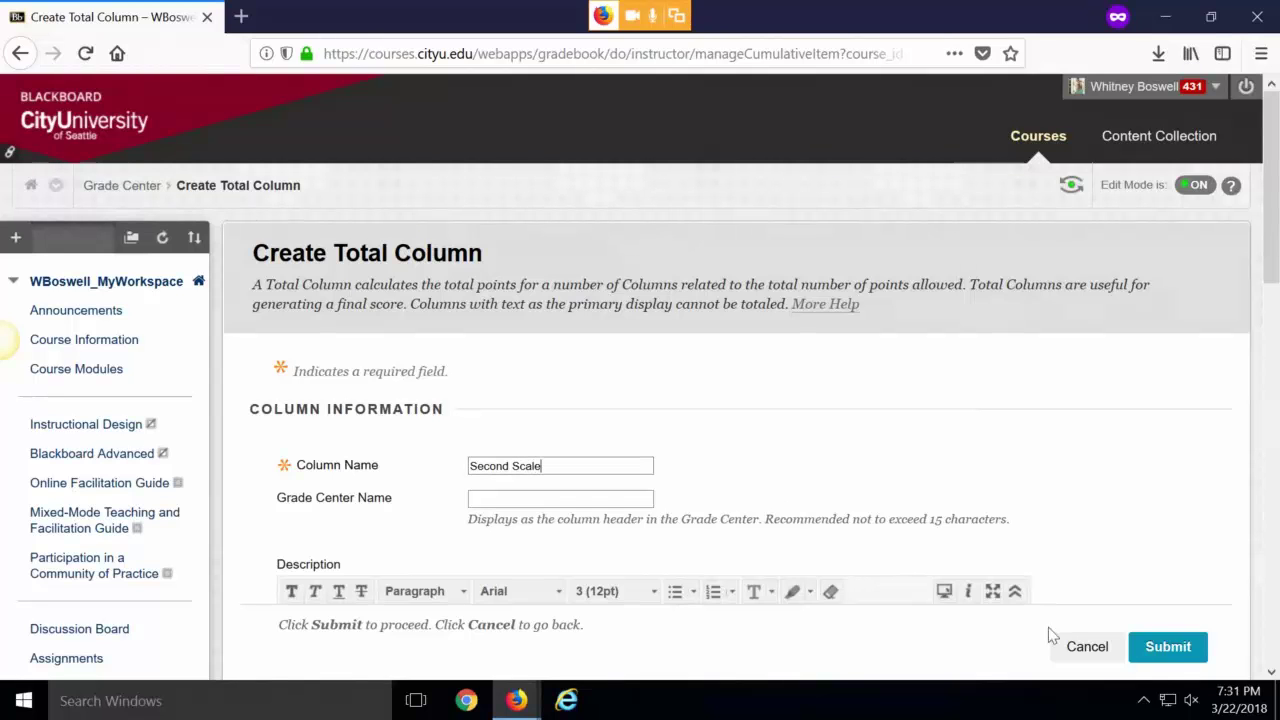
pyautogui.click(1168, 646)
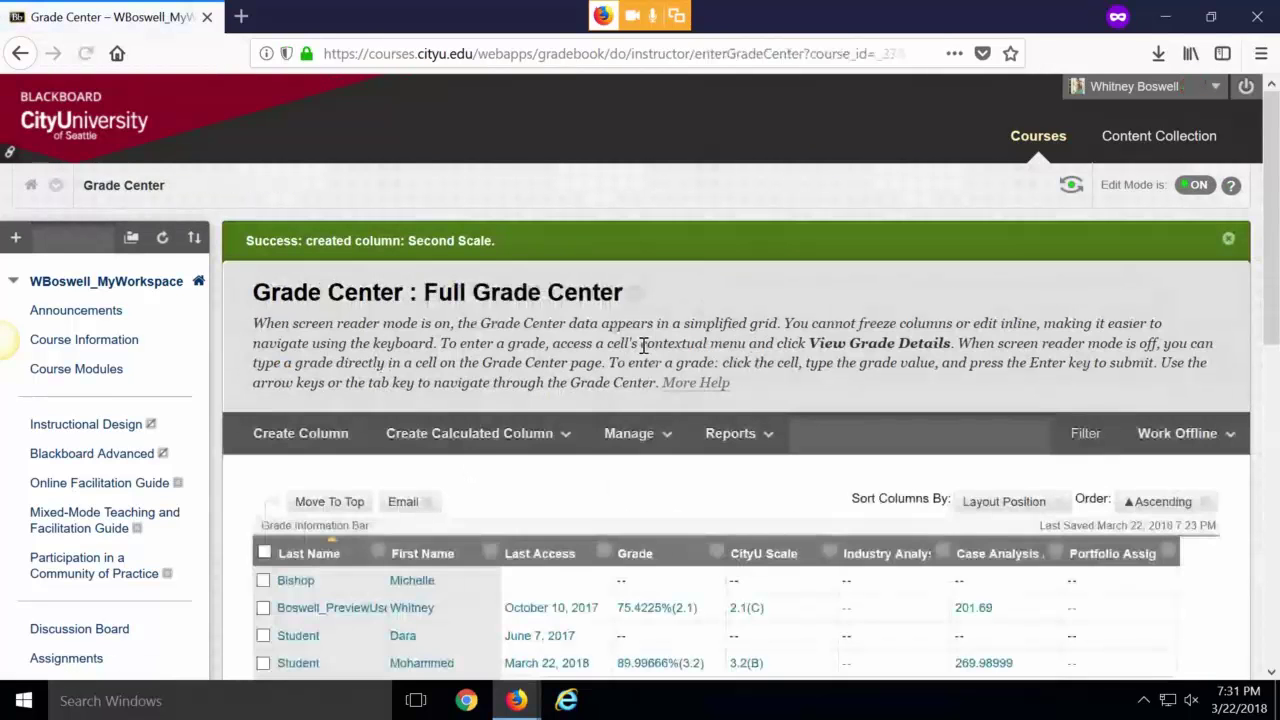
# Start a new calculated Weighted column named "WEighted" with CU Scale as its primary display.
pyautogui.click(470, 433)
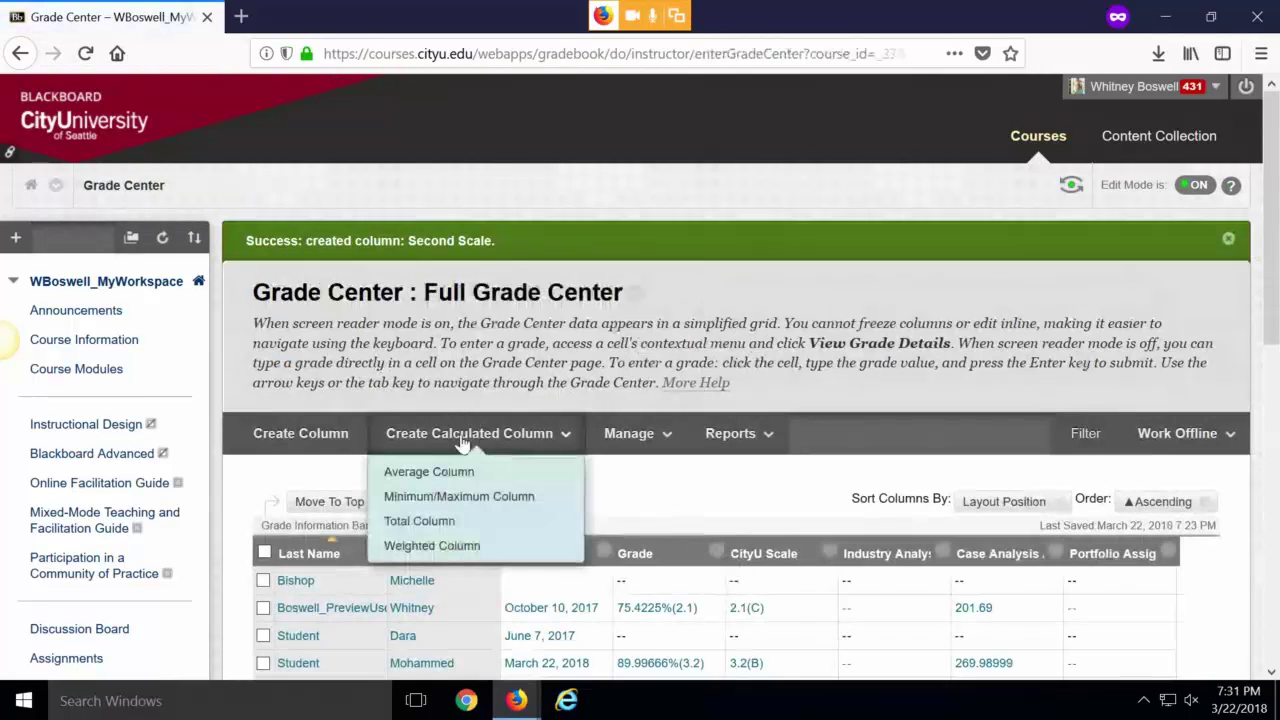
pyautogui.click(452, 547)
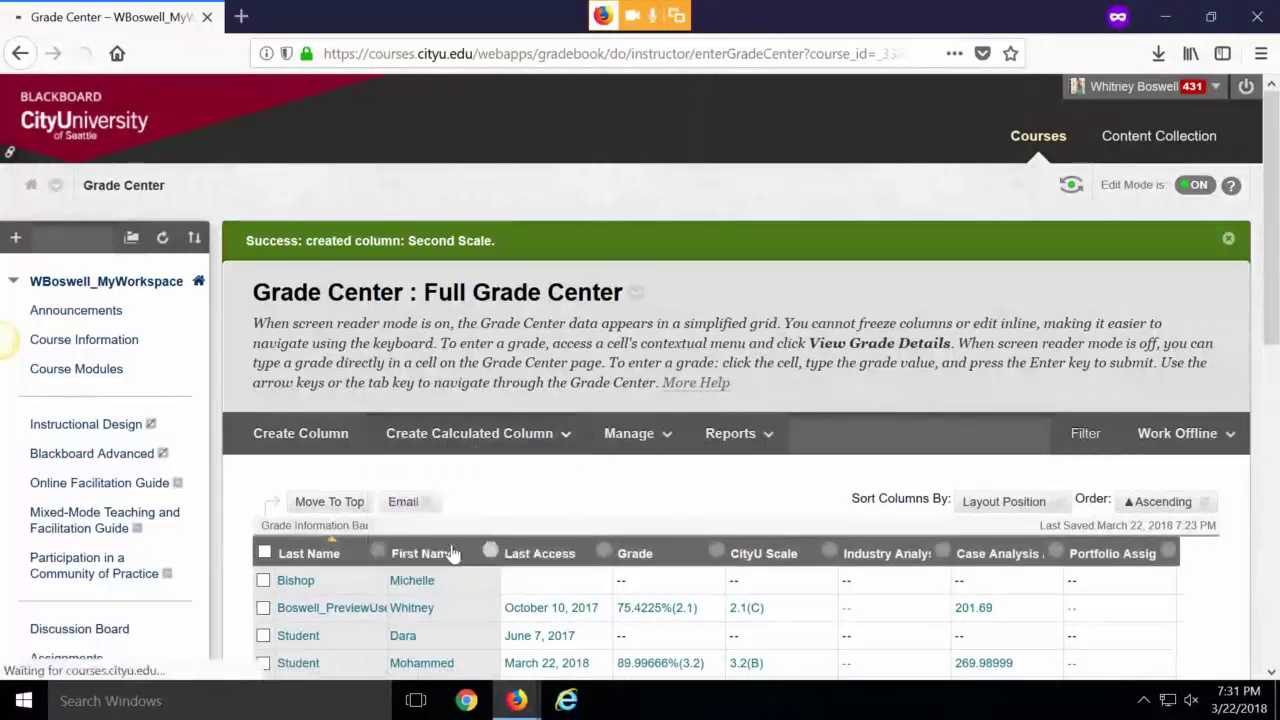
pyautogui.scroll(-2, 654, 451)
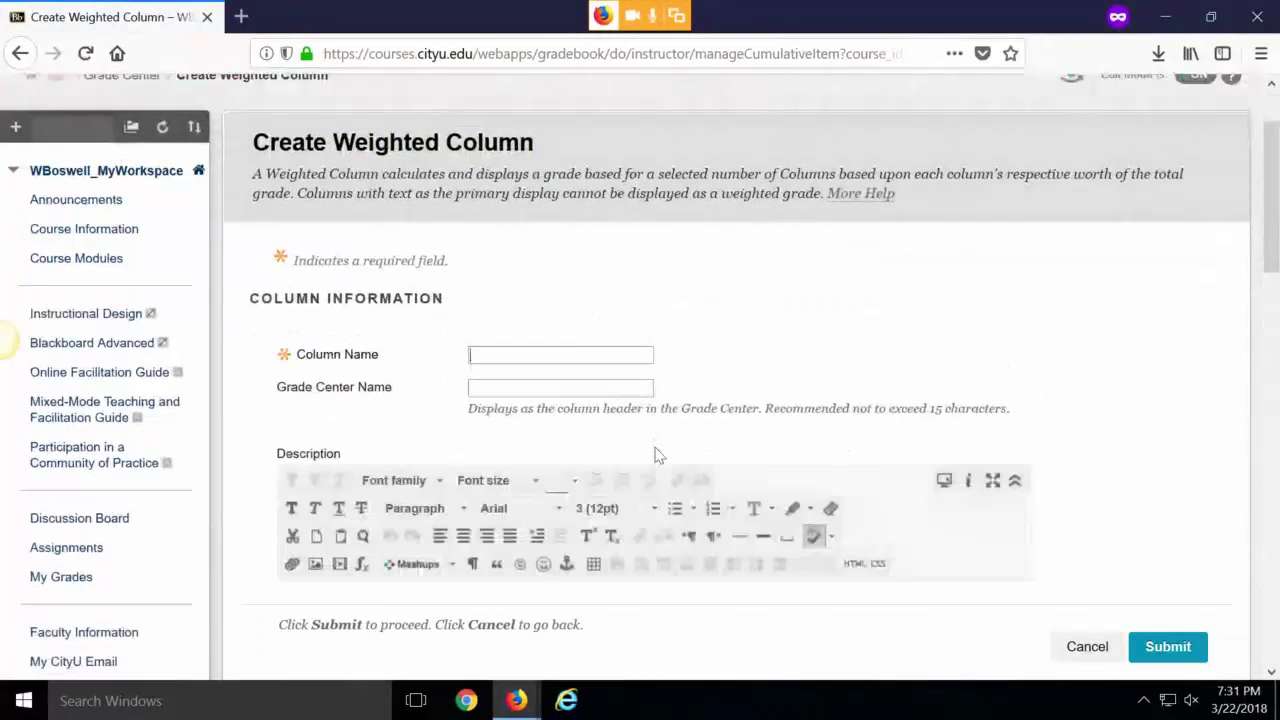
pyautogui.write('WEighted')
pyautogui.scroll(-10, 658, 455)
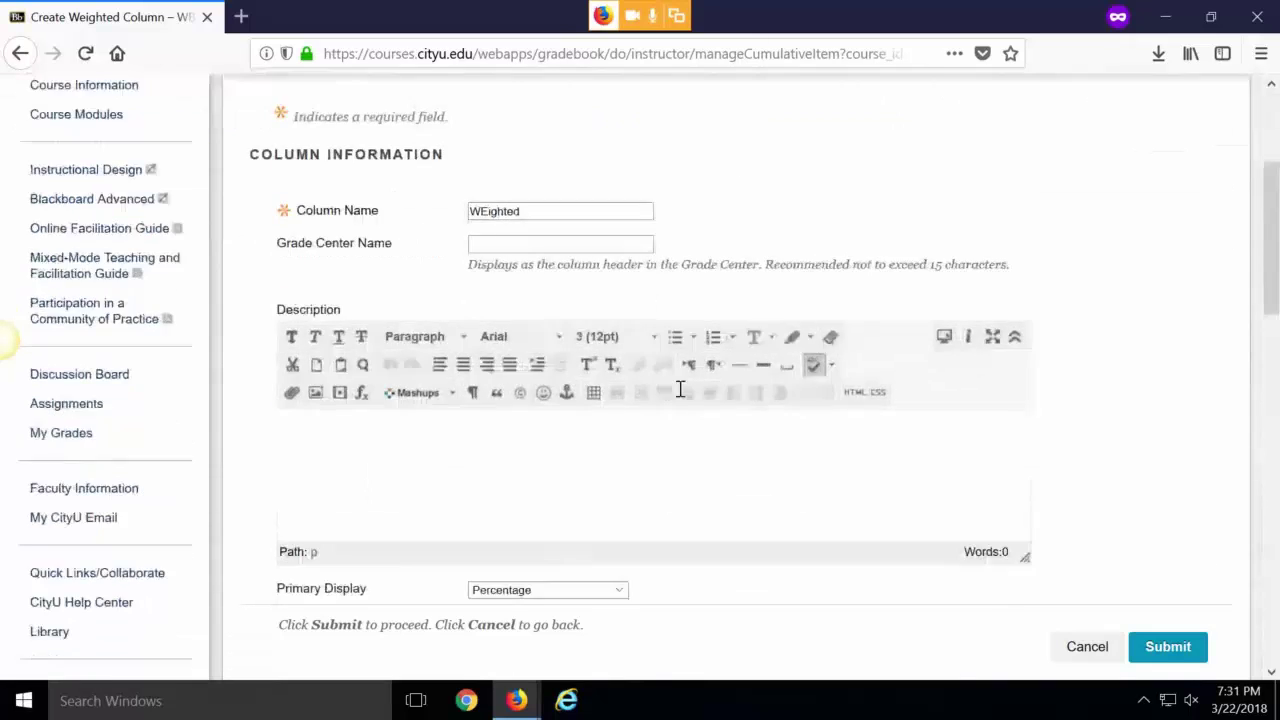
pyautogui.scroll(5, 680, 386)
pyautogui.click(590, 398)
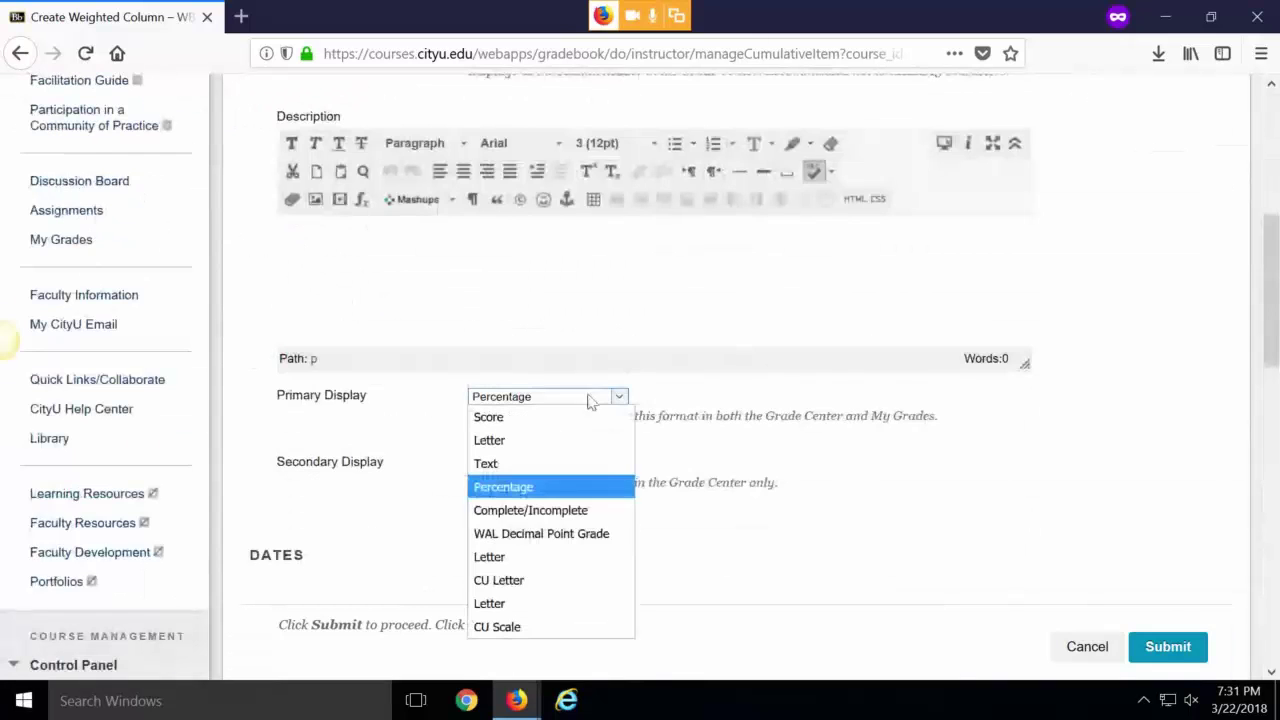
pyautogui.click(545, 626)
# Add the Practice Wiki column and the Other category to the weighted grade, and review the remaining column options.
pyautogui.scroll(-5, 641, 554)
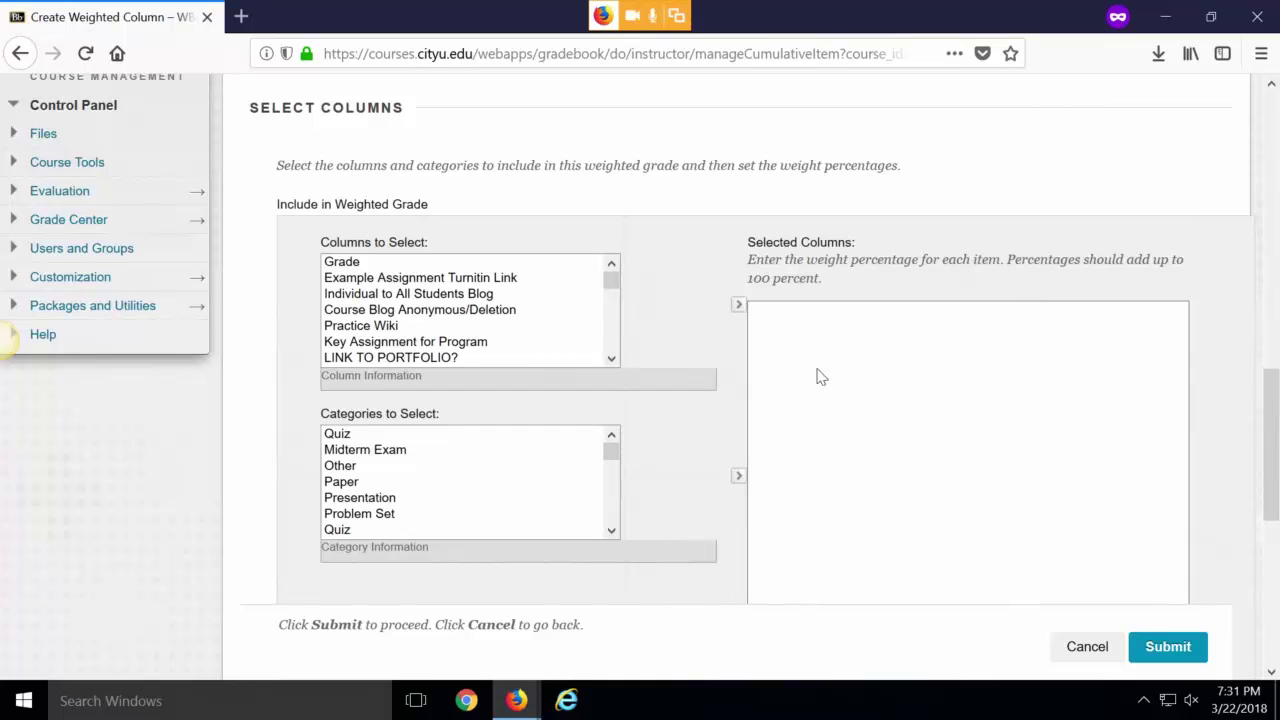
pyautogui.click(400, 325)
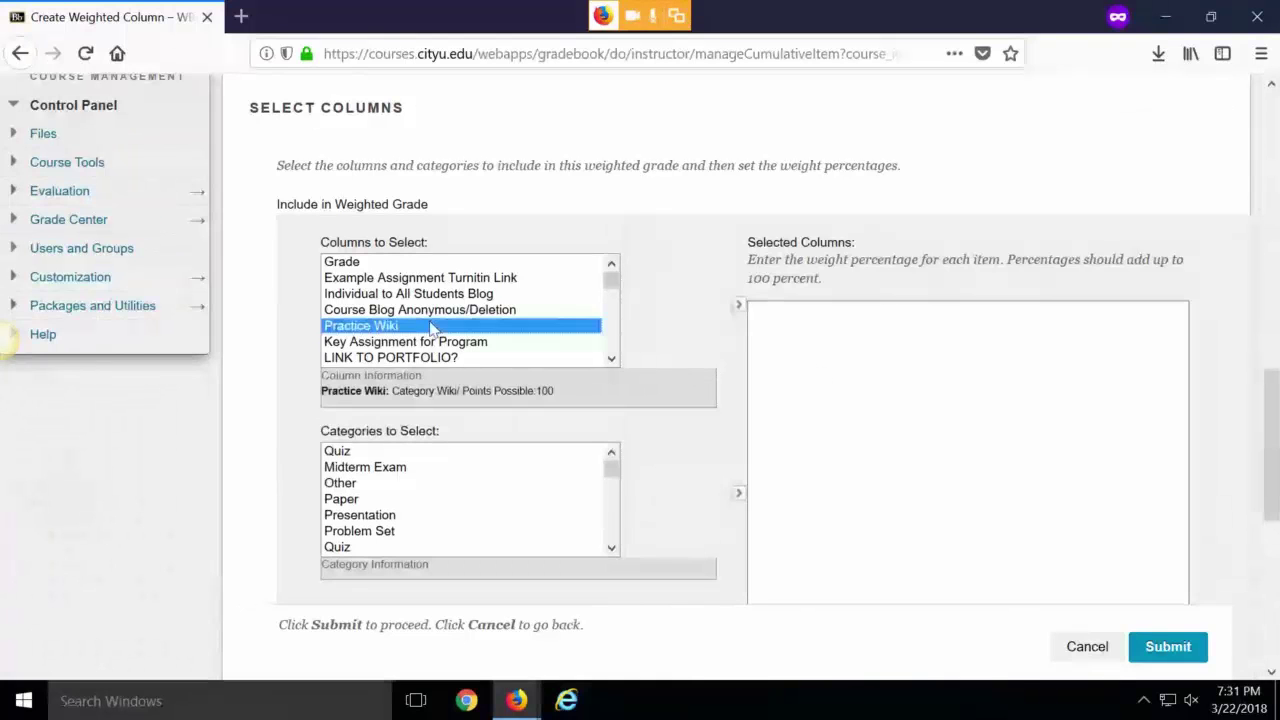
pyautogui.click(738, 304)
pyautogui.click(437, 467)
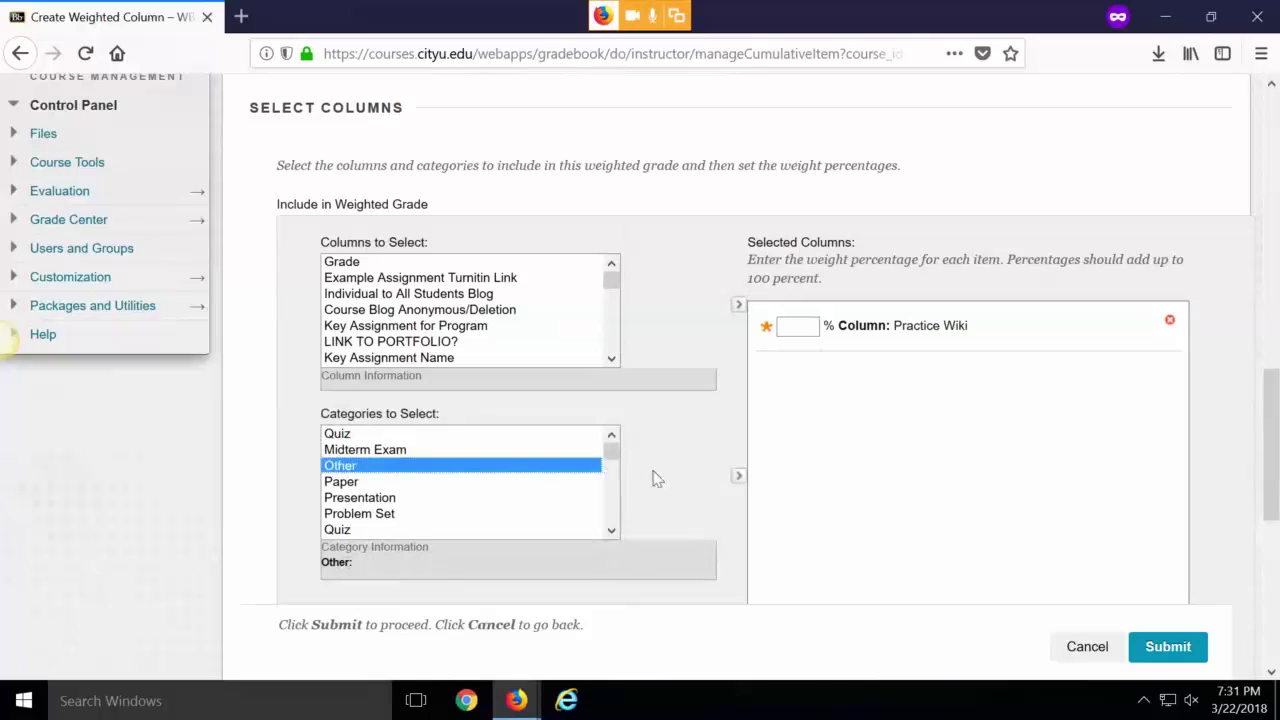
pyautogui.click(738, 476)
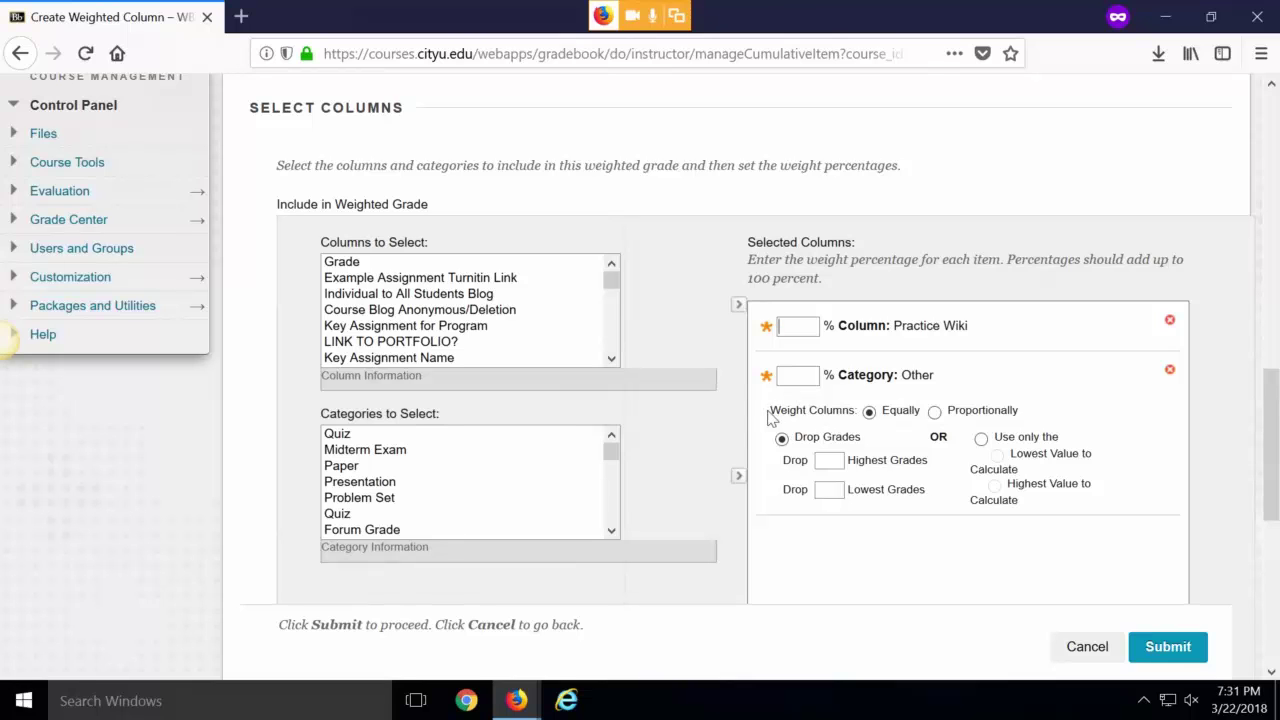
pyautogui.scroll(-5, 770, 420)
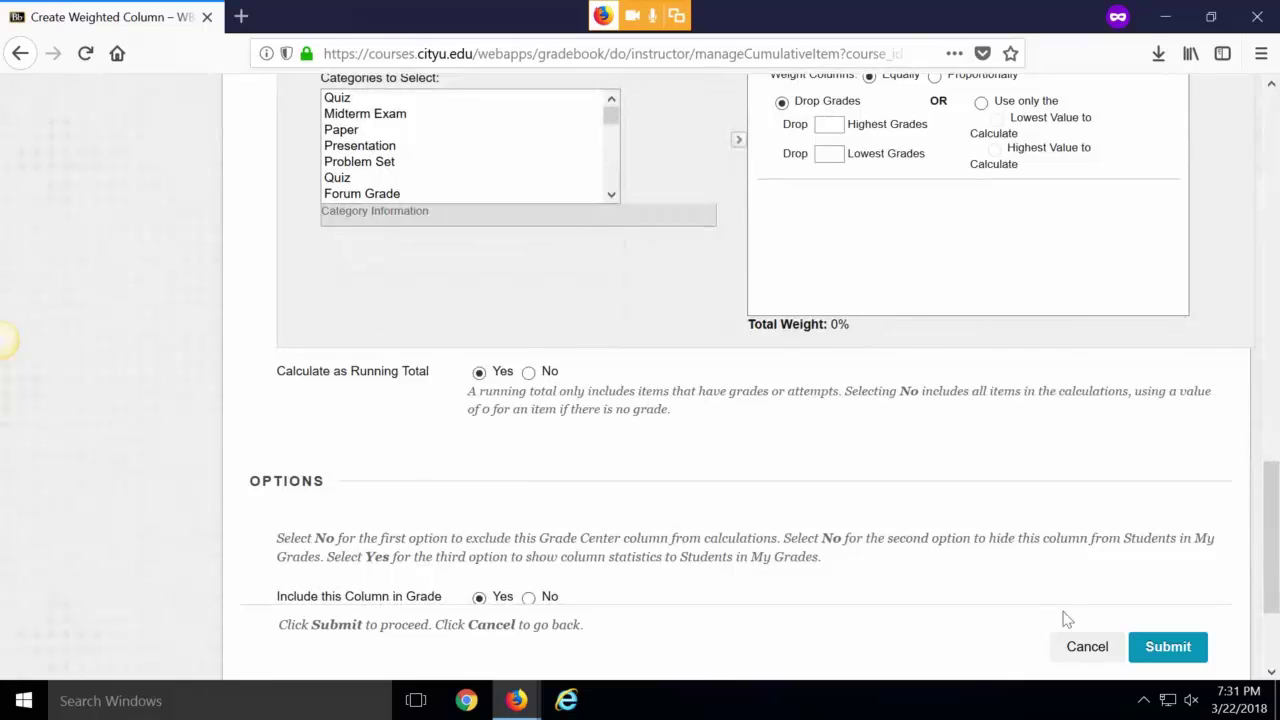
# Cancel creating the weighted column and bring the Second Scale column into view in the Full Grade Center grid.
pyautogui.click(1087, 646)
pyautogui.click(735, 394)
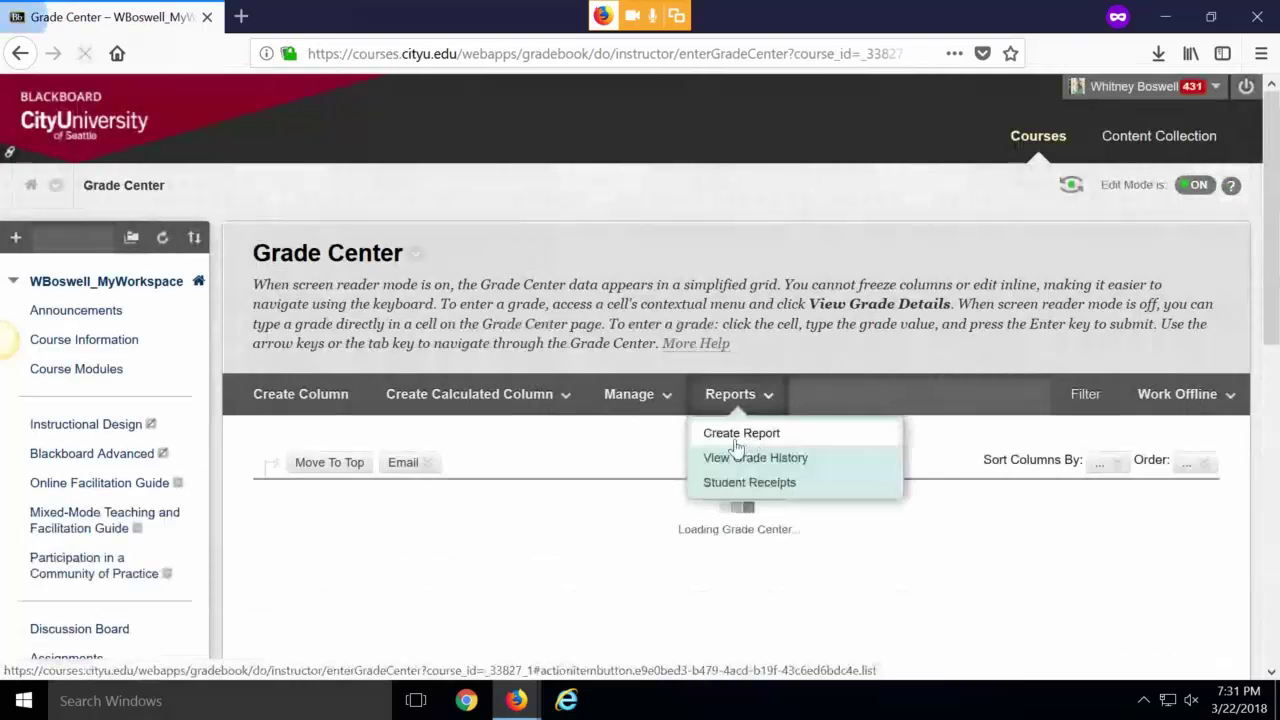
pyautogui.scroll(-2, 890, 393)
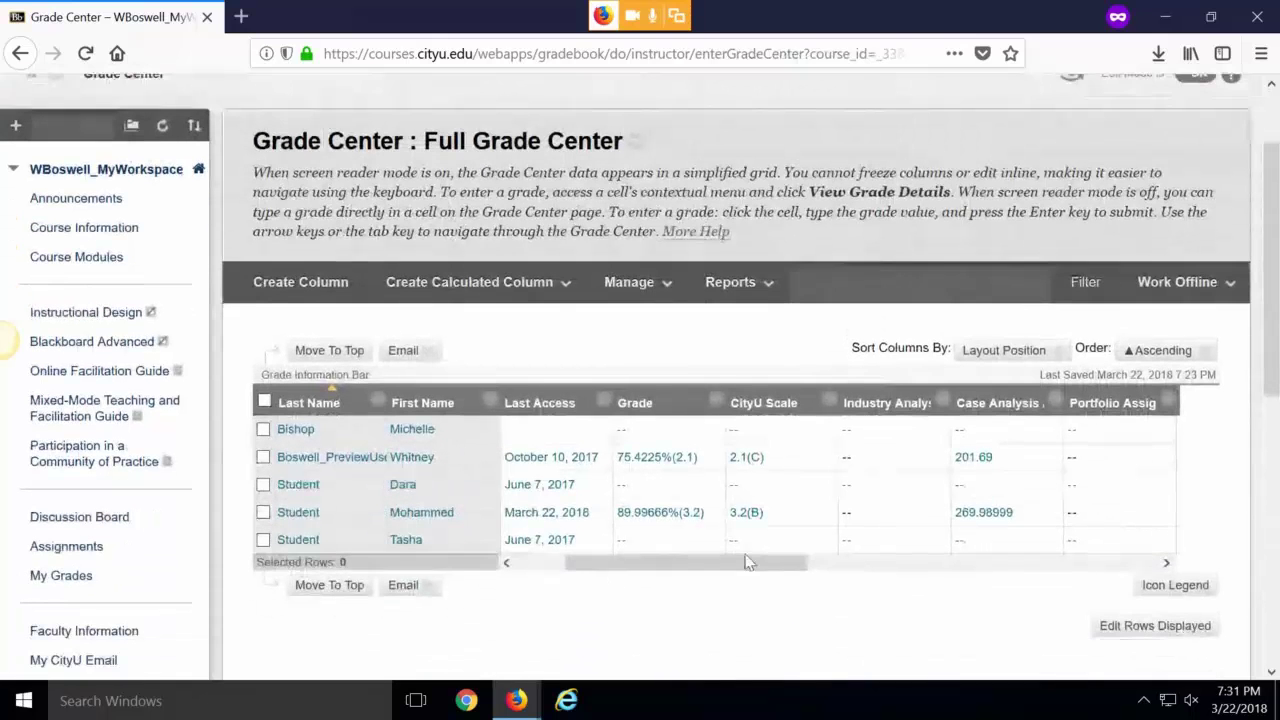
pyautogui.scroll(-2, 930, 556)
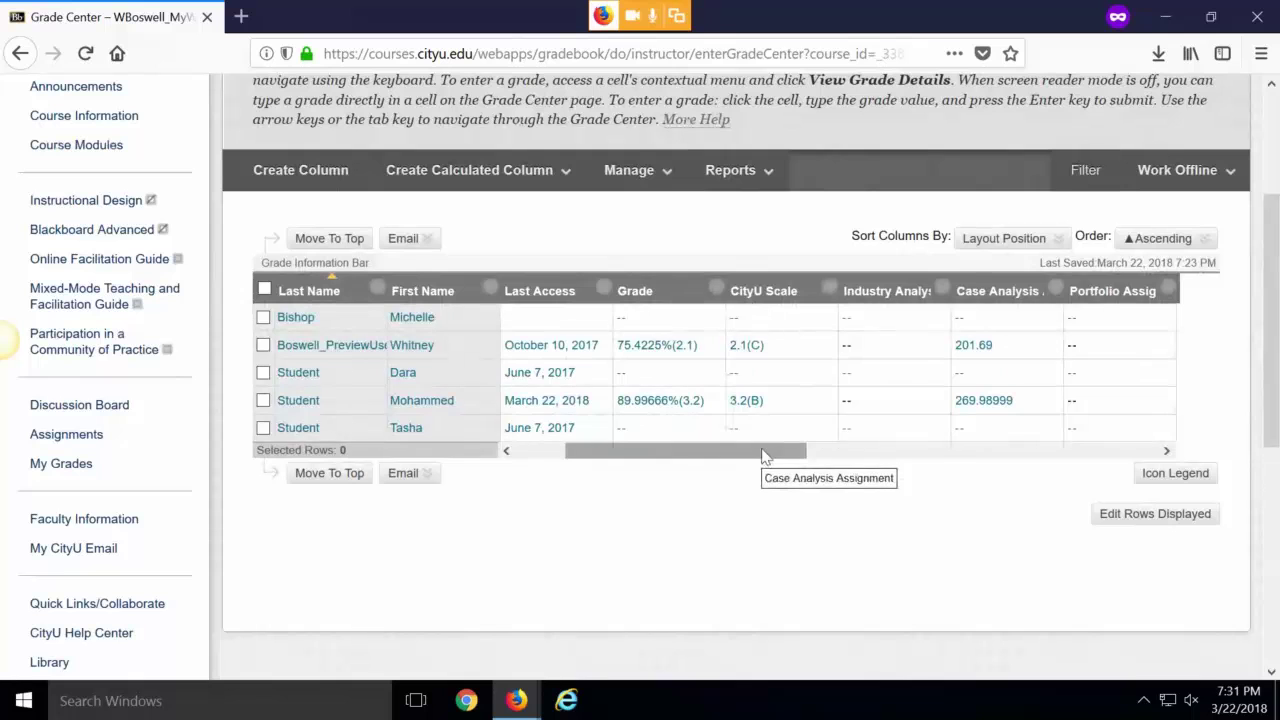
pyautogui.moveTo(765, 455); pyautogui.dragTo(1165, 393)
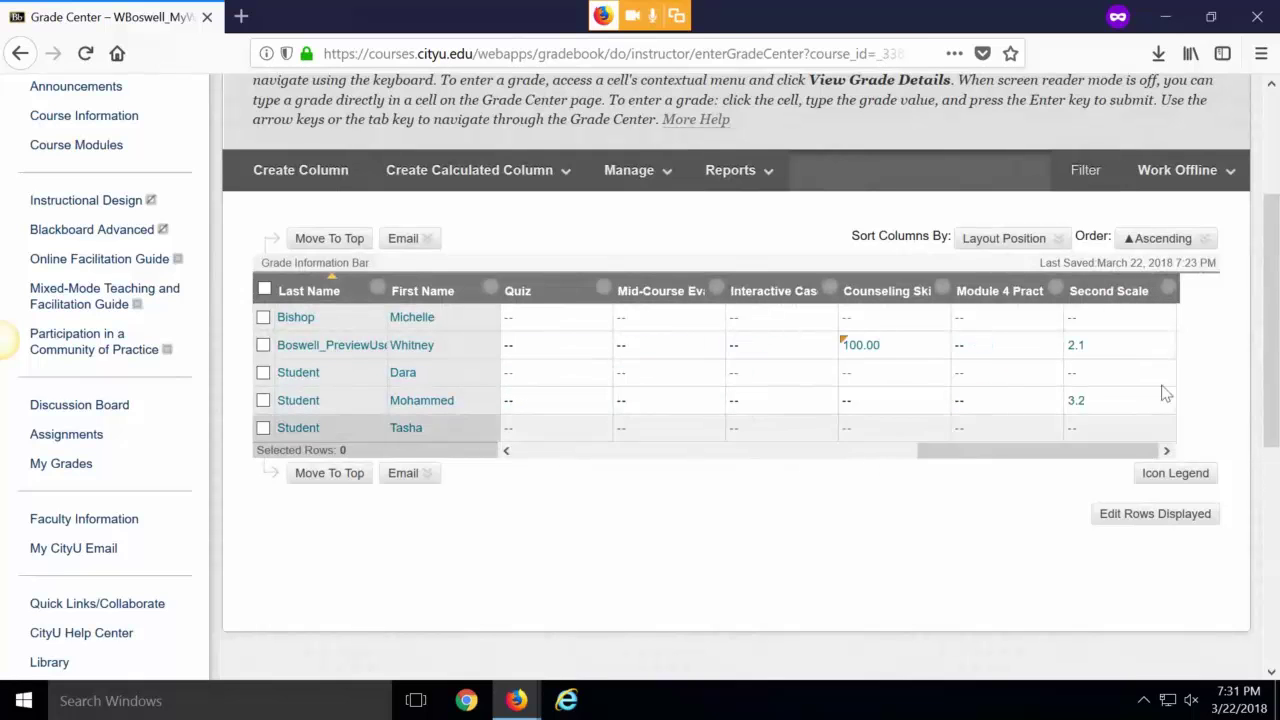
pyautogui.click(1168, 290)
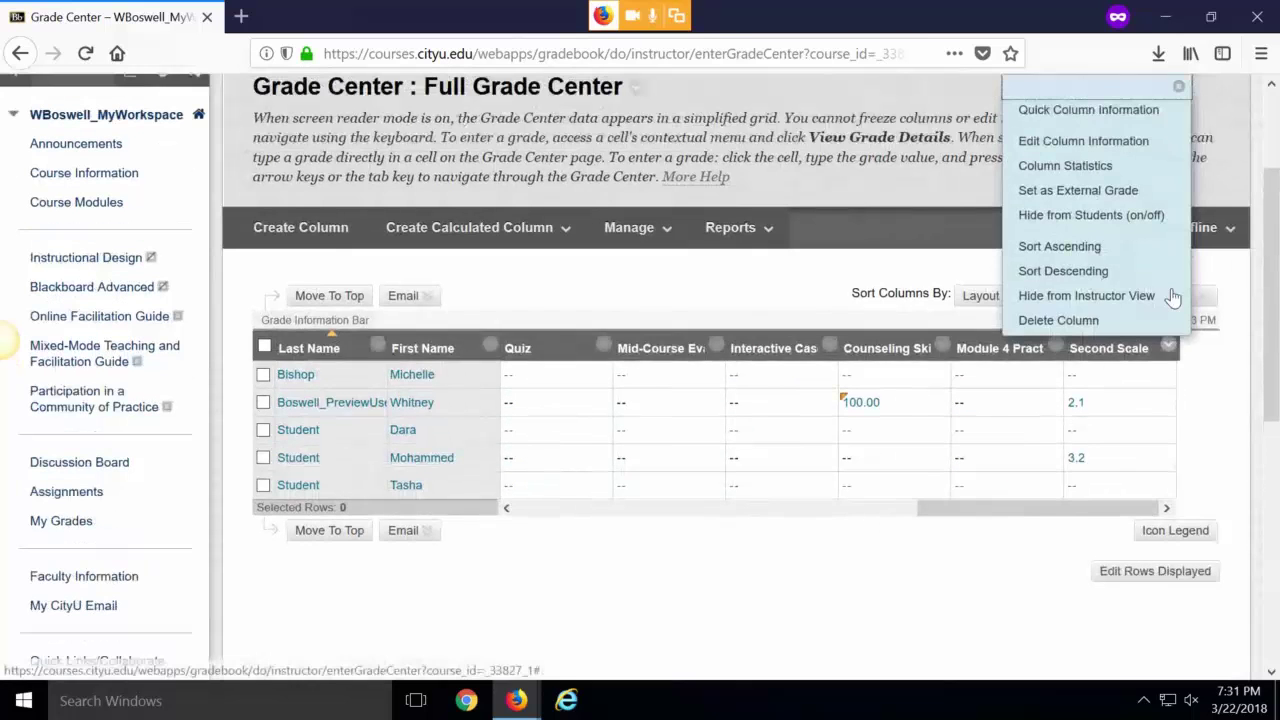
pyautogui.click(1103, 148)
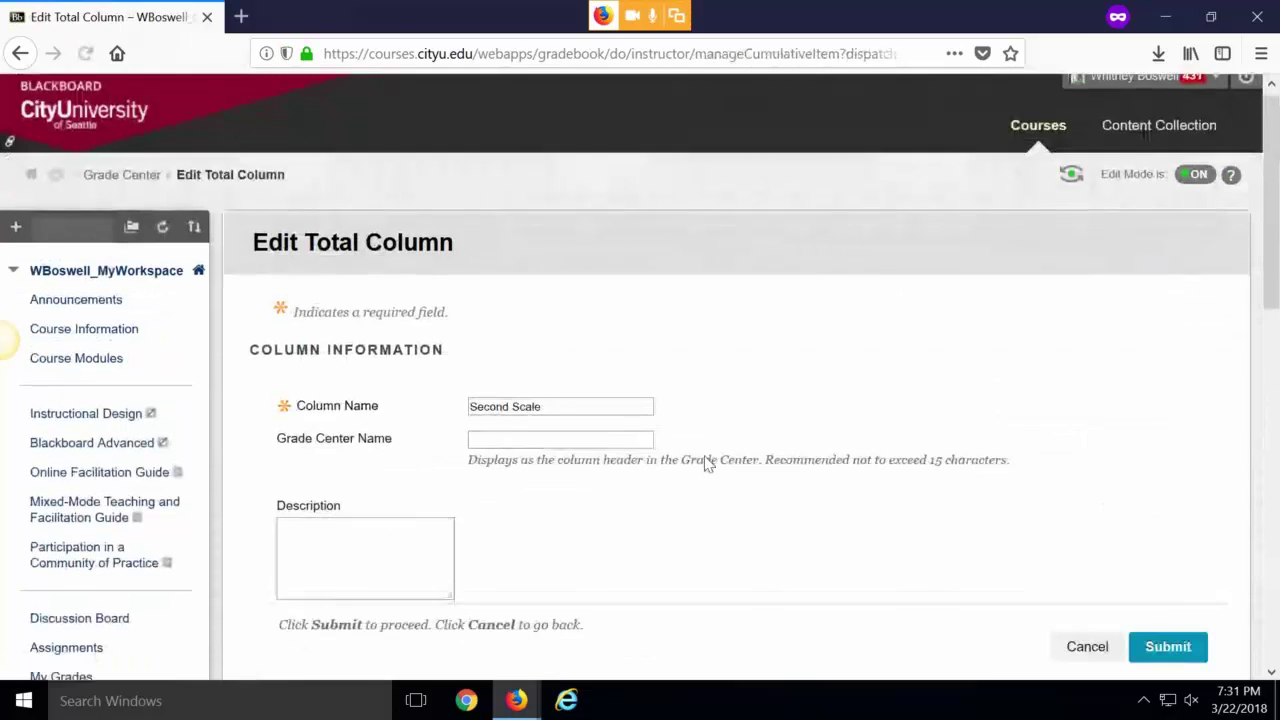
pyautogui.scroll(-6, 706, 463)
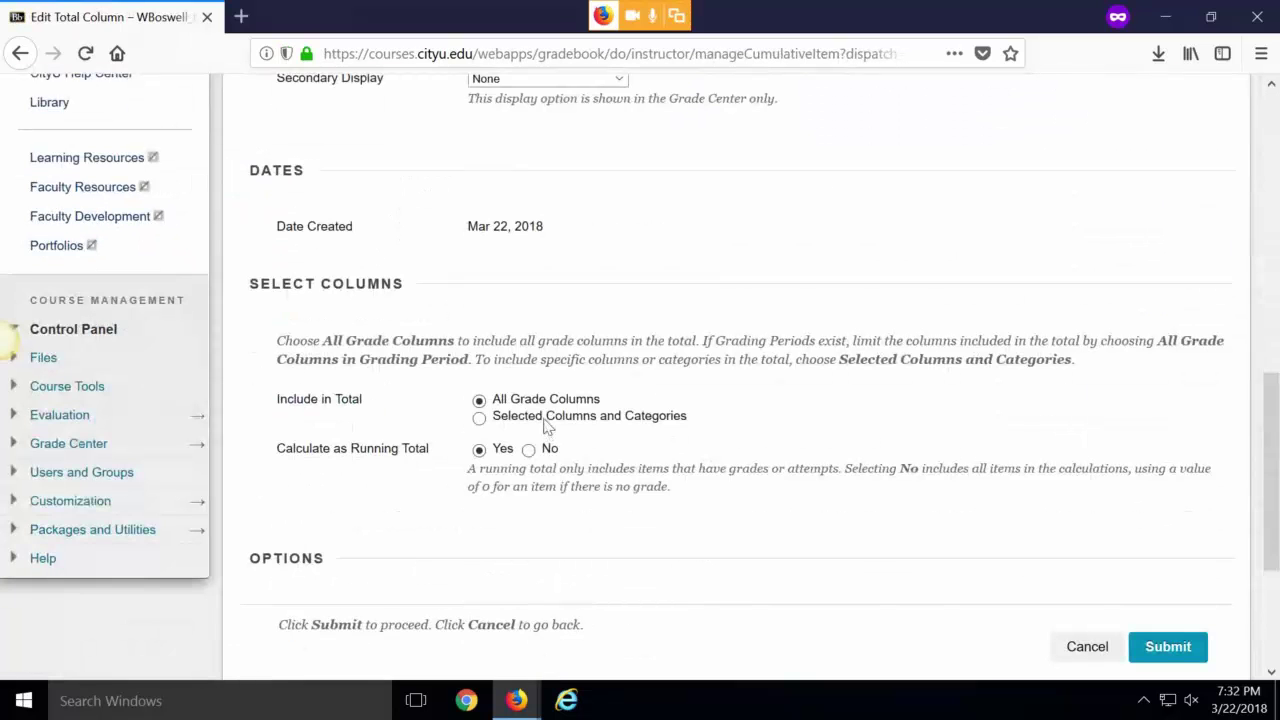
pyautogui.click(547, 418)
pyautogui.scroll(-1, 638, 488)
pyautogui.scroll(3, 620, 470)
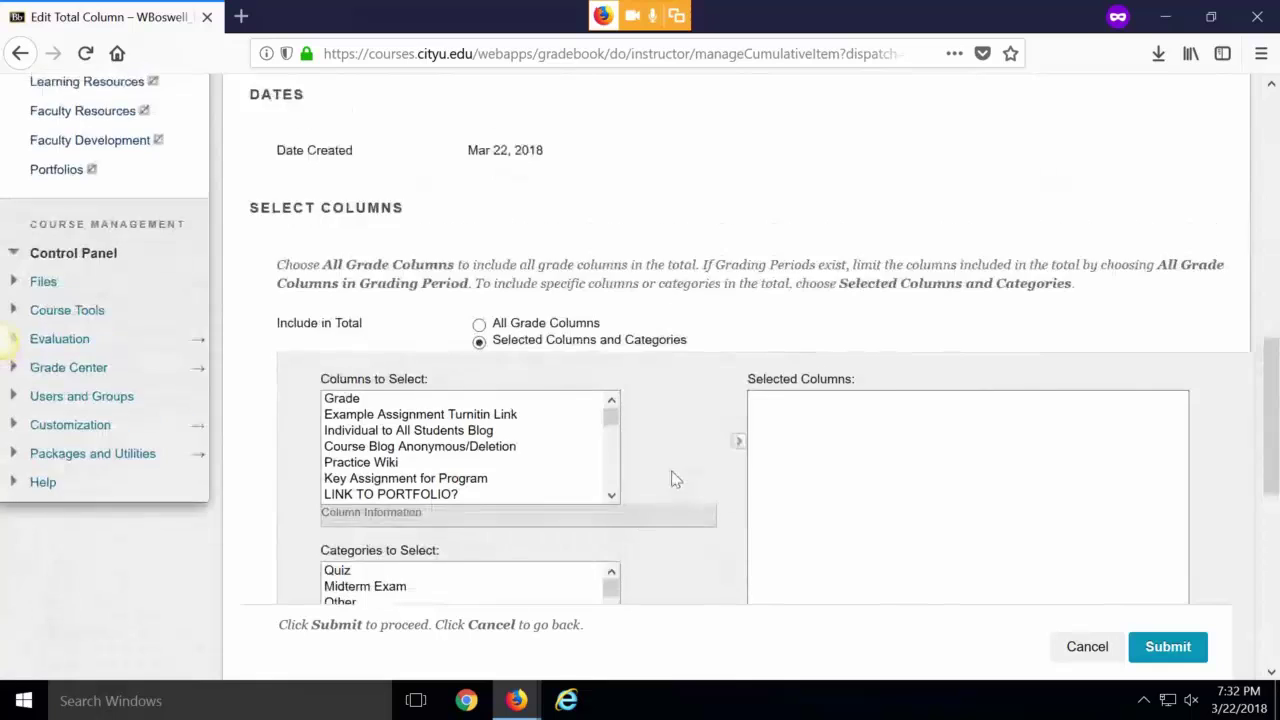
pyautogui.click(548, 512)
pyautogui.scroll(4, 986, 540)
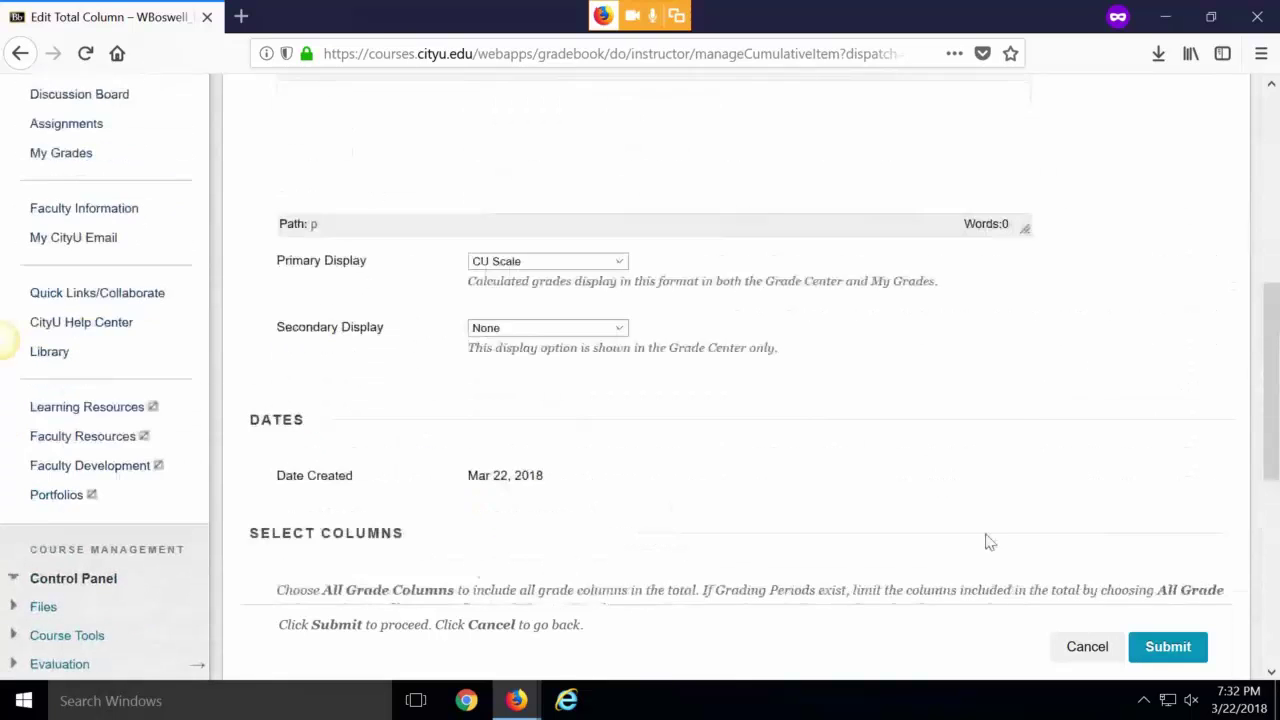
pyautogui.click(1084, 646)
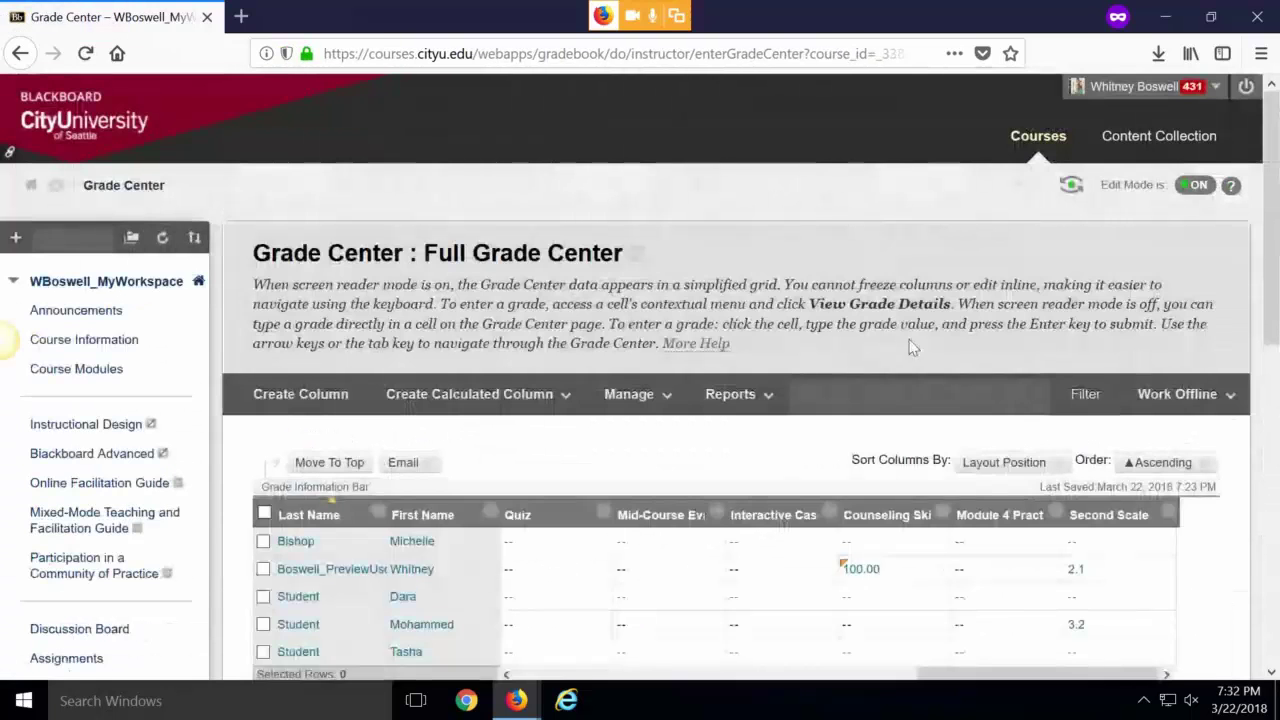
pyautogui.scroll(-2, 910, 346)
pyautogui.scroll(-1, 910, 346)
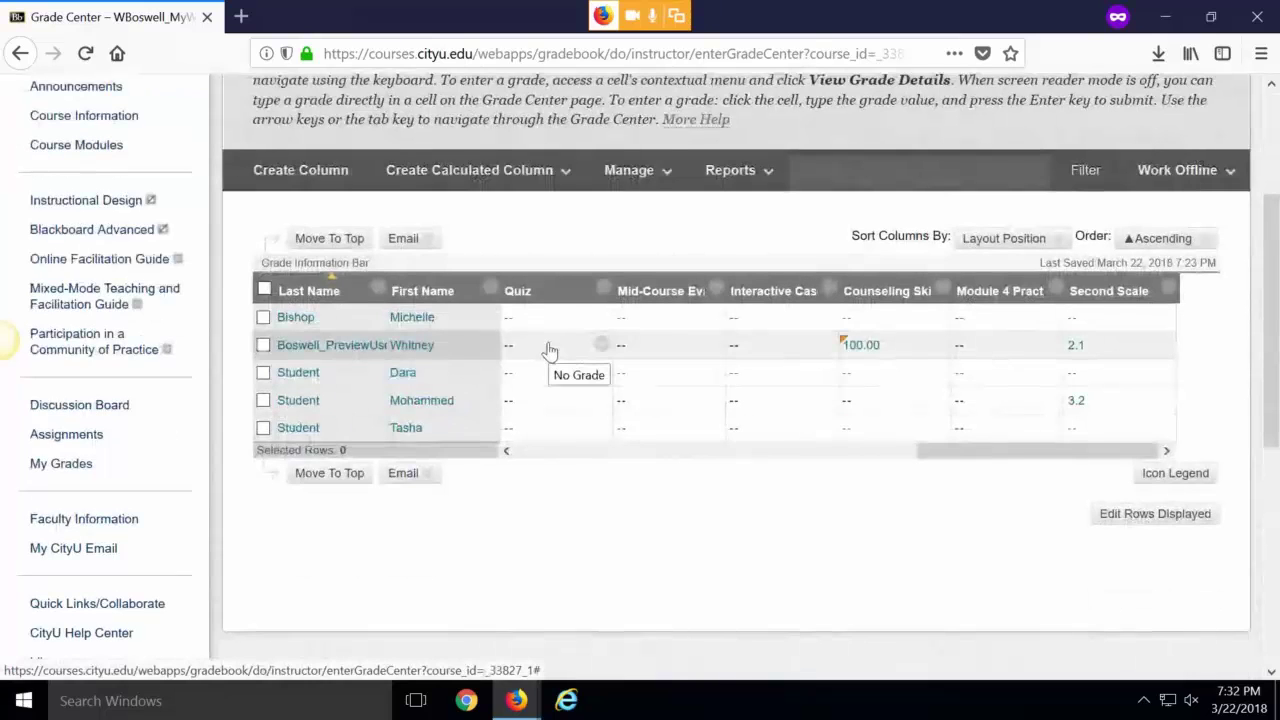
pyautogui.click(483, 175)
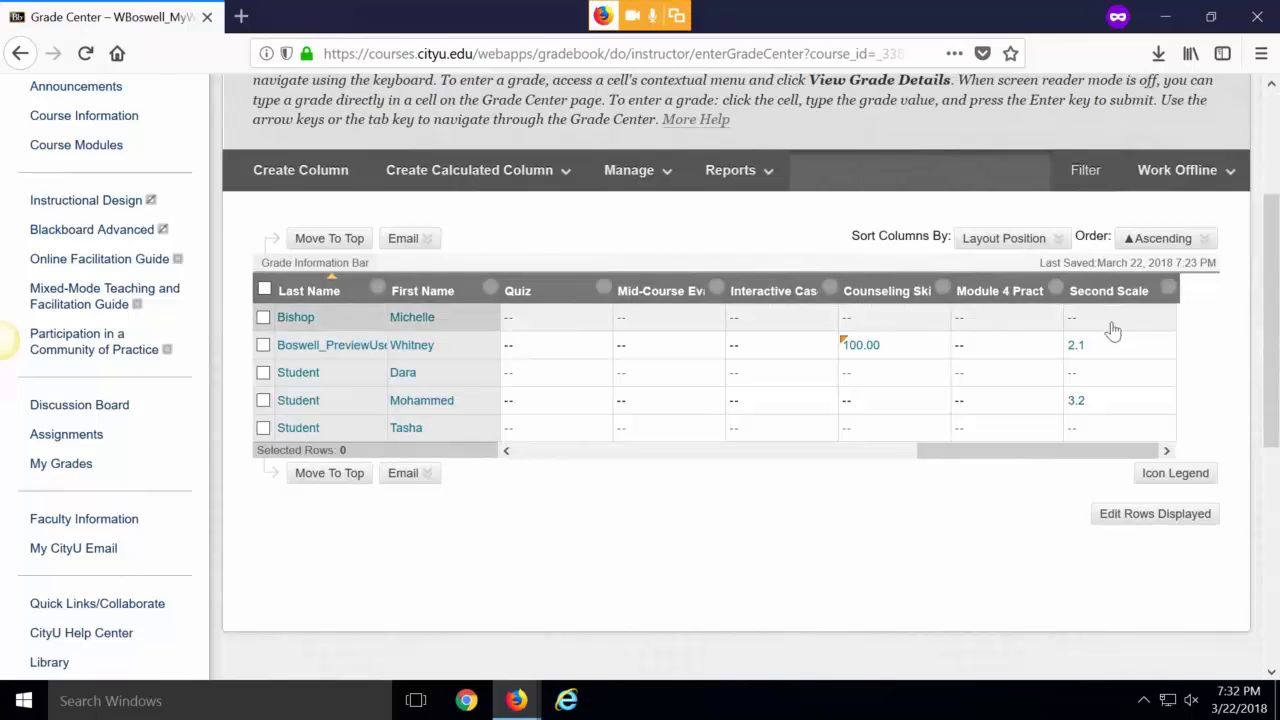
# Edit the Second Scale column's settings so that its total includes only Selected Columns and Categories.
pyautogui.click(1167, 290)
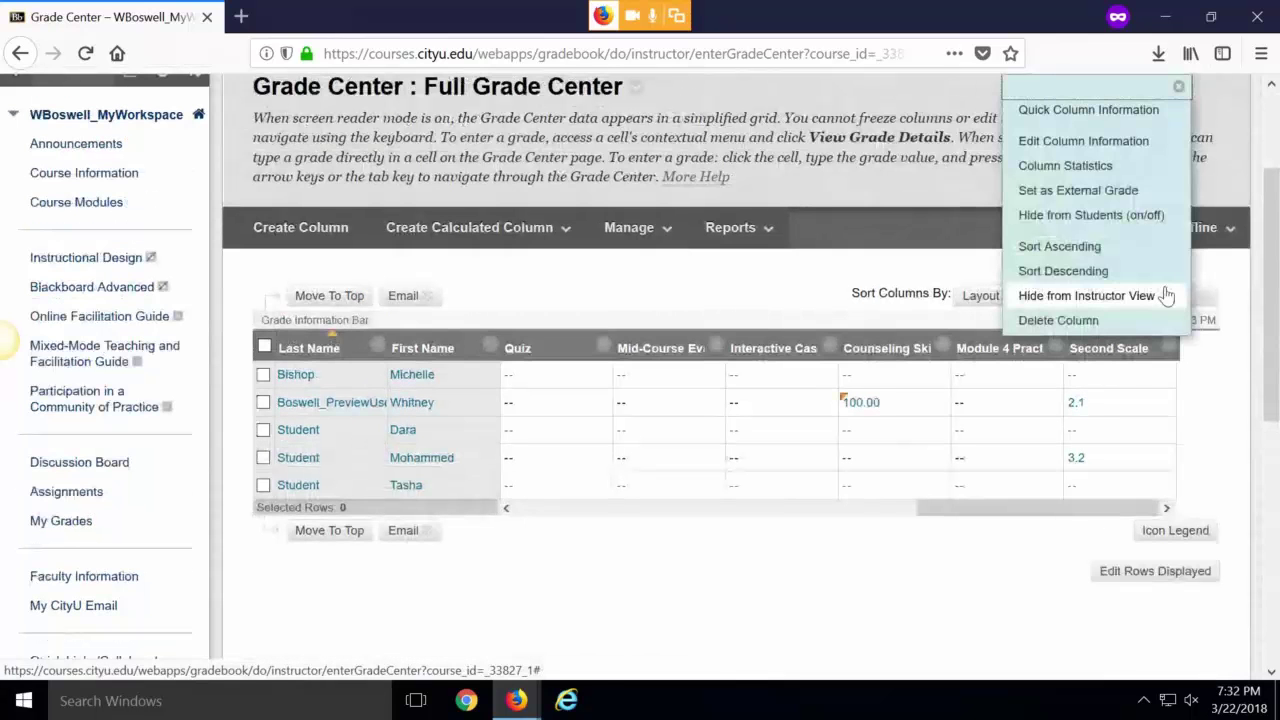
pyautogui.click(1083, 141)
pyautogui.scroll(-8, 726, 331)
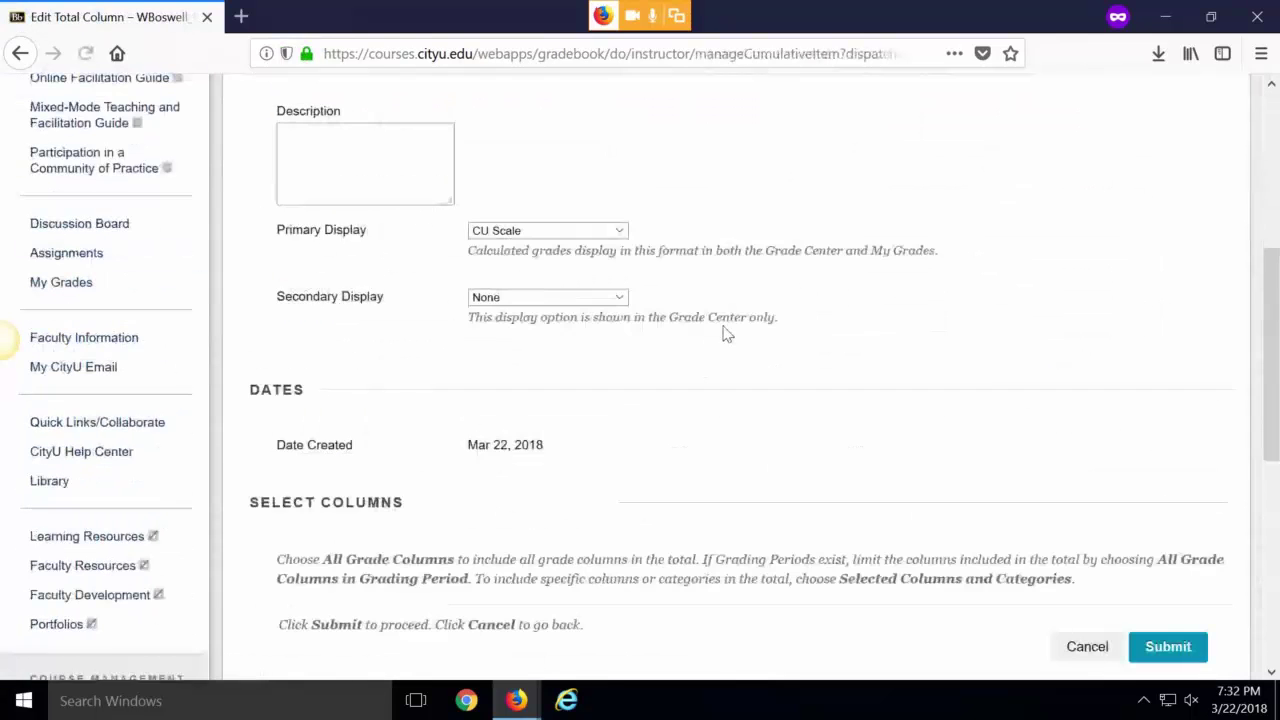
pyautogui.scroll(-4, 726, 331)
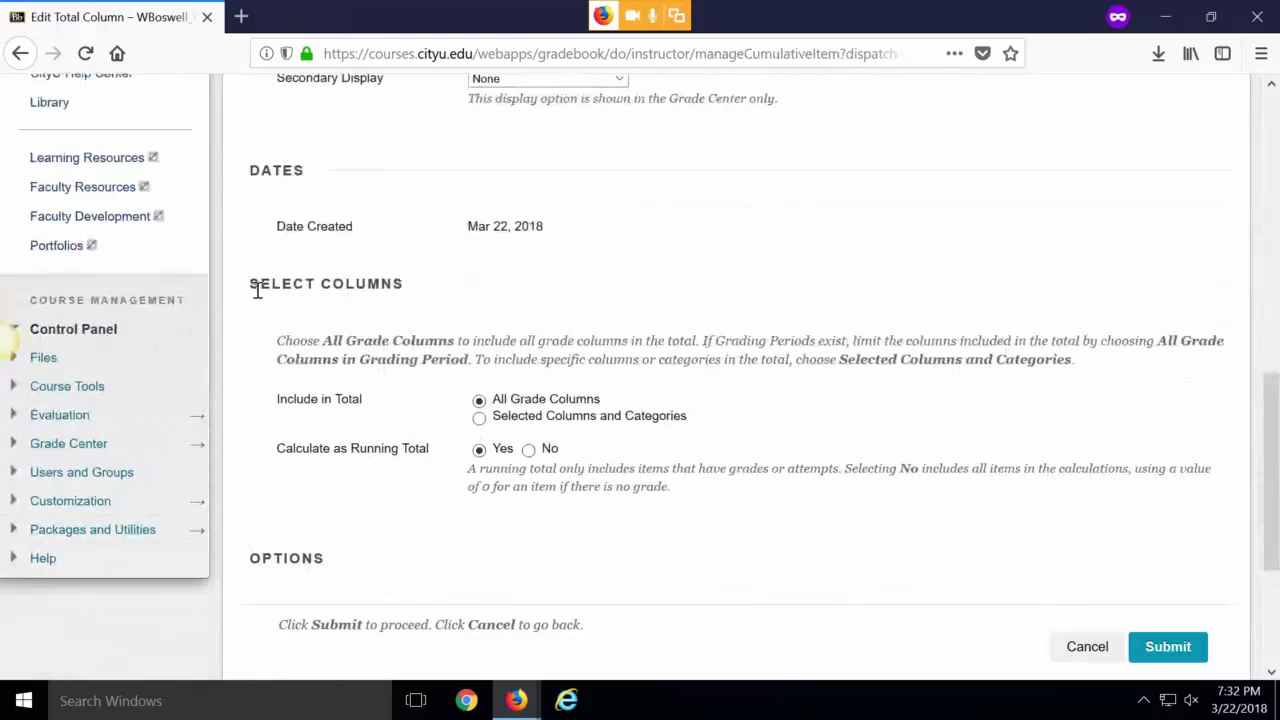
pyautogui.moveTo(260, 285); pyautogui.dragTo(418, 297)
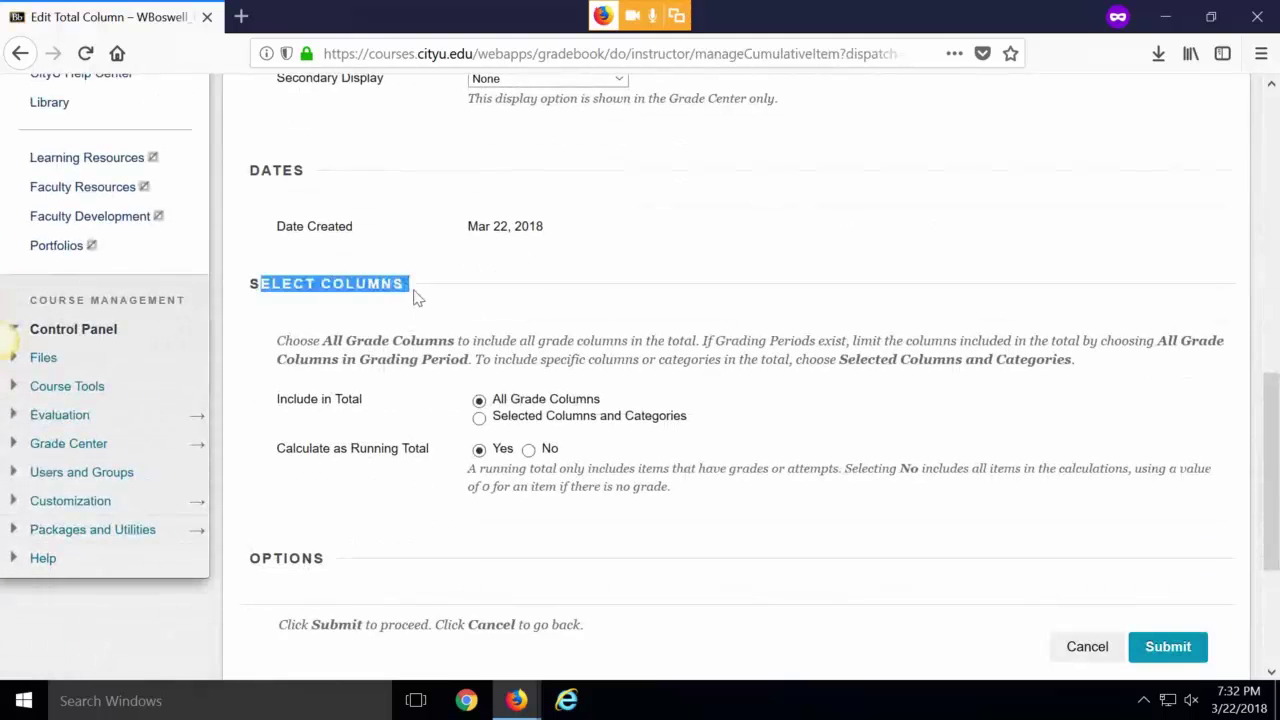
pyautogui.click(480, 418)
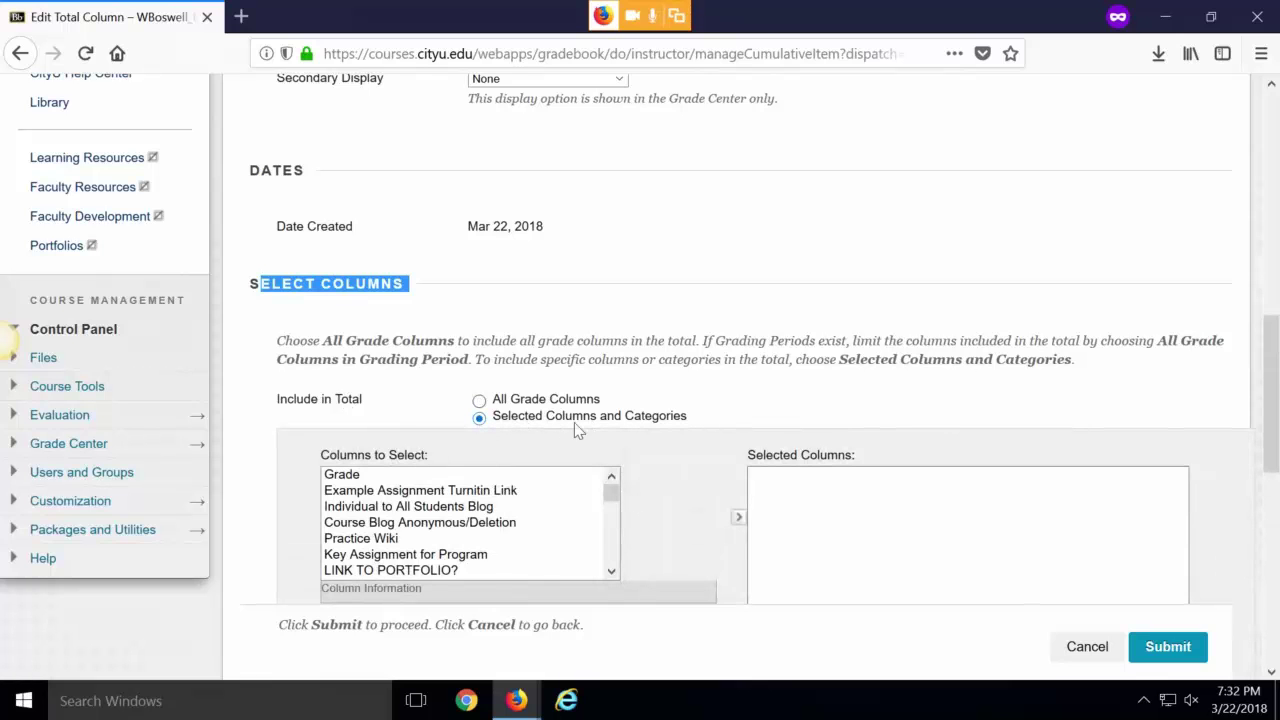
pyautogui.scroll(-4, 576, 428)
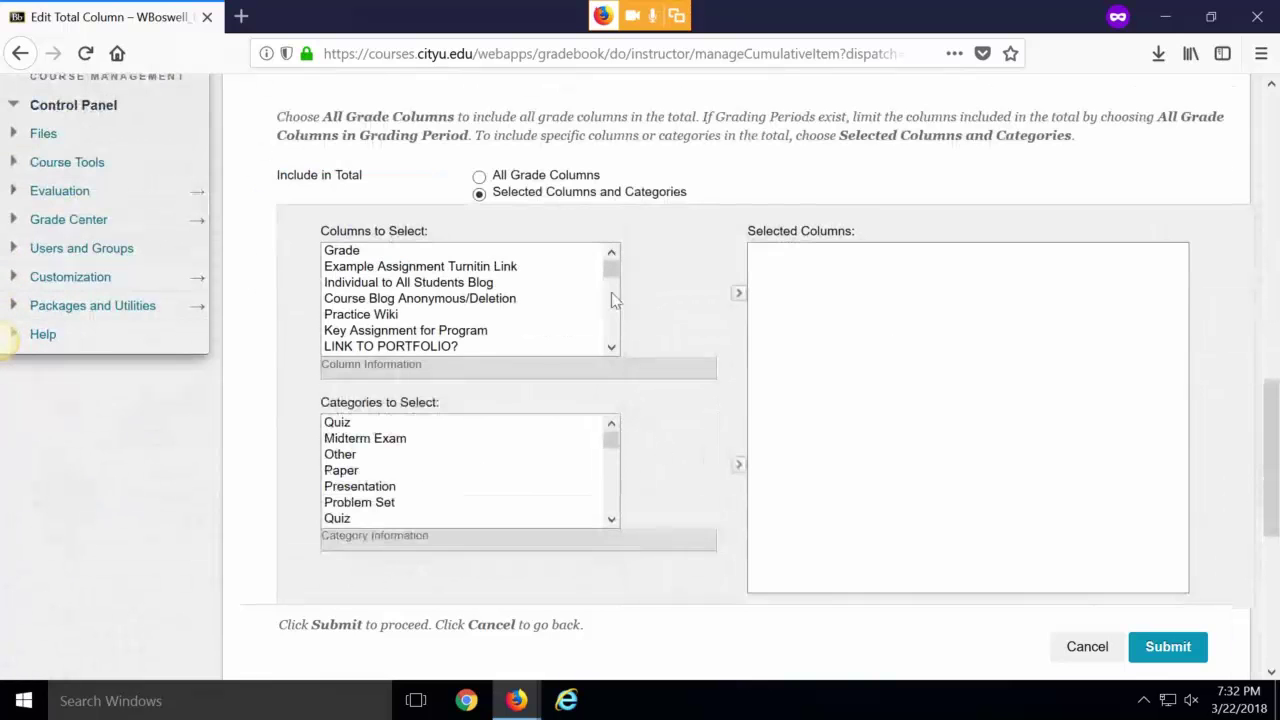
# Add the Grade column to the selected columns of the Second Scale total and submit the changes.
pyautogui.moveTo(612, 271)
pyautogui.mouseDown()
pyautogui.moveTo(612, 331)
pyautogui.moveTo(609, 260)
pyautogui.mouseUp()
pyautogui.click(566, 255)
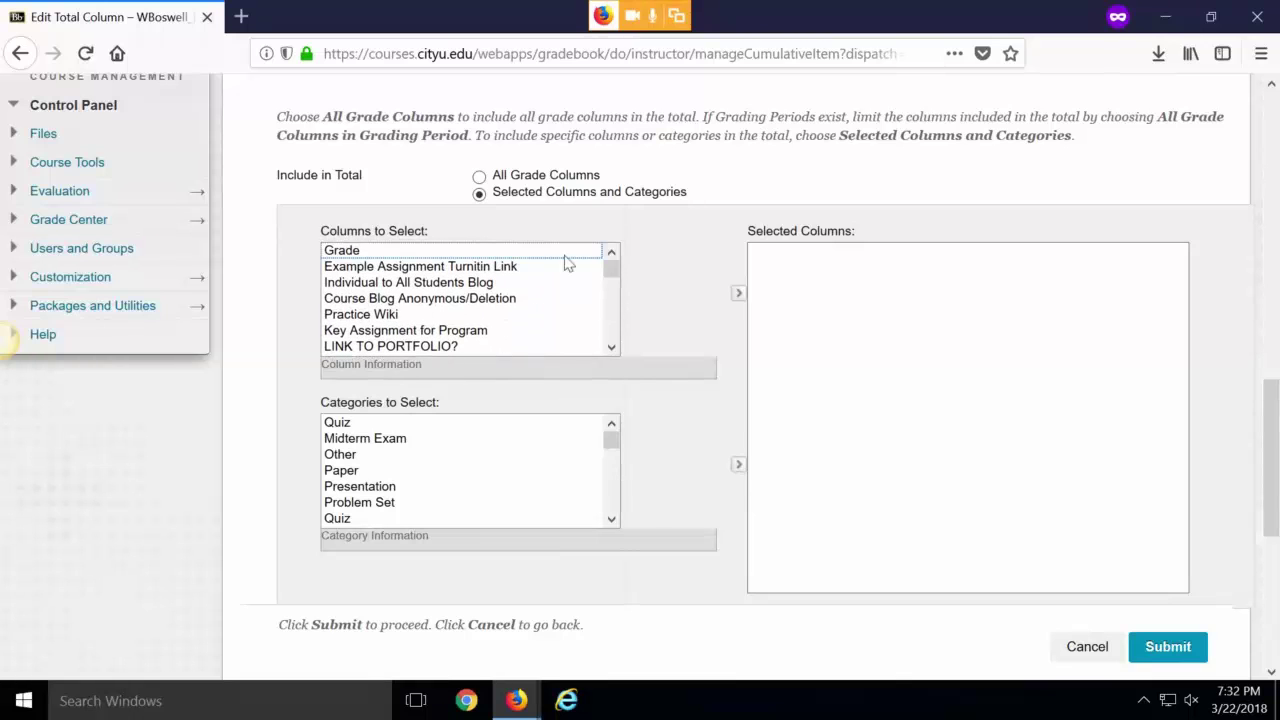
pyautogui.click(738, 293)
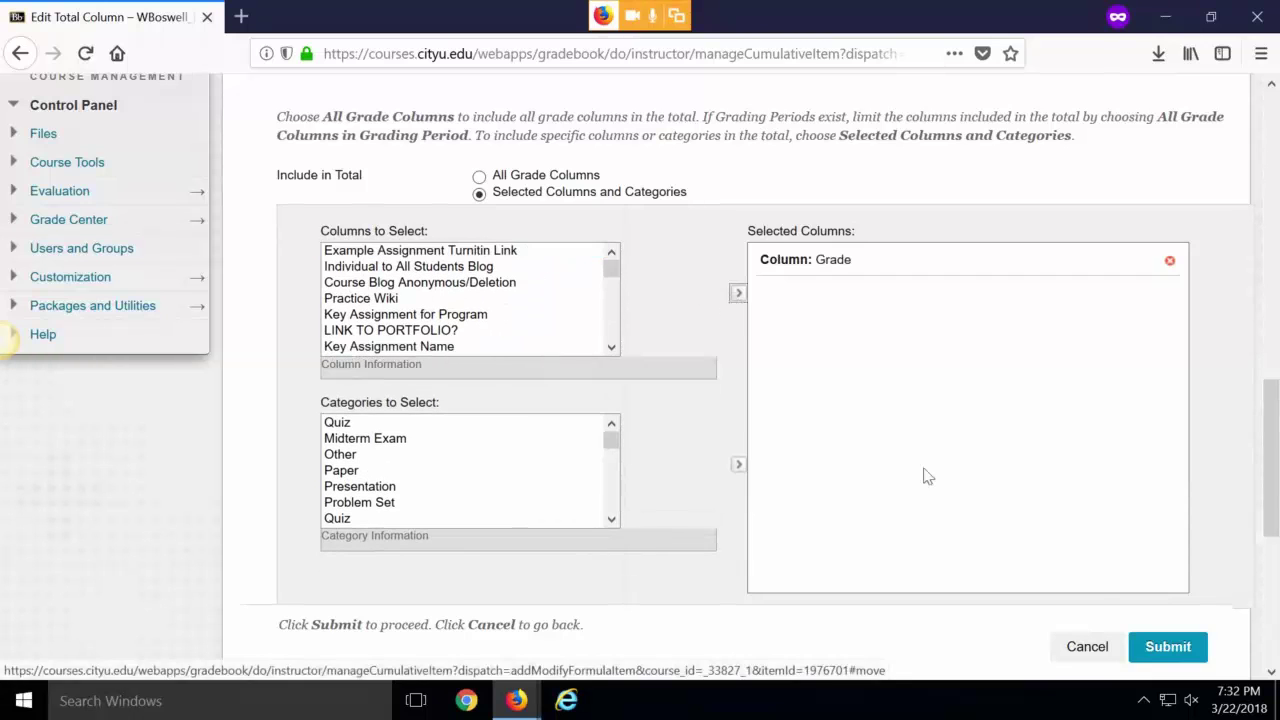
pyautogui.click(1180, 648)
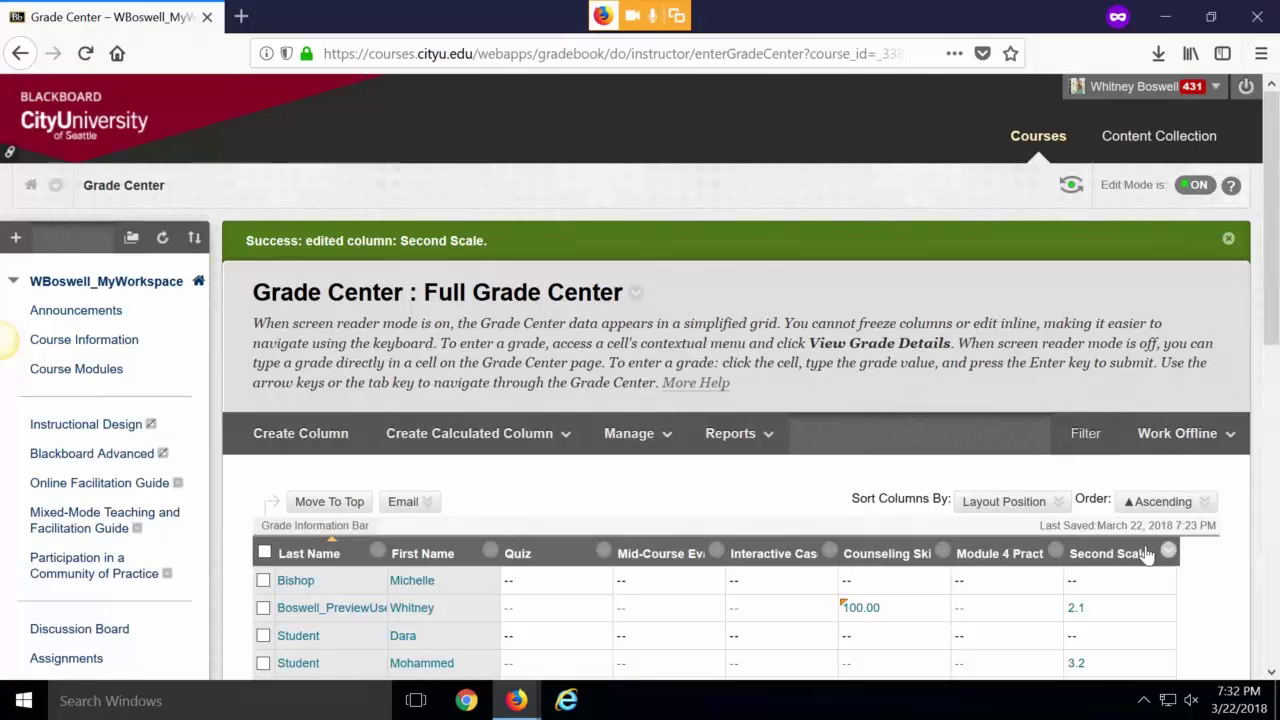
pyautogui.scroll(-2, 1206, 523)
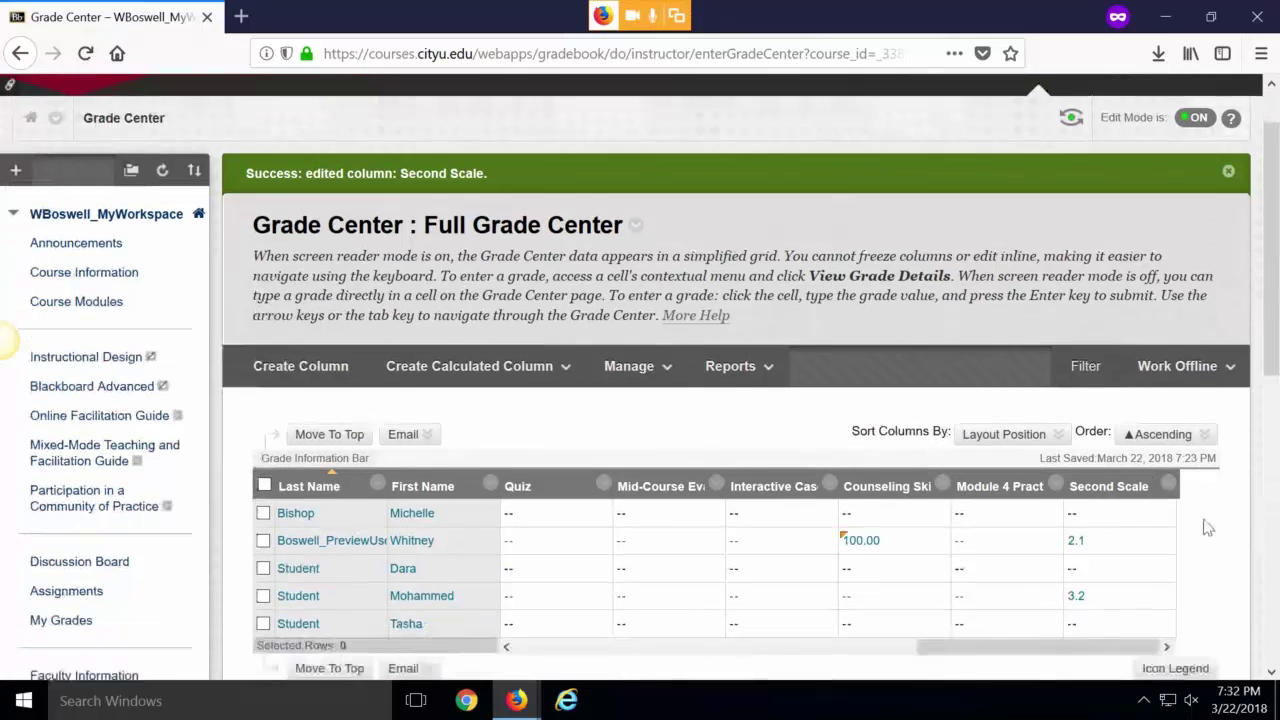
pyautogui.scroll(-2, 1216, 524)
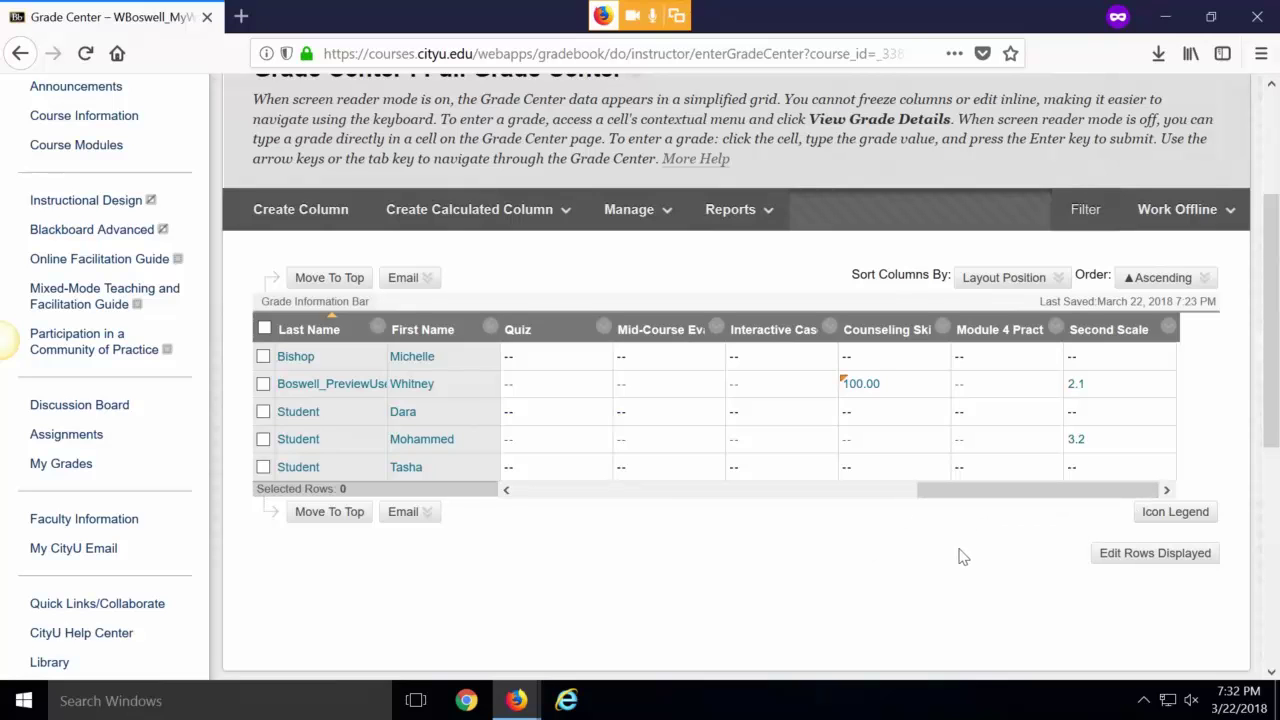
pyautogui.click(662, 212)
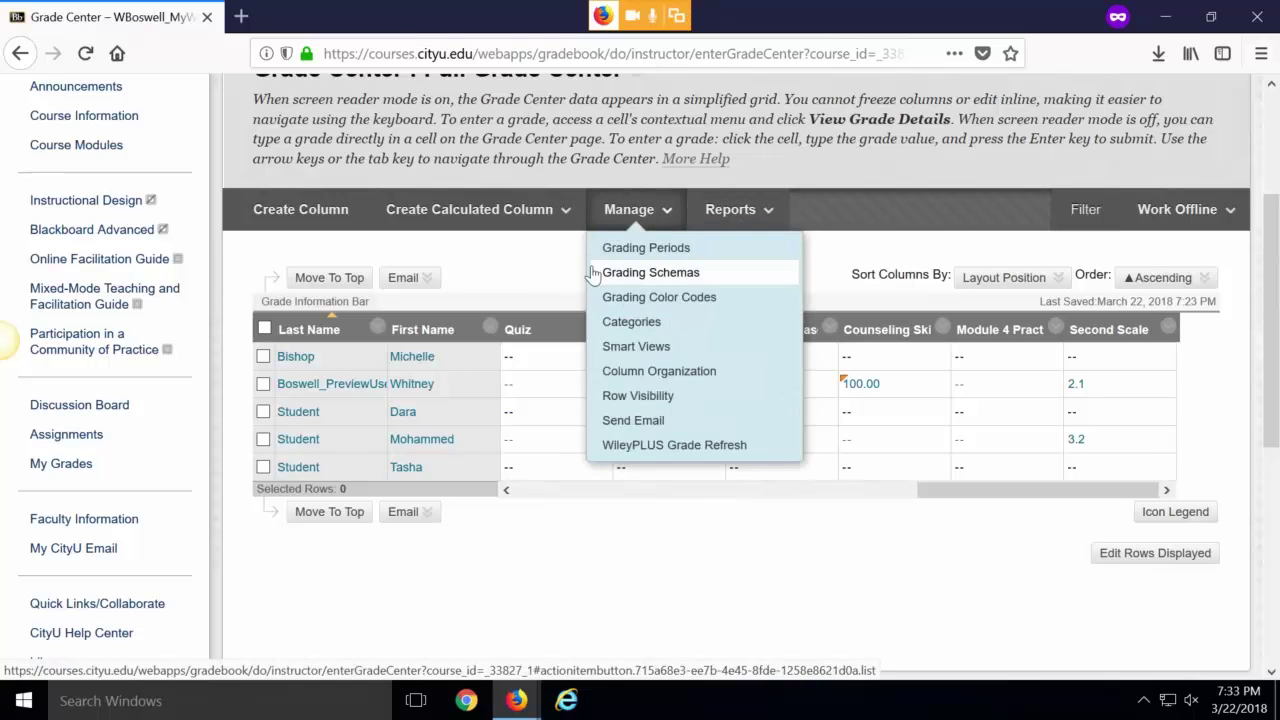
pyautogui.click(862, 260)
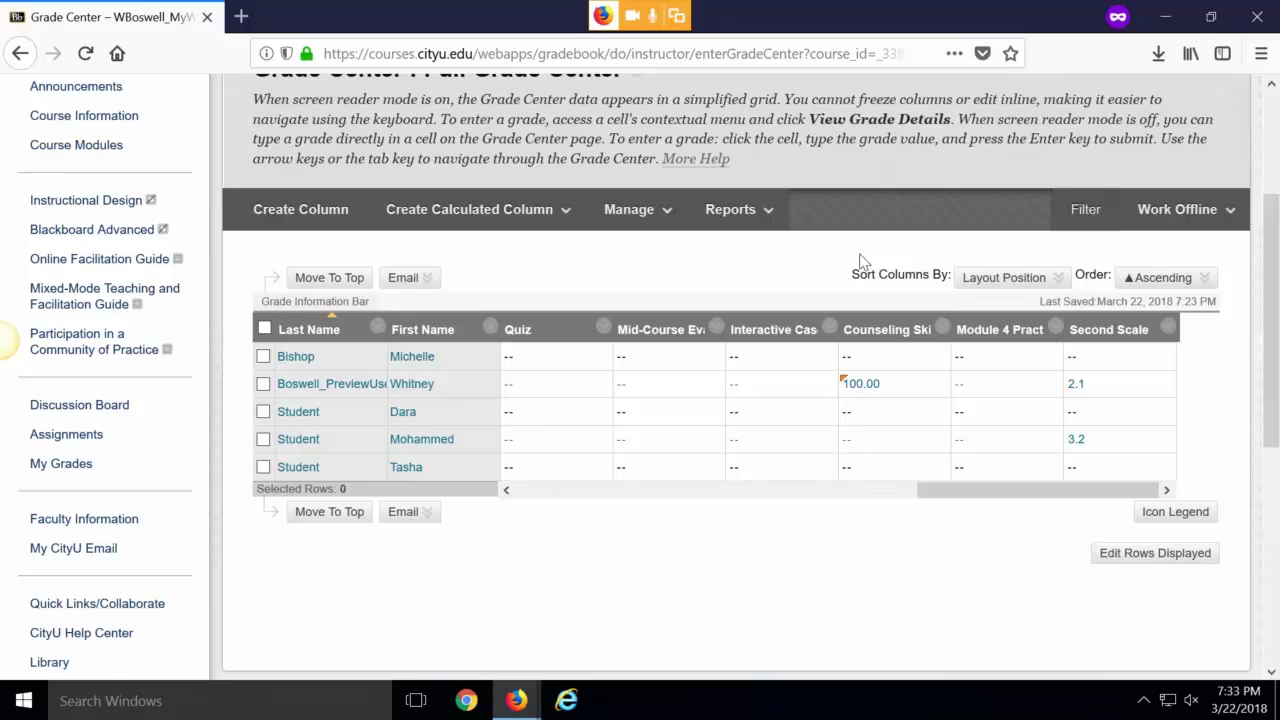
pyautogui.scroll(2, 740, 268)
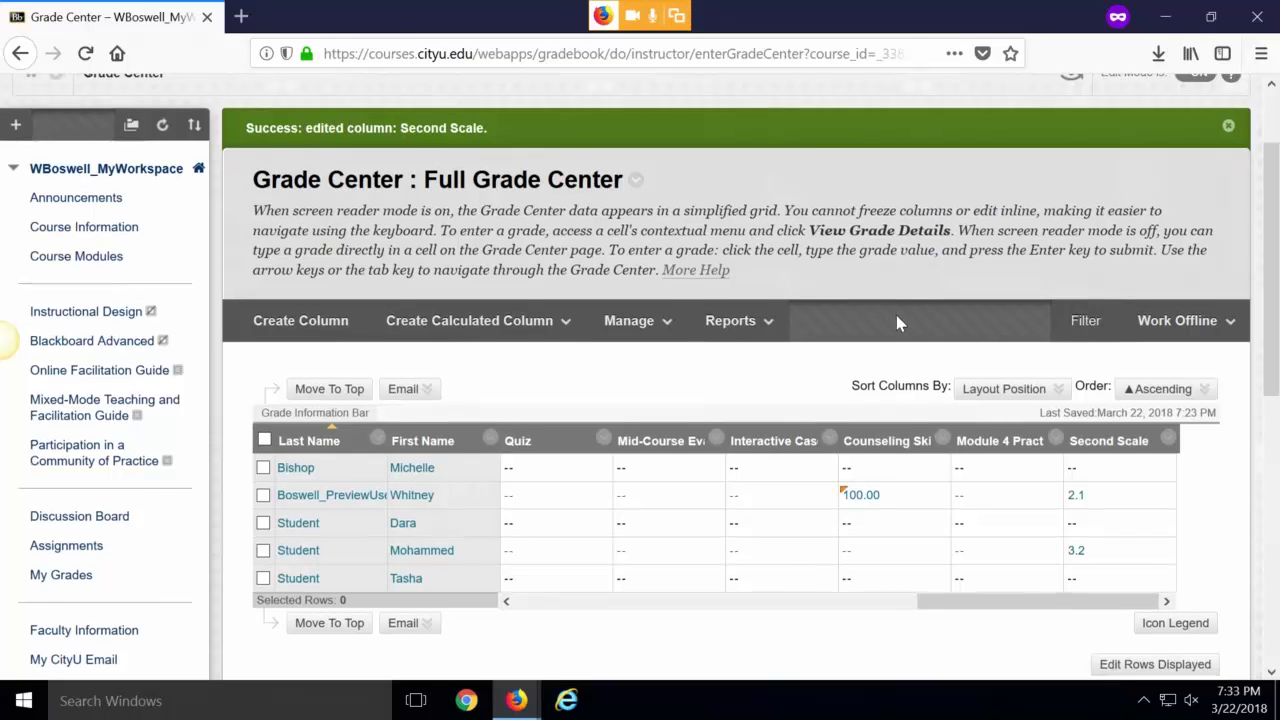
# Expand the Grade Center section of the course's Control Panel and open the Needs Grading page.
pyautogui.scroll(-3, 896, 320)
pyautogui.scroll(-5, 686, 497)
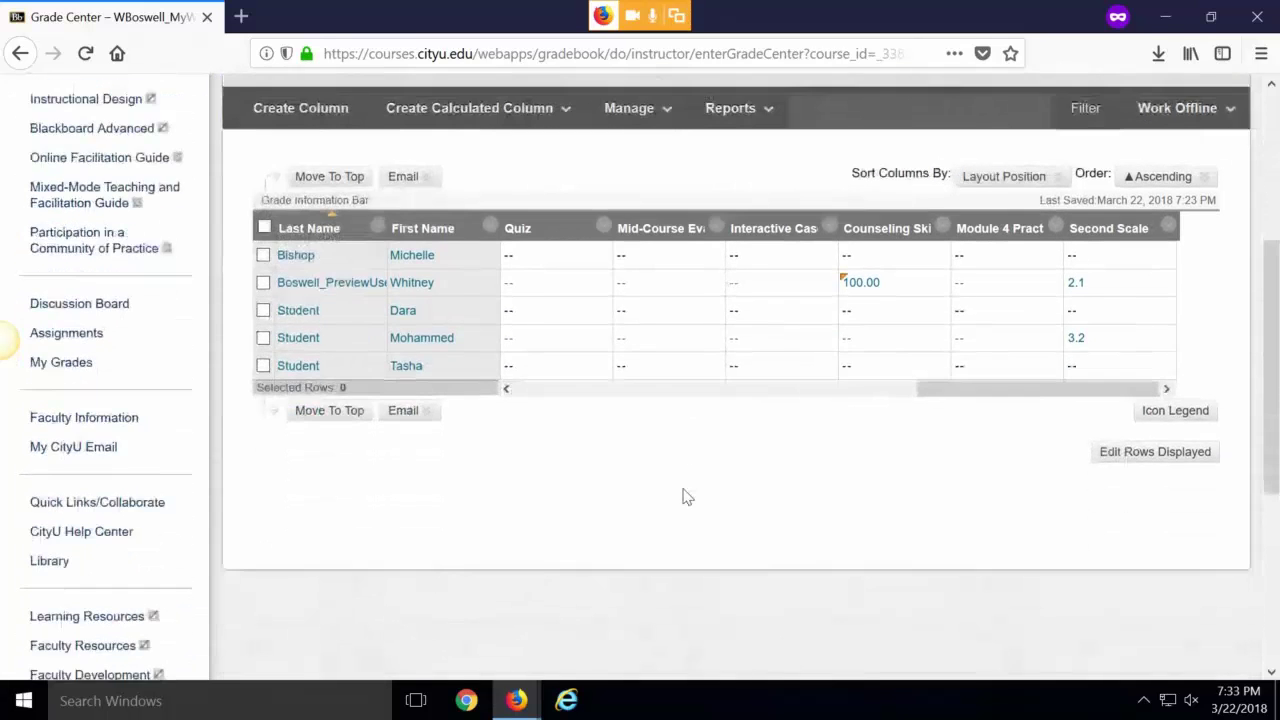
pyautogui.click(70, 543)
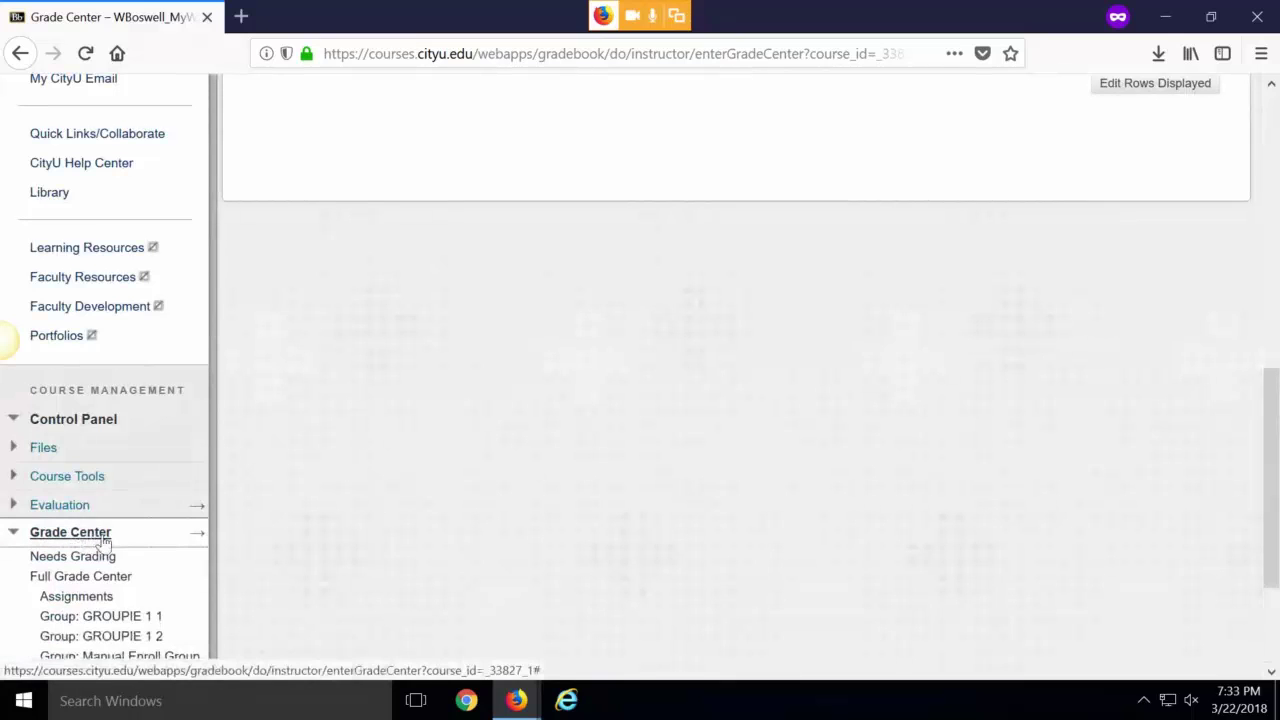
pyautogui.scroll(-3, 108, 606)
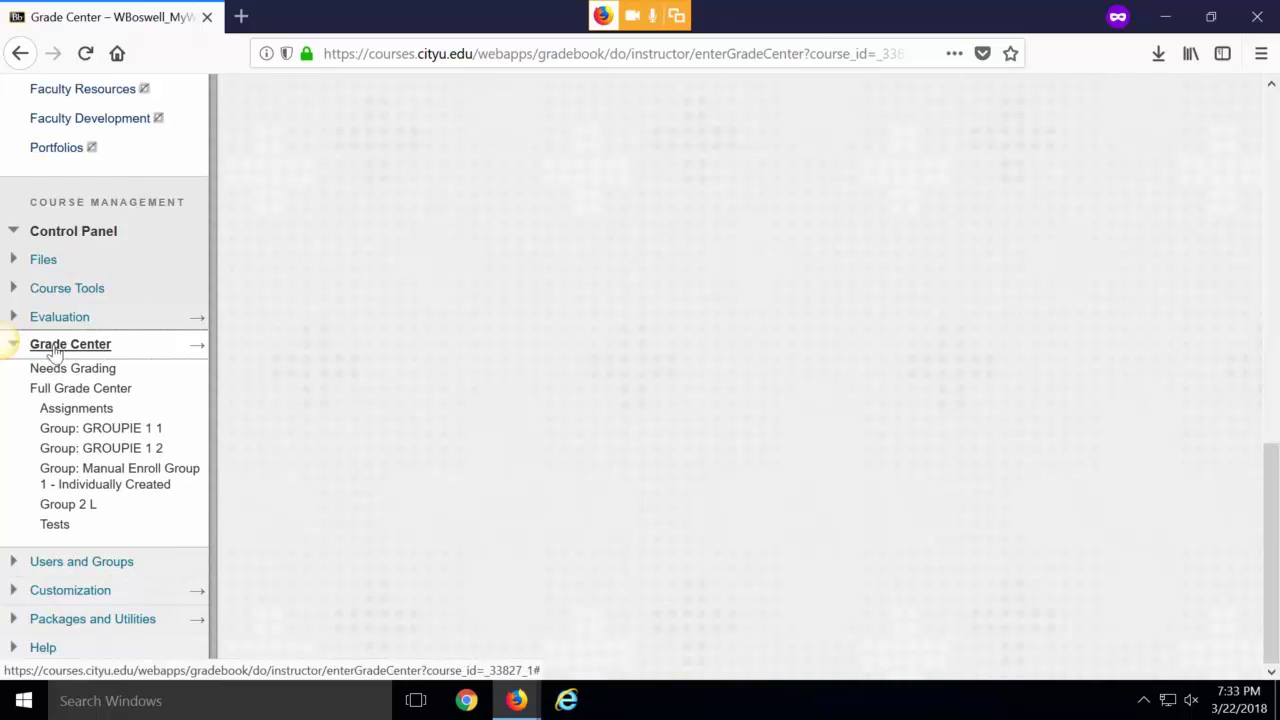
pyautogui.scroll(3, 55, 352)
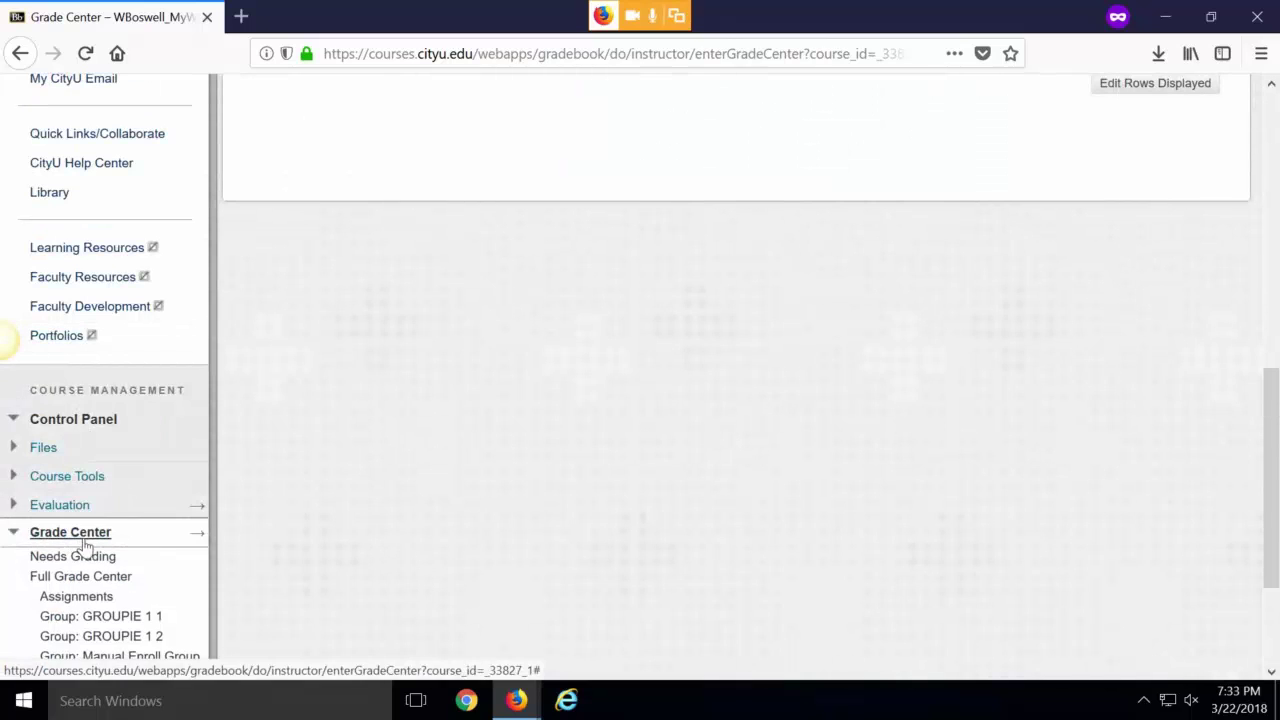
pyautogui.click(74, 566)
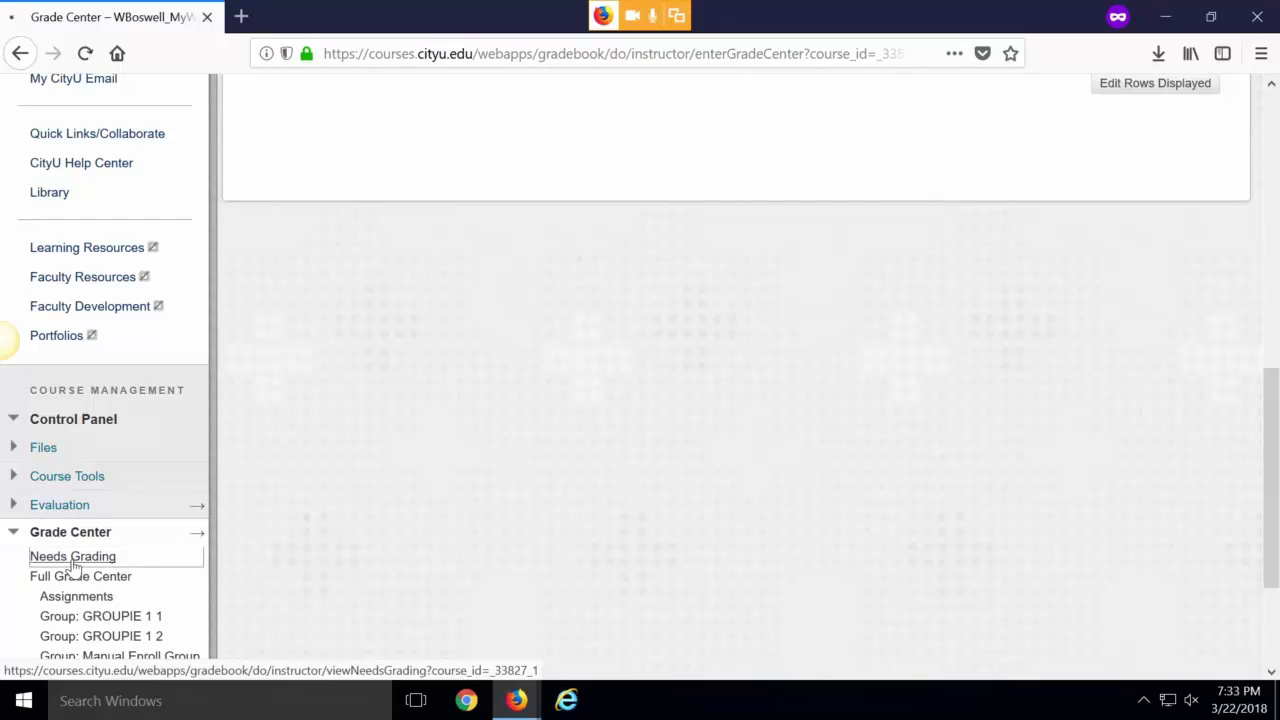
pyautogui.scroll(-3, 523, 486)
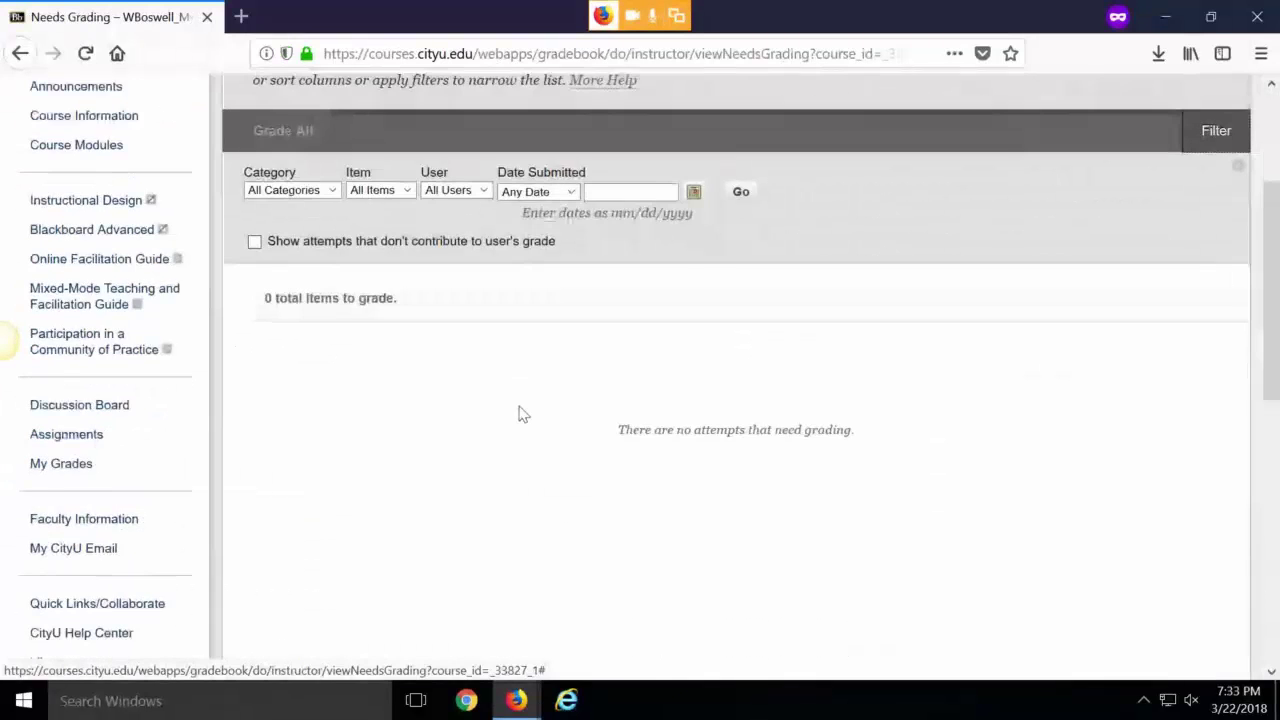
# Open the Assignments view of the Grade Center and examine its grade columns.
pyautogui.scroll(-10, 520, 414)
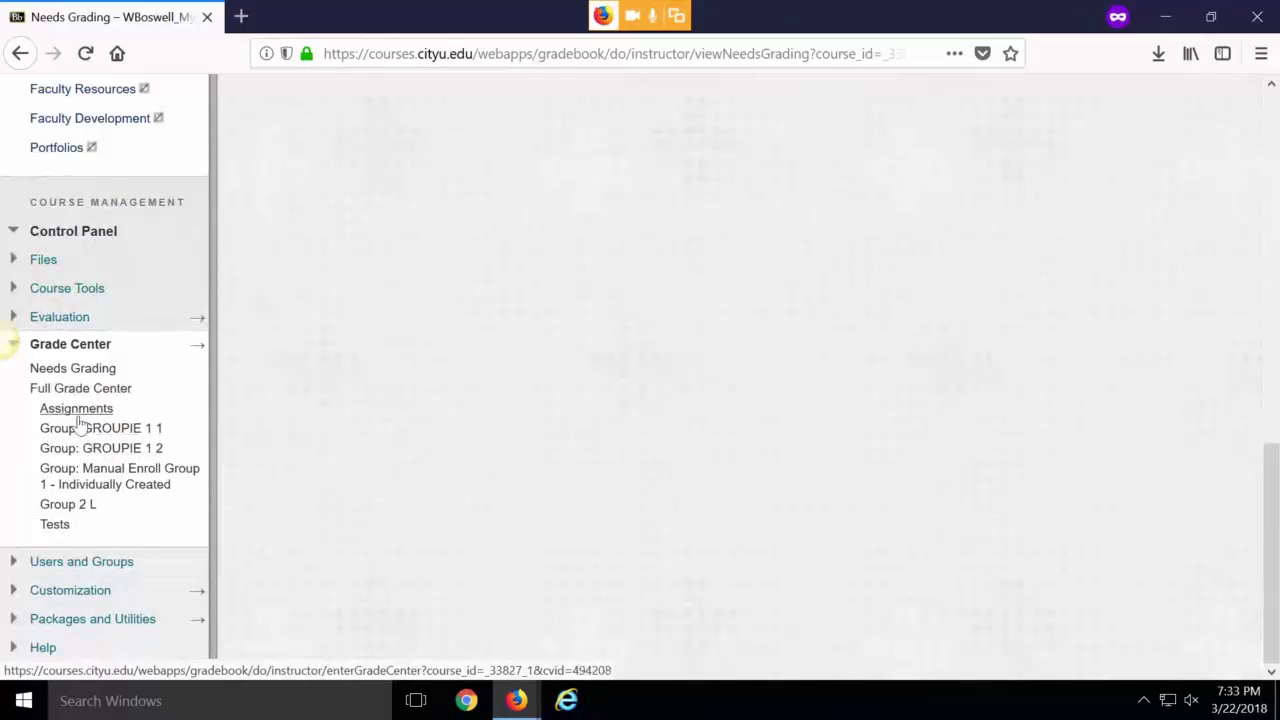
pyautogui.click(82, 412)
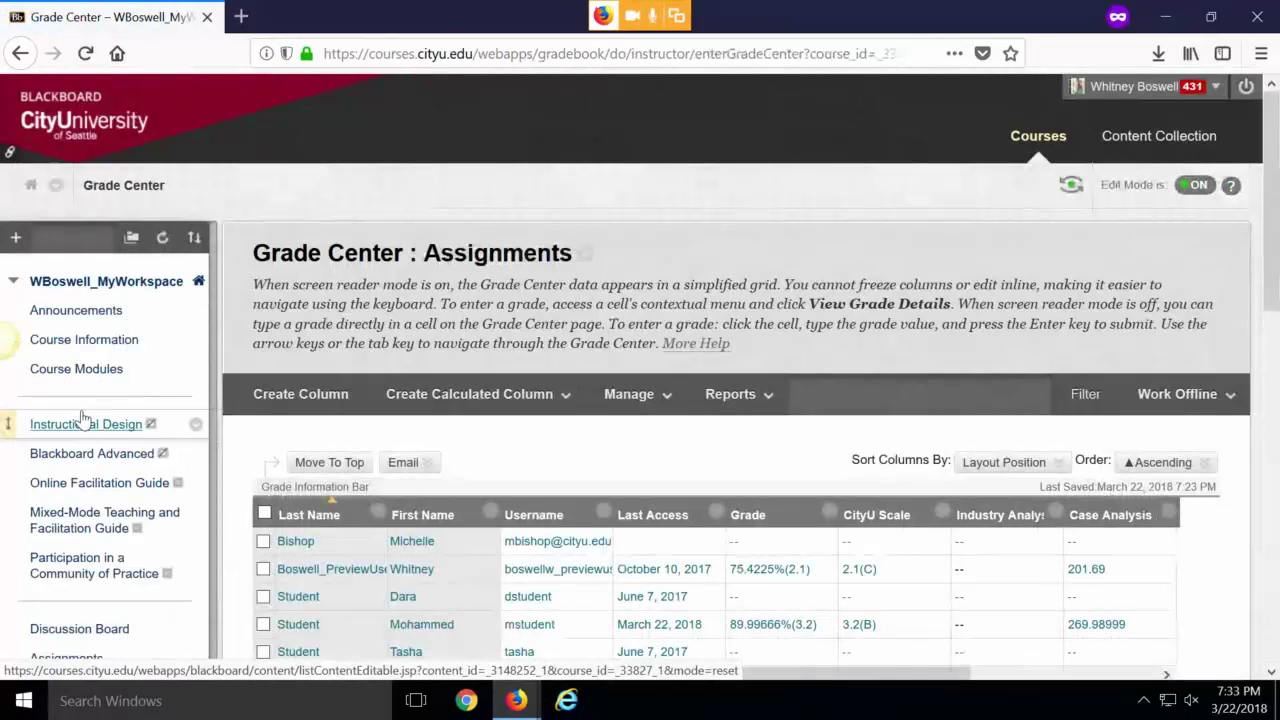
pyautogui.scroll(-2, 815, 376)
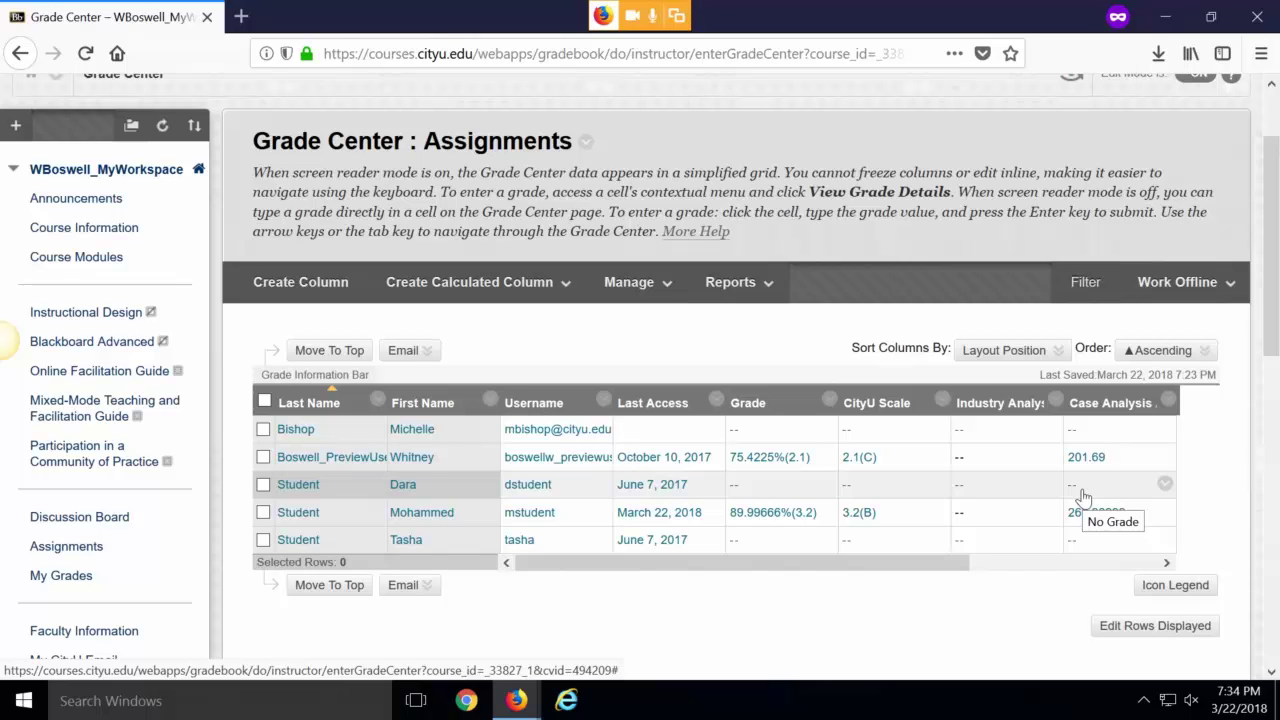
# Check the Collaborate session window and return to the Assignments view of the Grade Center.
pyautogui.click(1004, 350)
pyautogui.click(1000, 374)
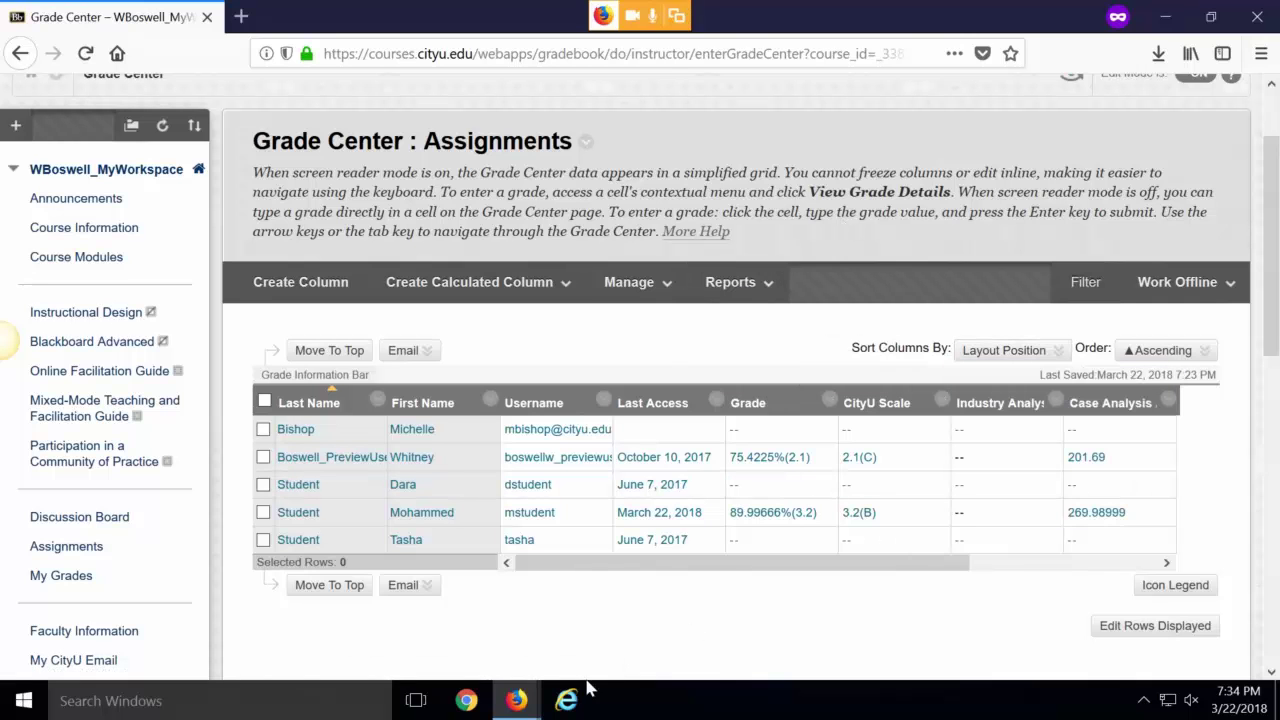
pyautogui.moveTo(516, 698)
pyautogui.click(400, 610)
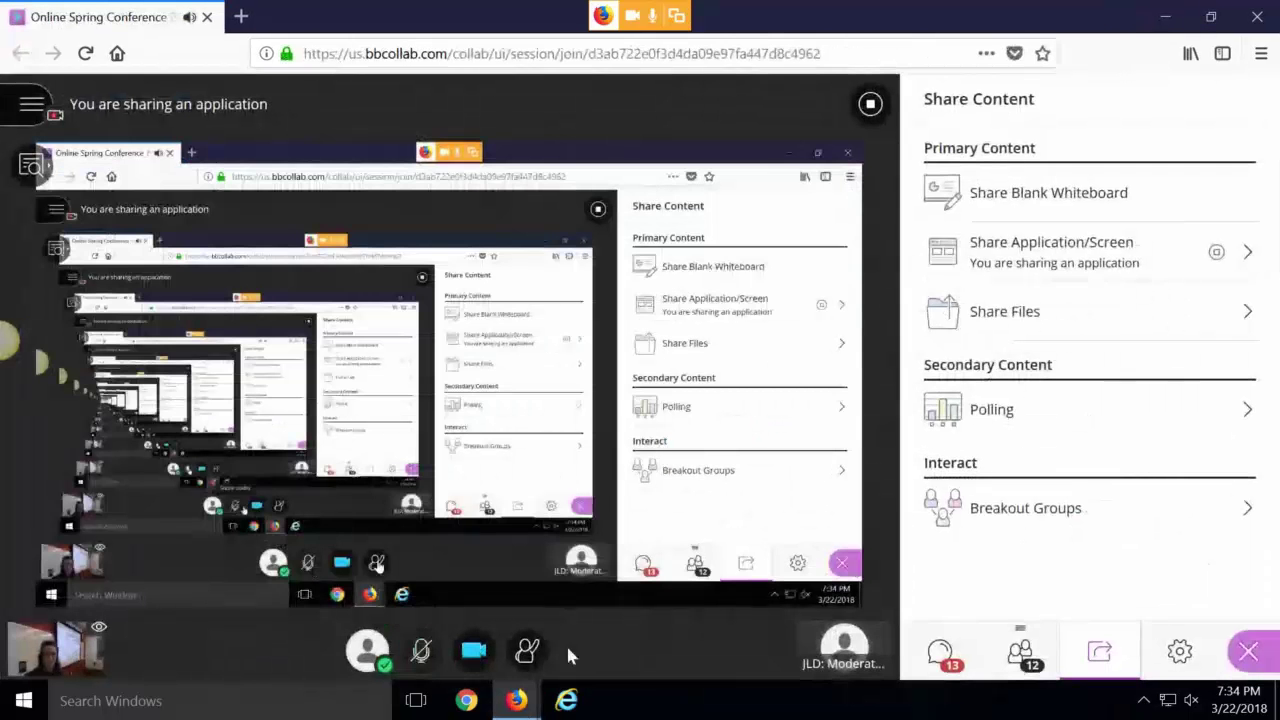
pyautogui.click(516, 700)
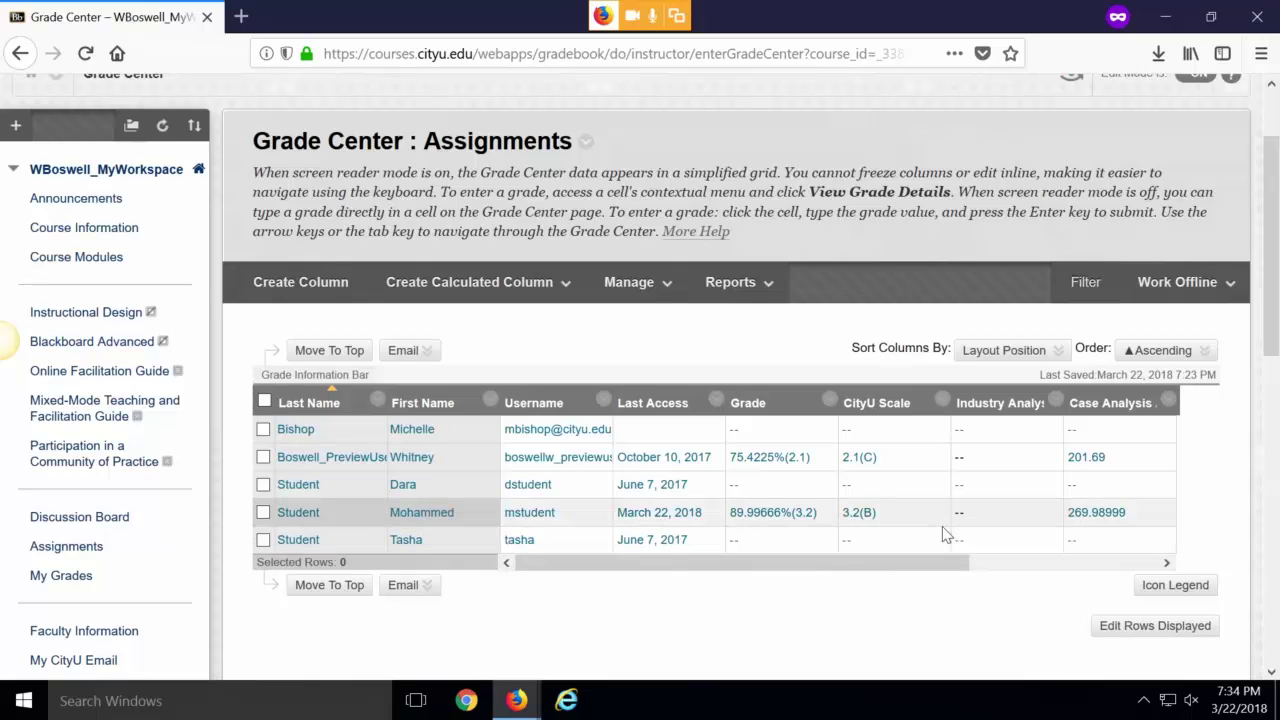
# Open the 3/22/18 Case Analysis Assignment attempt and examine its grade, rubric and feedback to the learner.
pyautogui.click(1166, 512)
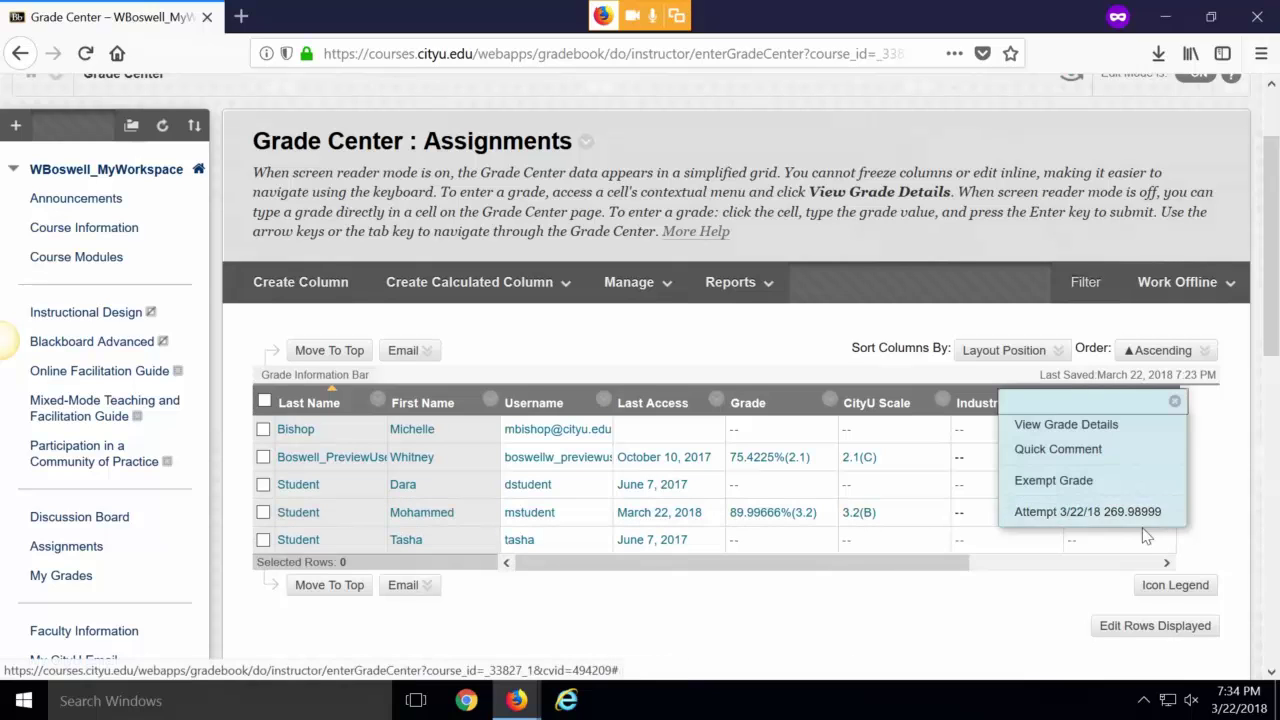
pyautogui.click(1080, 512)
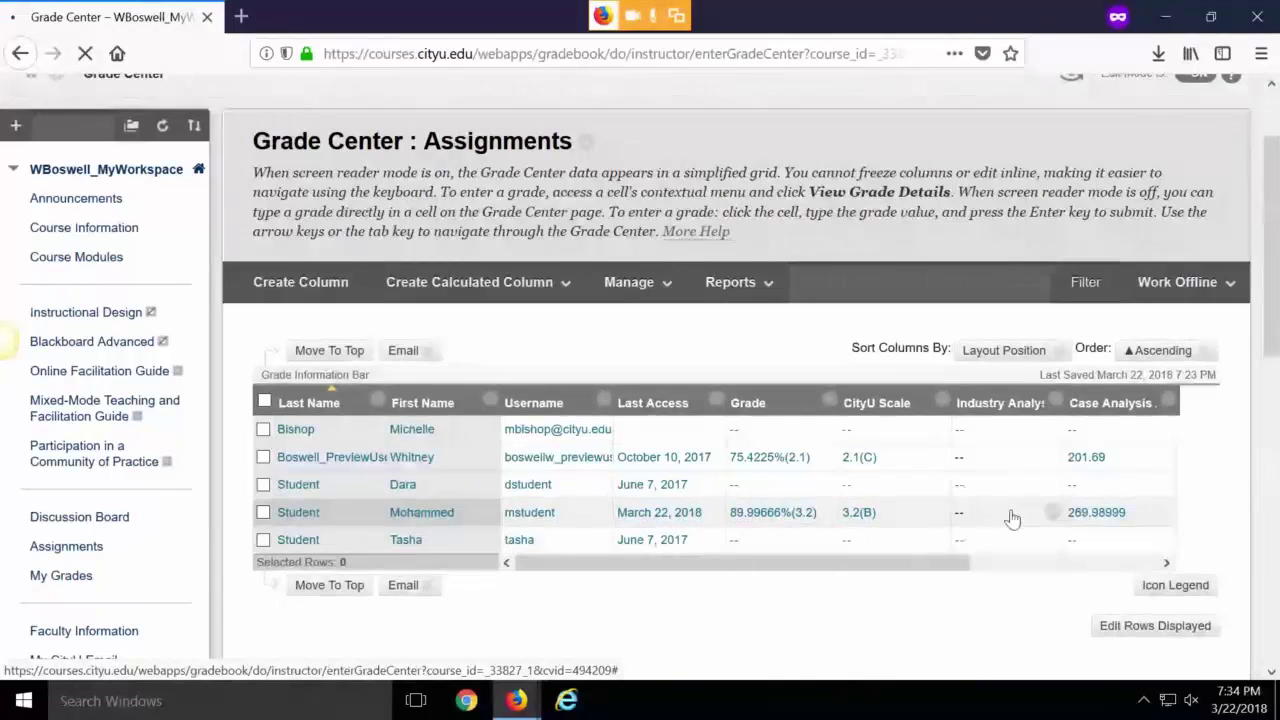
pyautogui.scroll(-3, 1063, 420)
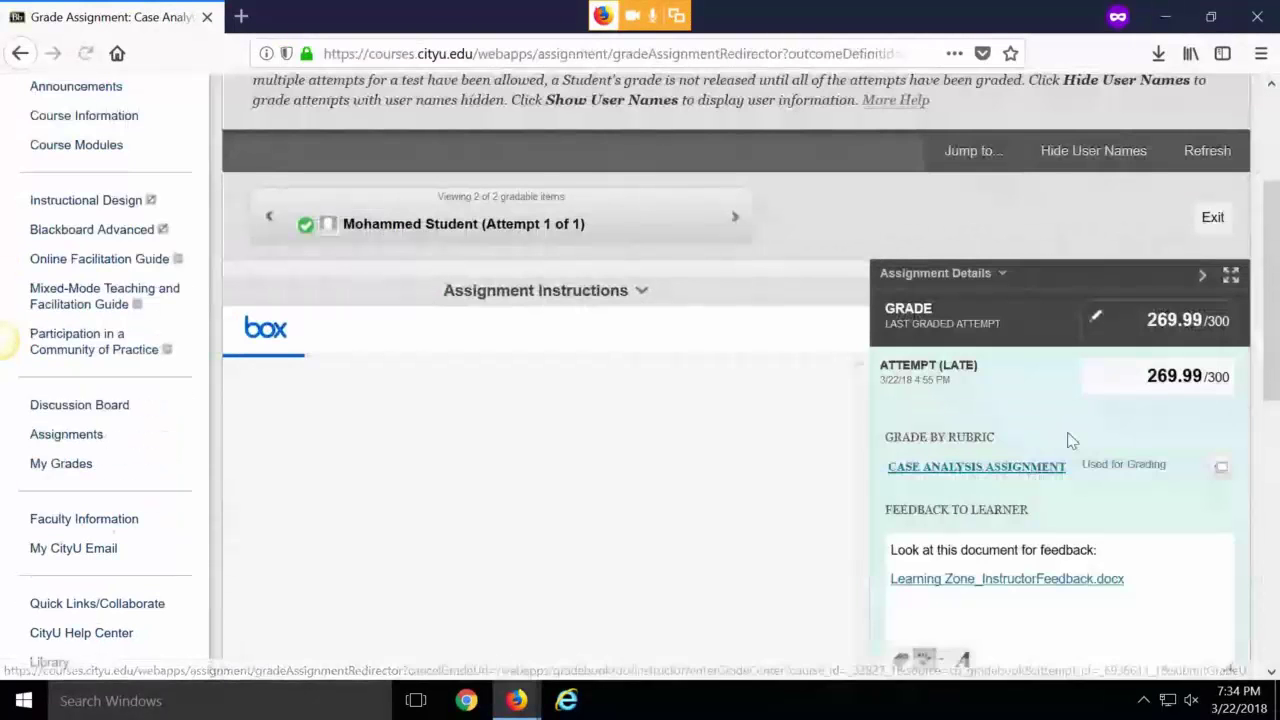
pyautogui.scroll(-2, 1100, 480)
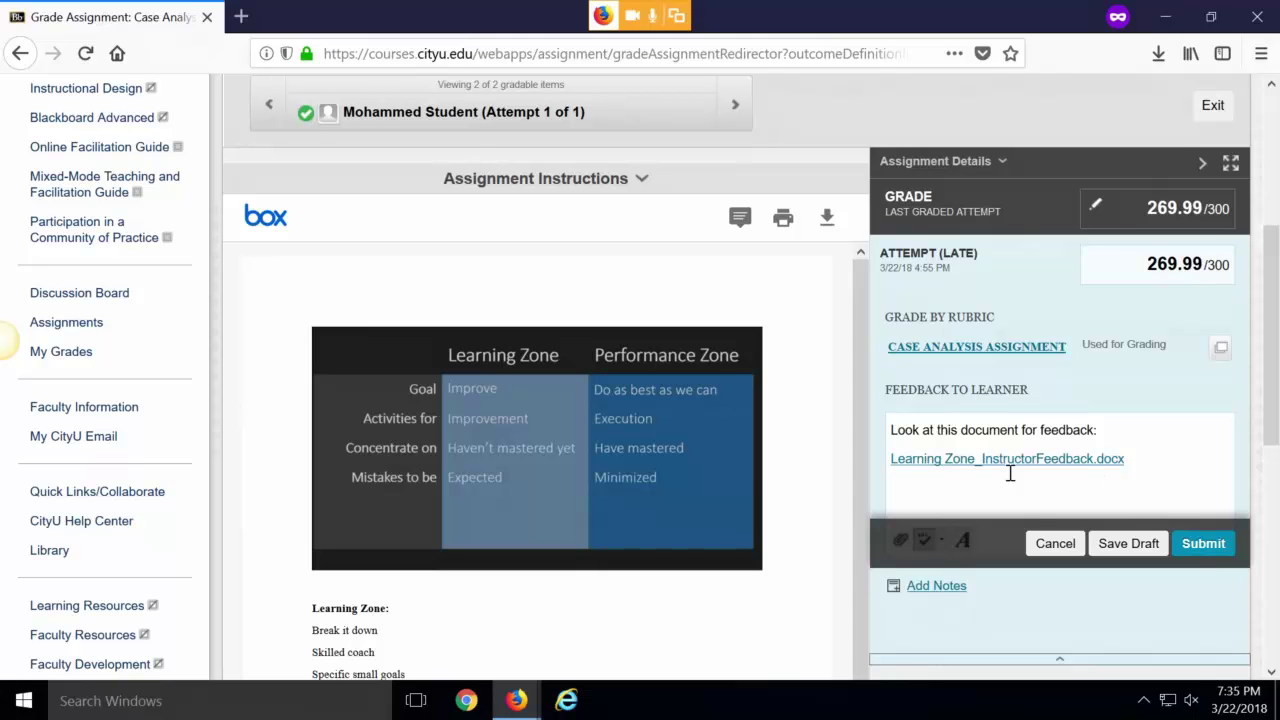
pyautogui.click(505, 708)
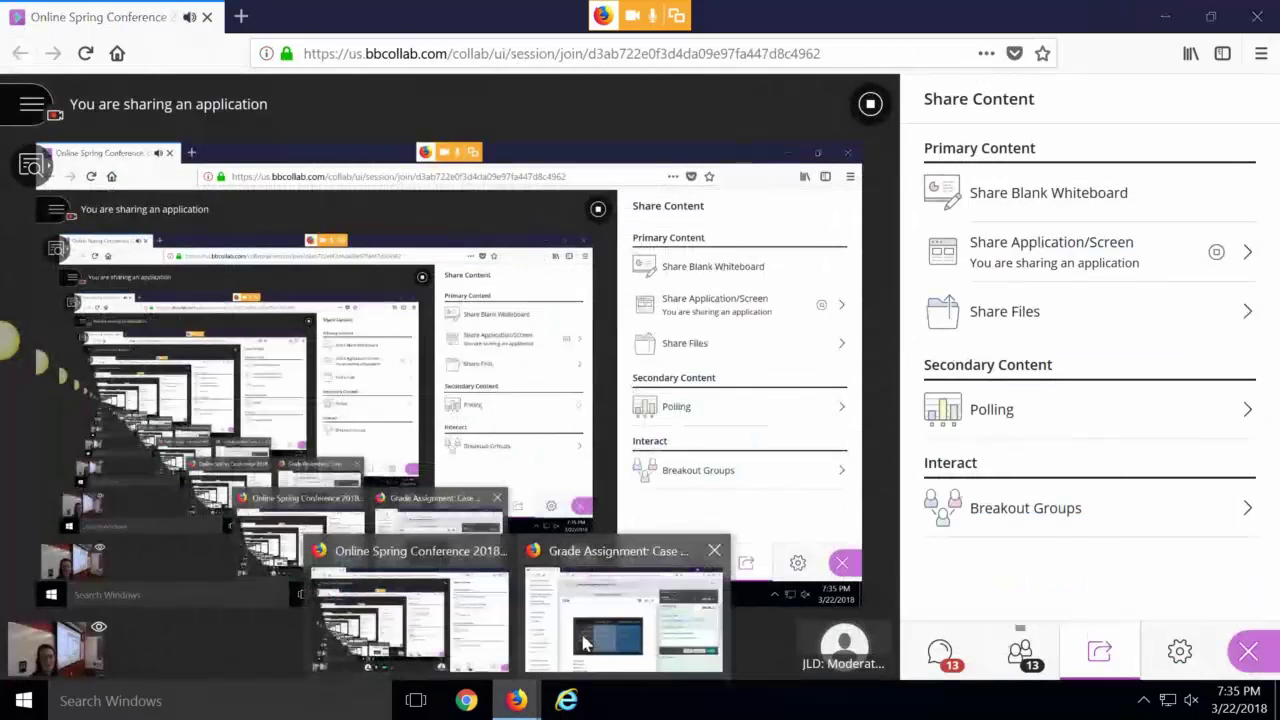
pyautogui.click(632, 645)
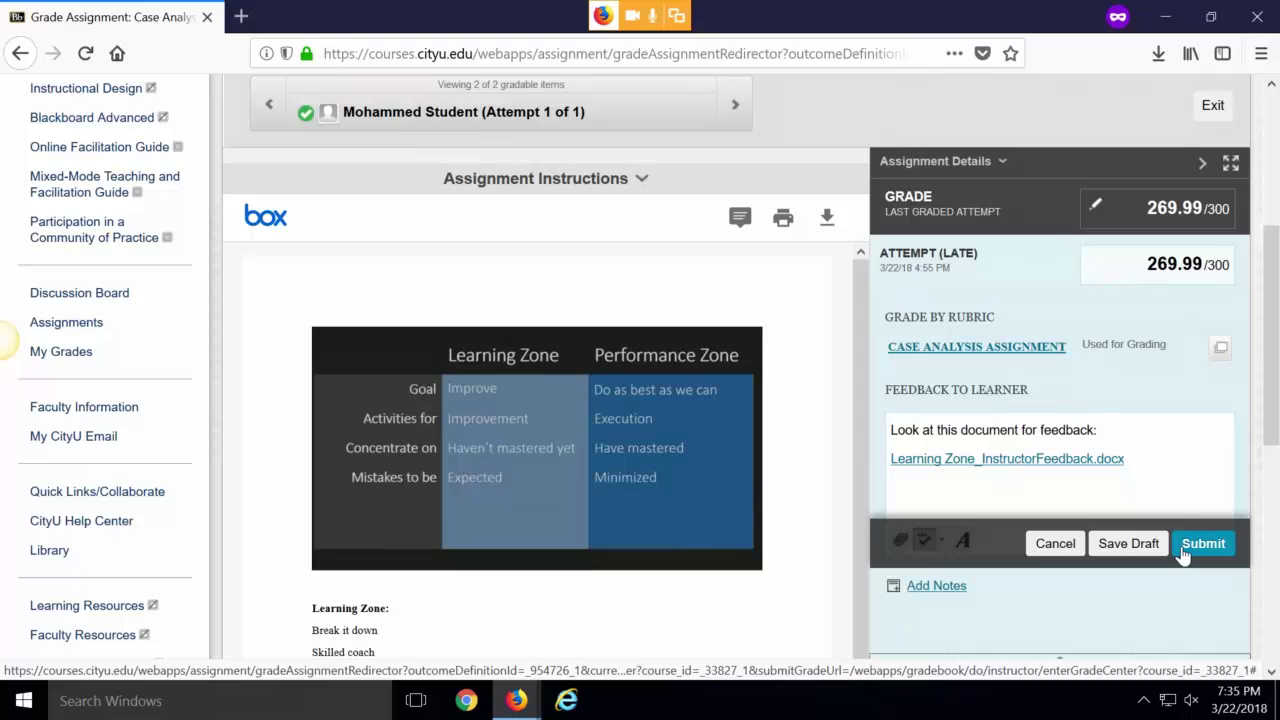
# Cancel grading of the Case Analysis Assignment and return to the Assignments view to view its remaining grade columns.
pyautogui.click(1055, 543)
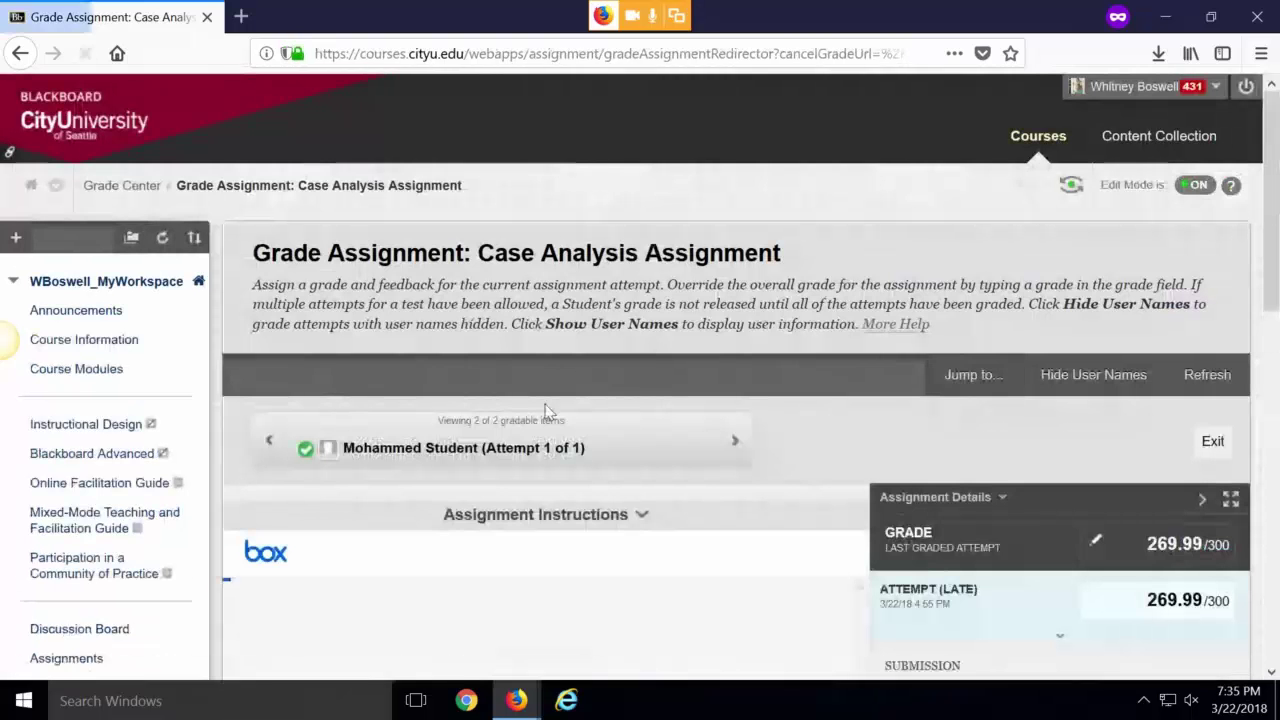
pyautogui.click(121, 185)
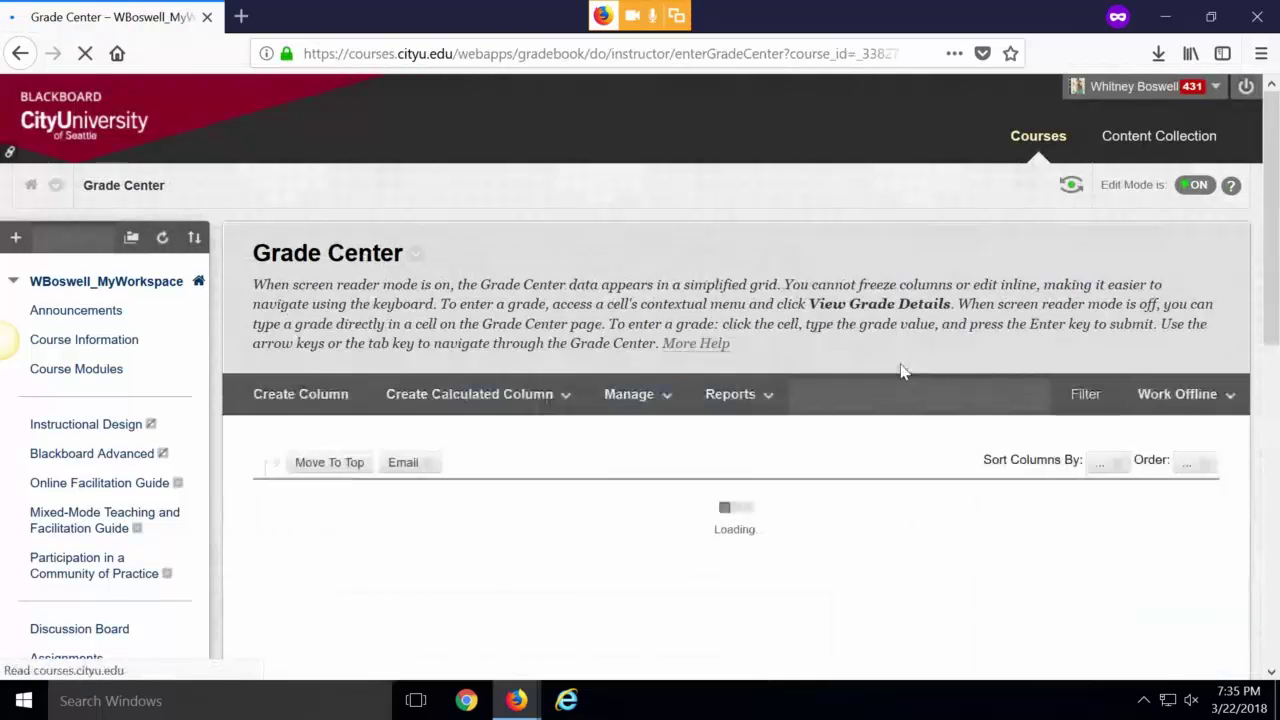
pyautogui.scroll(-2, 900, 371)
pyautogui.click(1004, 350)
pyautogui.scroll(1, 980, 397)
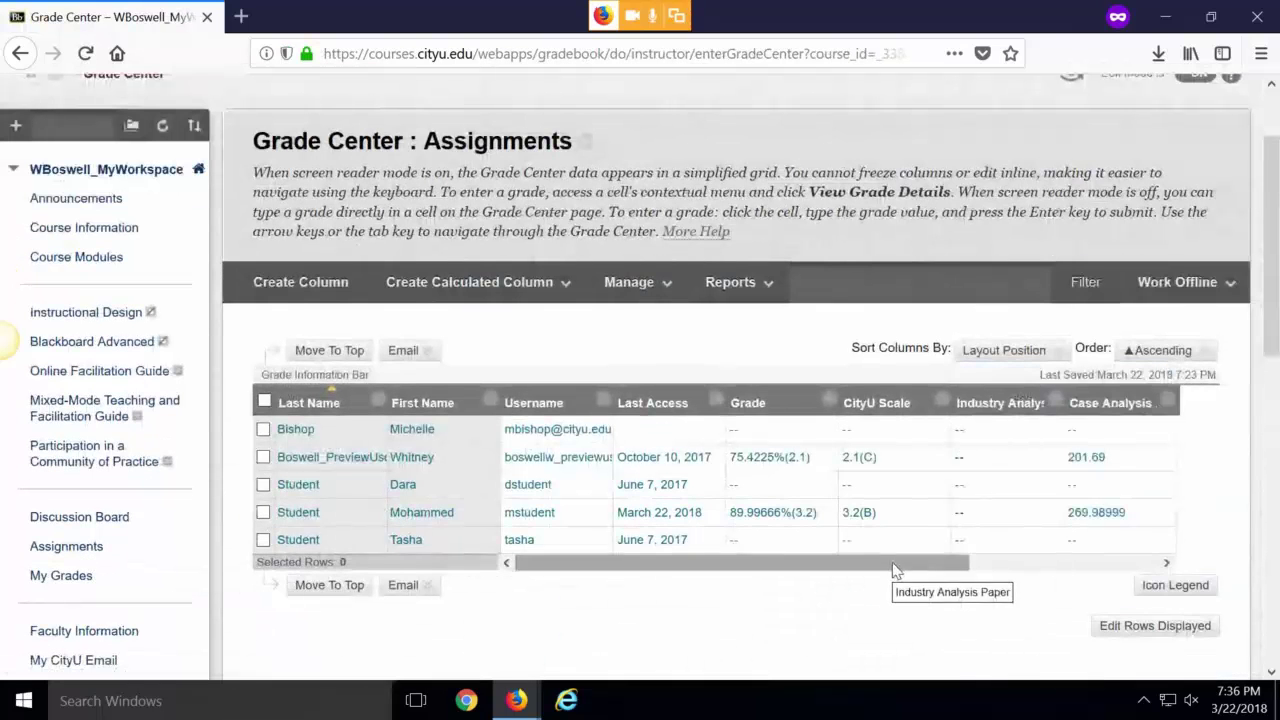
pyautogui.hscroll(3, 895, 570)
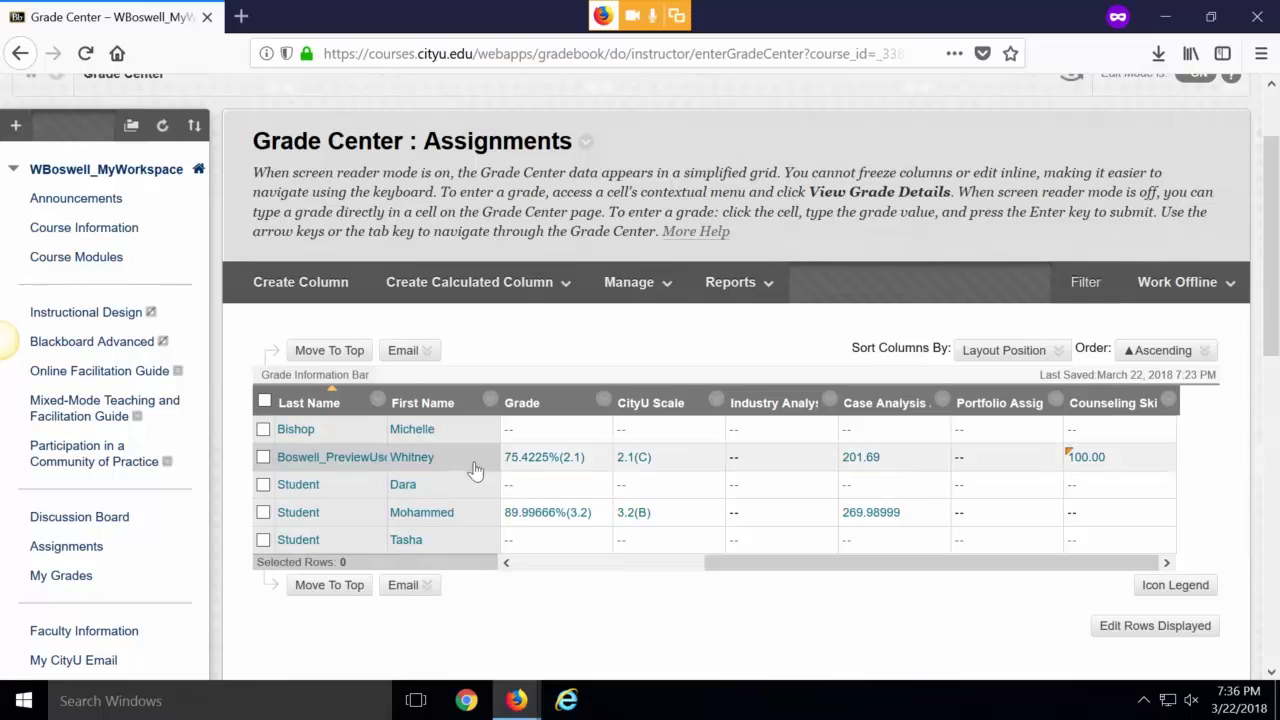
# Open the Full Grade Center from the course's Control Panel and go to its Column Organization page.
pyautogui.scroll(-5, 242, 508)
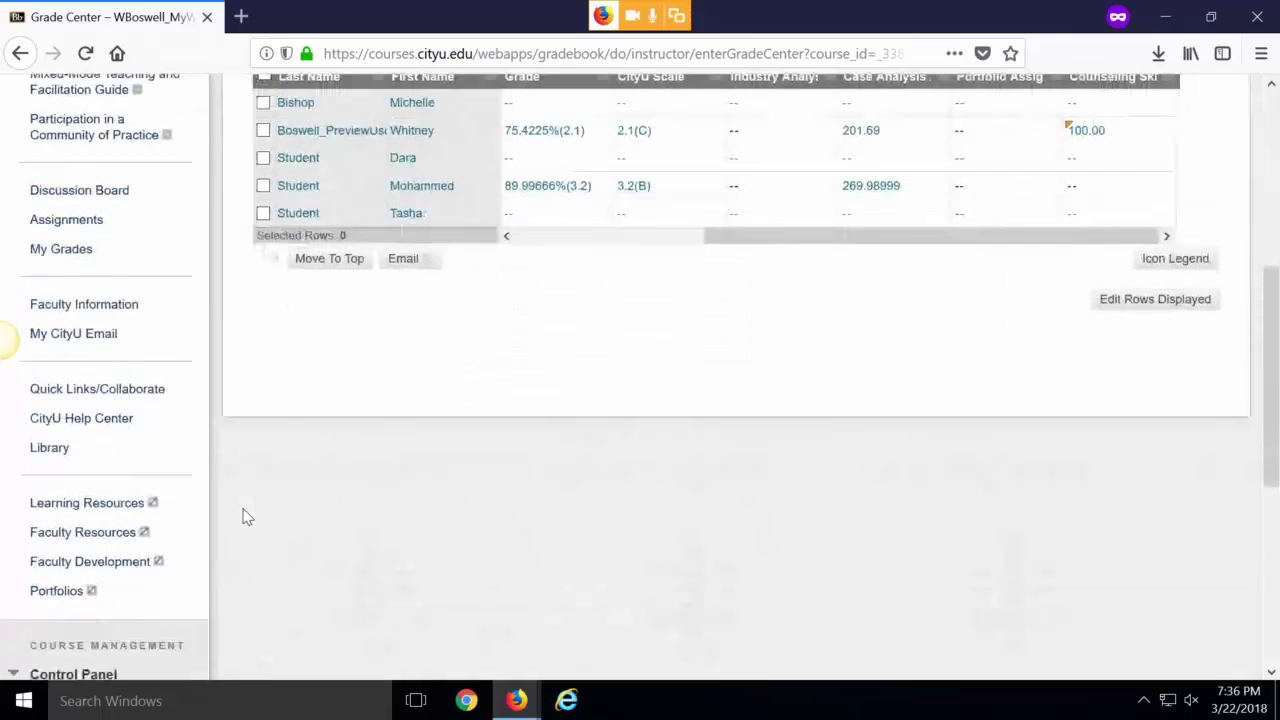
pyautogui.scroll(-6, 242, 517)
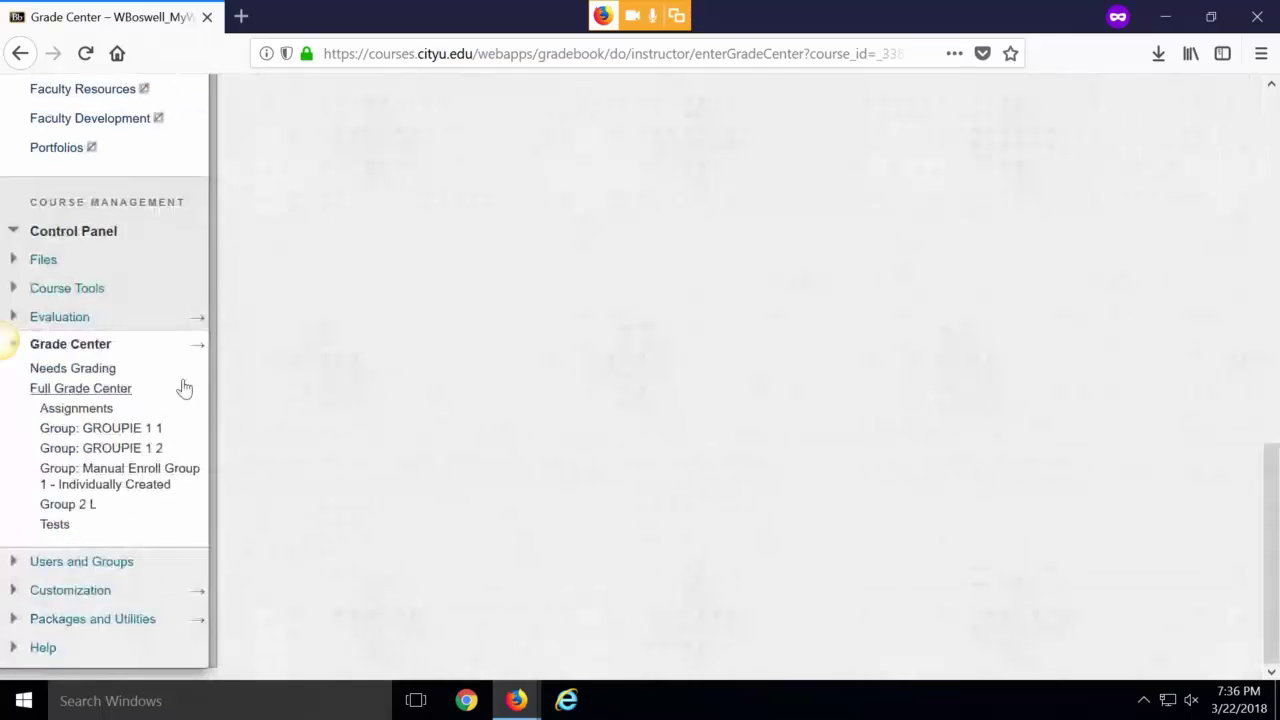
pyautogui.click(89, 392)
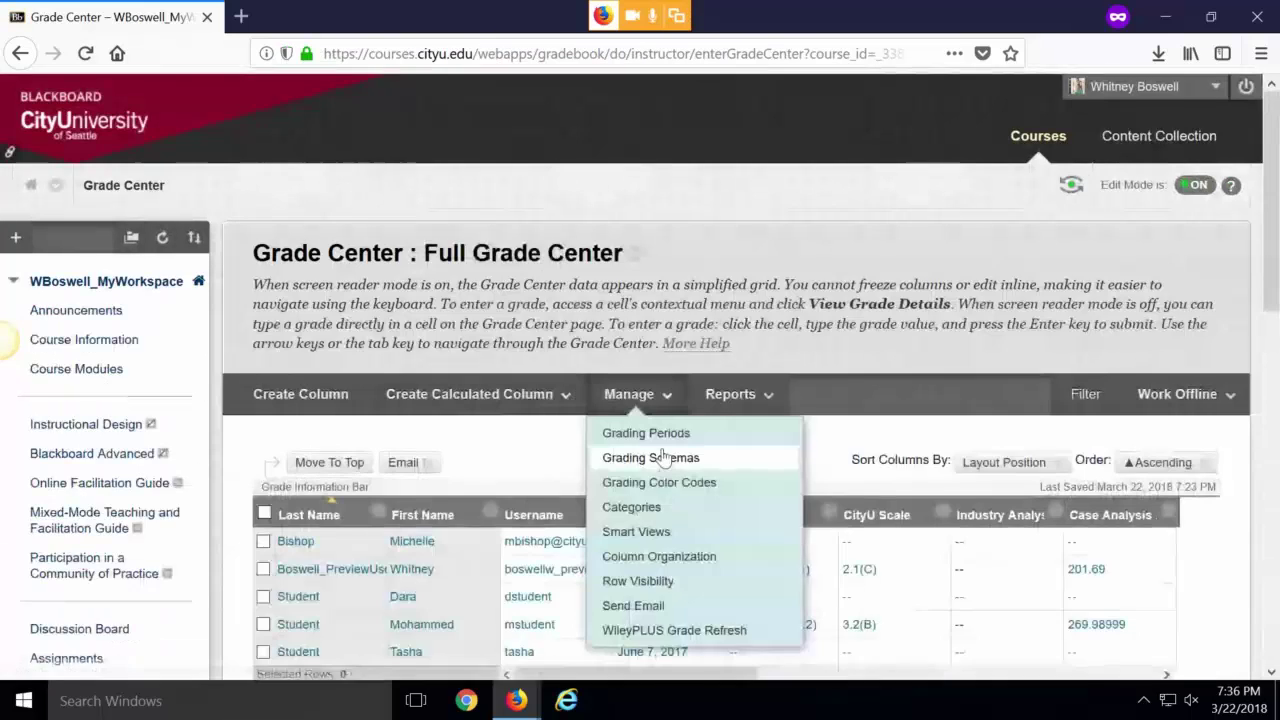
pyautogui.scroll(-2, 816, 550)
pyautogui.click(638, 289)
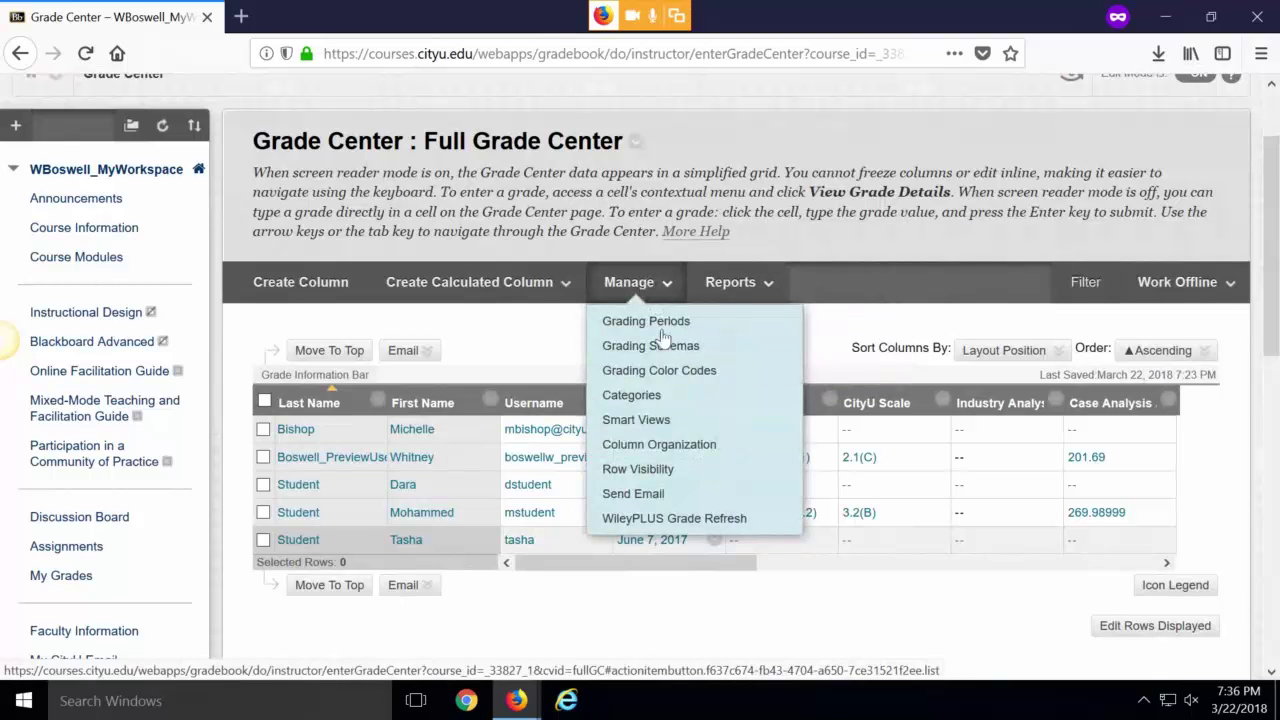
pyautogui.click(680, 446)
# Select the Case Analysis Assignment column in the Not in a Grading Period list and hide it.
pyautogui.scroll(-2, 800, 443)
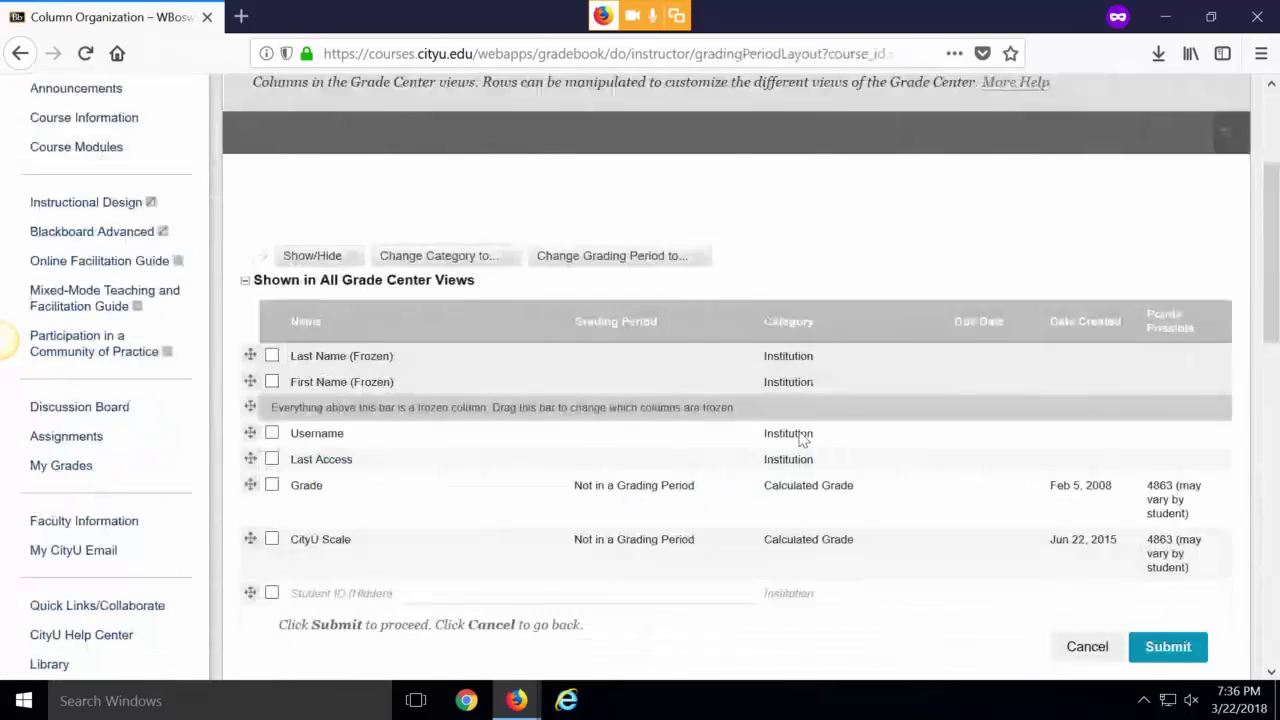
pyautogui.scroll(-1, 585, 460)
pyautogui.scroll(-3, 580, 458)
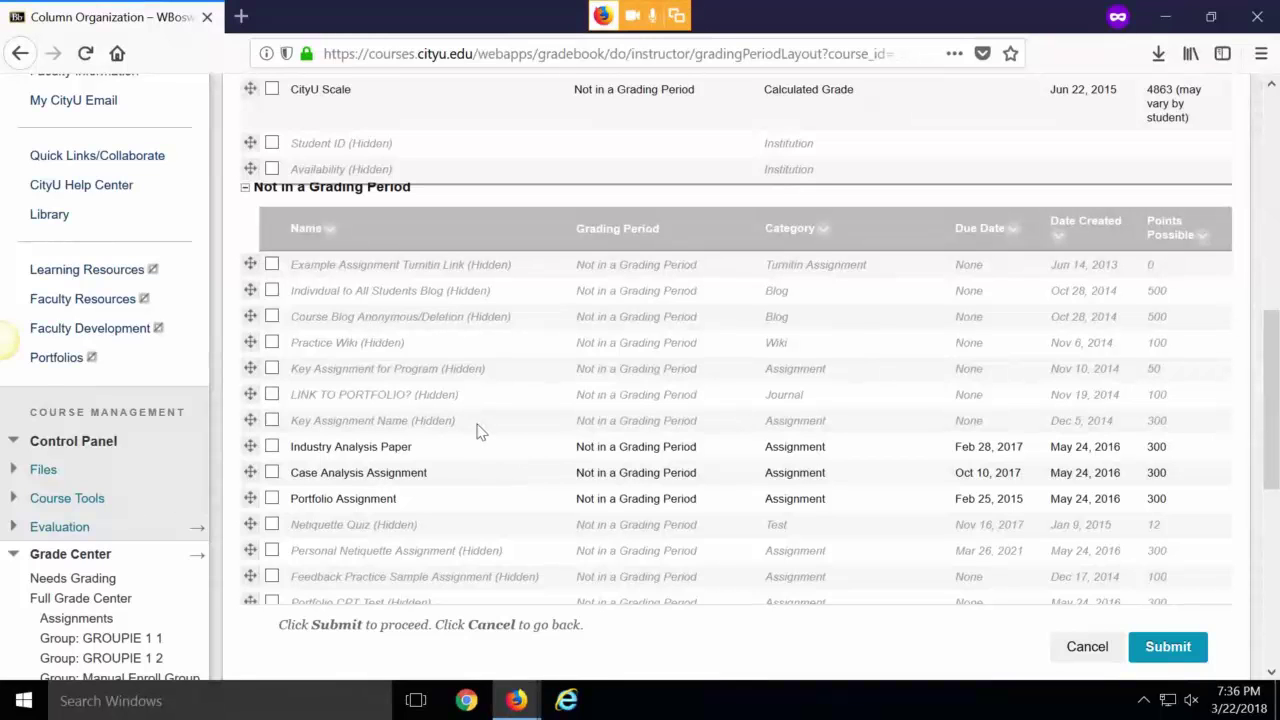
pyautogui.scroll(2, 477, 430)
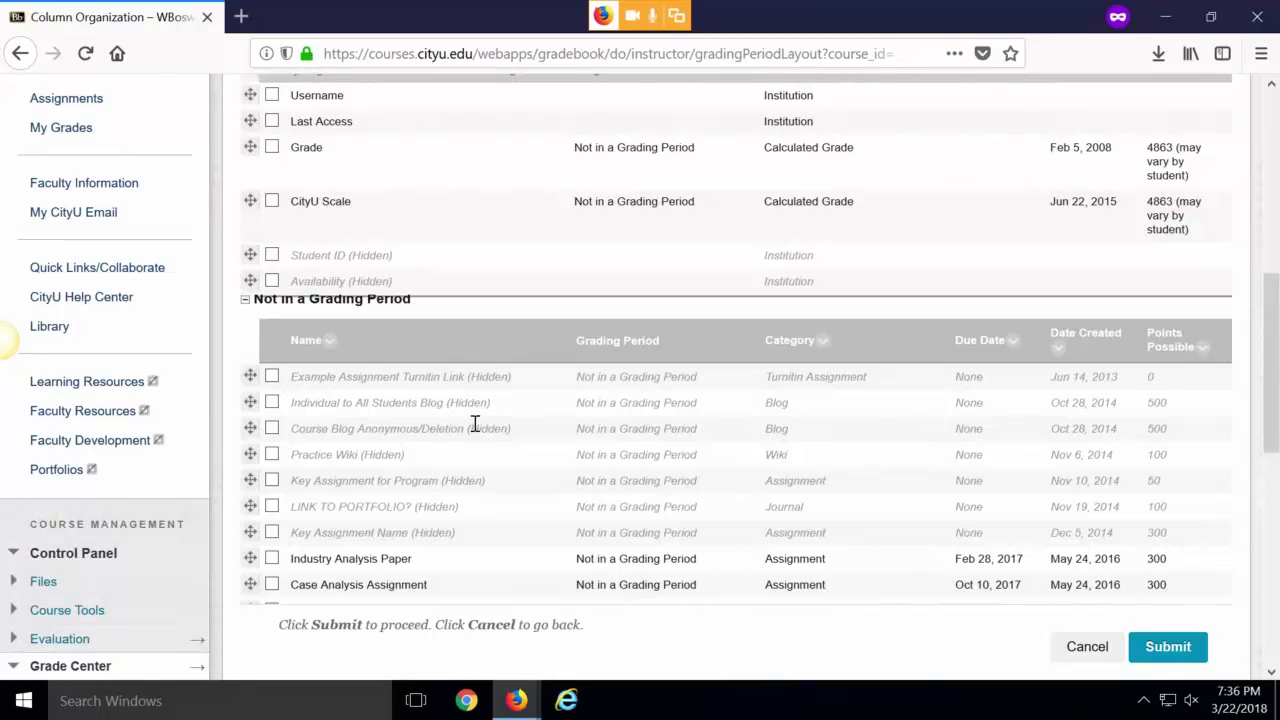
pyautogui.scroll(2, 477, 420)
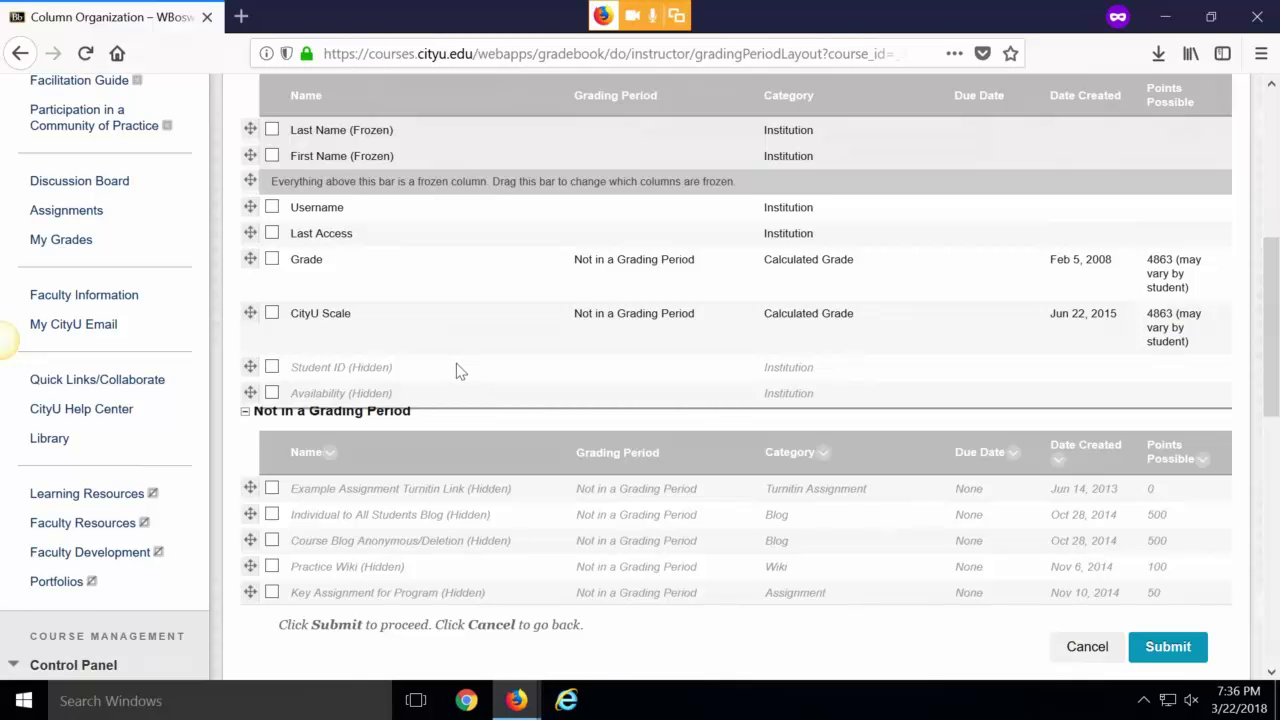
pyautogui.scroll(-6, 465, 340)
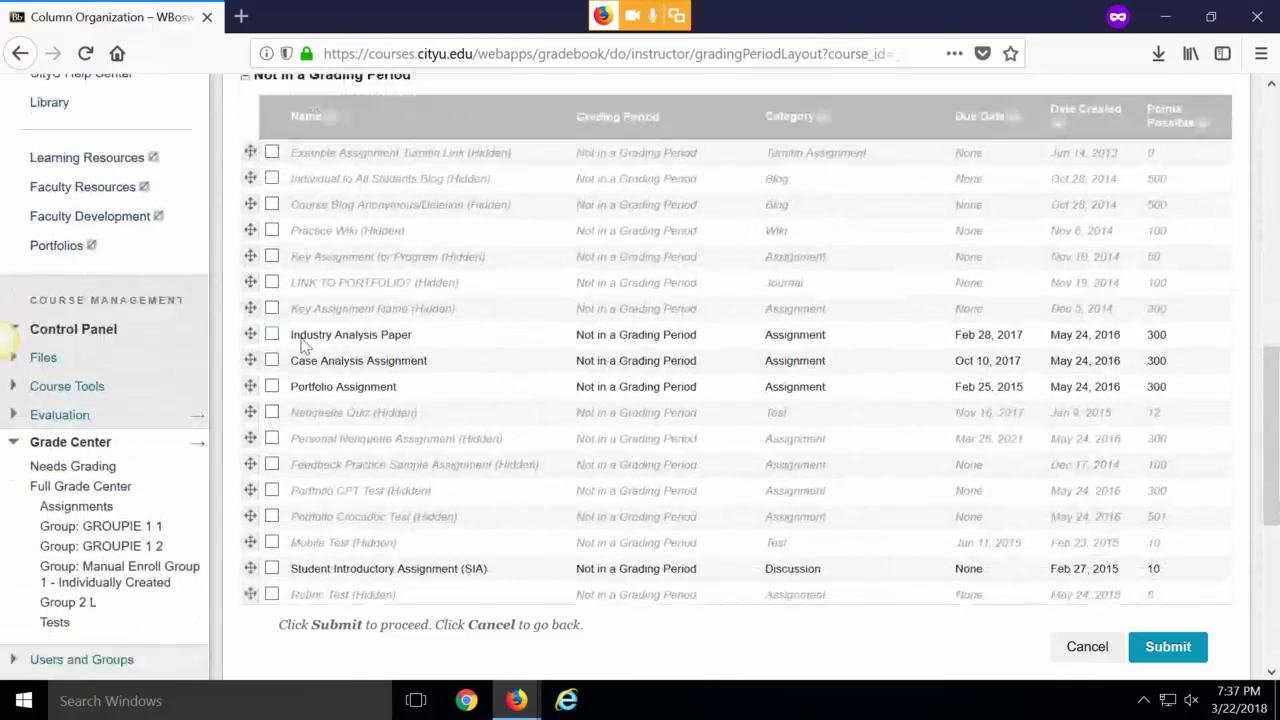
pyautogui.click(272, 361)
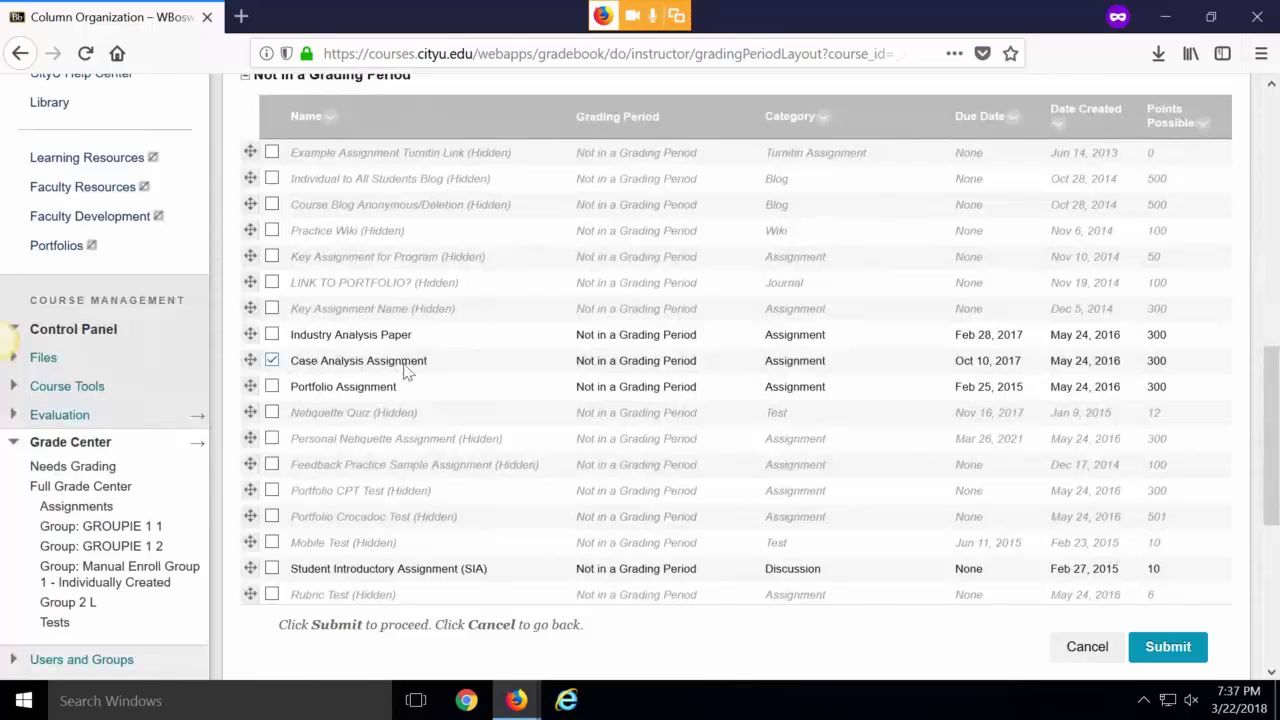
pyautogui.scroll(7, 516, 375)
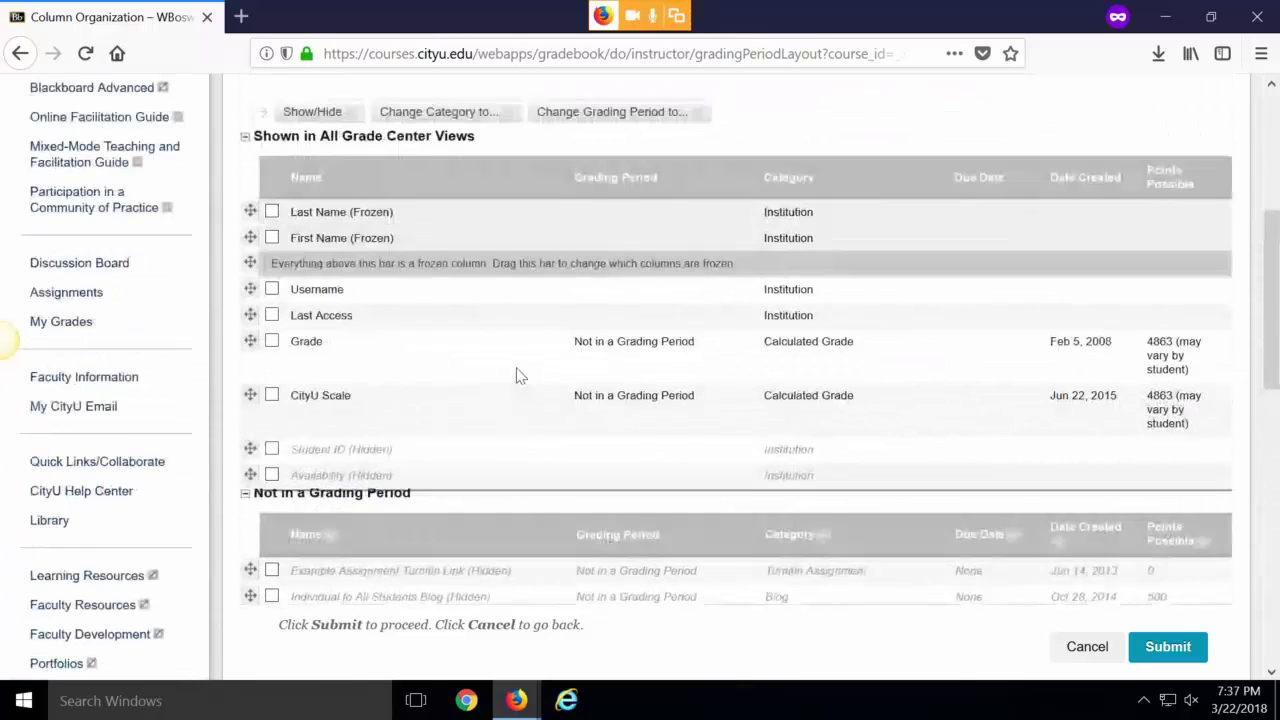
pyautogui.scroll(4, 516, 375)
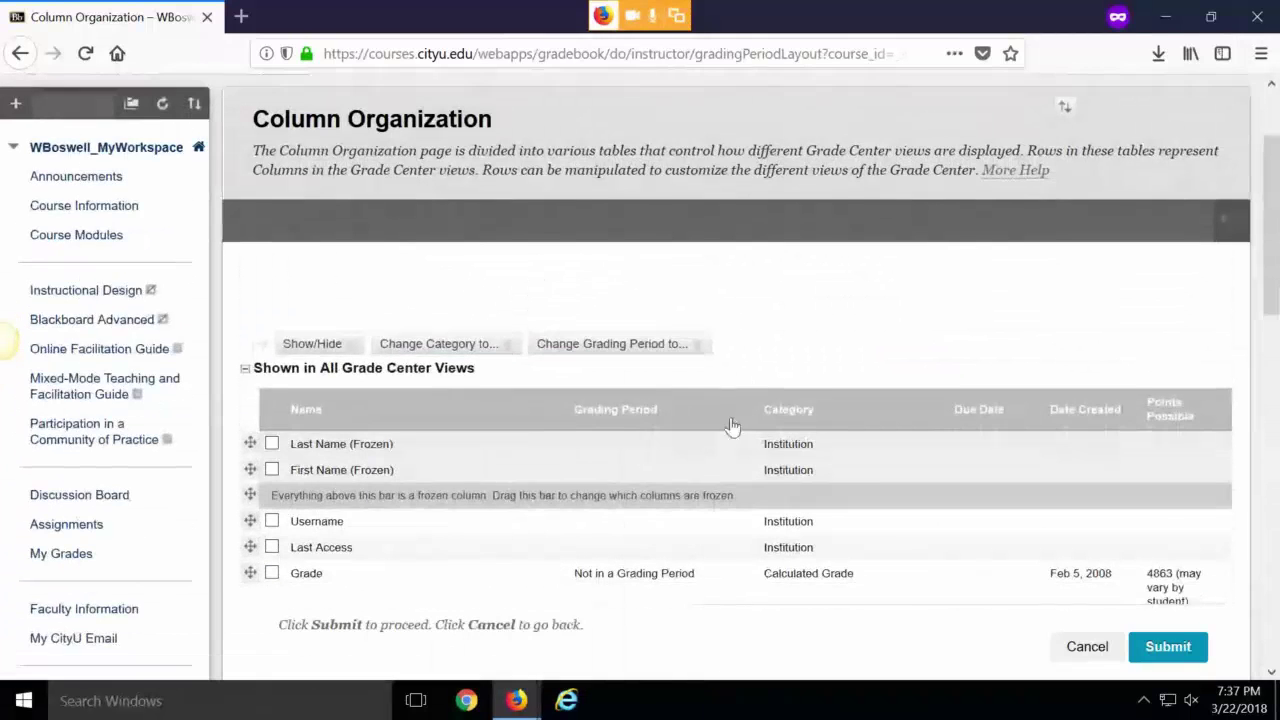
pyautogui.scroll(-12, 731, 426)
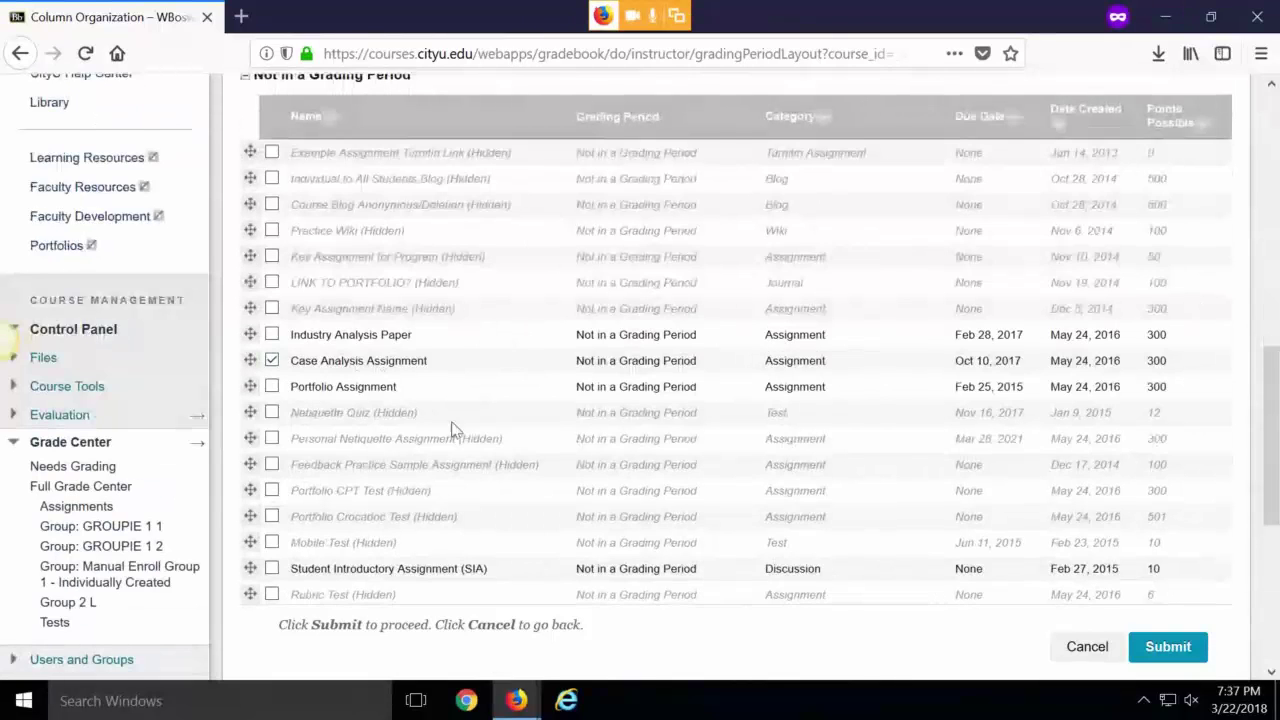
pyautogui.scroll(-7, 452, 428)
pyautogui.click(330, 556)
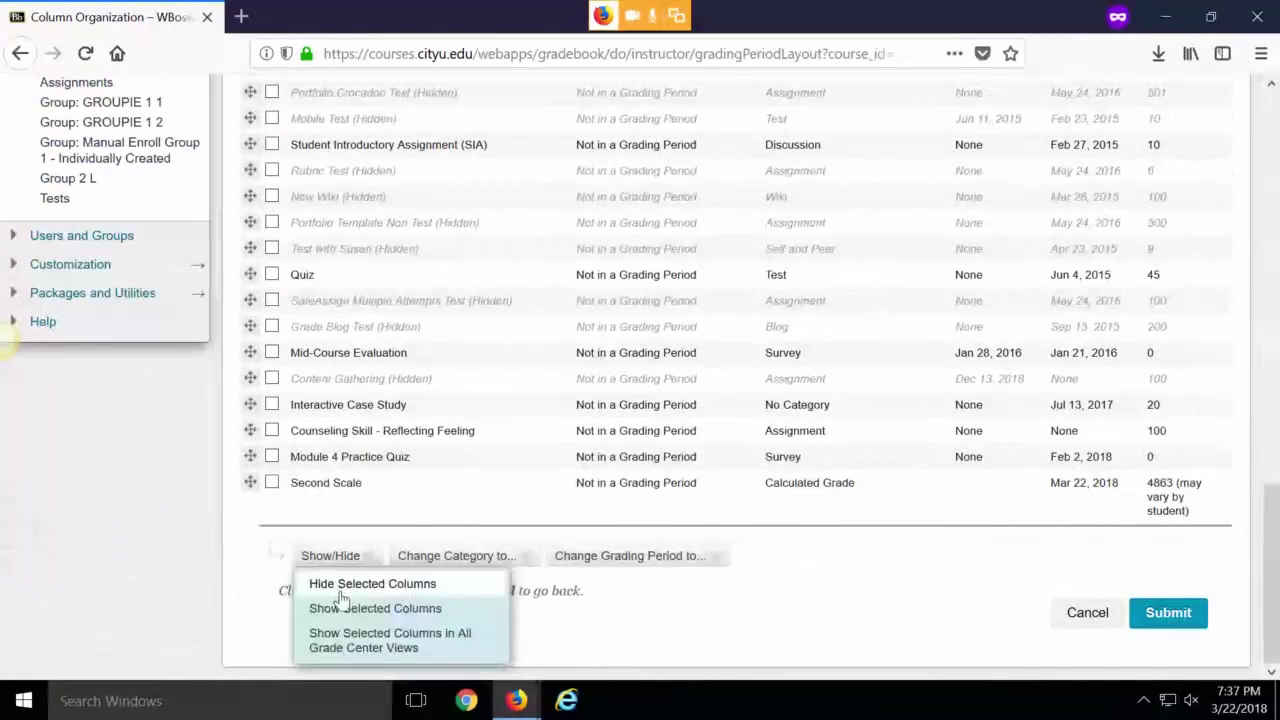
pyautogui.scroll(1, 345, 592)
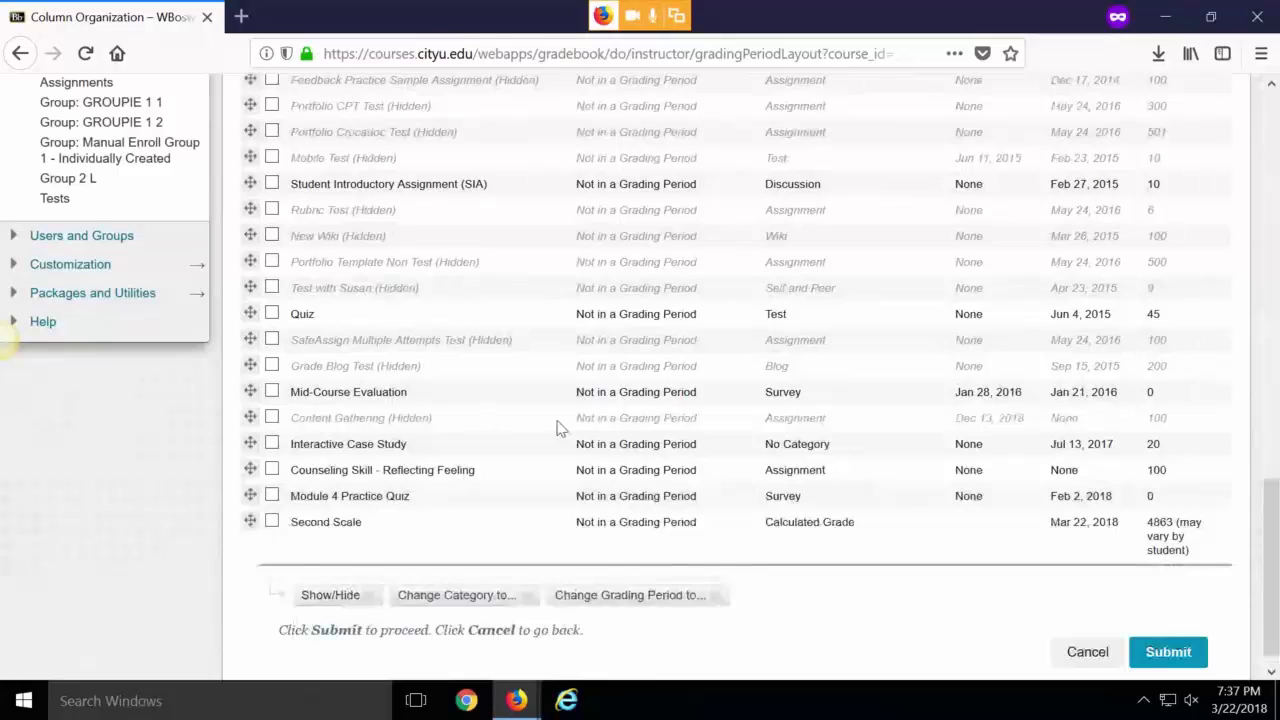
# Move the Mid-Course Evaluation column directly above Quiz and the Portfolio Assignment column directly below Feedback Practice Sample Assignment.
pyautogui.scroll(7, 558, 427)
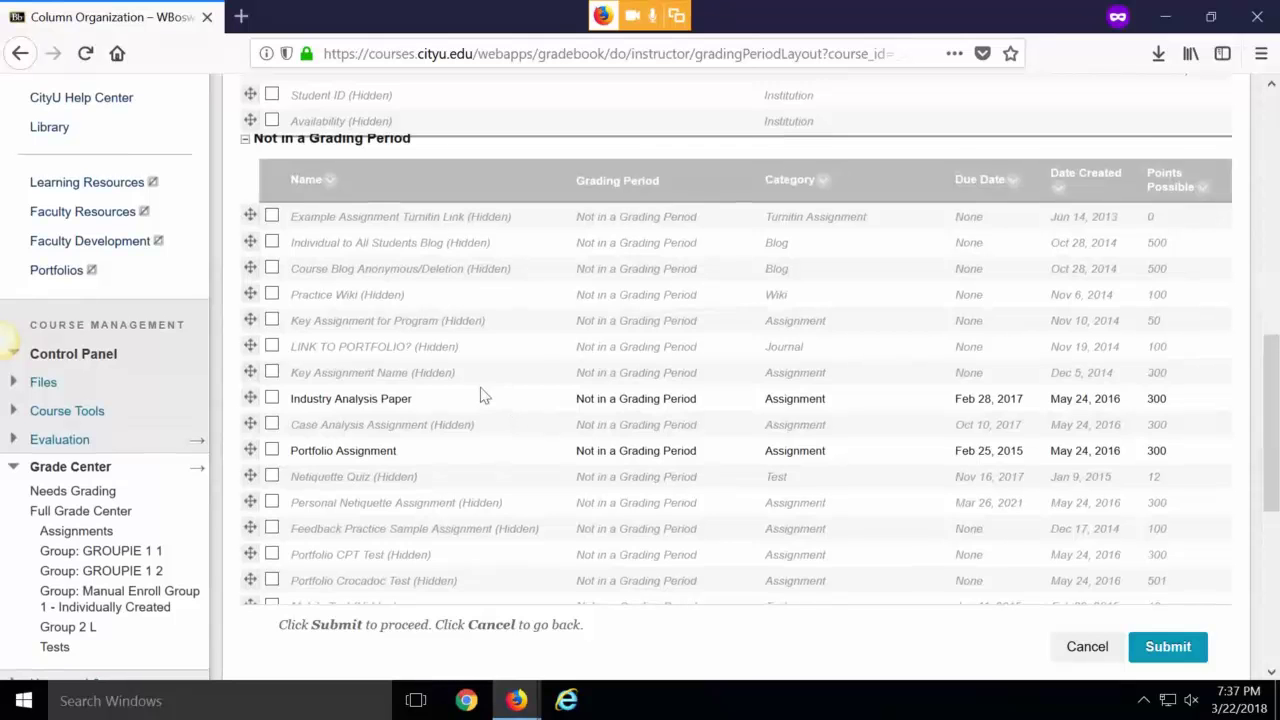
pyautogui.scroll(4, 485, 396)
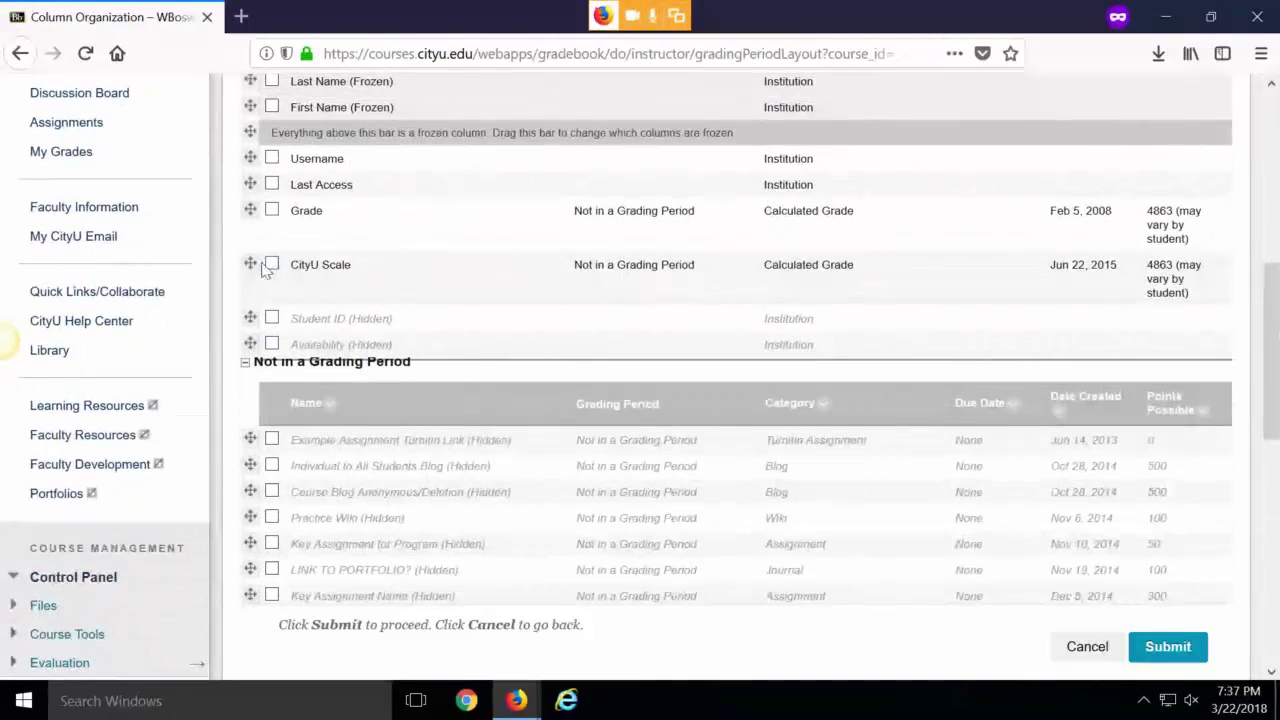
pyautogui.scroll(-8, 270, 260)
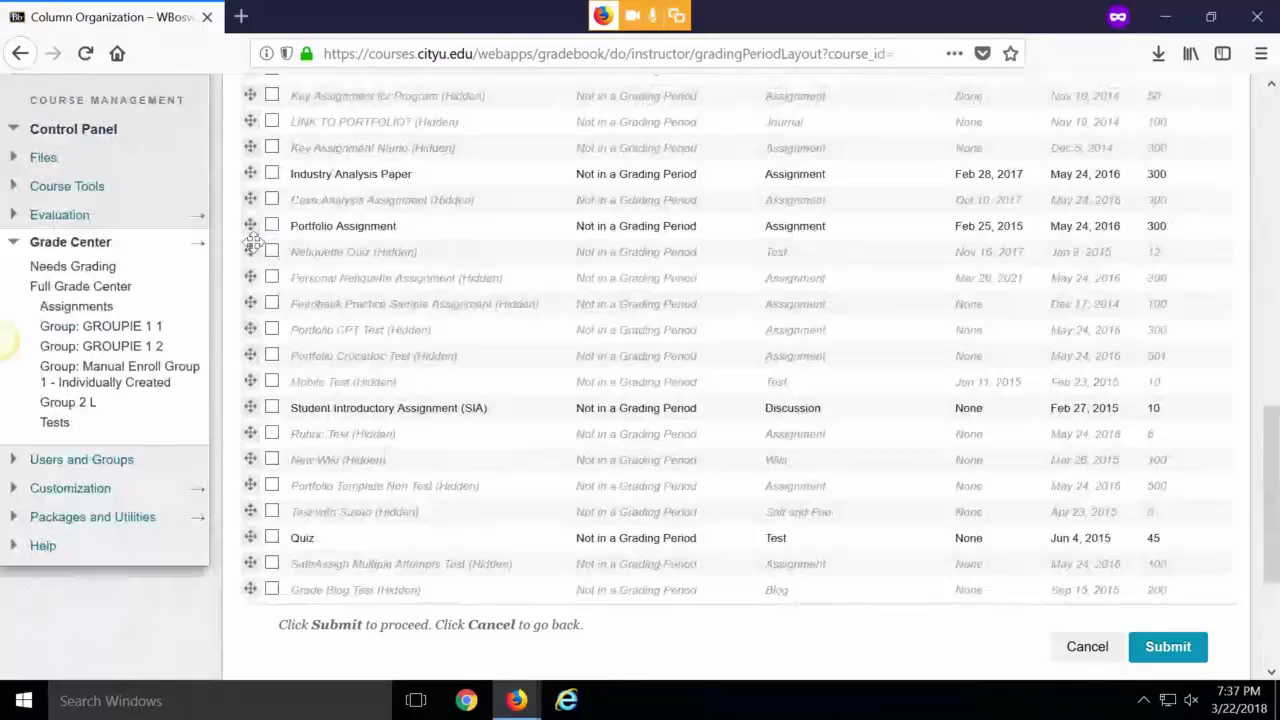
pyautogui.scroll(-2, 262, 348)
pyautogui.scroll(-3, 262, 348)
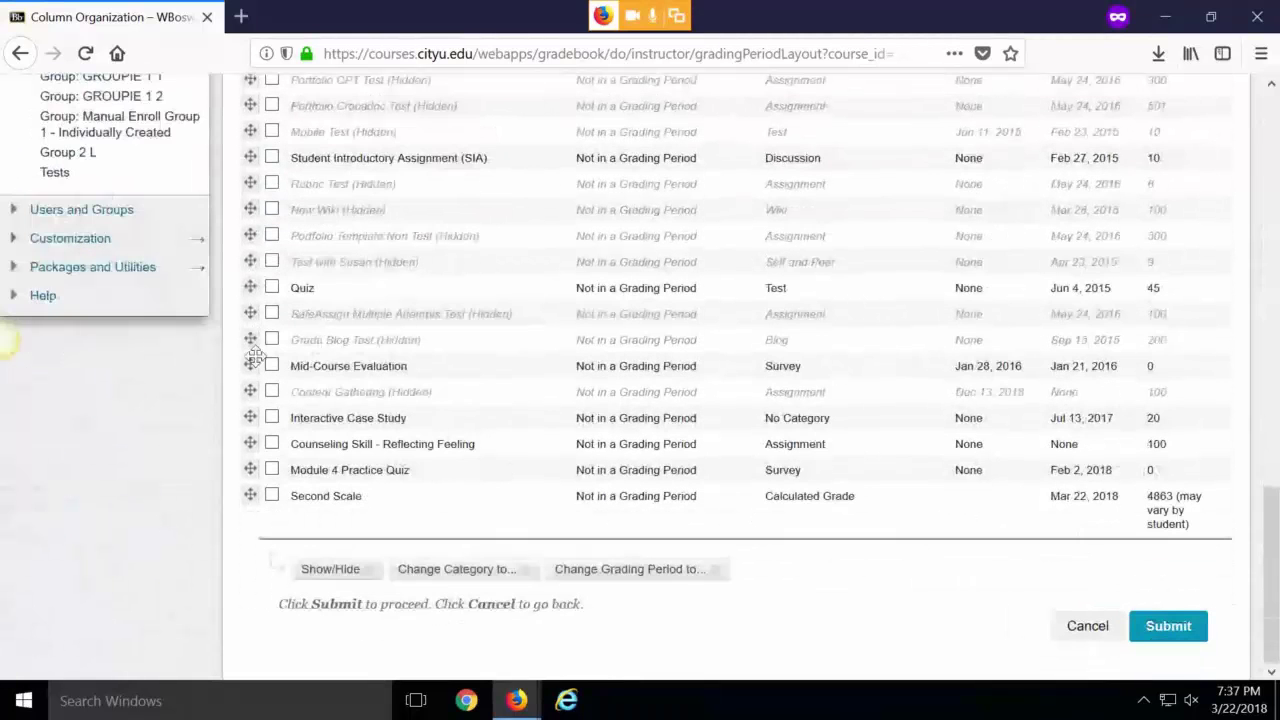
pyautogui.moveTo(250, 366); pyautogui.dragTo(262, 285)
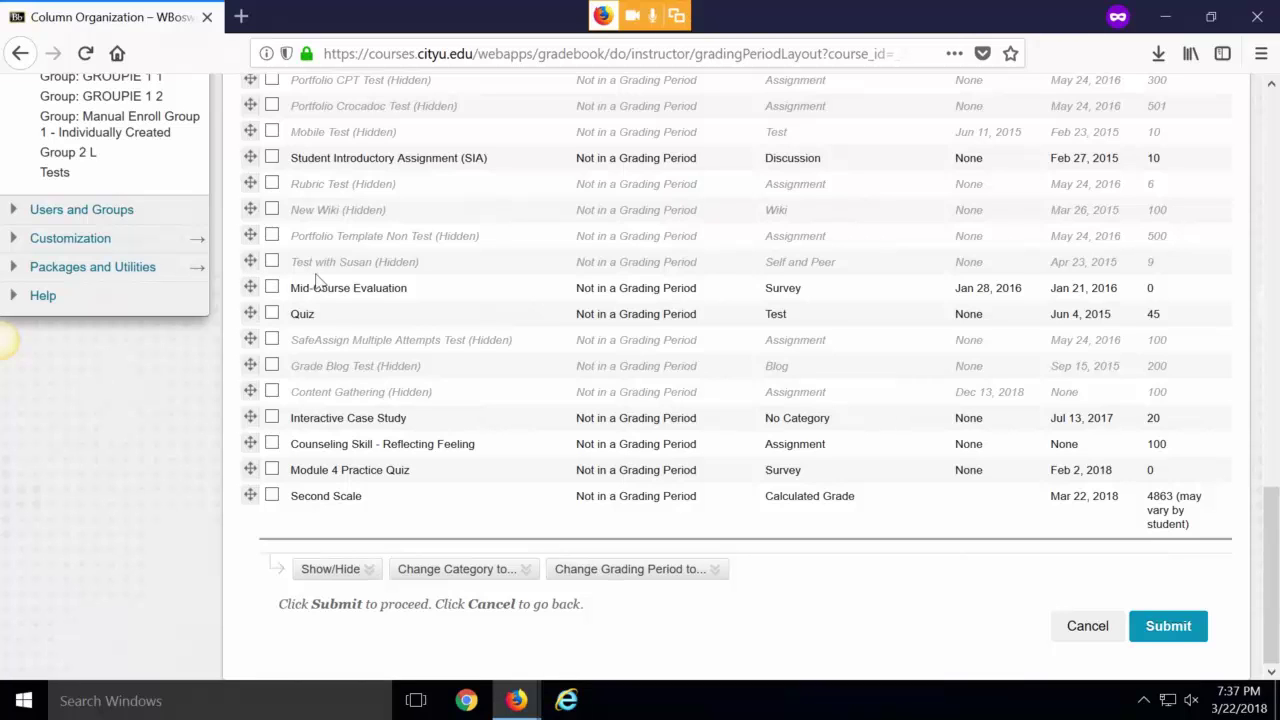
pyautogui.scroll(5, 418, 355)
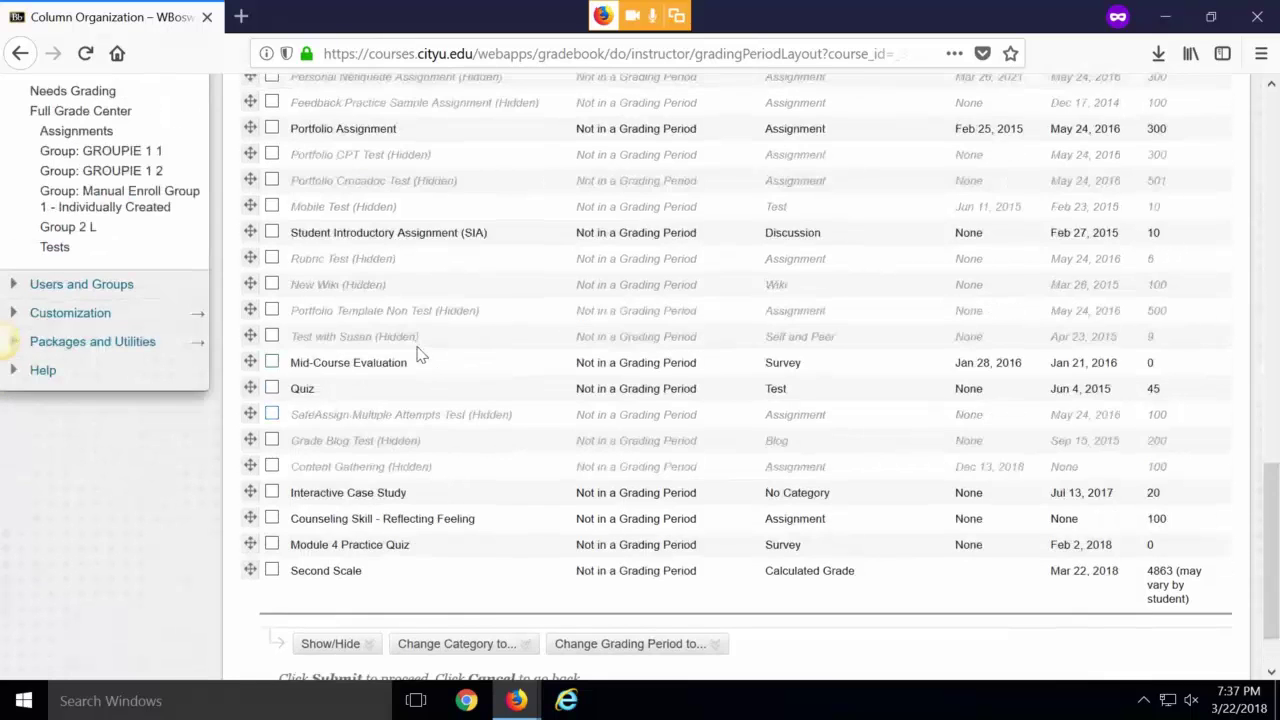
pyautogui.scroll(3, 424, 346)
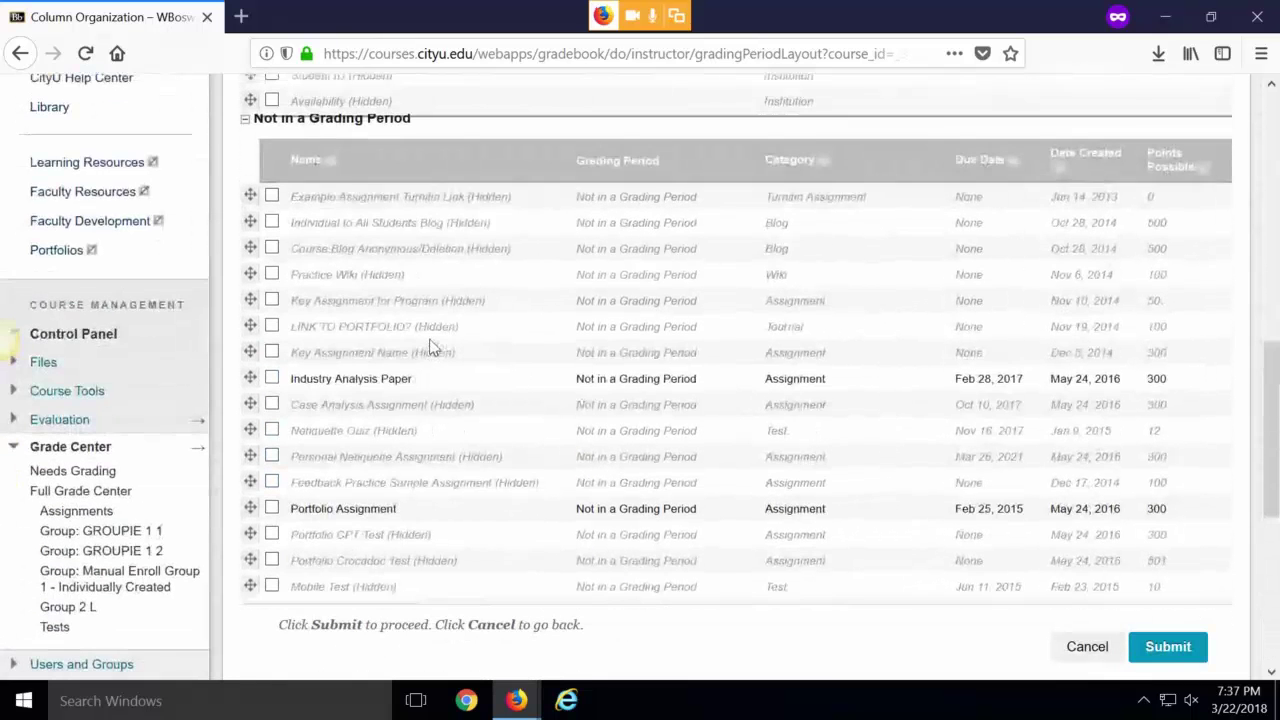
# Freeze the Username column by moving it above the frozen-column bar, and submit the column organization.
pyautogui.scroll(2, 435, 347)
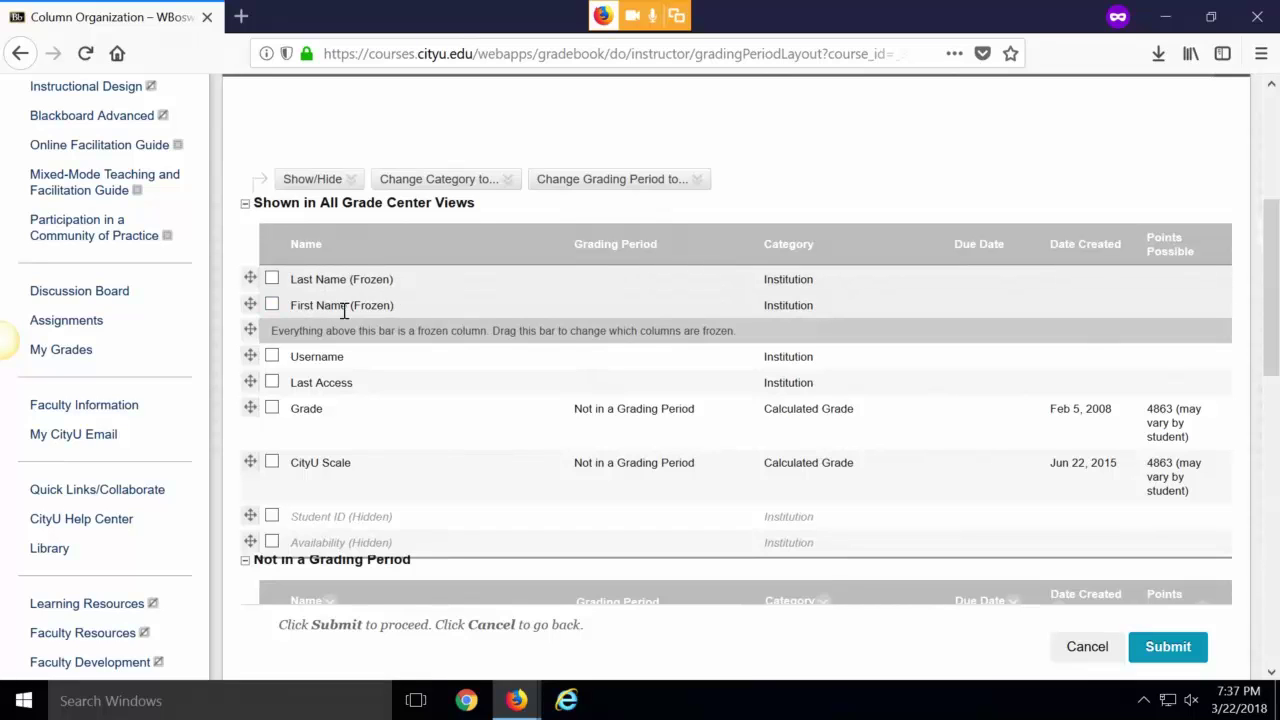
pyautogui.rightClick(504, 268)
pyautogui.click(798, 178)
pyautogui.moveTo(250, 356); pyautogui.dragTo(250, 325)
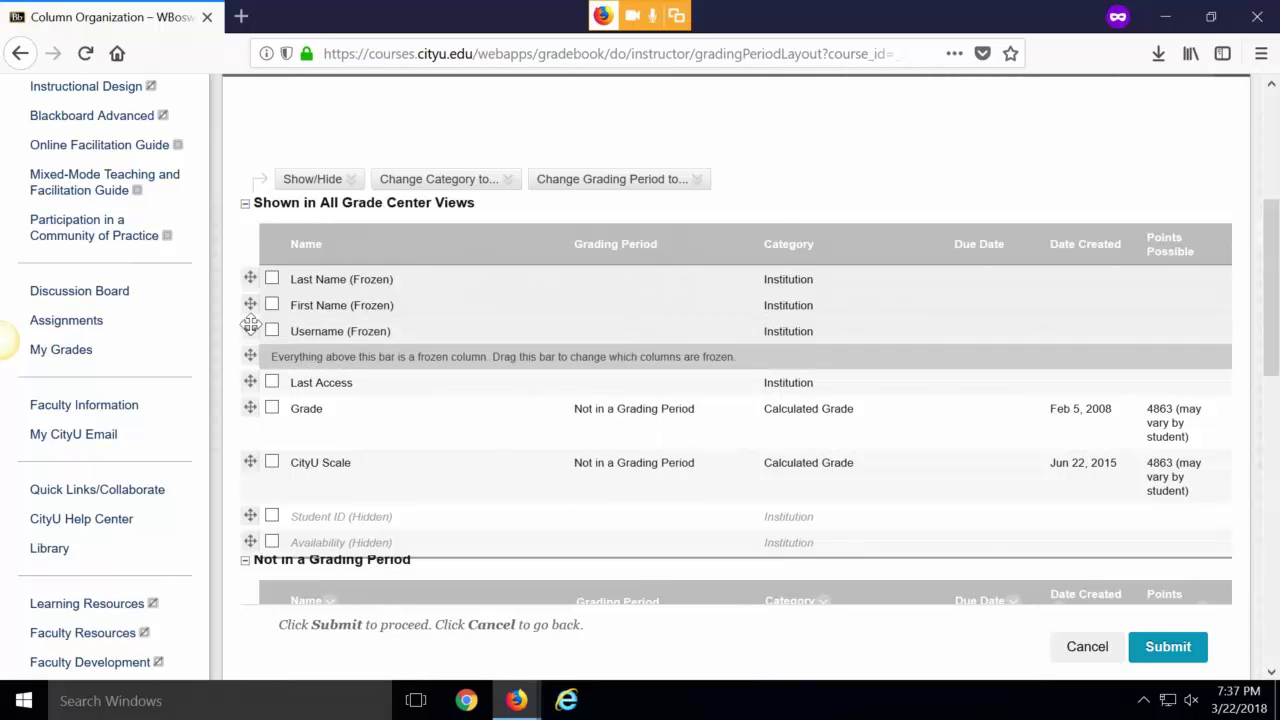
pyautogui.click(1168, 647)
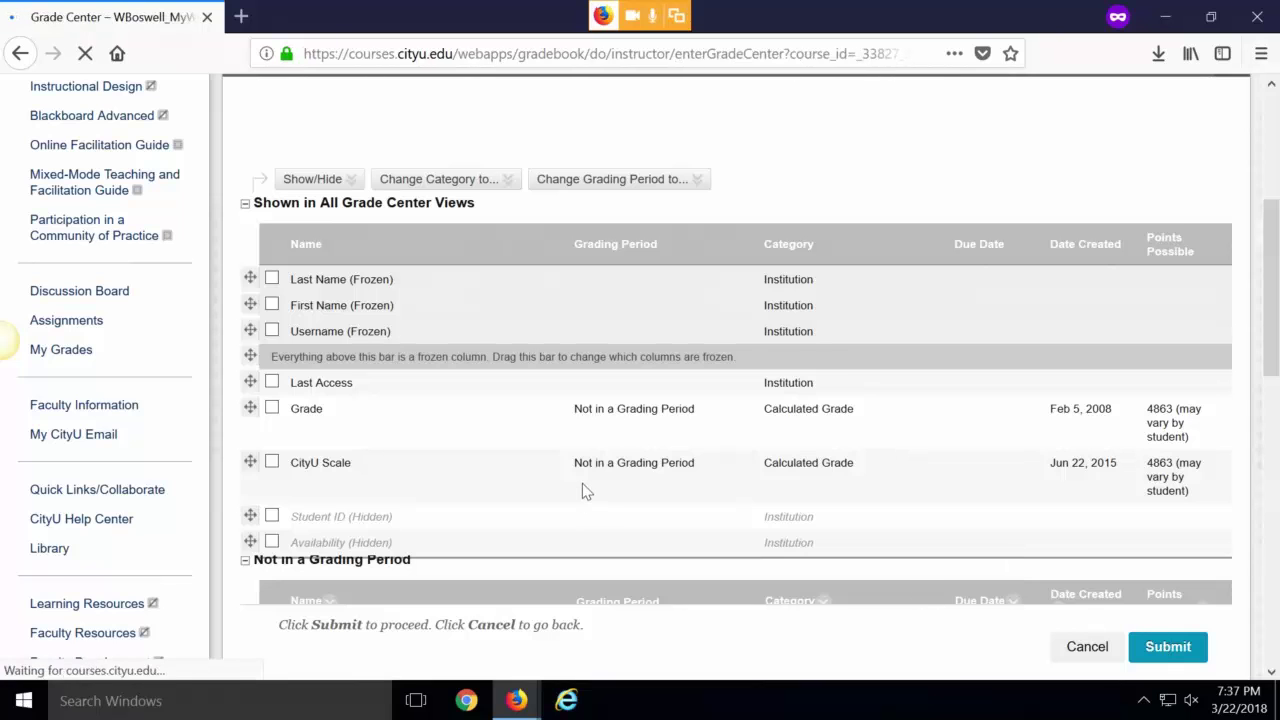
# Open the displayed-rows setting for the Full Grade Center grid and apply a minimum of 10 rows.
pyautogui.scroll(-1, 658, 474)
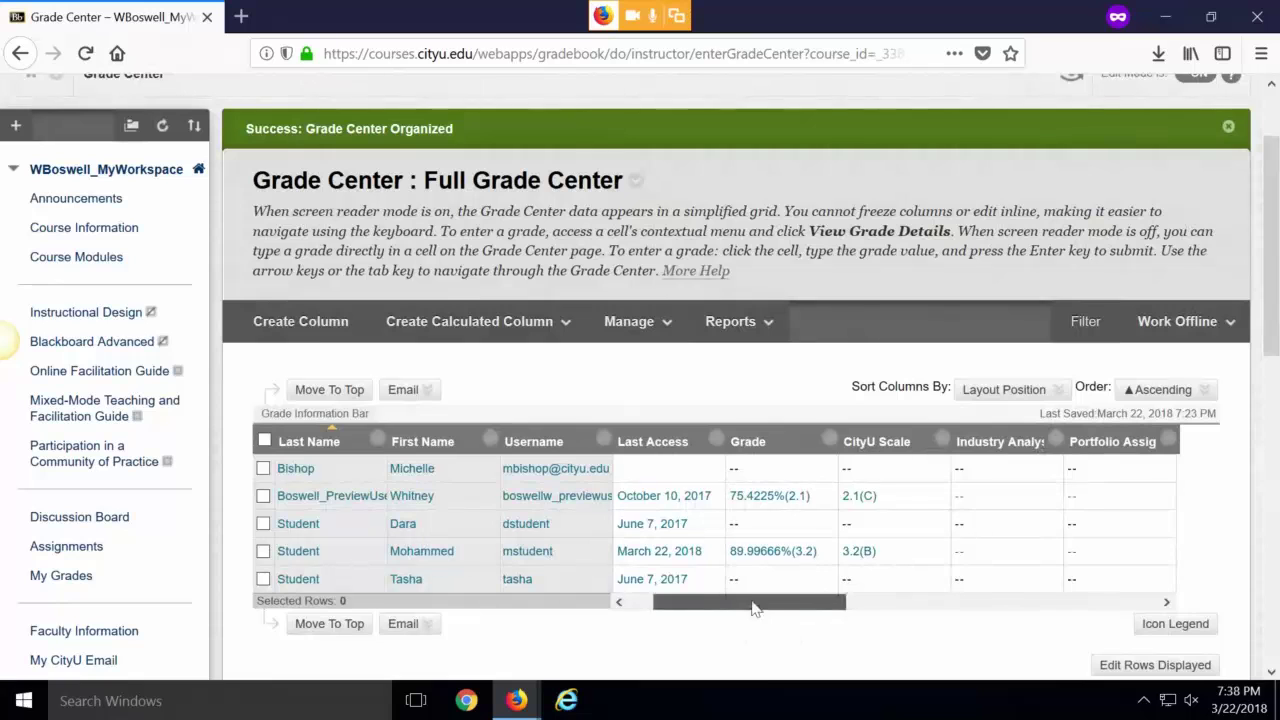
pyautogui.moveTo(754, 608); pyautogui.dragTo(728, 606)
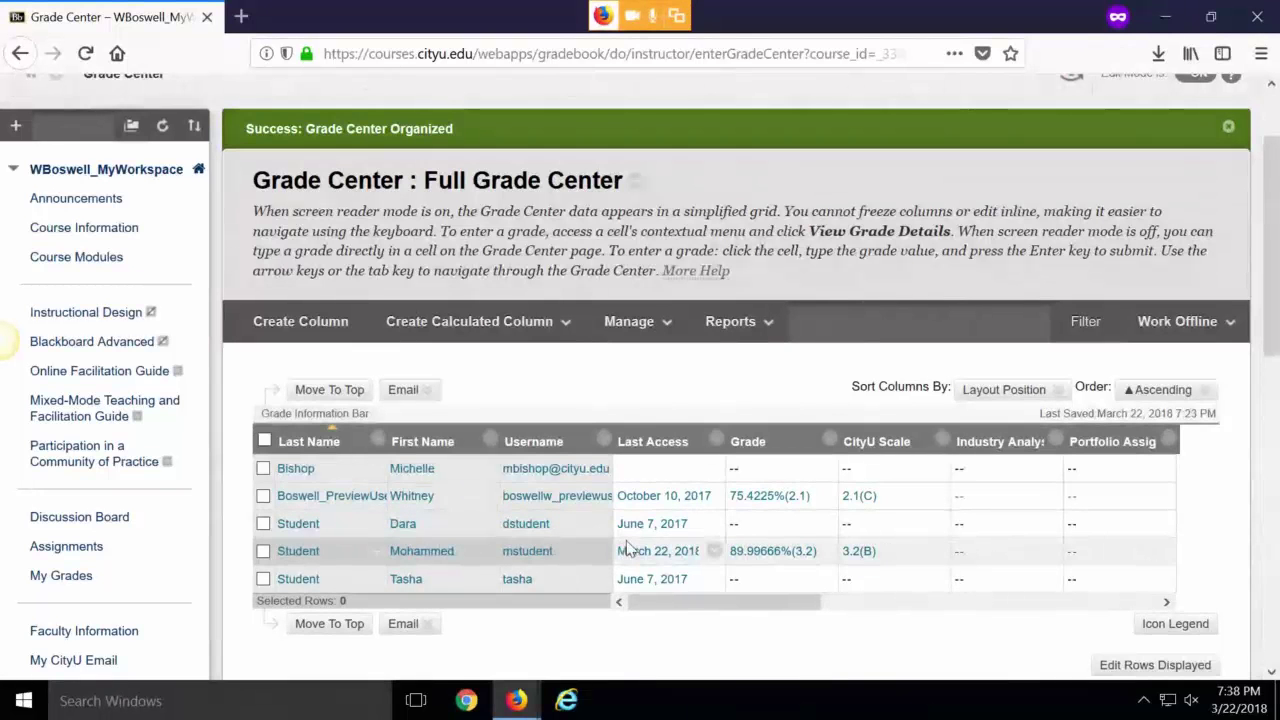
pyautogui.scroll(-2, 866, 549)
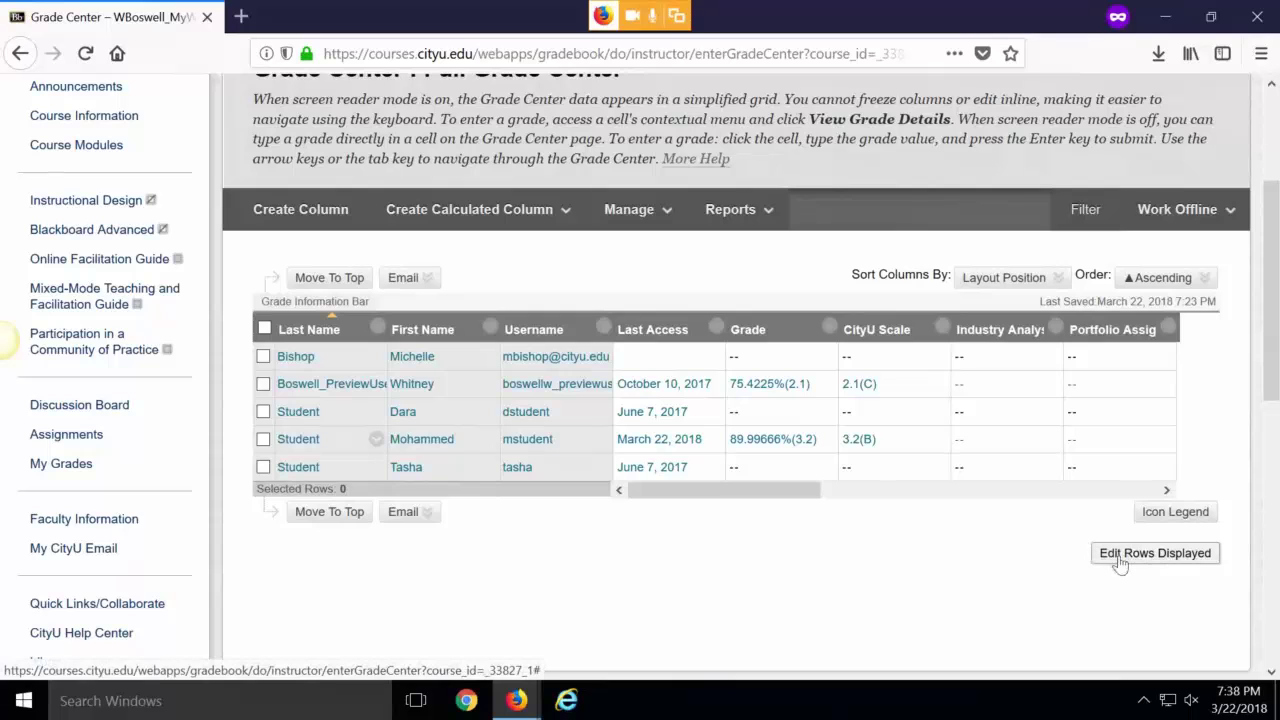
pyautogui.click(1158, 555)
pyautogui.moveTo(1152, 556); pyautogui.dragTo(1127, 556)
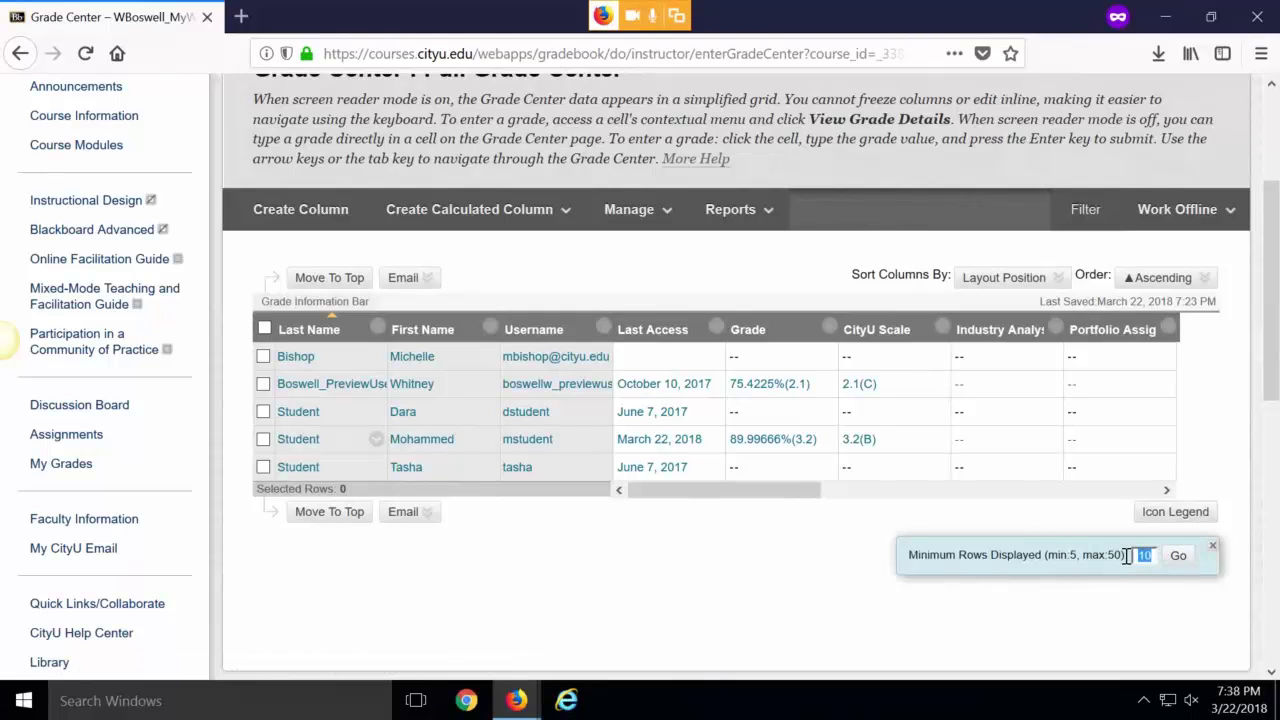
pyautogui.click(1178, 555)
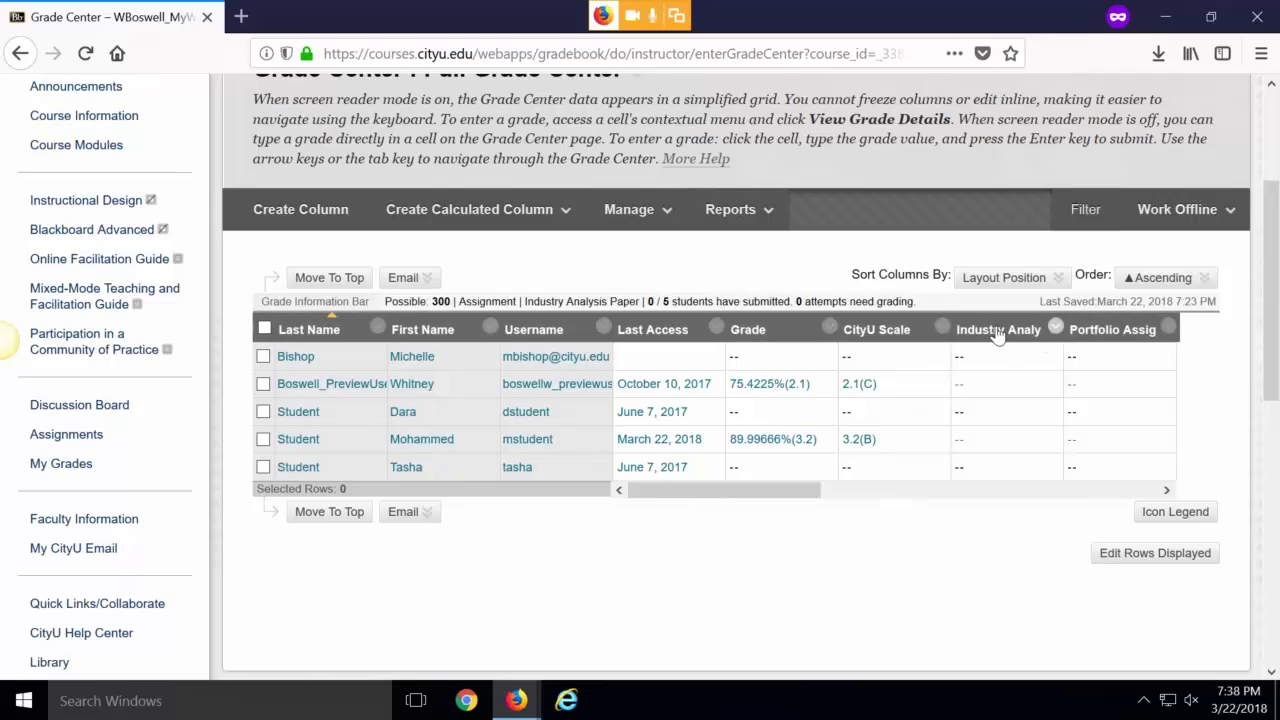
# Edit the Portfolio Assignment column's information, set its Grade Center Name to "Port", and submit the change.
pyautogui.click(912, 491)
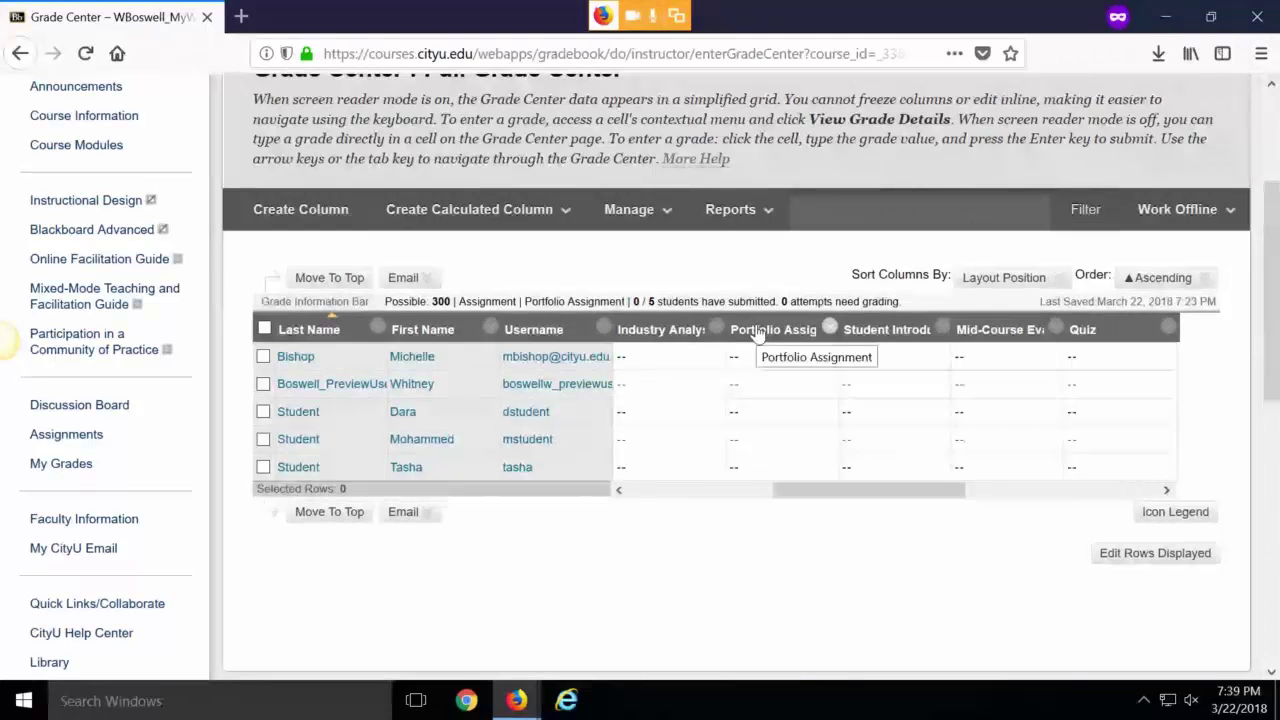
pyautogui.click(830, 330)
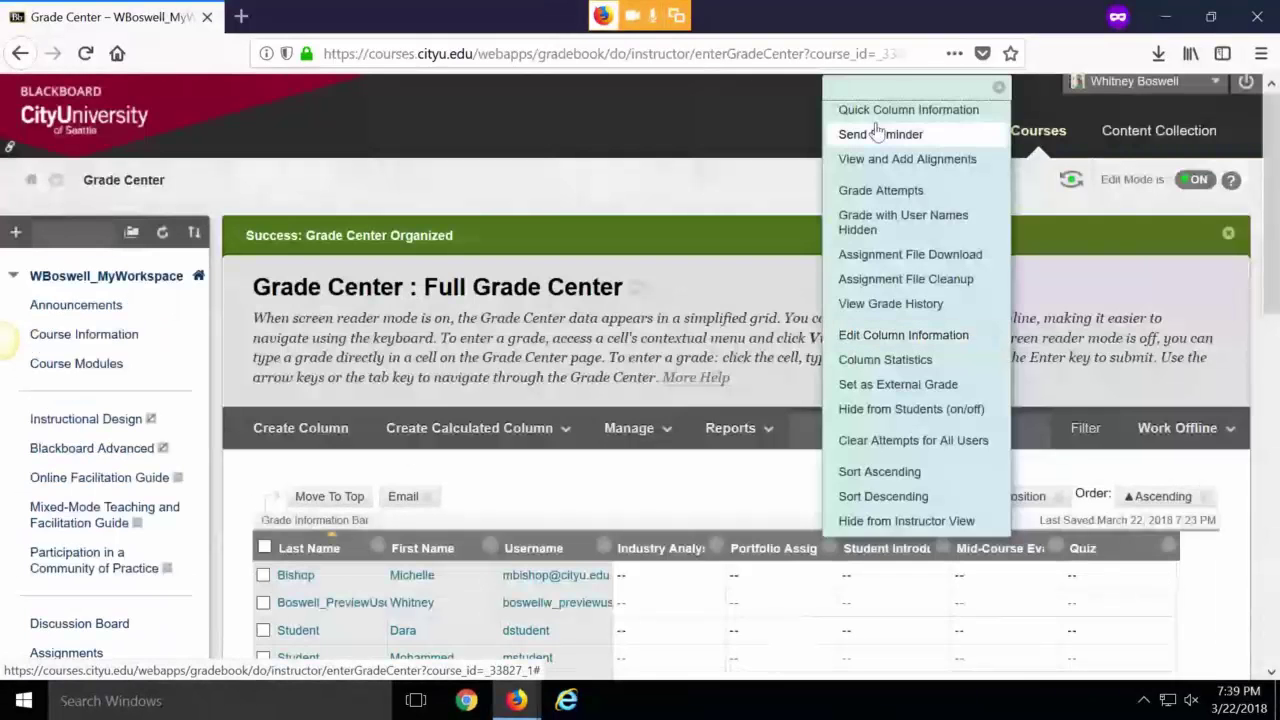
pyautogui.click(896, 340)
pyautogui.scroll(-2, 592, 451)
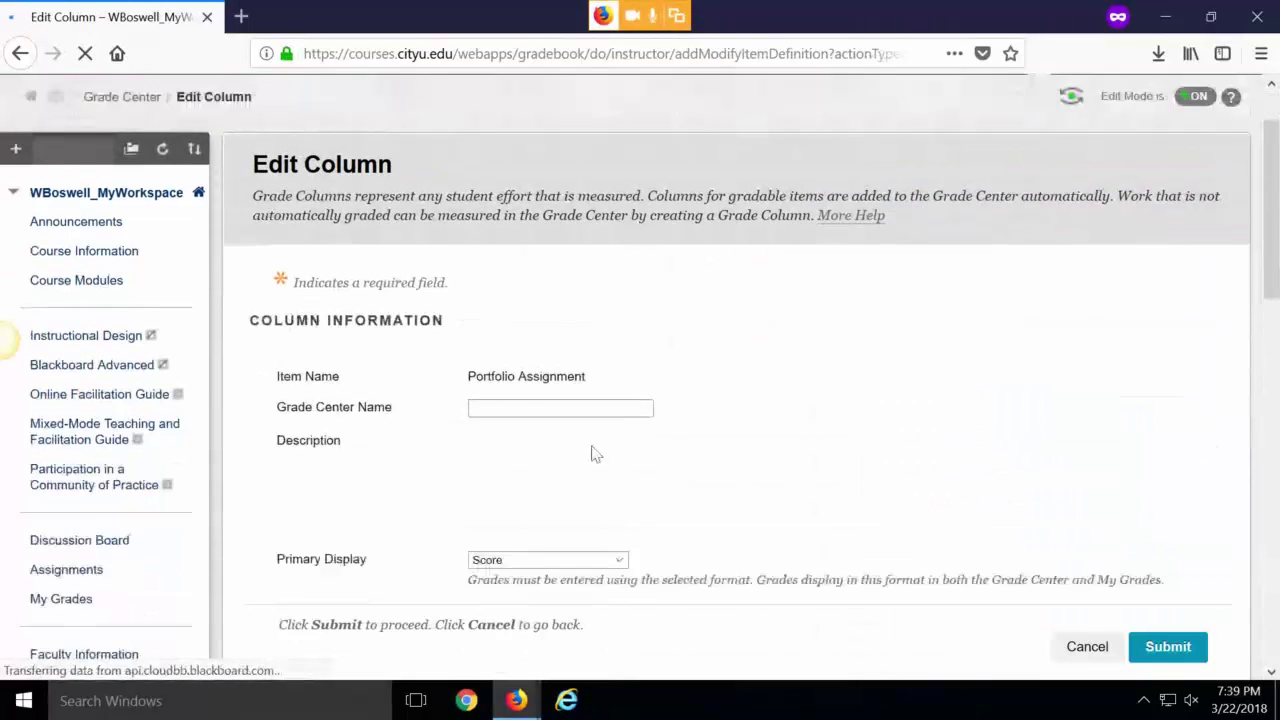
pyautogui.moveTo(469, 353); pyautogui.dragTo(598, 358)
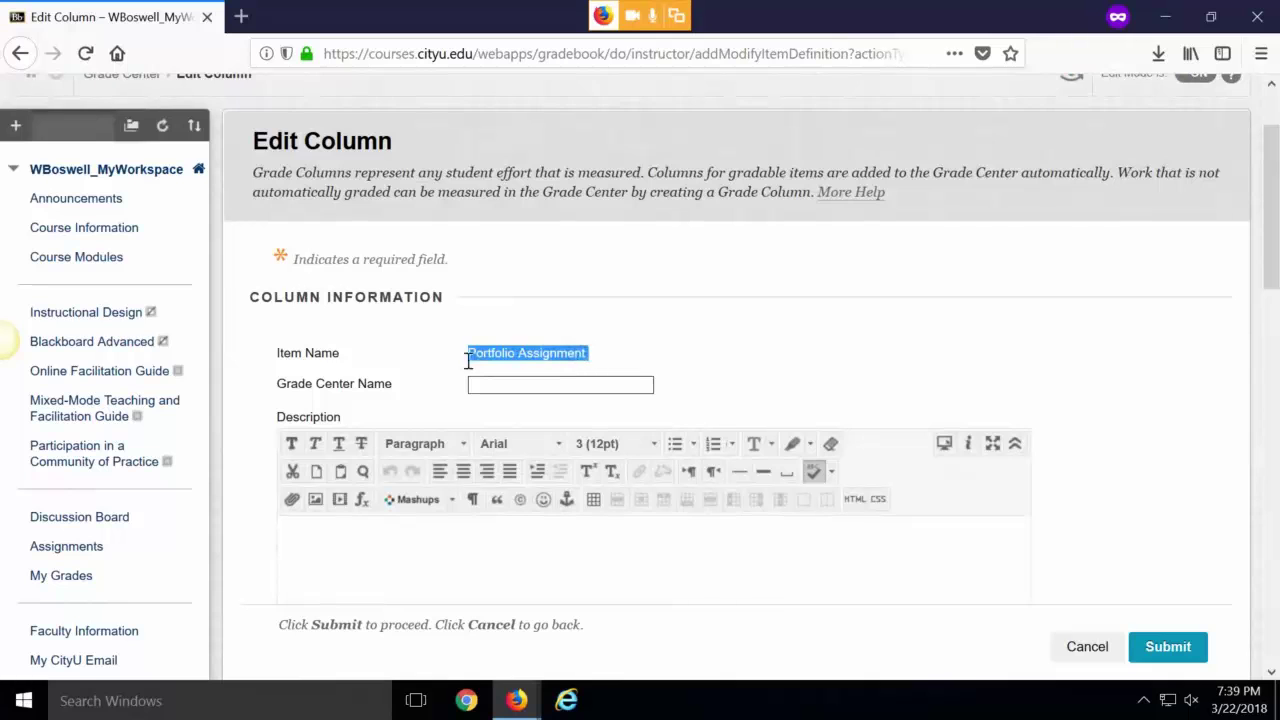
pyautogui.click(505, 383)
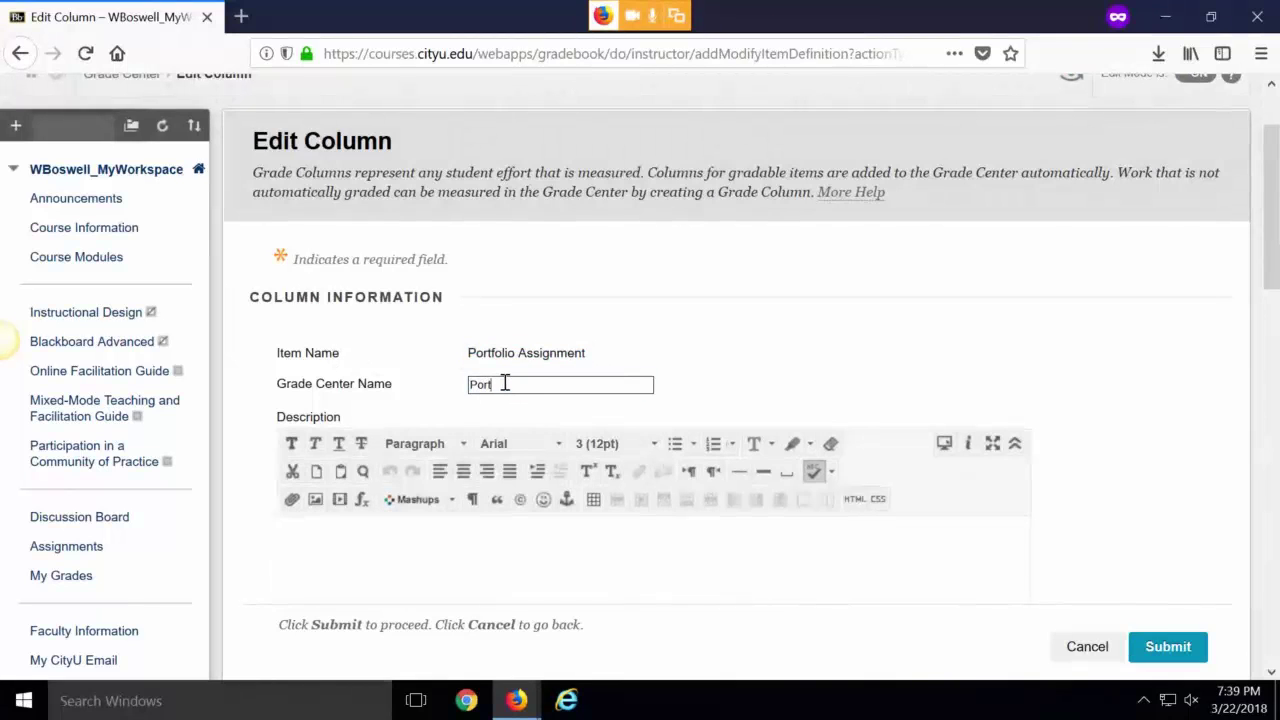
pyautogui.click(1166, 645)
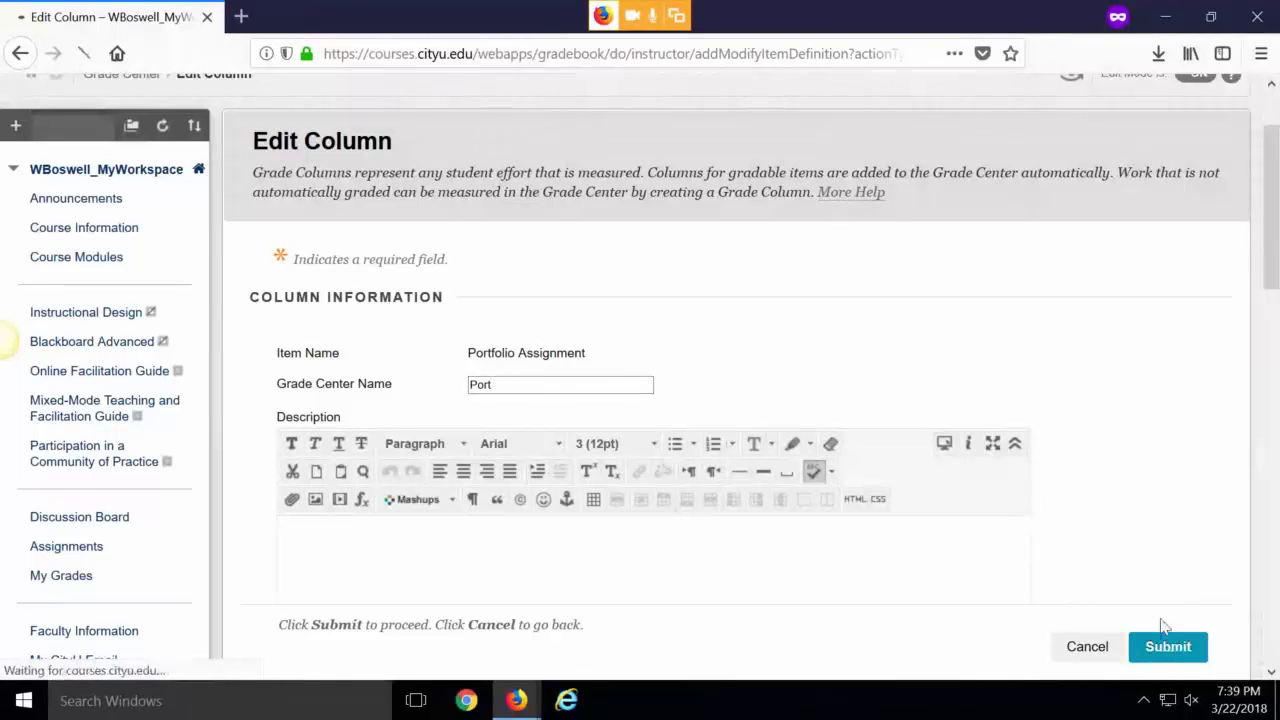
pyautogui.scroll(-3, 888, 444)
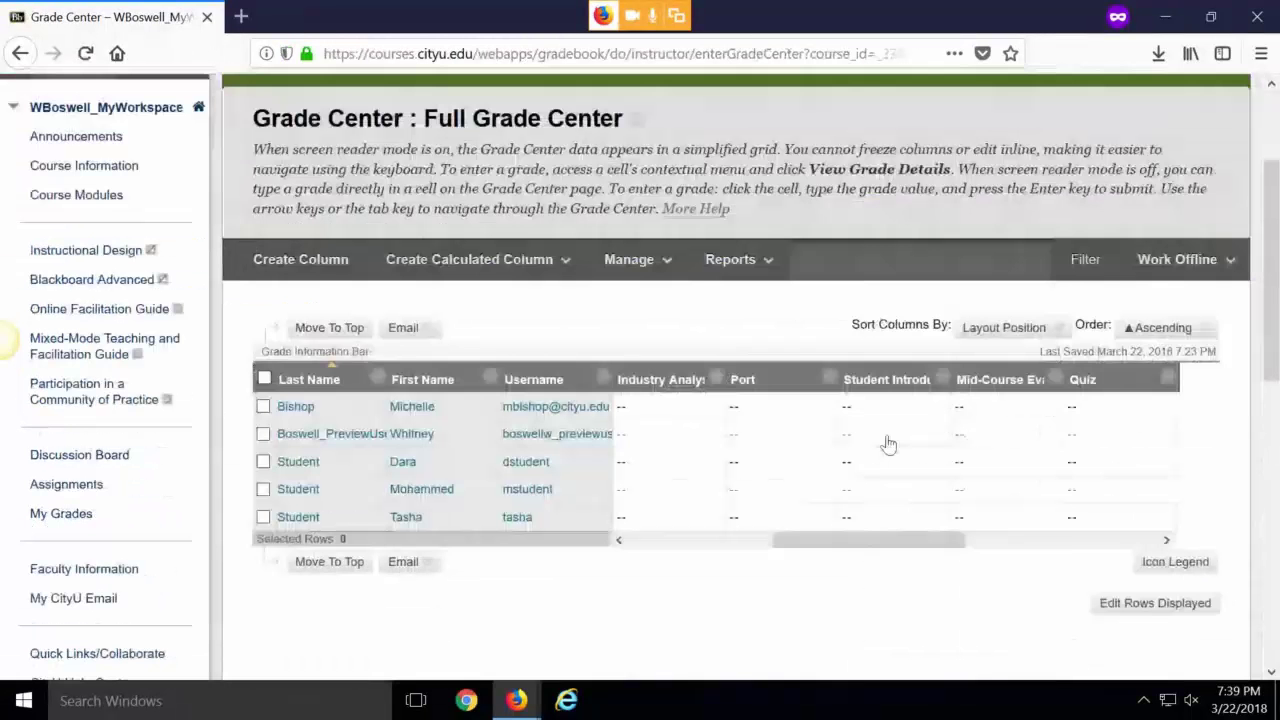
pyautogui.scroll(-1, 888, 444)
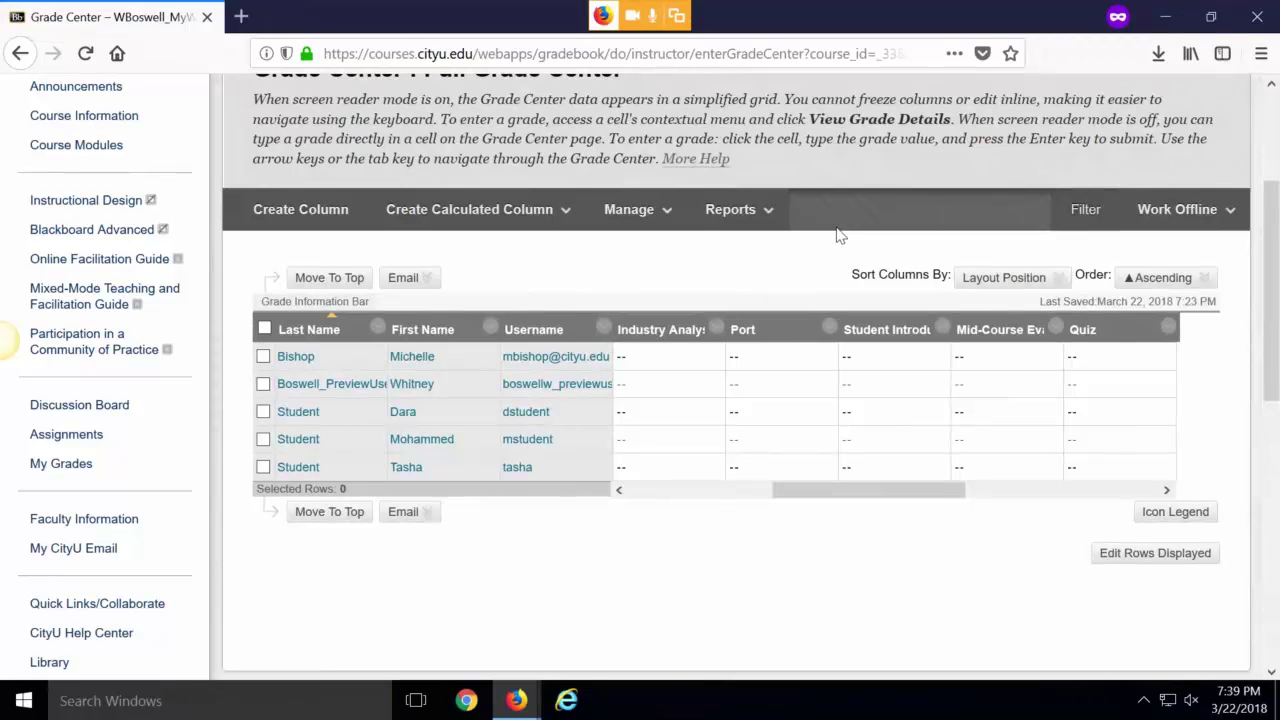
# Switch to the Blackboard Collaborate session and review the messages in the Everyone chat.
pyautogui.moveTo(545, 710)
pyautogui.click(428, 640)
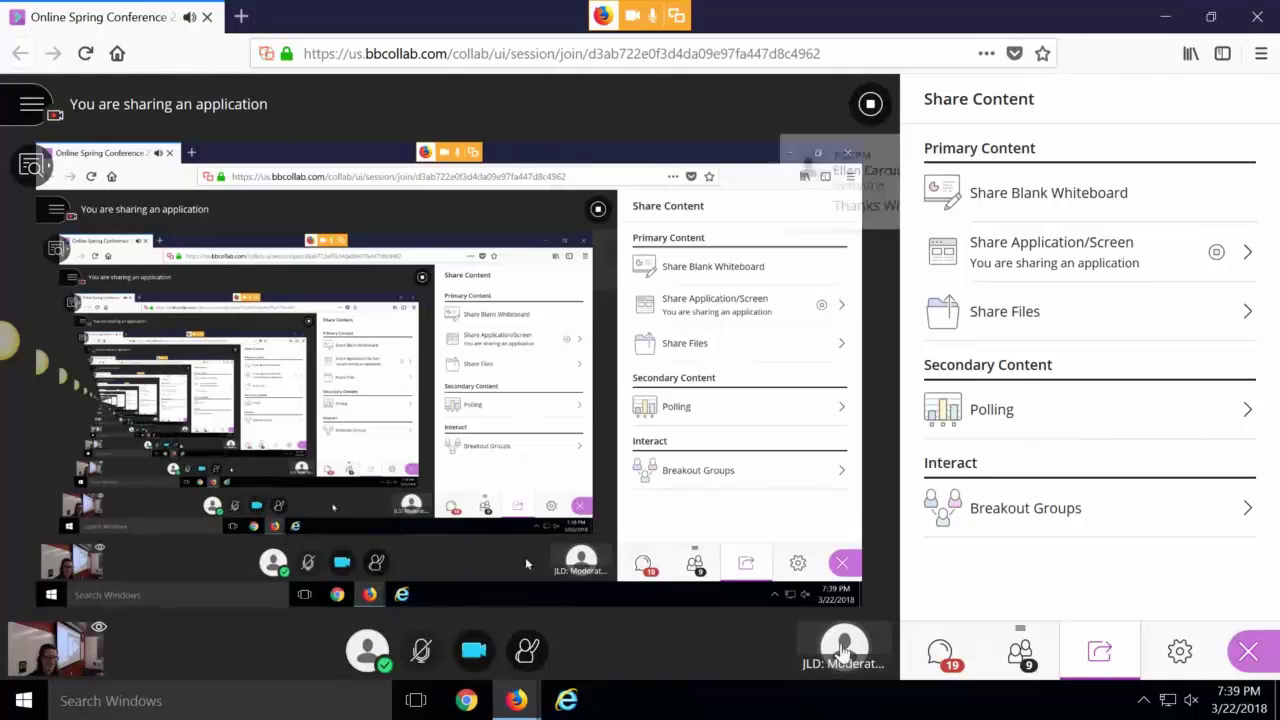
pyautogui.click(942, 651)
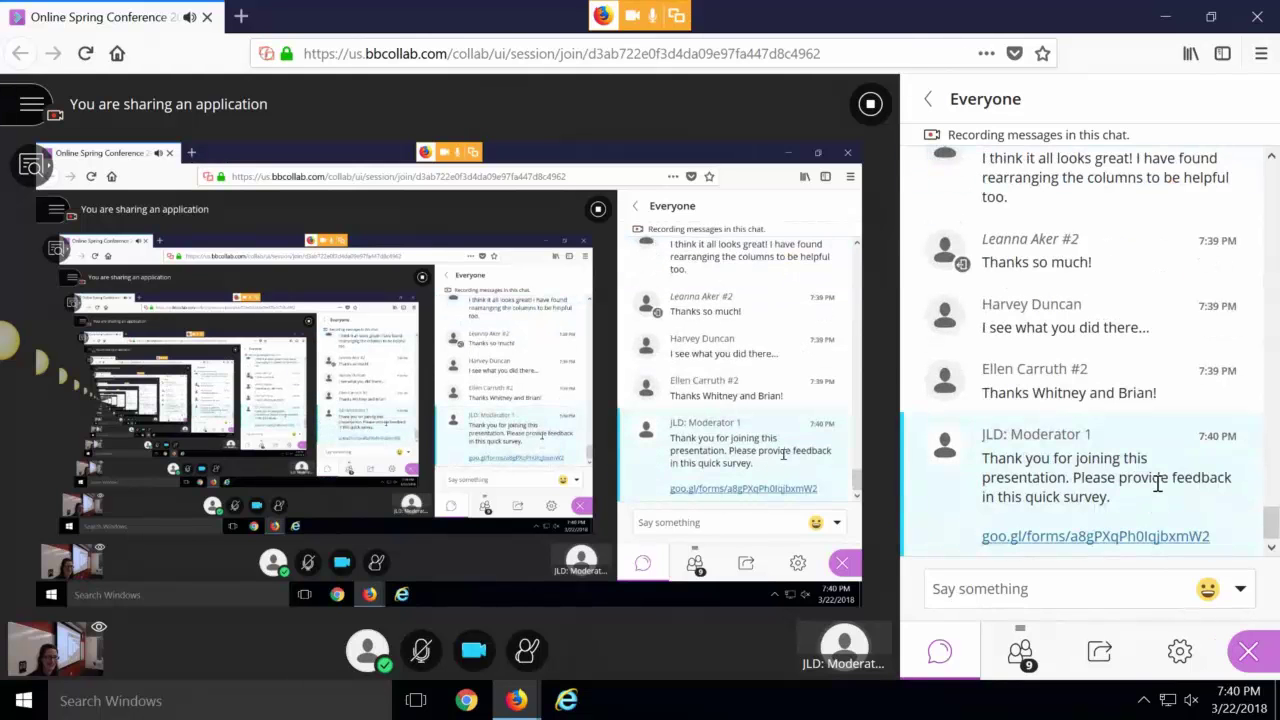
pyautogui.scroll(5, 1157, 484)
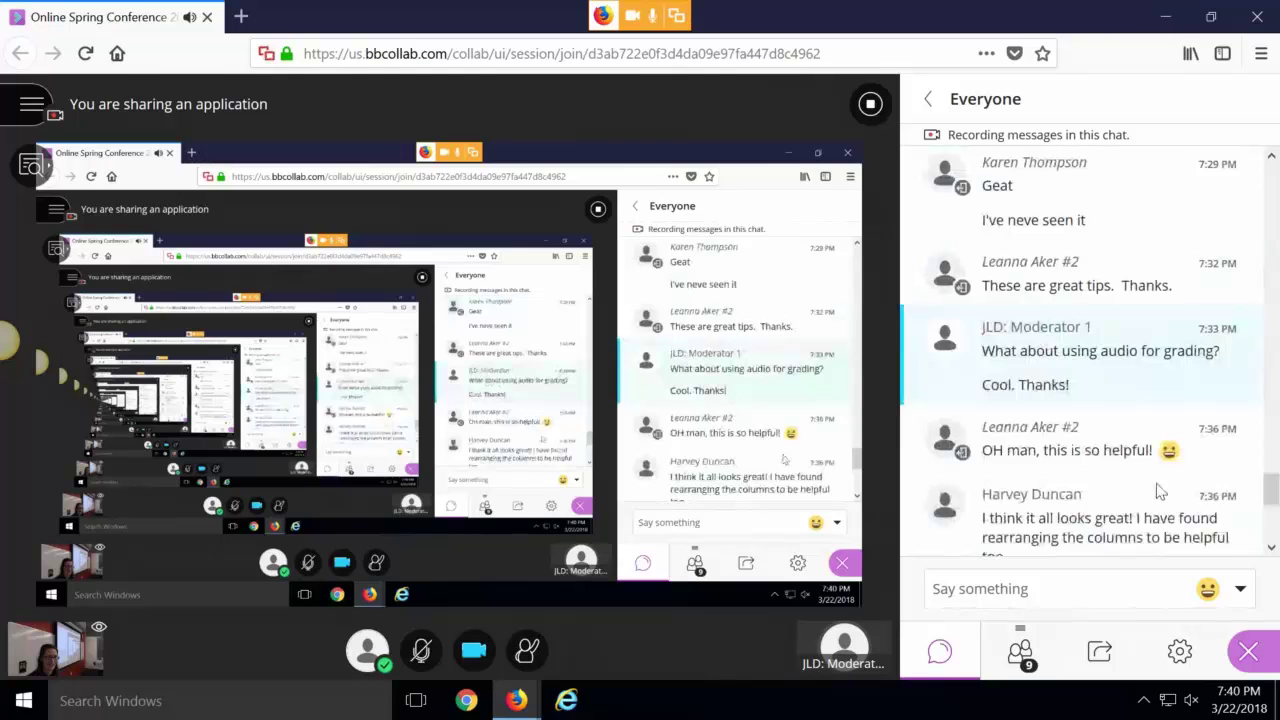